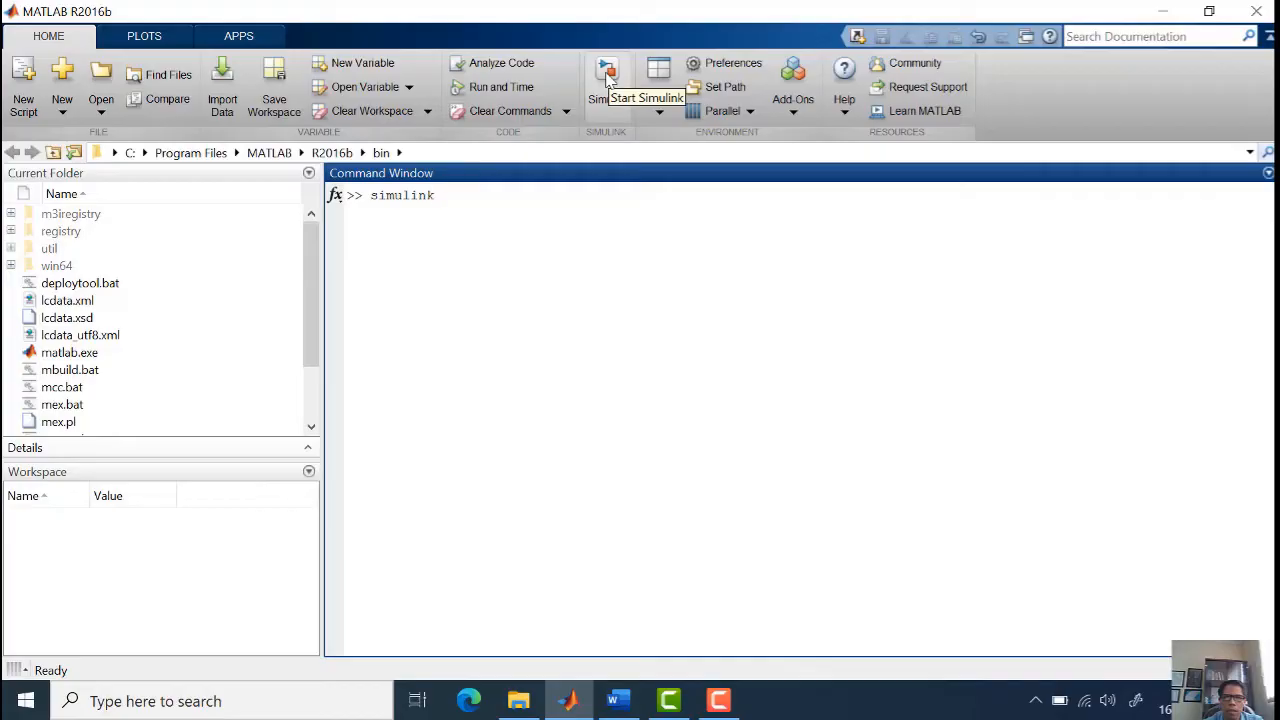
Start Simulink and create a new blank model
left_click(607, 80)
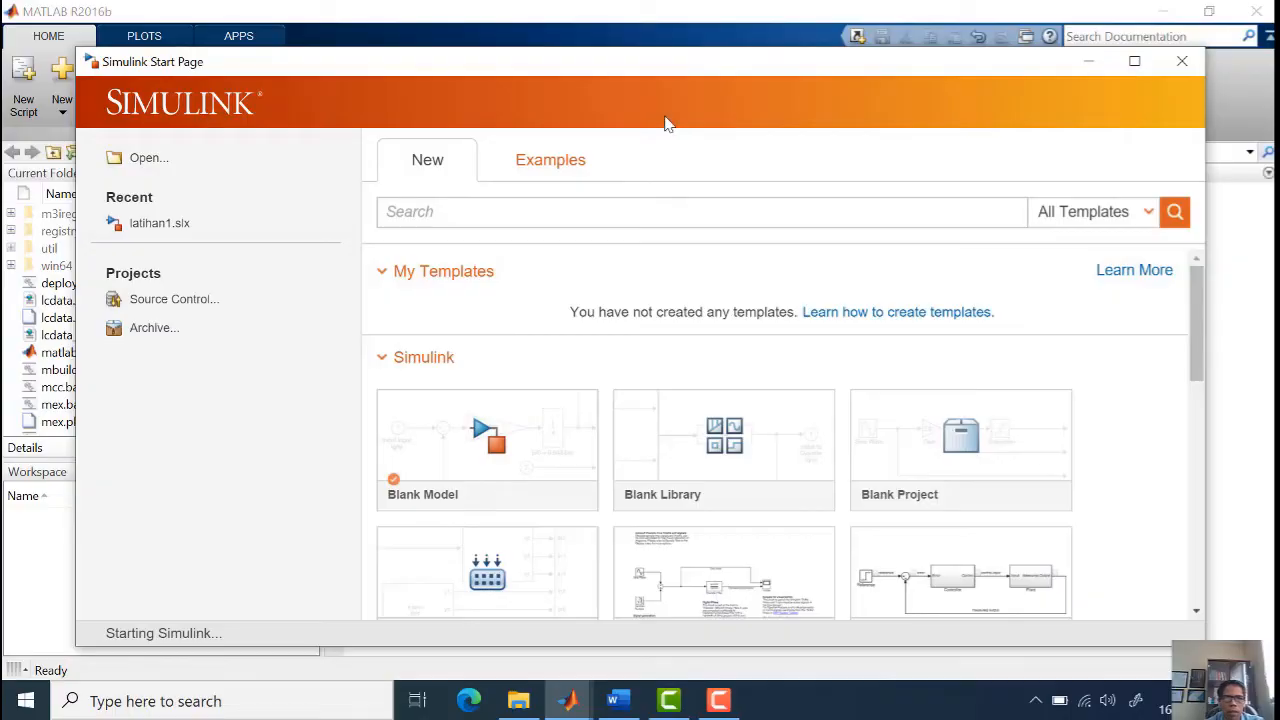
left_click_drag(705, 68, 694, 51)
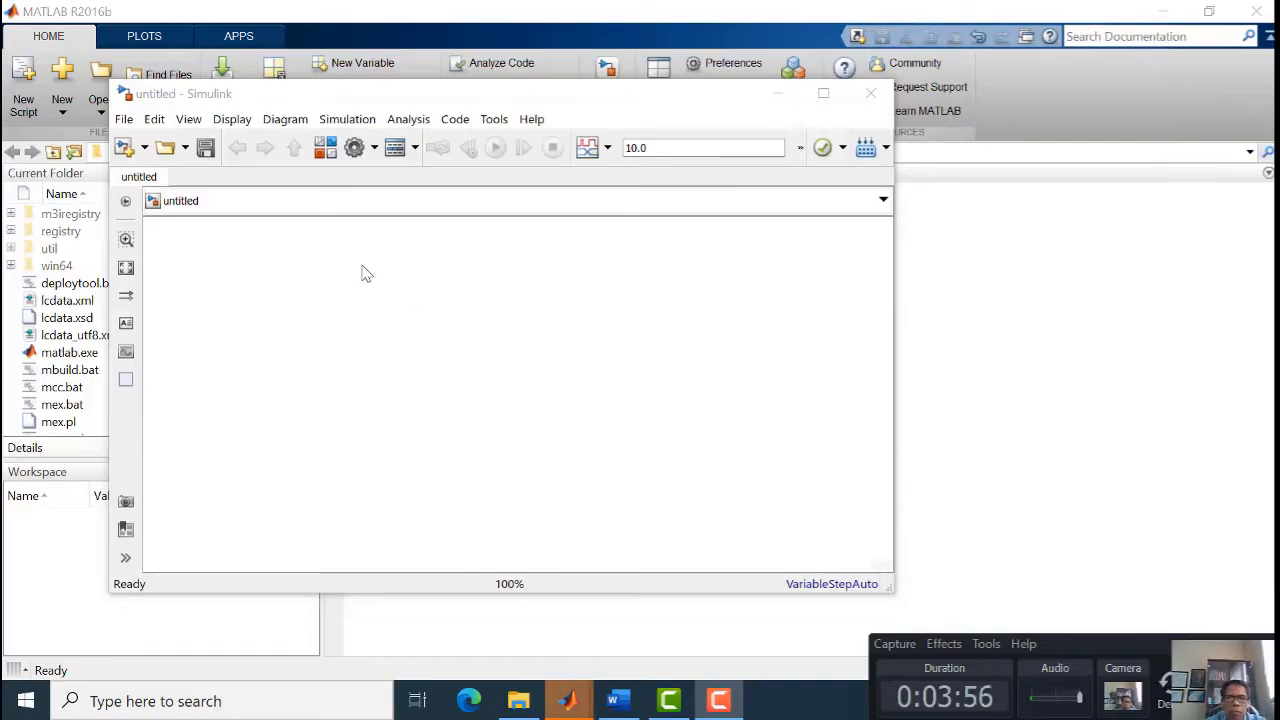
Open the Simulink Library Browser and arrange it side by side with the untitled model window
left_click(326, 157)
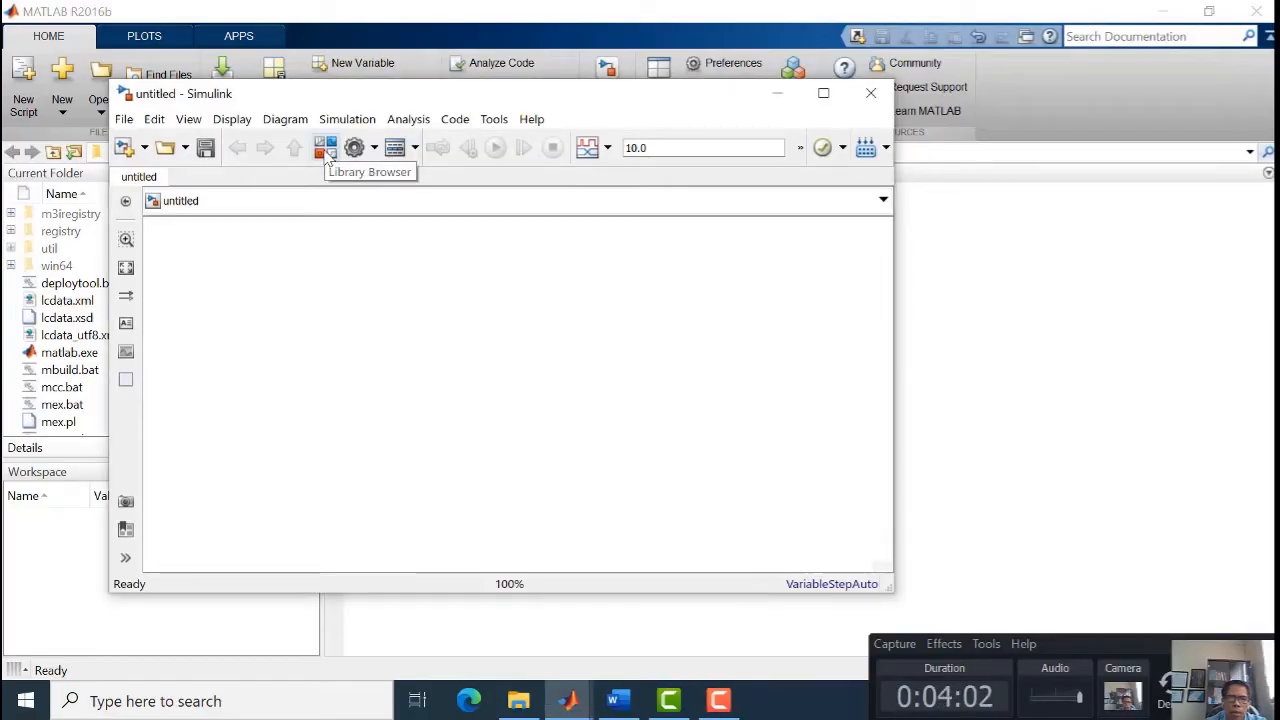
left_click(326, 151)
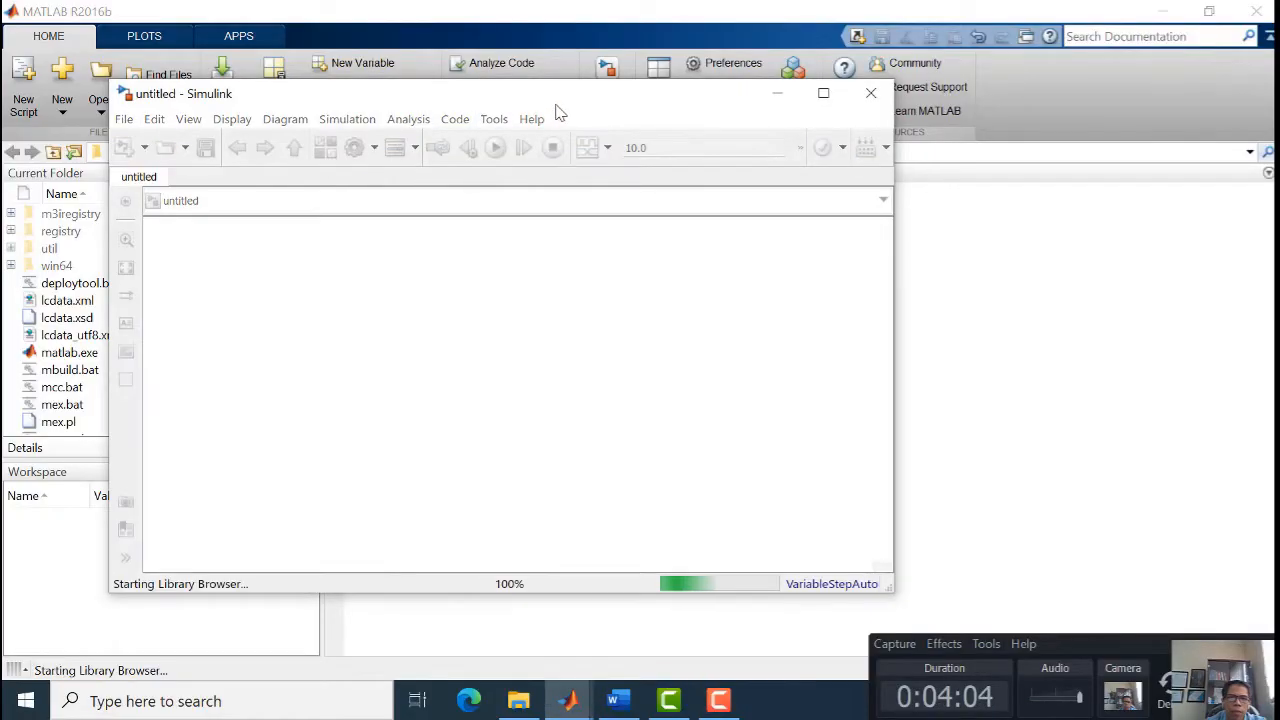
left_click_drag(591, 94, 483, 40)
mouse_move(618, 700)
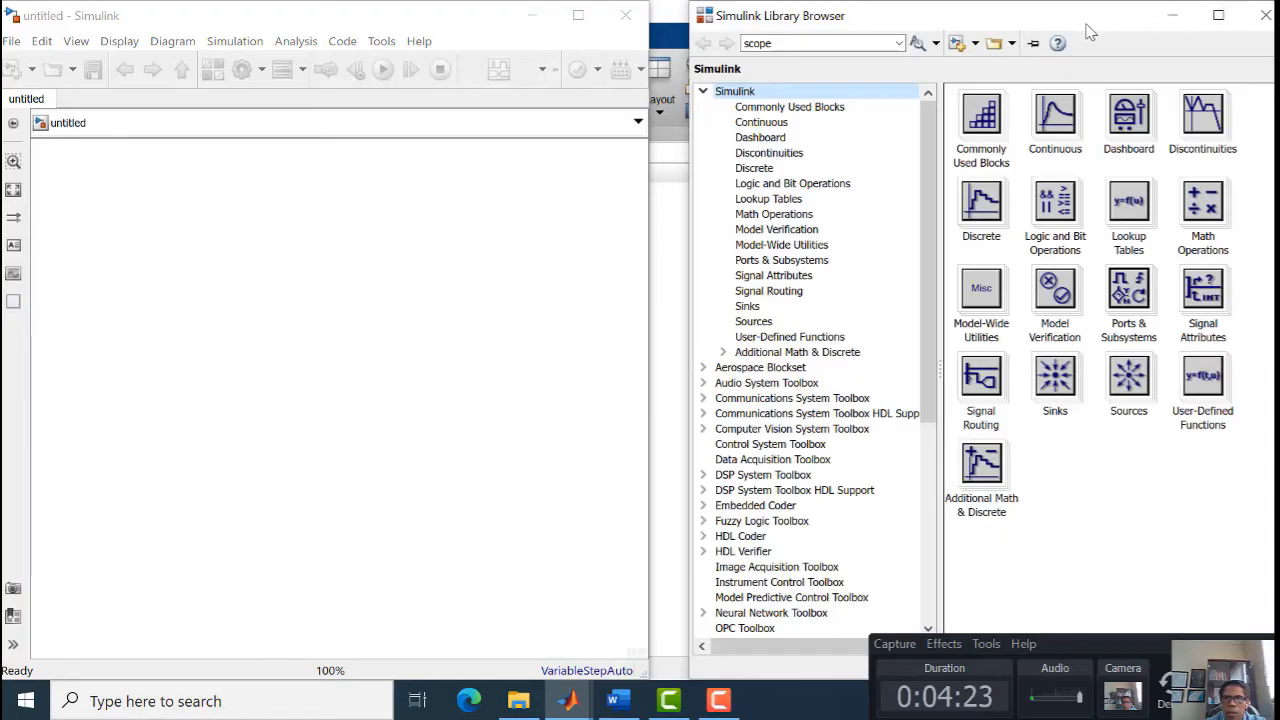
left_click_drag(1086, 27, 1065, 27)
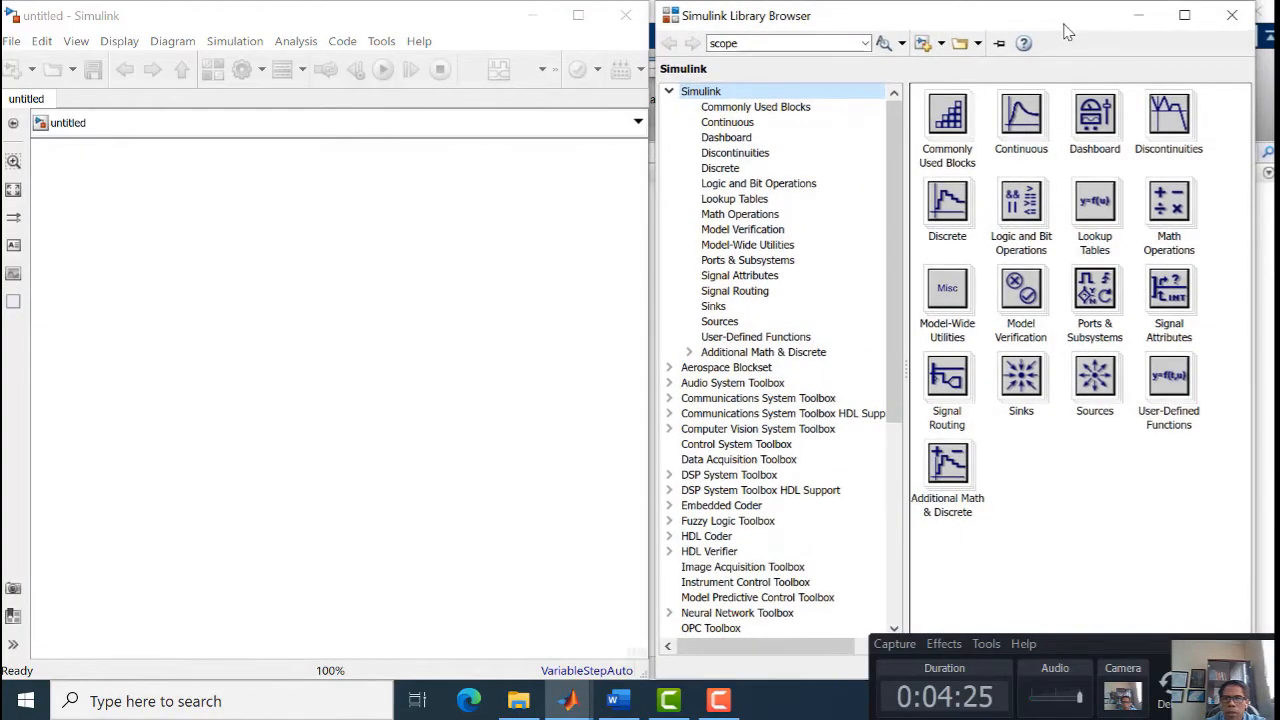
Switch to Modul Praktek Simulink.docx in Word and resize its window to fit over the model, beside the Library Browser
left_click(620, 703)
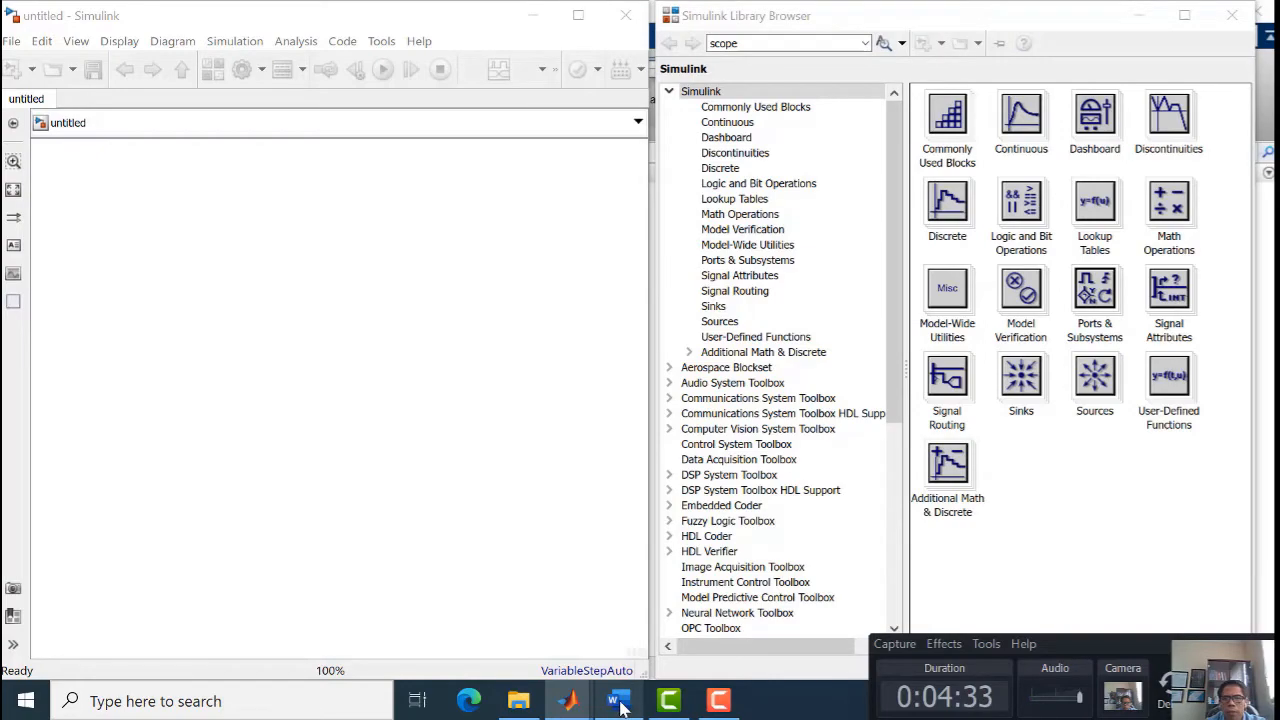
left_click(620, 705)
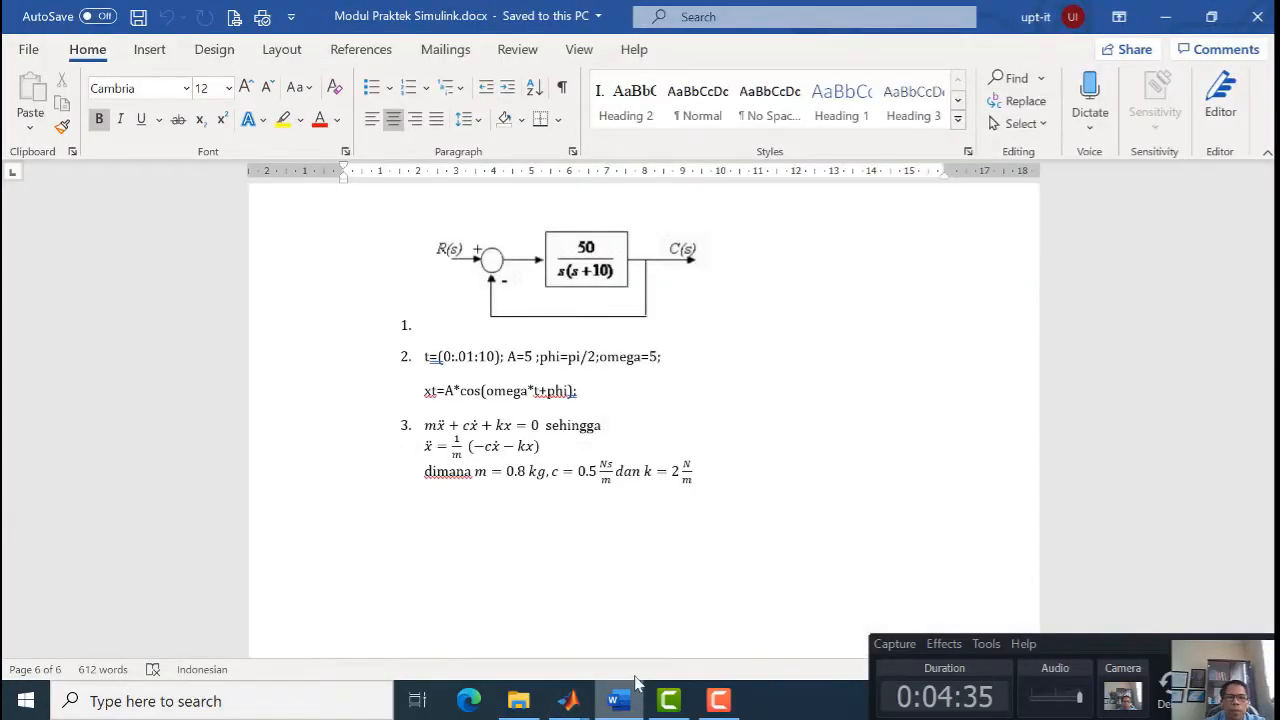
key("super+Down")
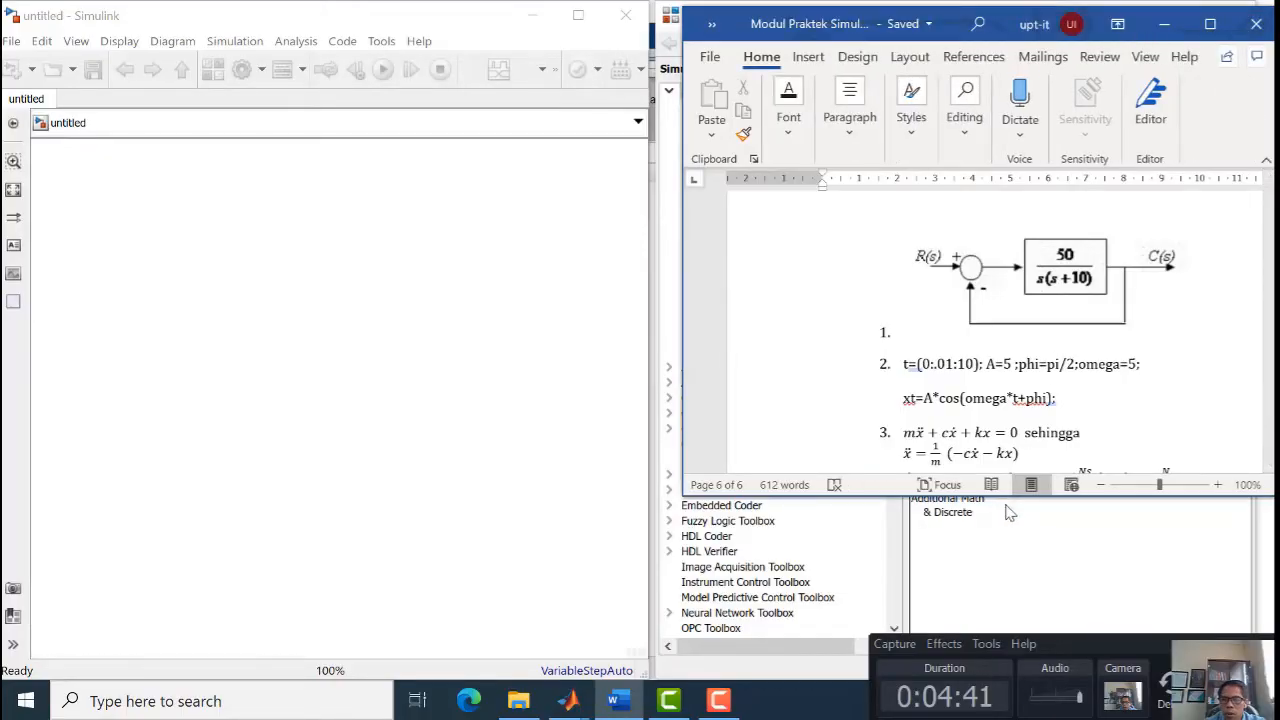
left_click_drag(1008, 496, 987, 650)
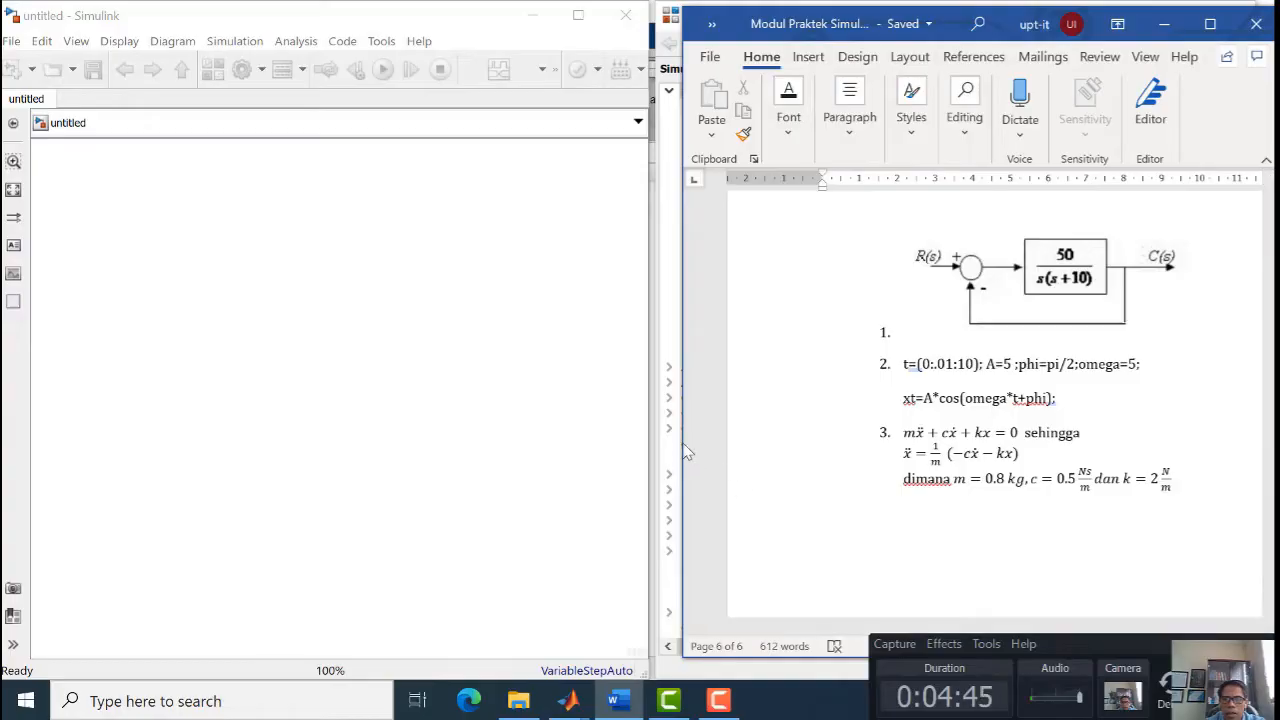
left_click_drag(678, 443, 658, 445)
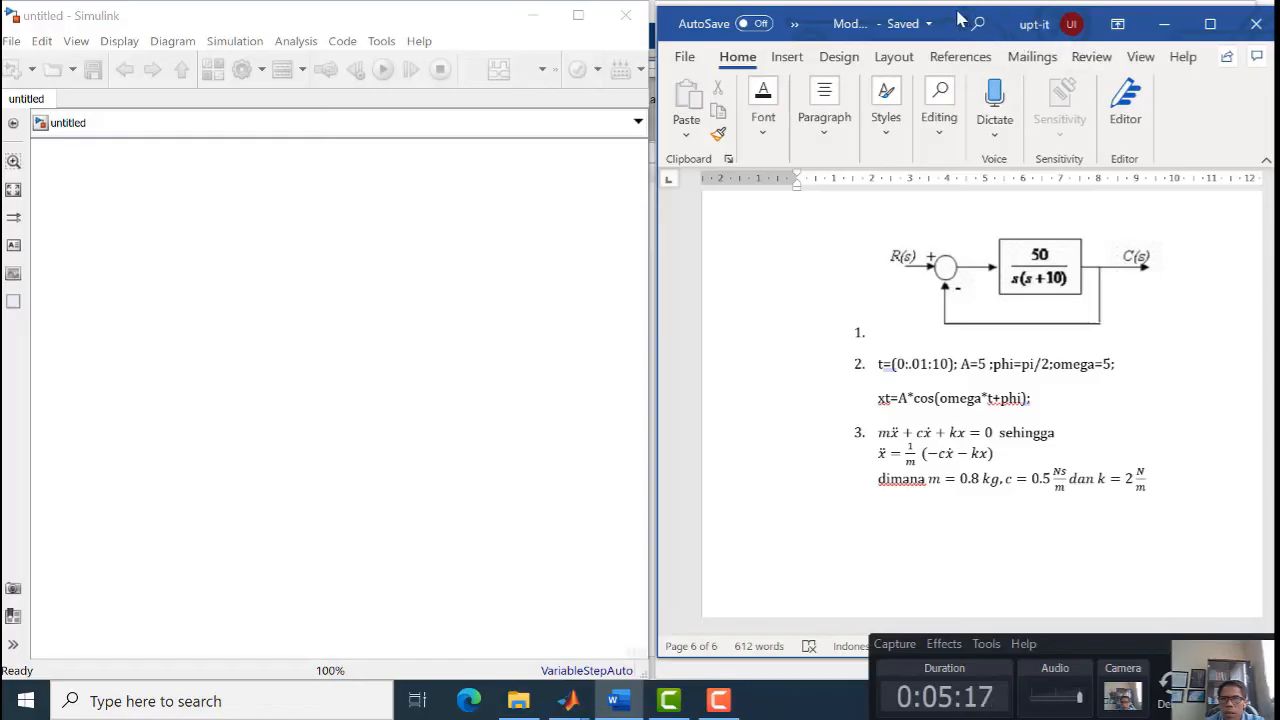
left_click_drag(957, 20, 316, 14)
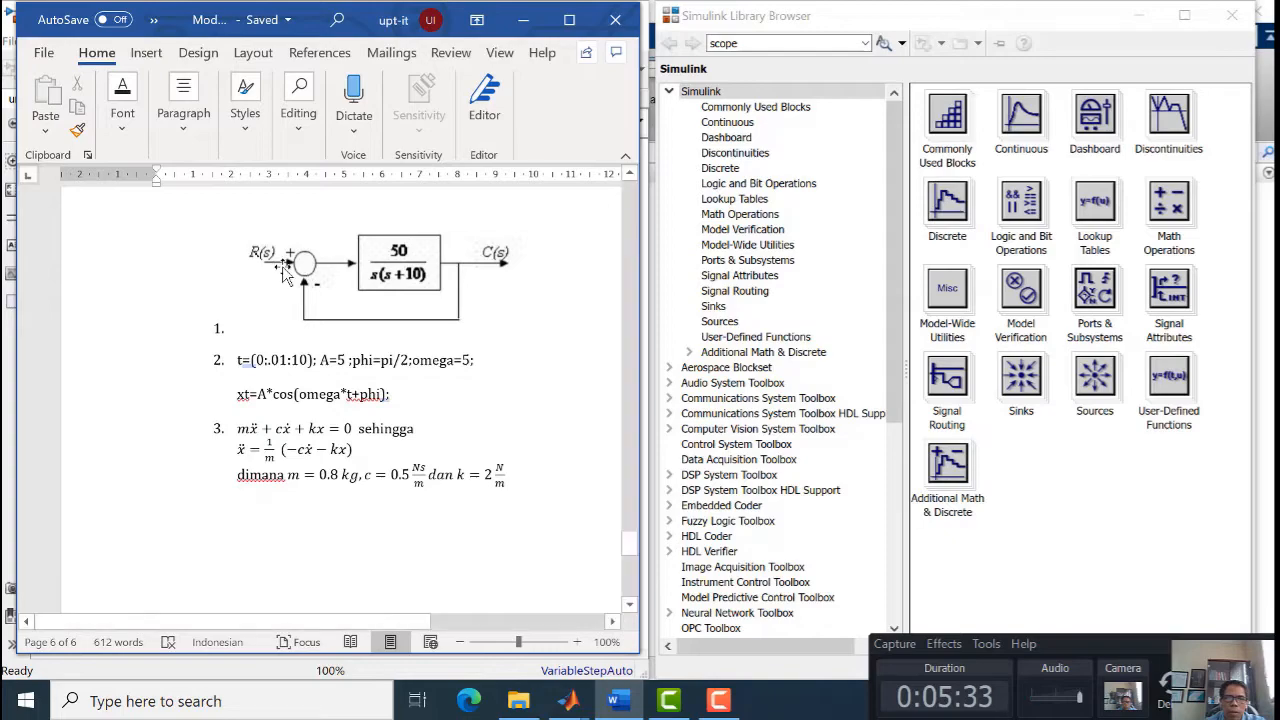
Search the block library for "step" and add the Step block to the untitled model, with the Word window minimized
left_click(756, 43)
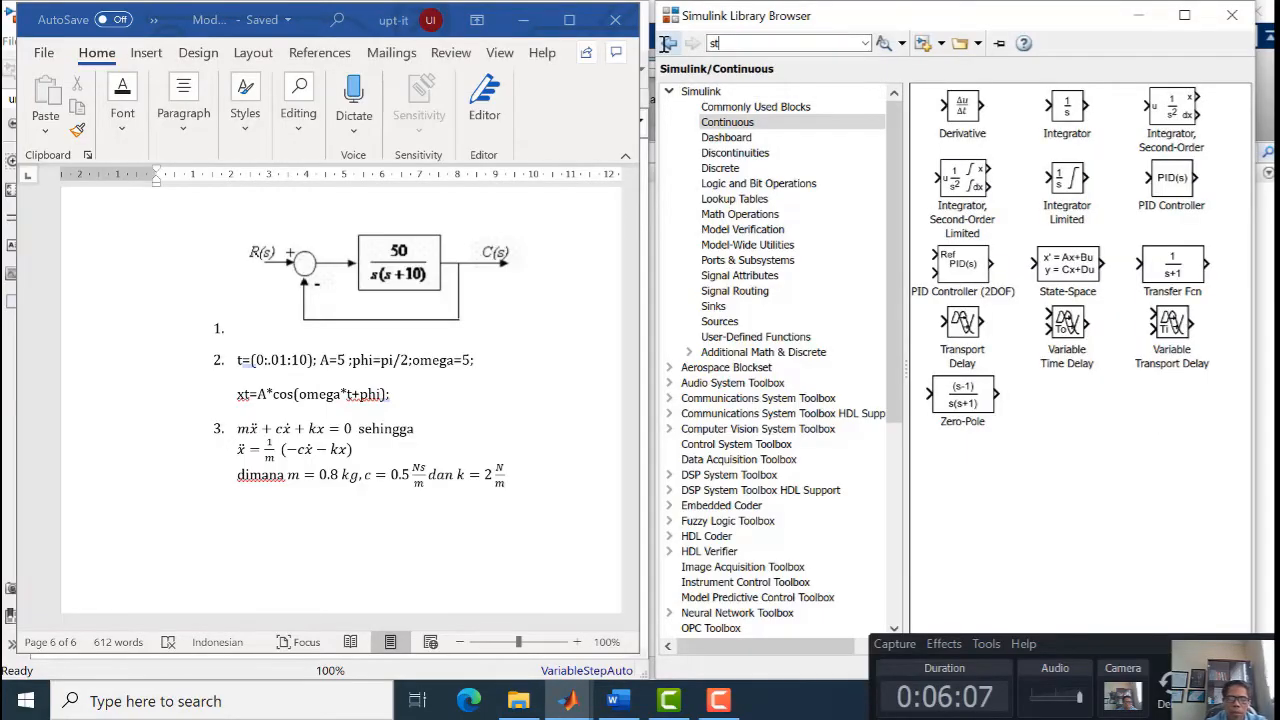
type("e")
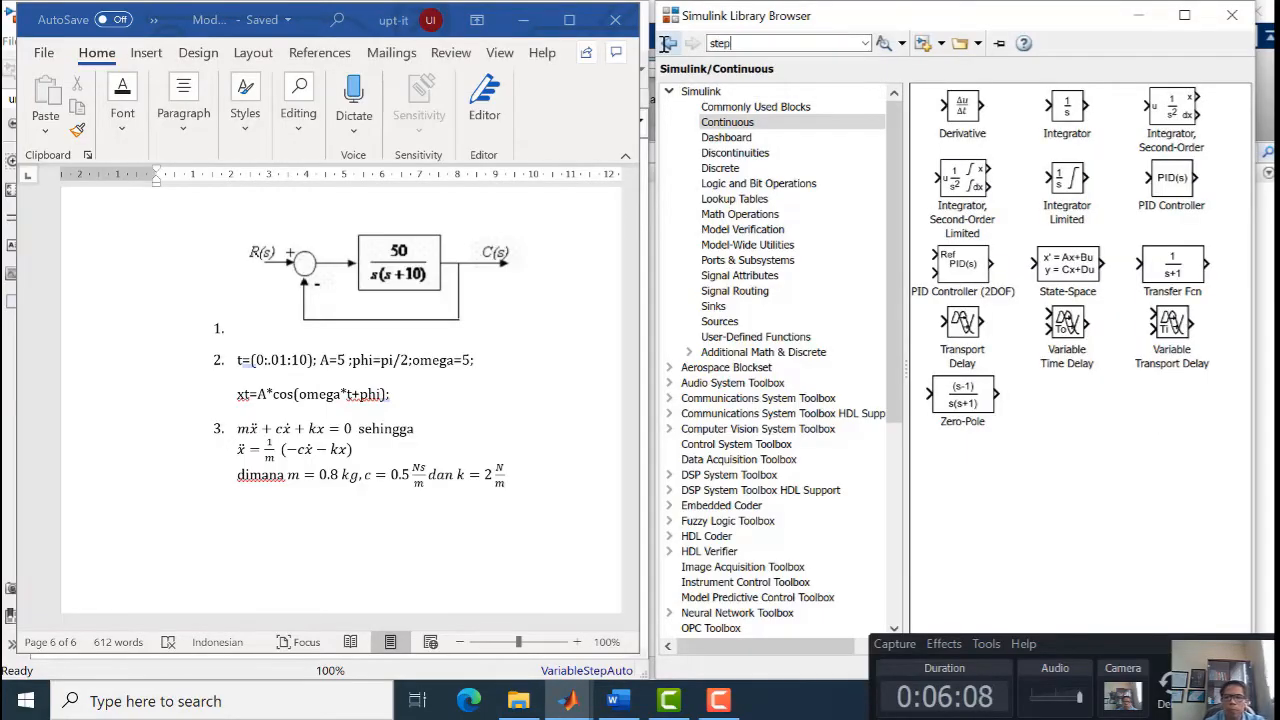
type("p")
key("Return")
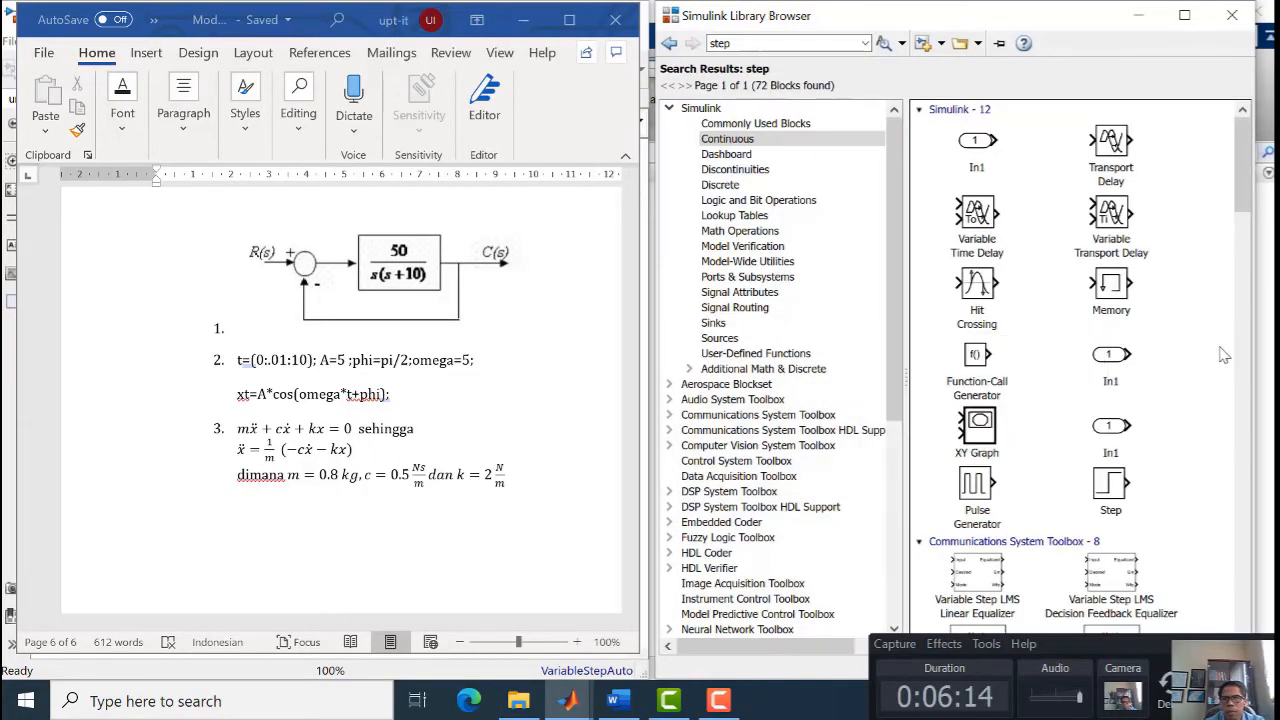
scroll(1224, 355, "down", 1)
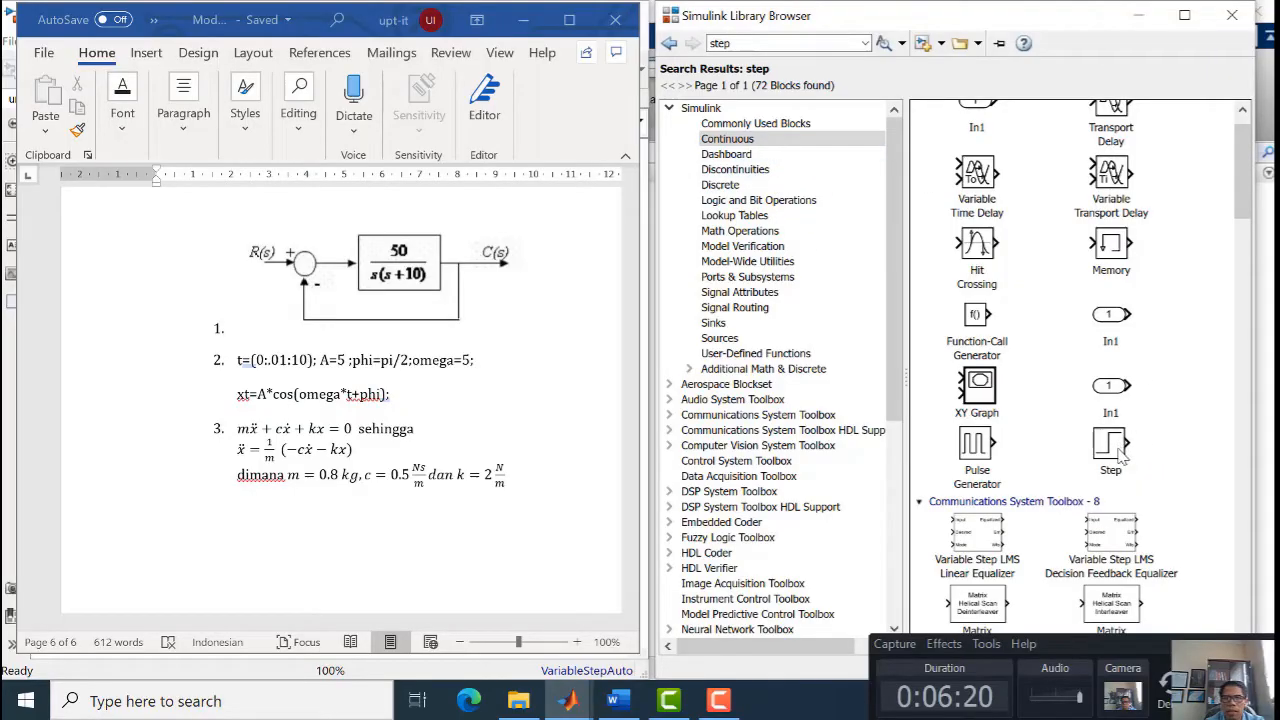
left_click(524, 27)
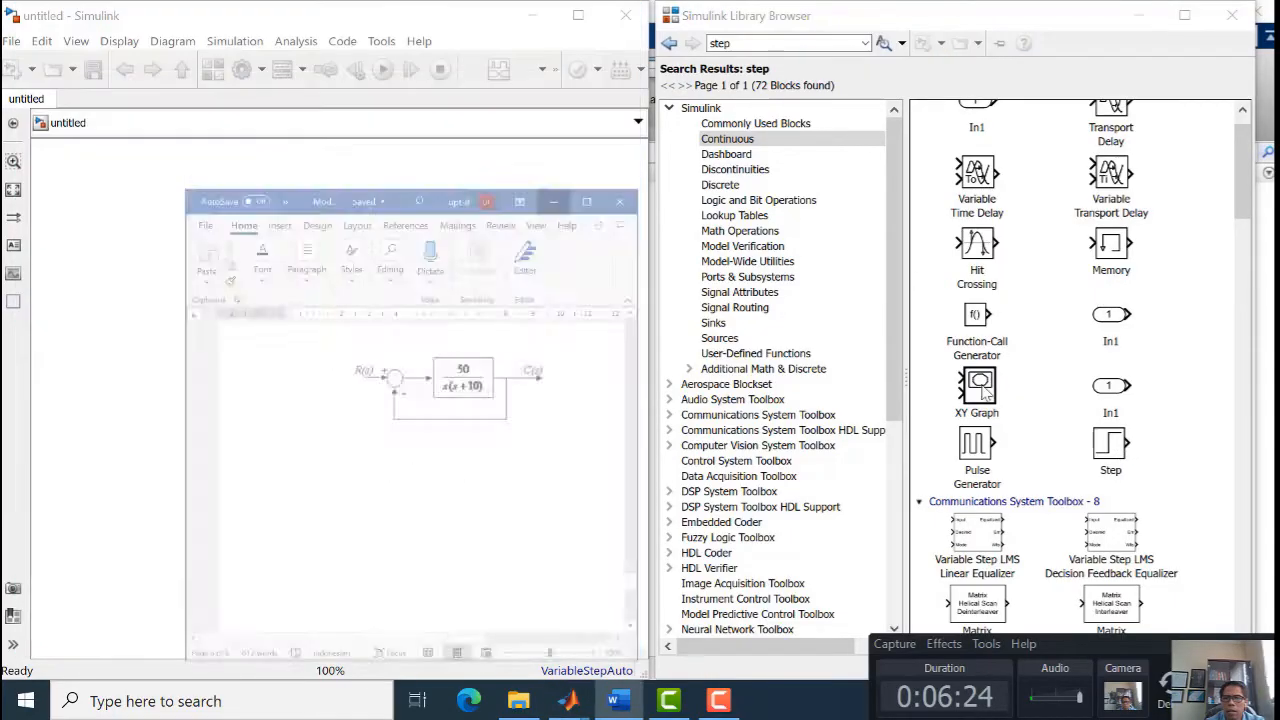
left_click_drag(1110, 447, 410, 352)
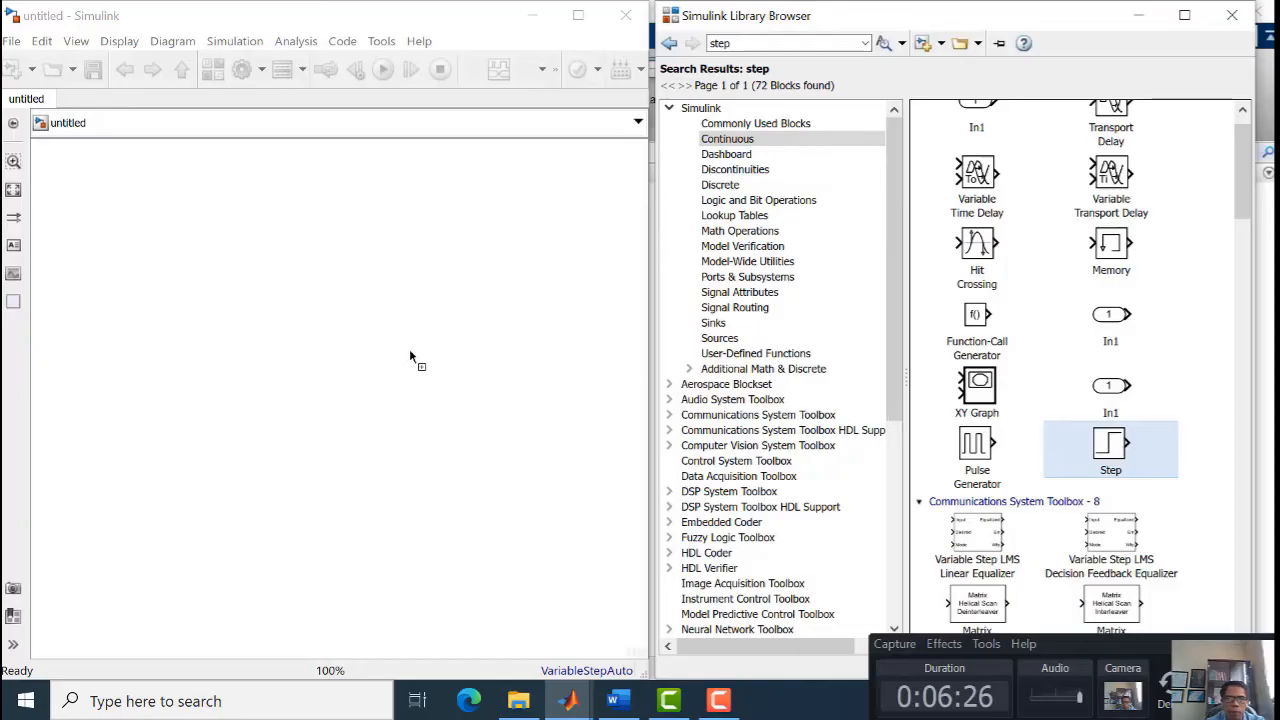
left_click_drag(149, 348, 148, 344)
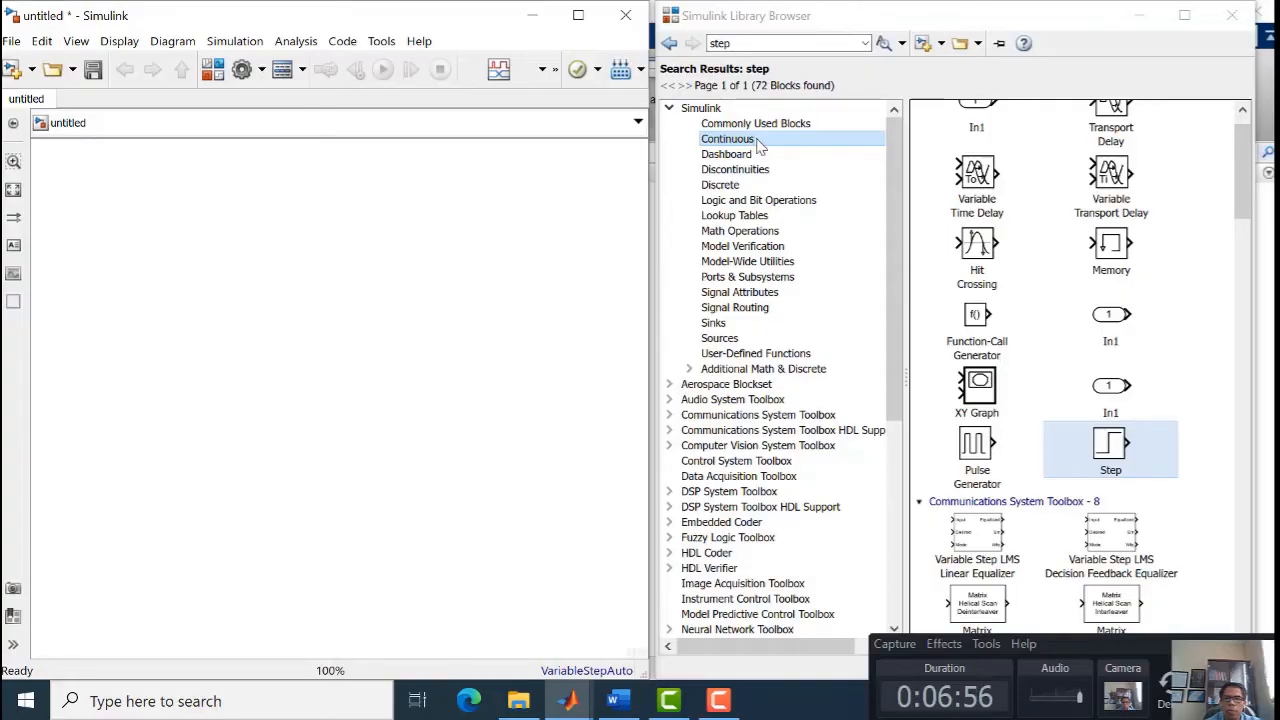
key("ctrl+i")
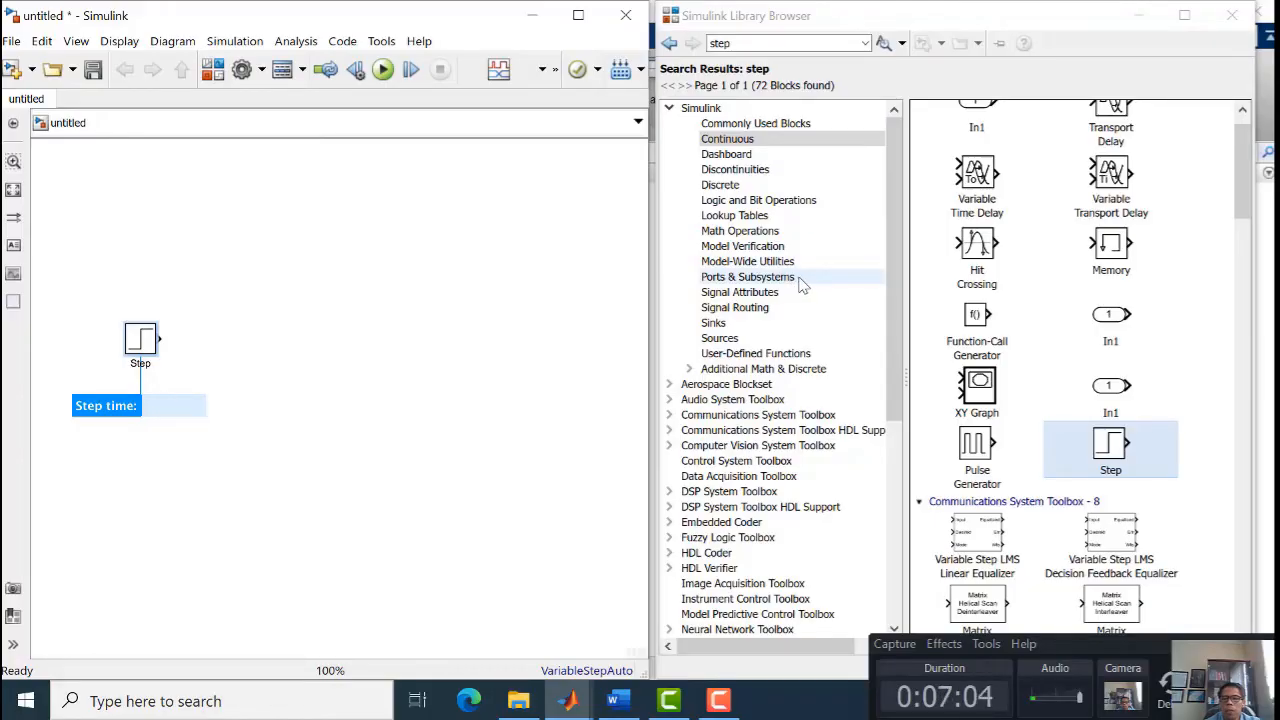
Search the block library for "sum" and place a round Sum block to the right of the Step block
left_click(747, 45)
left_click_drag(737, 46, 688, 40)
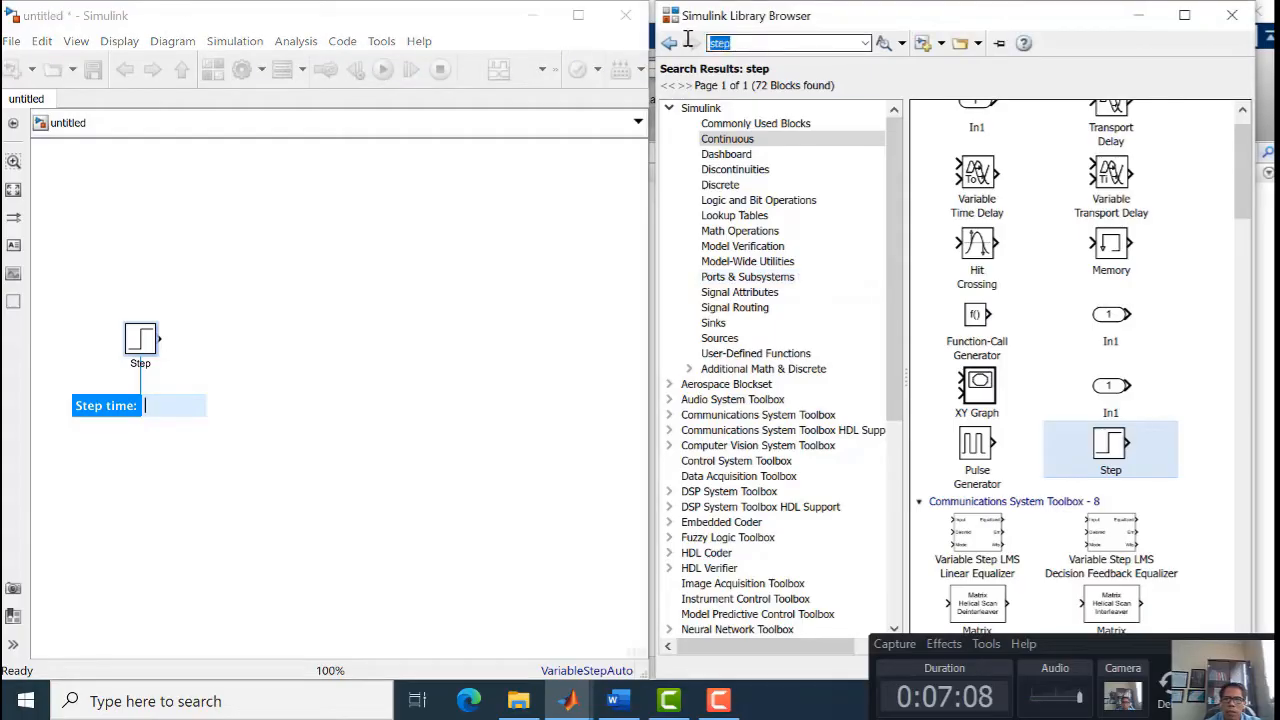
type("sum")
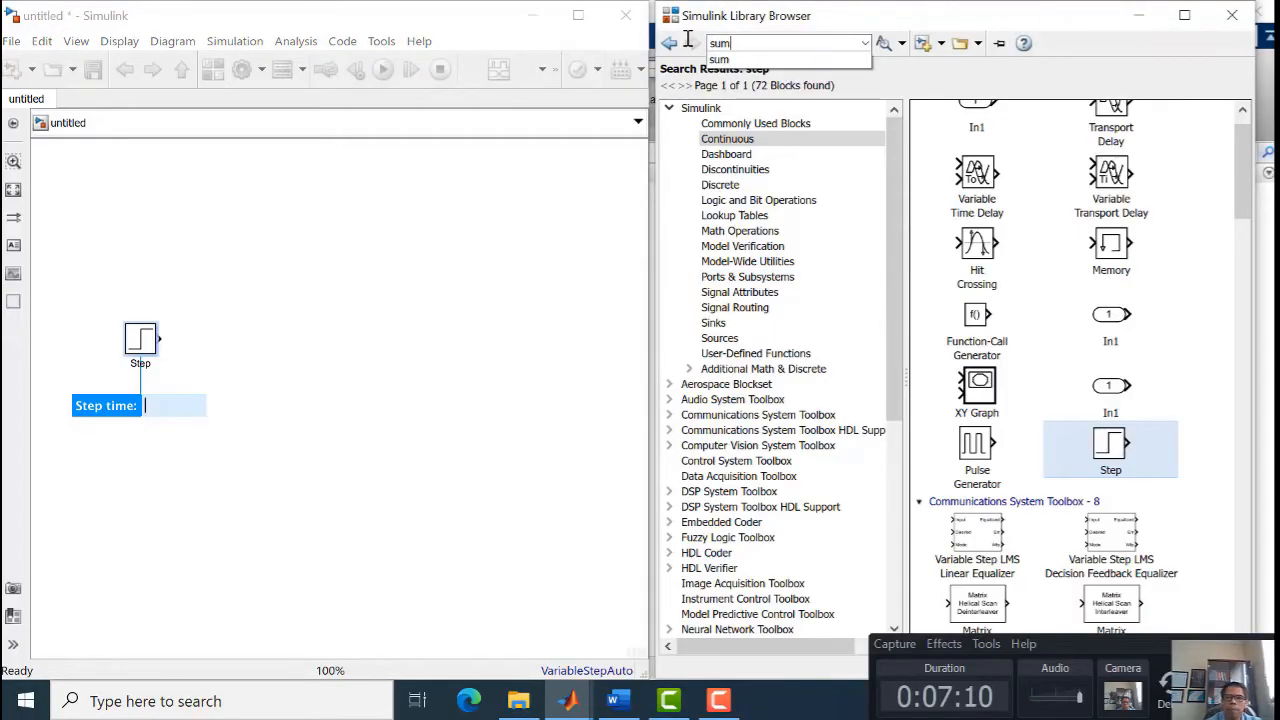
key("Return")
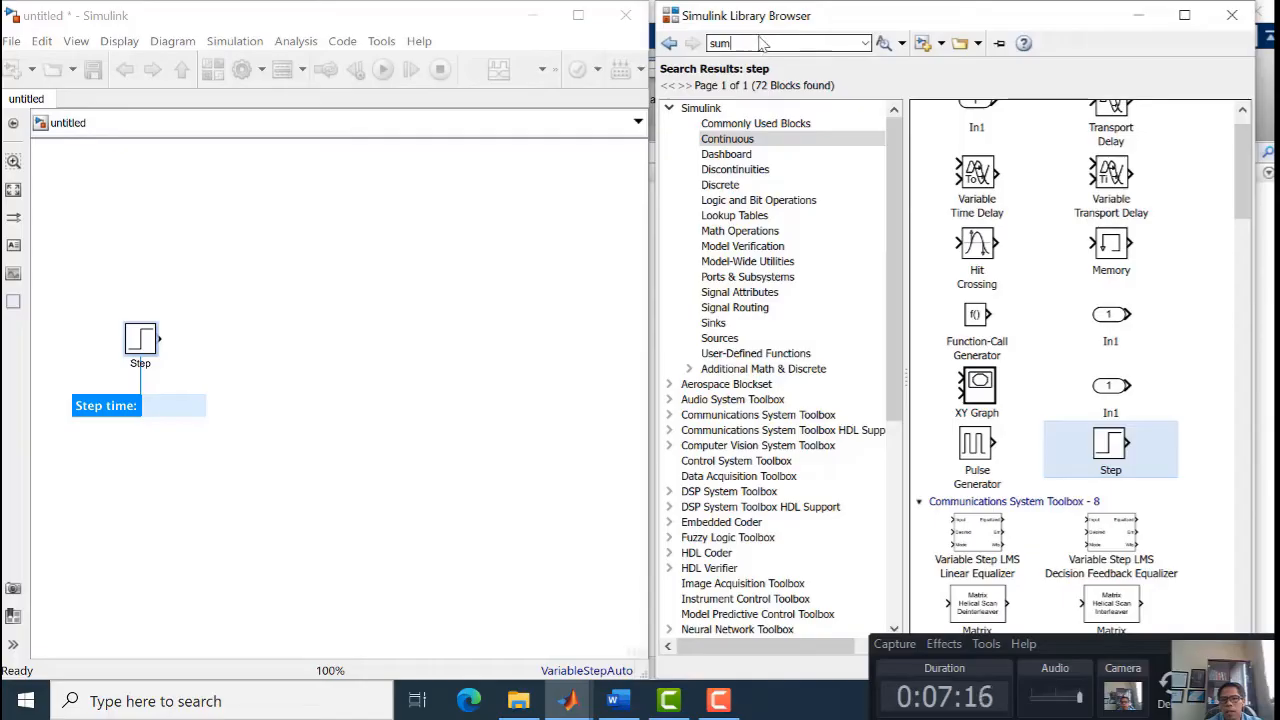
key("Return")
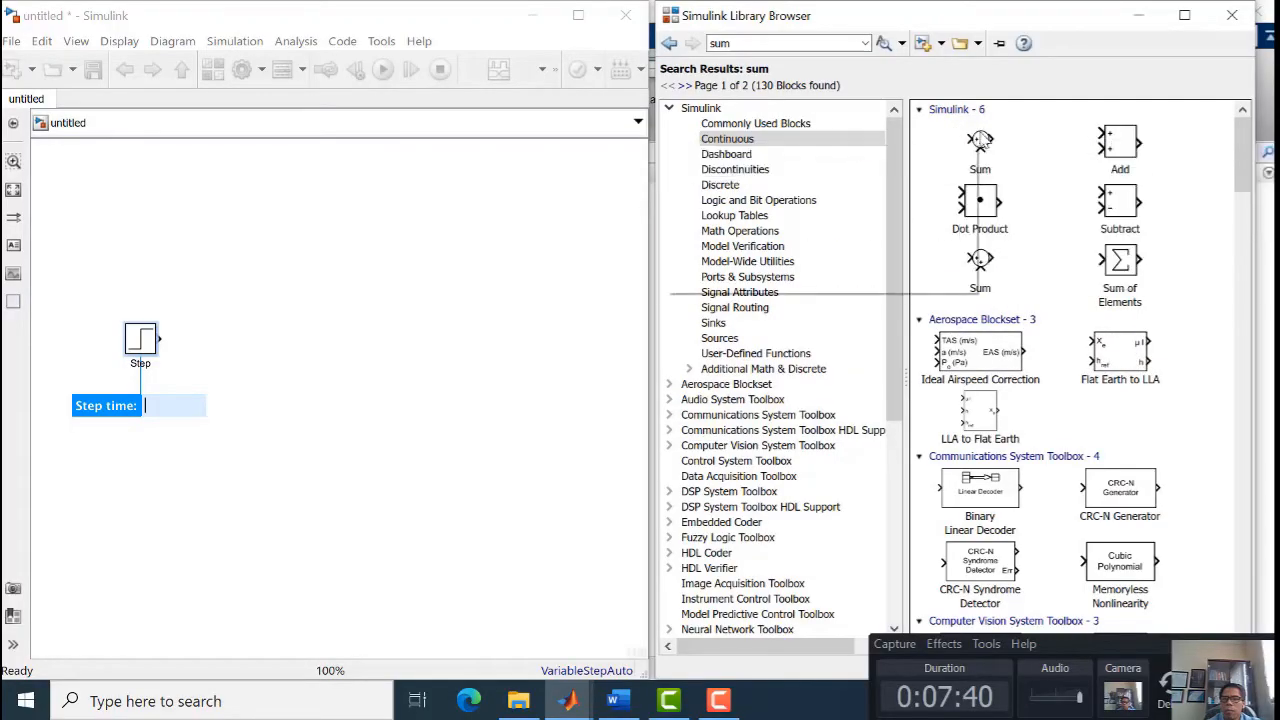
left_click_drag(980, 145, 218, 345)
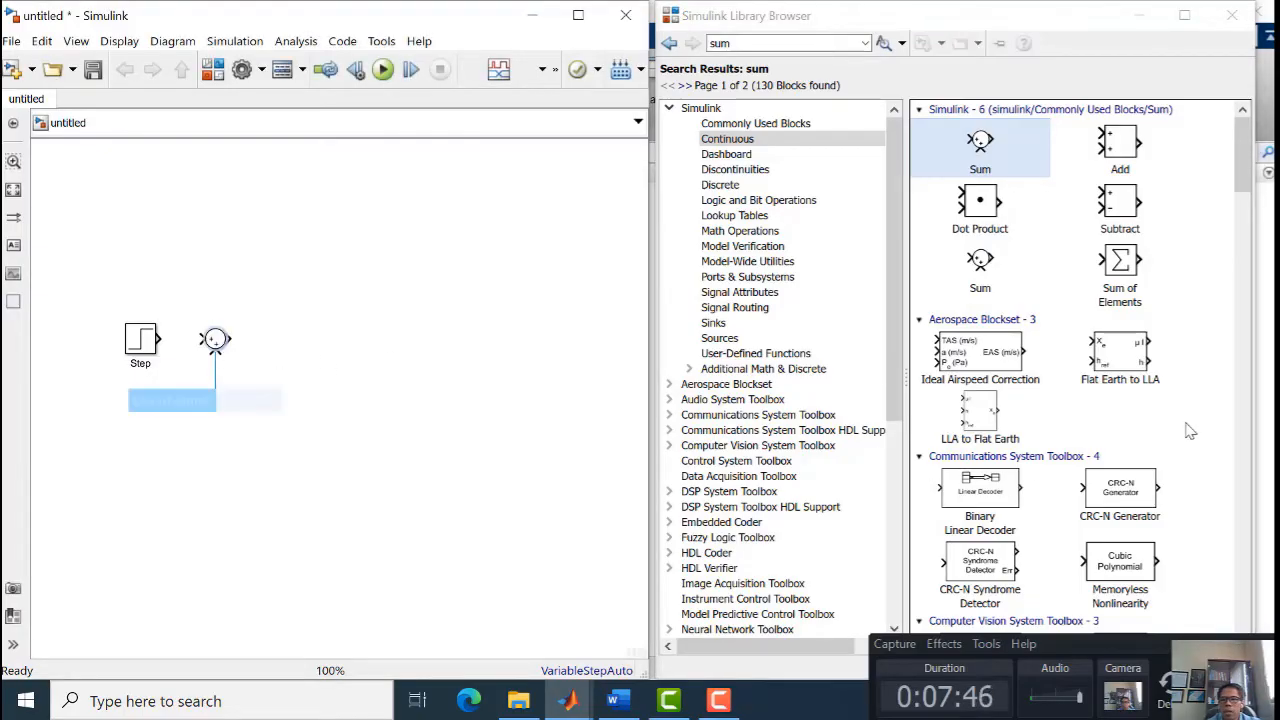
Add a Transfer Fcn block from the Continuous library to the right of the Sum block
scroll(1190, 430, "down", 6)
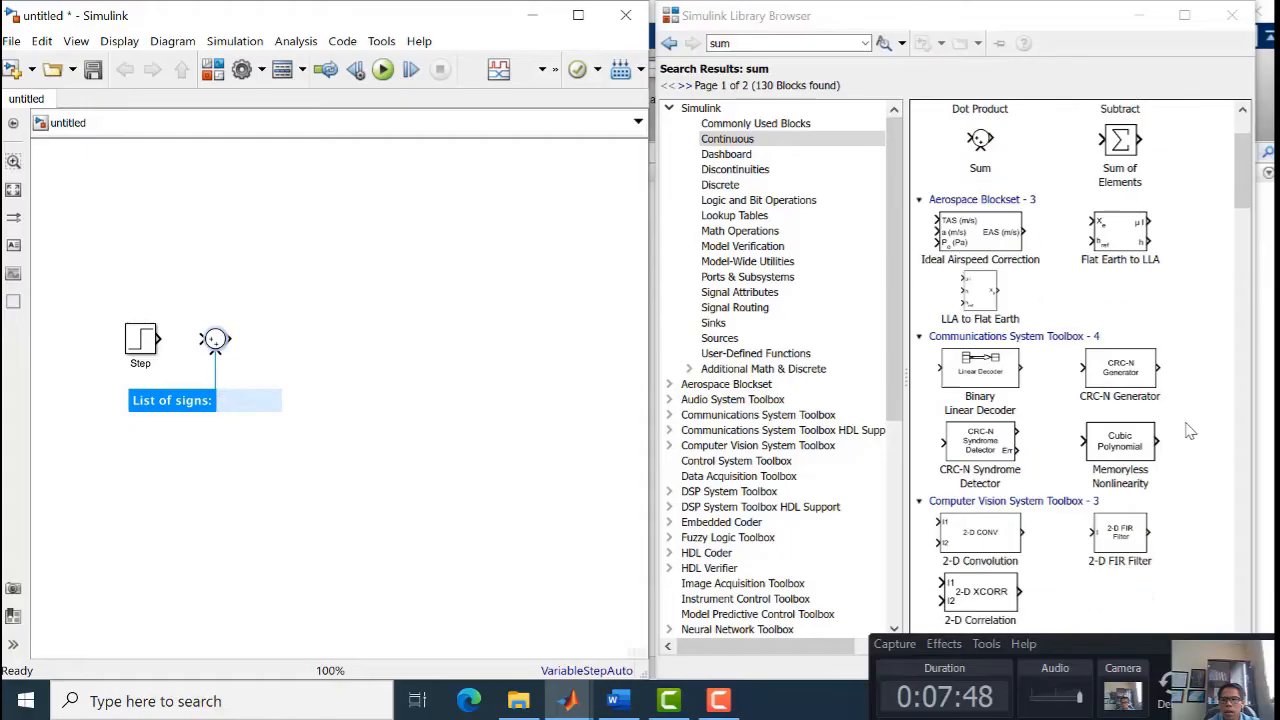
scroll(1190, 430, "down", 2)
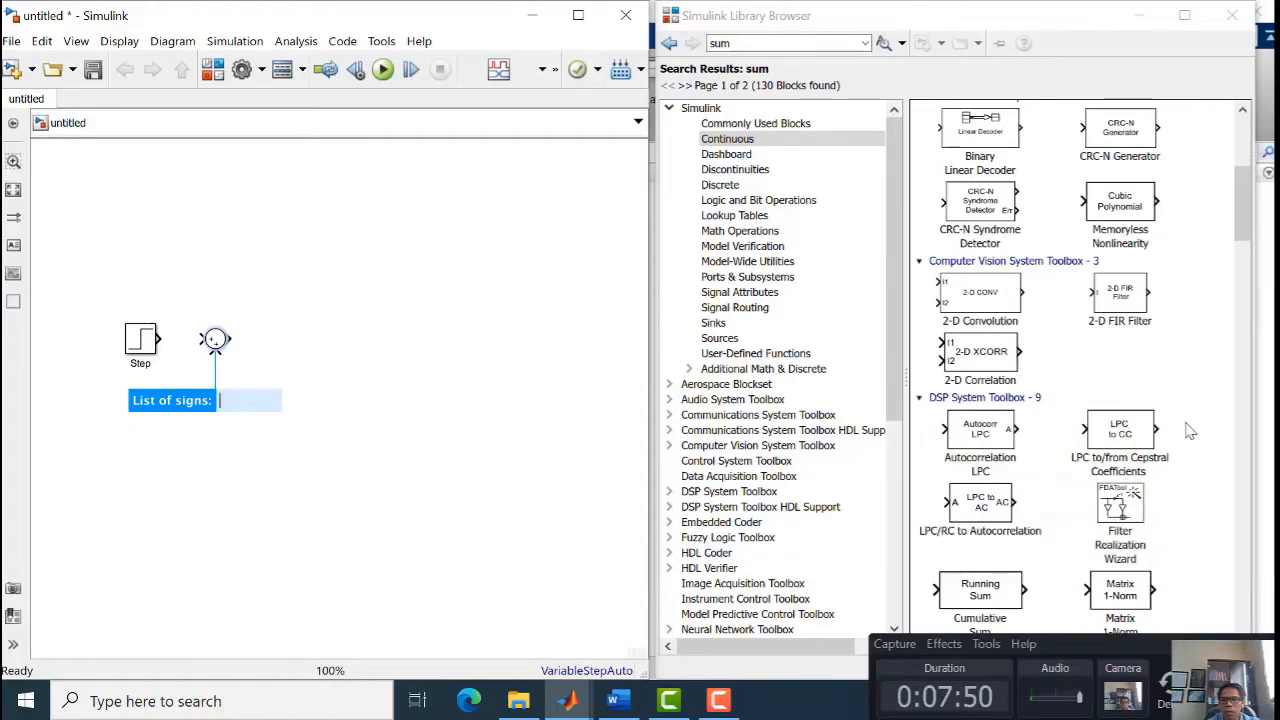
scroll(1190, 430, "up", 3)
scroll(1190, 430, "up", 5)
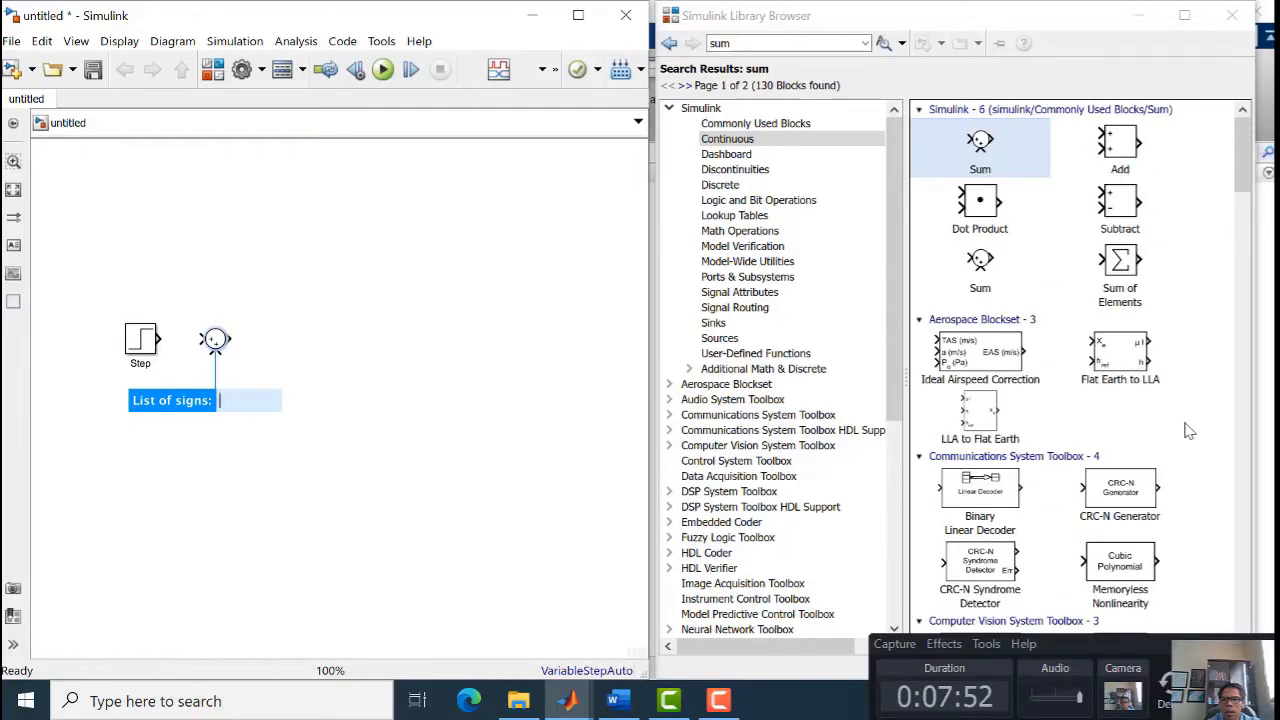
left_click(798, 146)
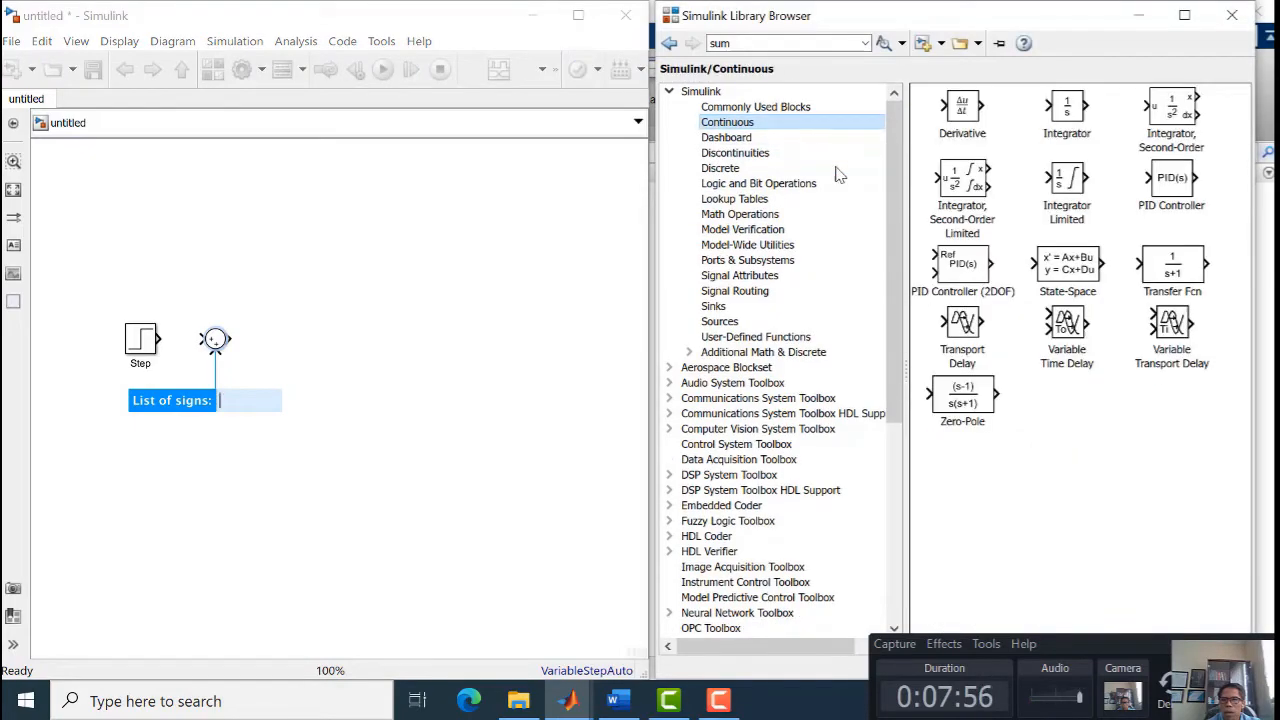
left_click_drag(1173, 278, 290, 342)
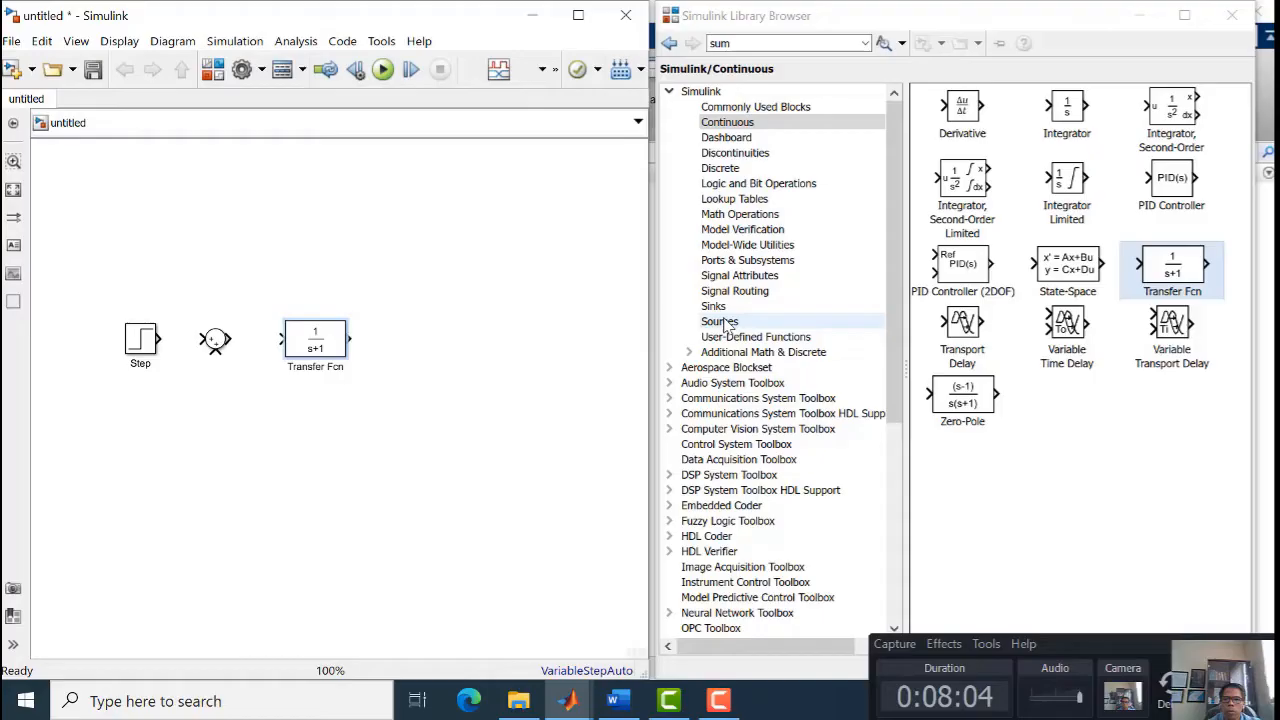
Add a Scope block from the Sinks library to the right of the Transfer Fcn block
left_click(726, 322)
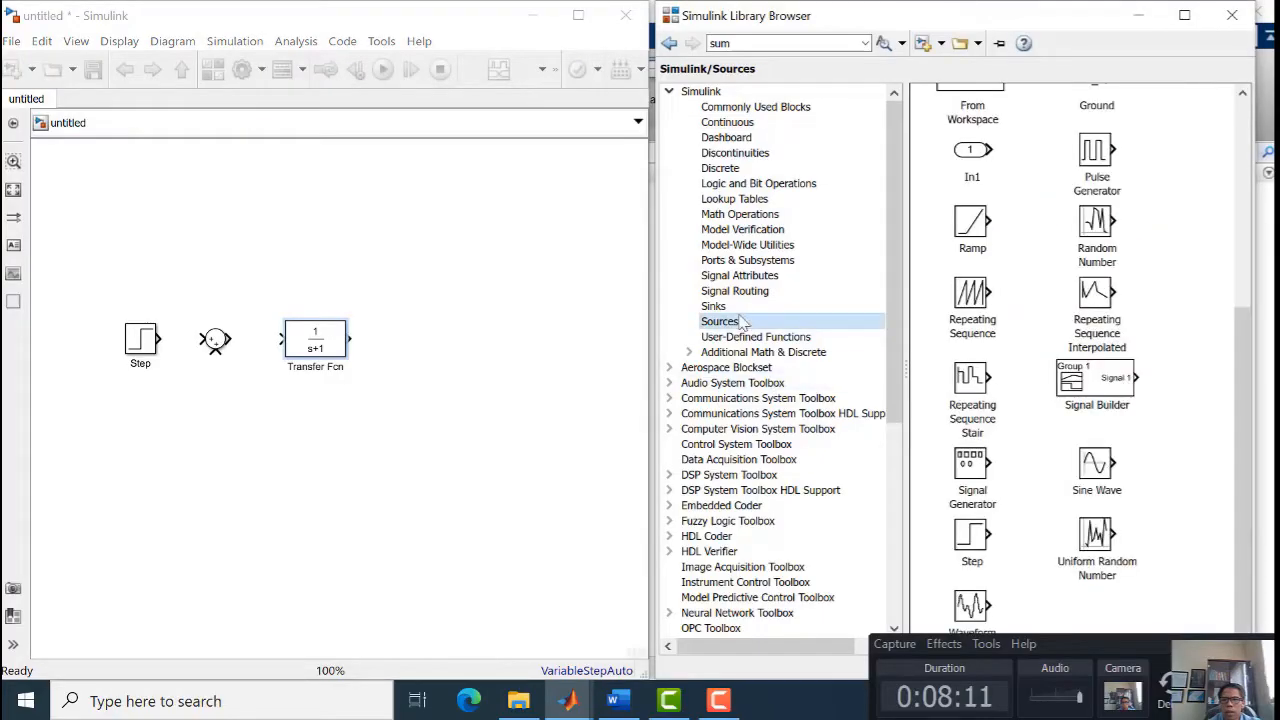
left_click(726, 308)
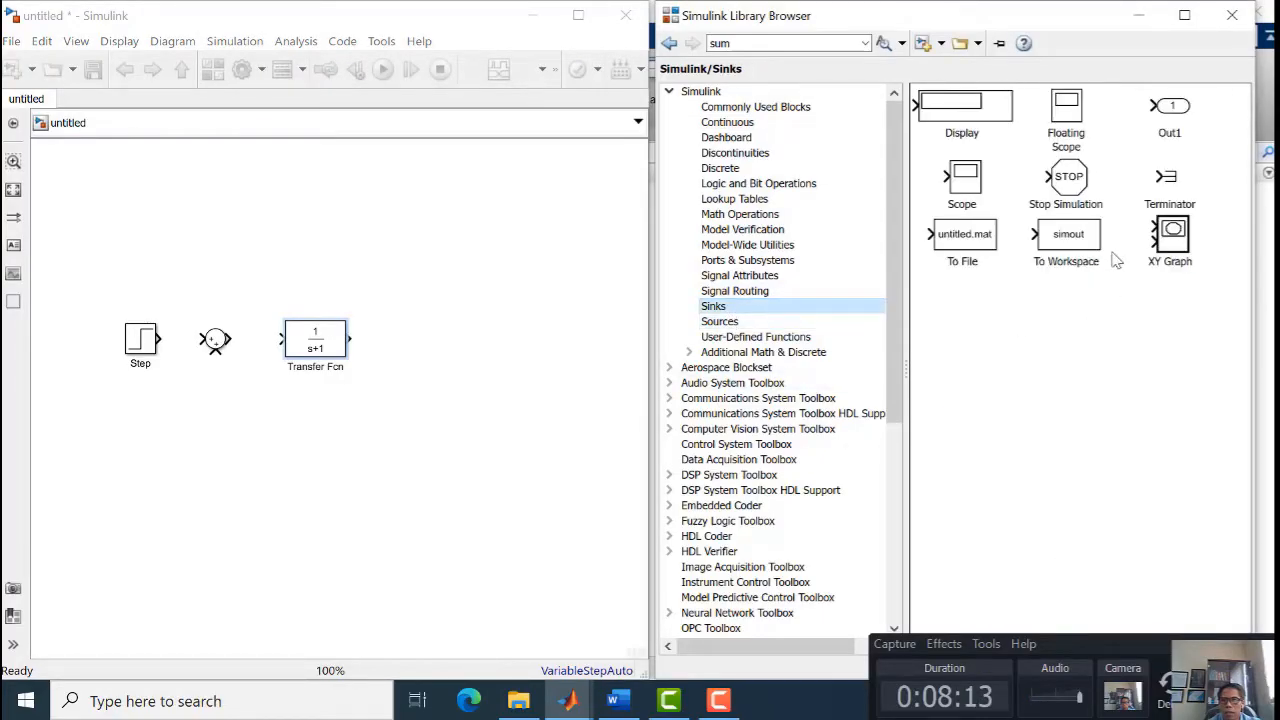
left_click_drag(965, 180, 445, 341)
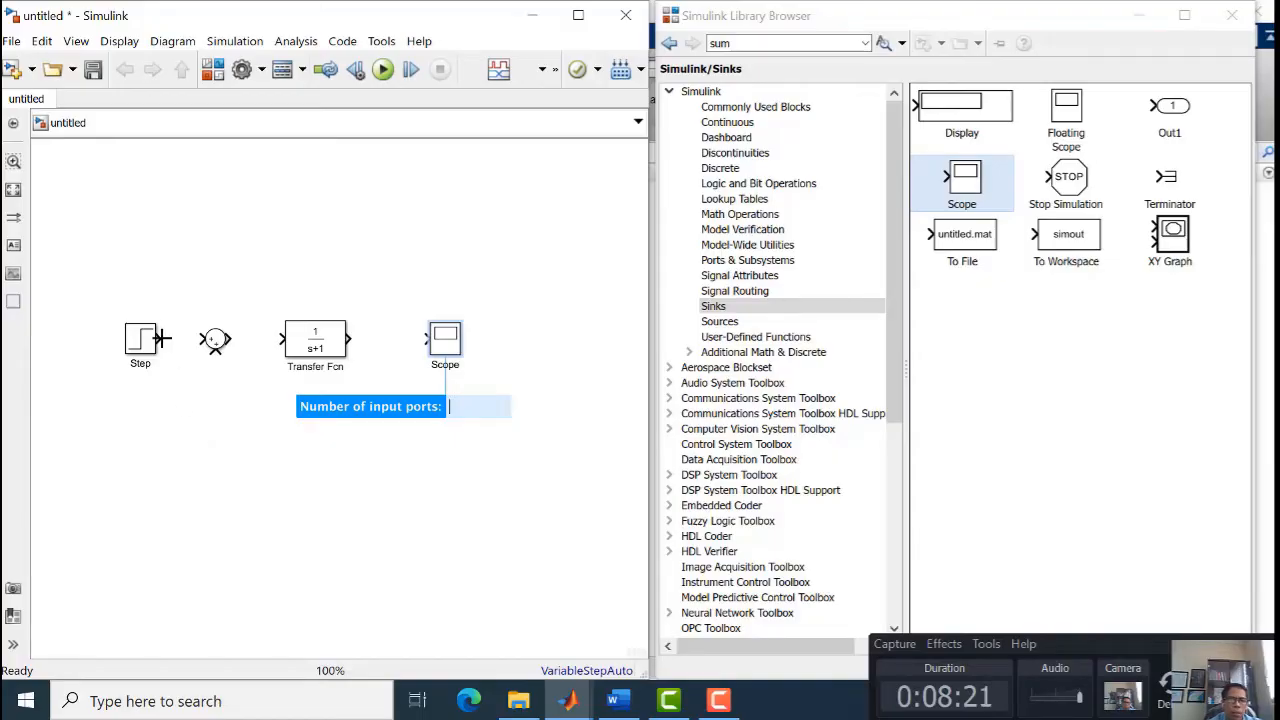
Connect Step, Sum, Transfer Fcn and Scope in series, with a feedback line from the Transfer Fcn output to the Sum's lower input
left_click_drag(160, 338, 426, 339)
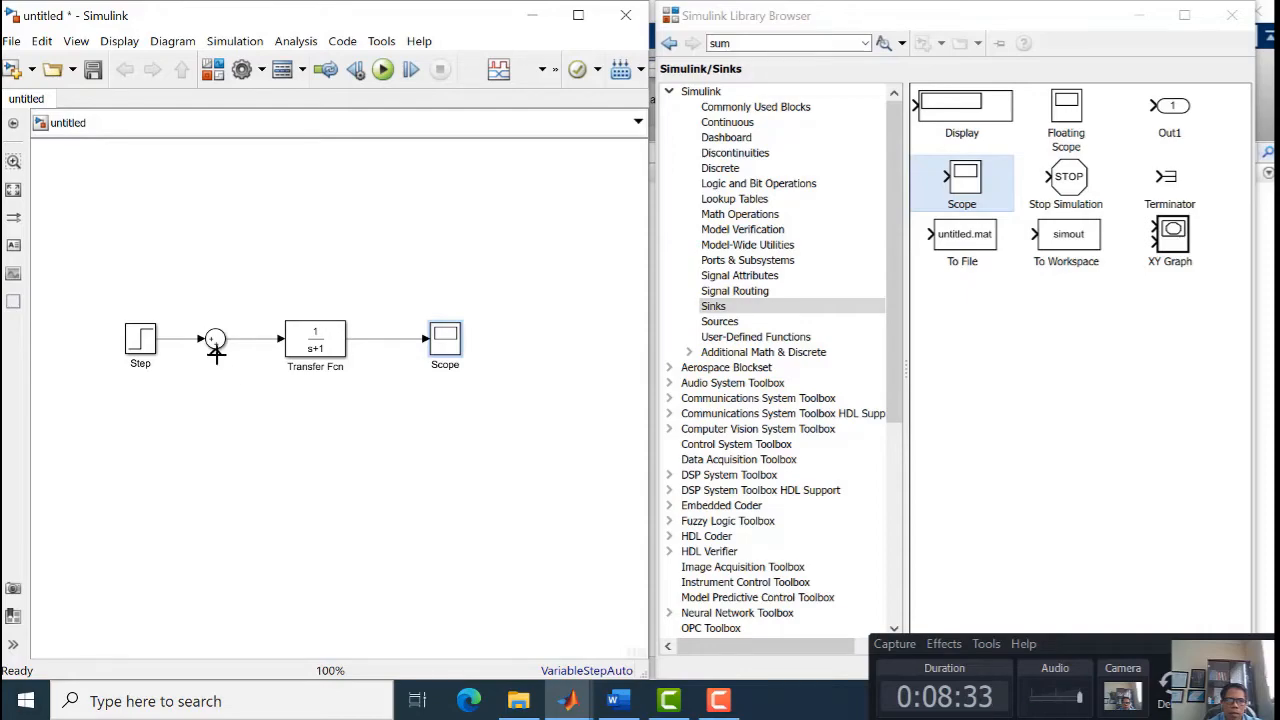
left_click_drag(216, 350, 392, 342)
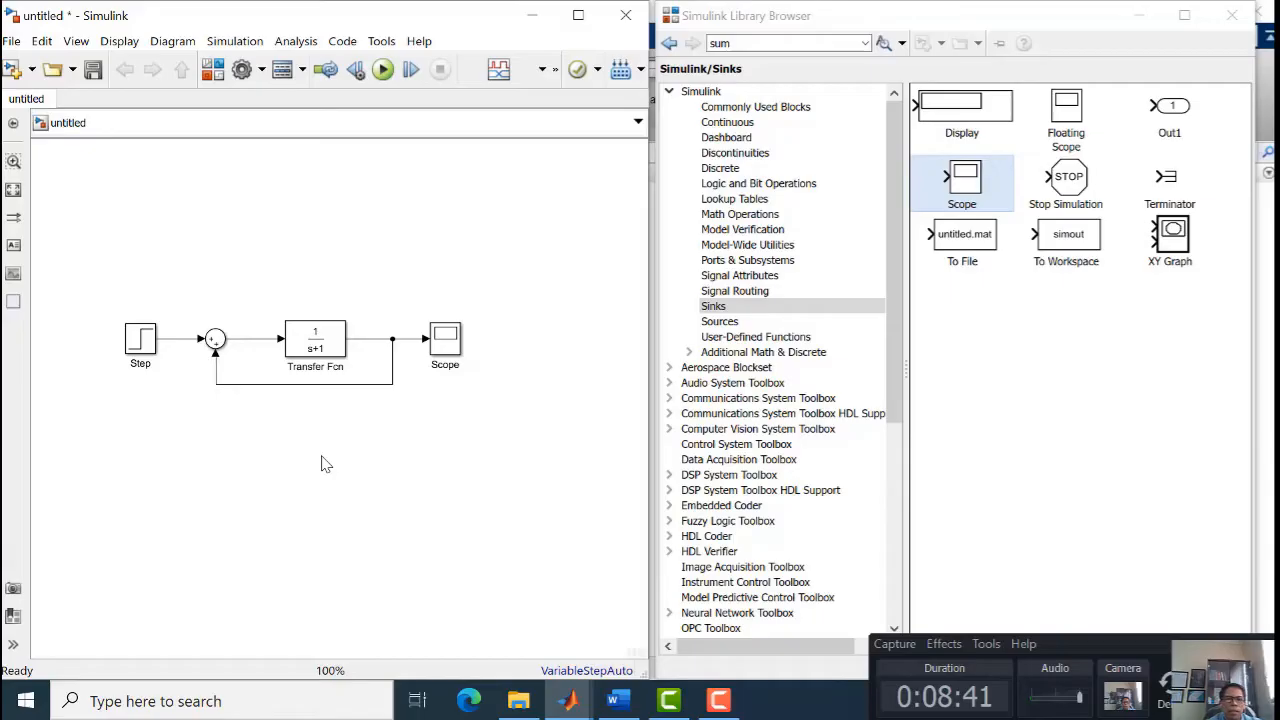
Switch to Word, place its window beside the Simulink model, and compare the Step, Sum, Transfer Fcn and Scope blocks with the exercise diagram
left_click(222, 345)
left_click(622, 703)
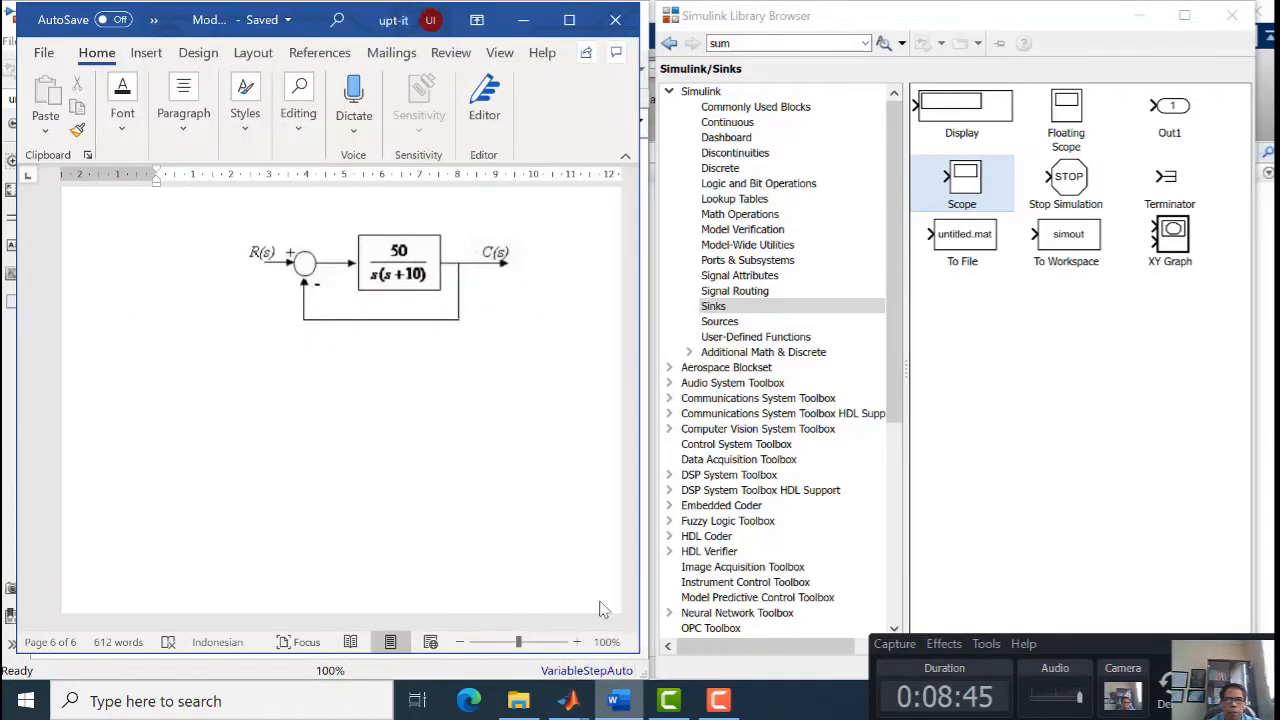
left_click_drag(307, 20, 947, 20)
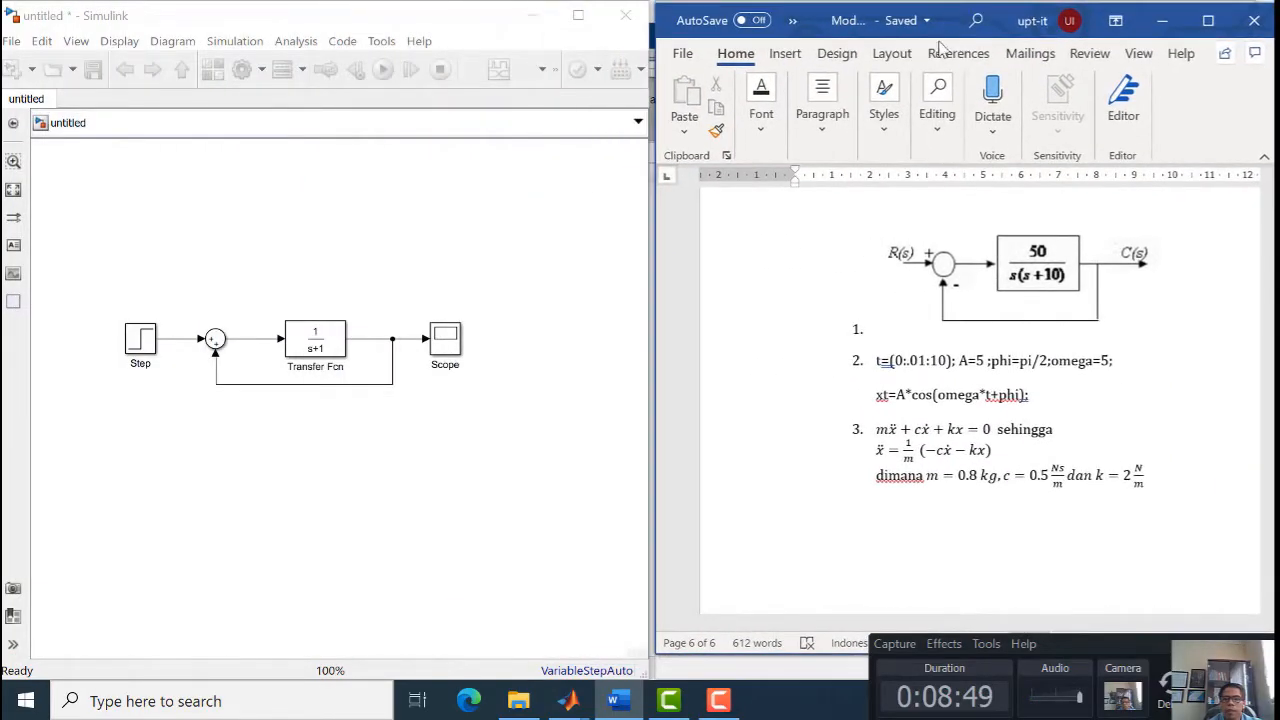
left_click(145, 348)
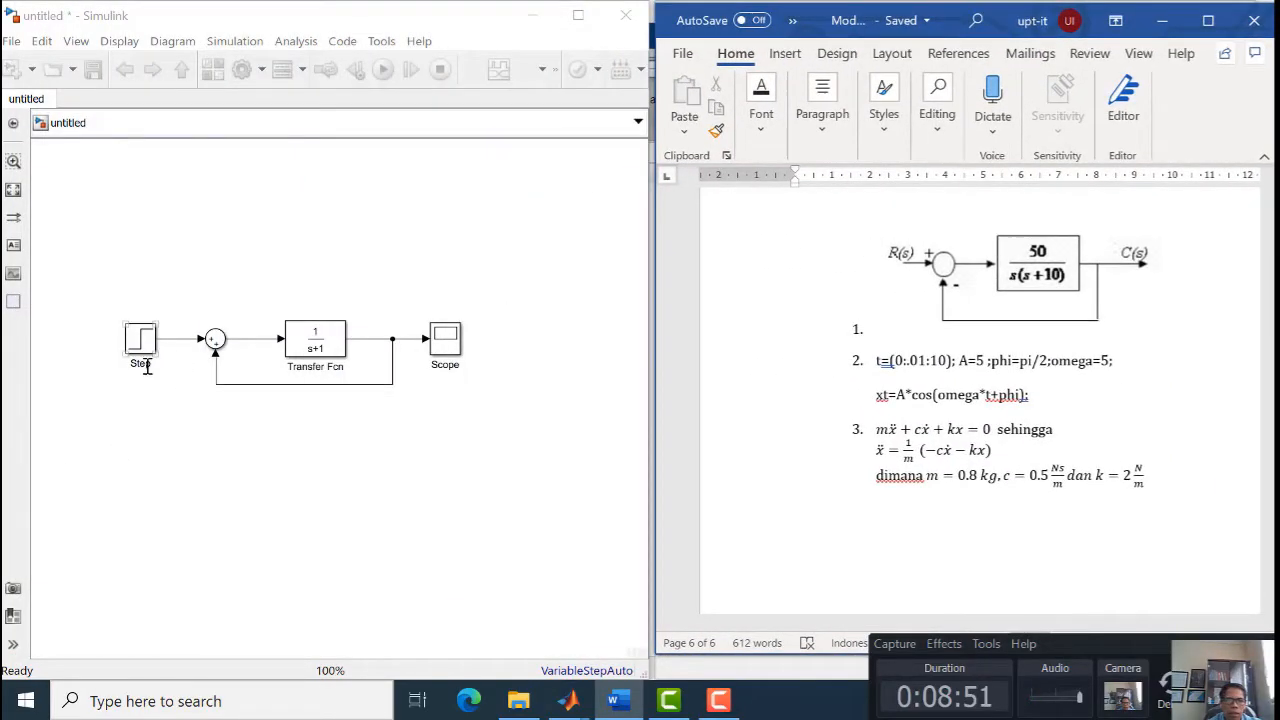
left_click(223, 343)
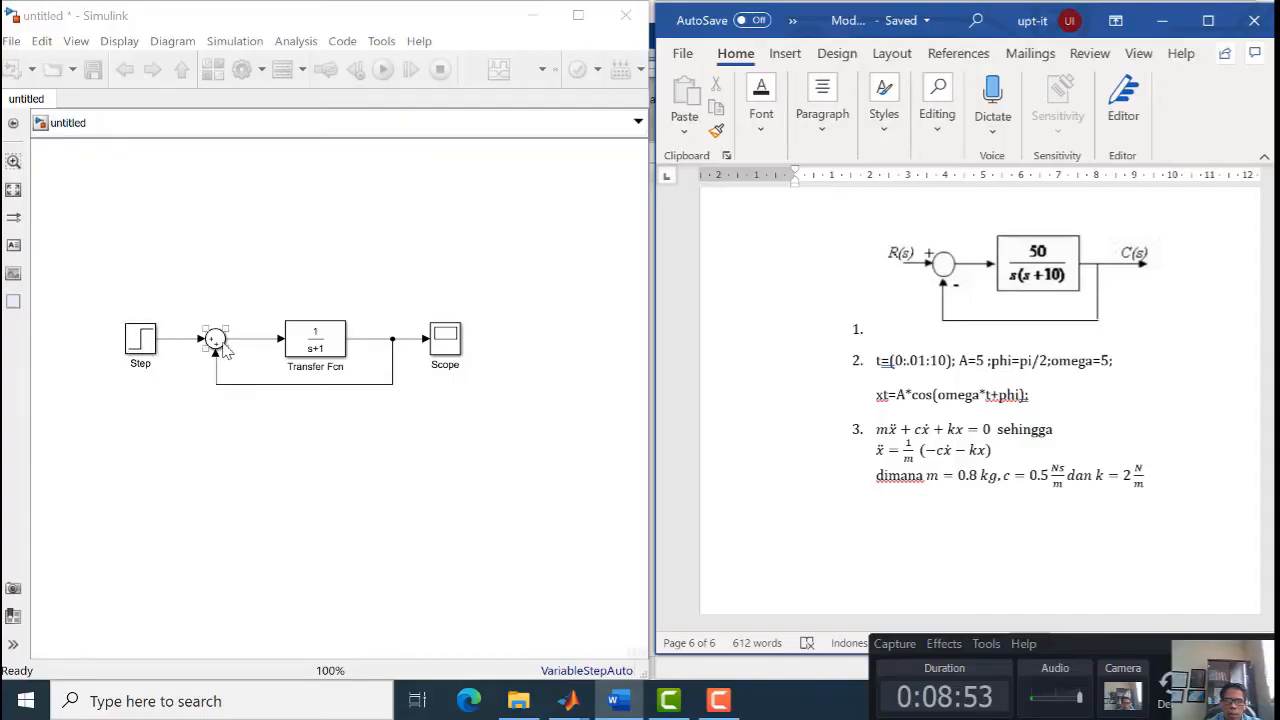
left_click(343, 345)
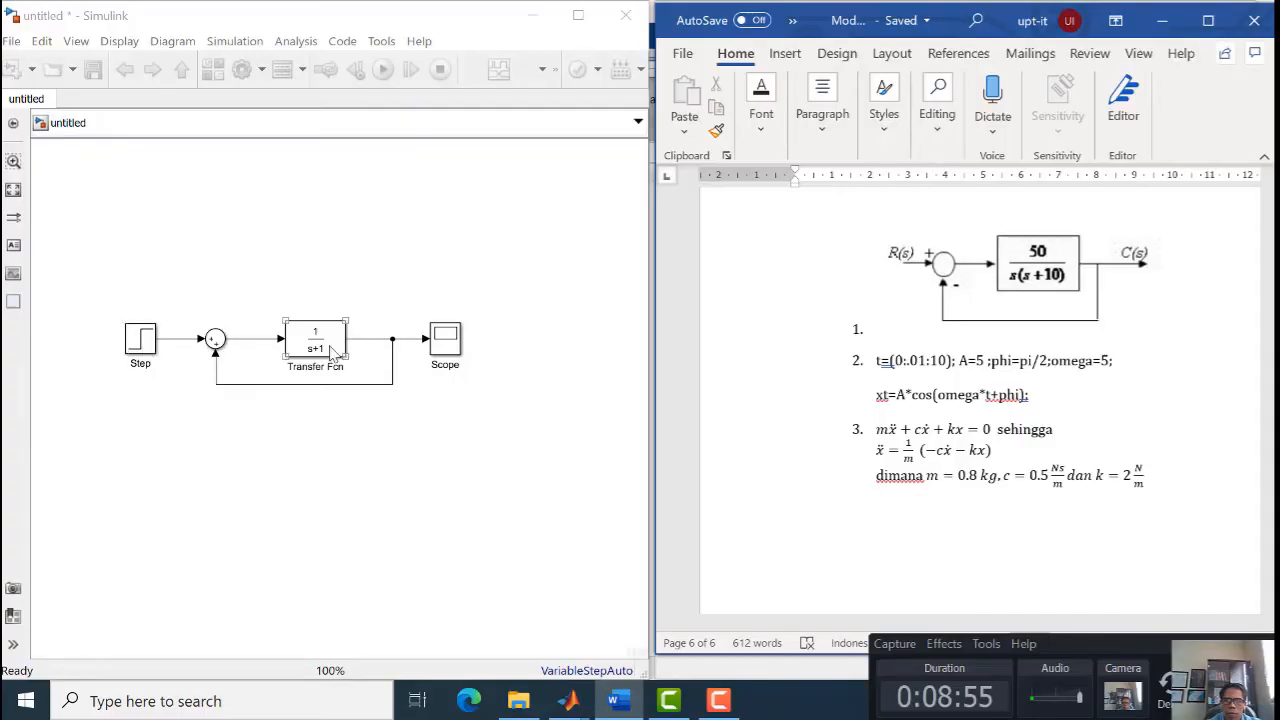
left_click(445, 346)
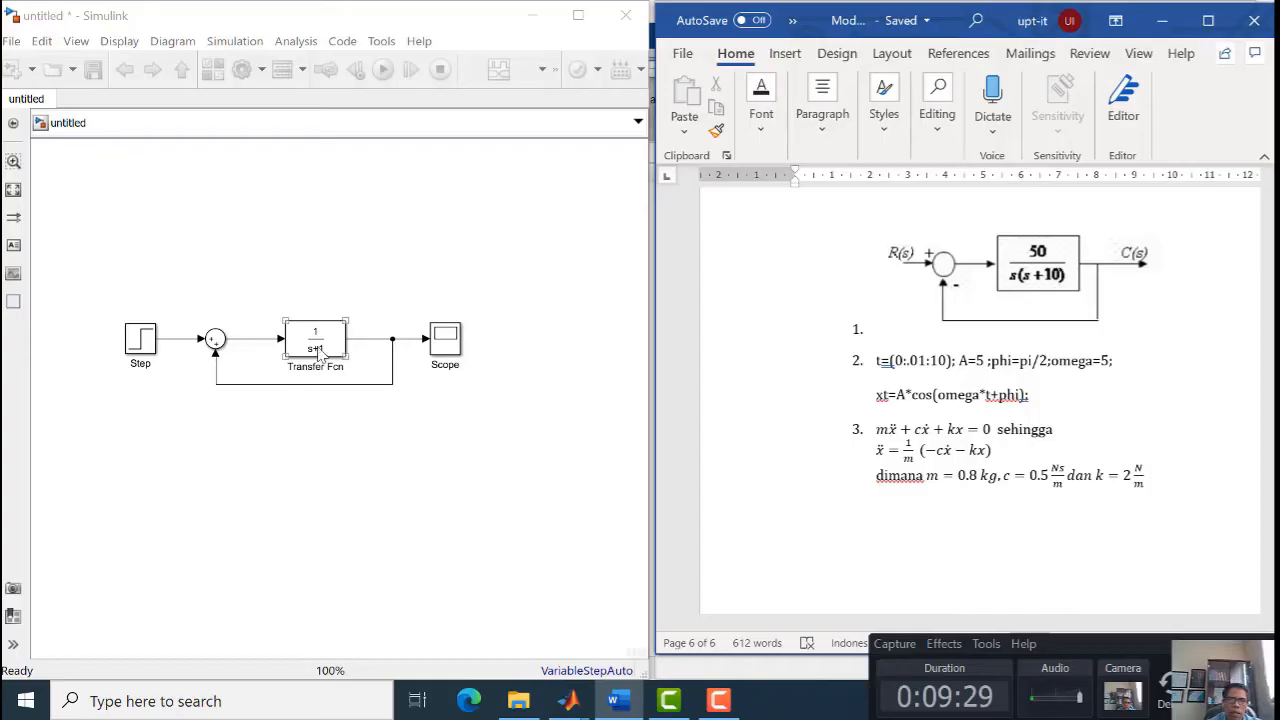
Set the Transfer Fcn block's numerator coefficients to [50]
left_click(318, 350)
left_click(318, 350)
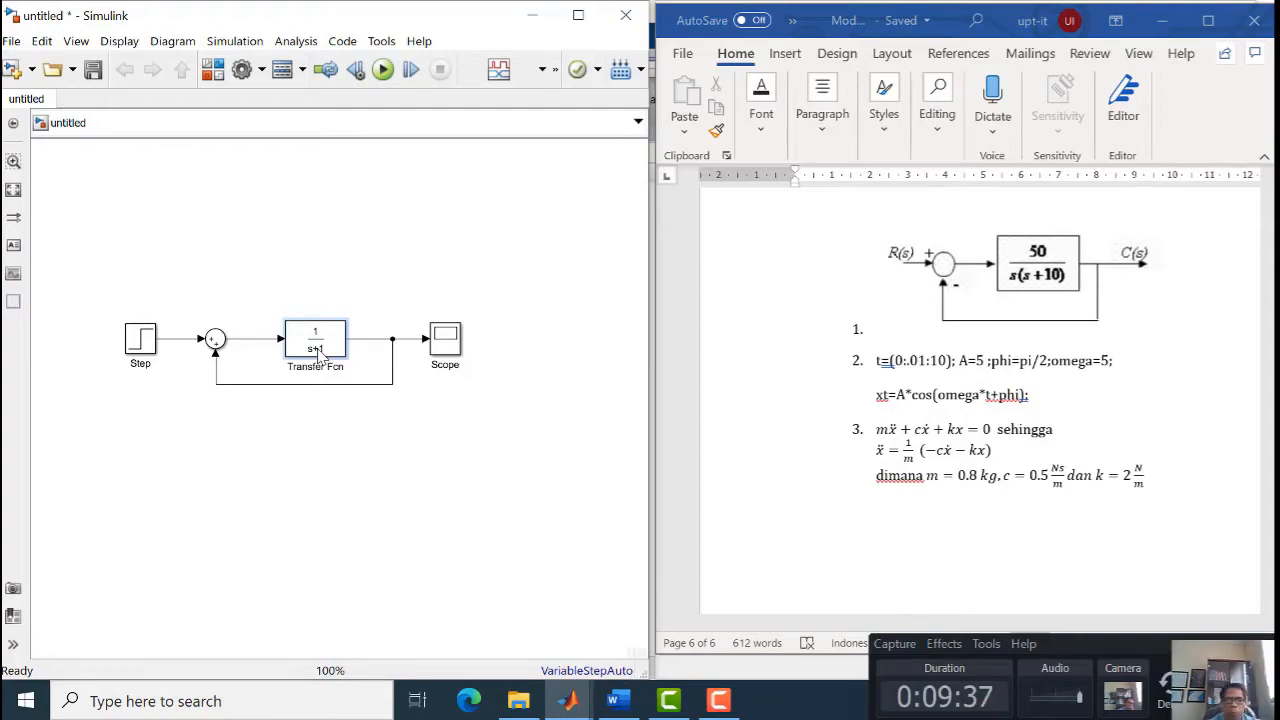
double_click(318, 350)
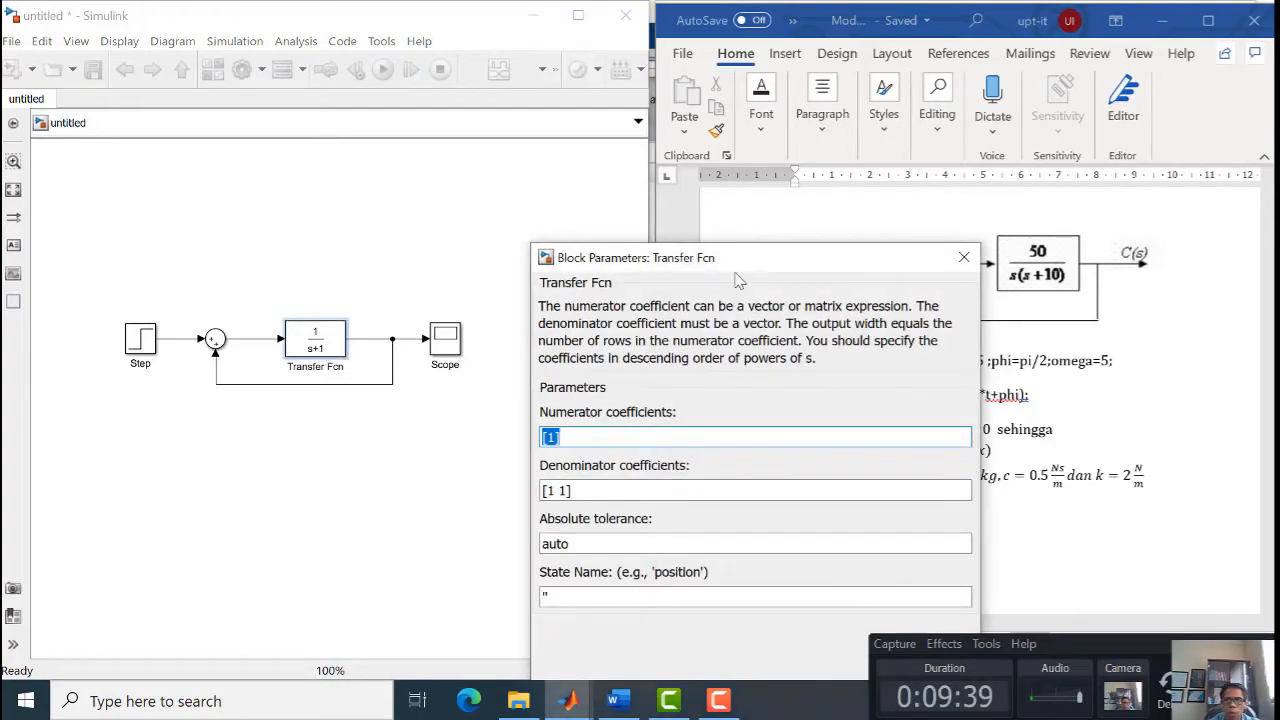
left_click_drag(760, 270, 730, 176)
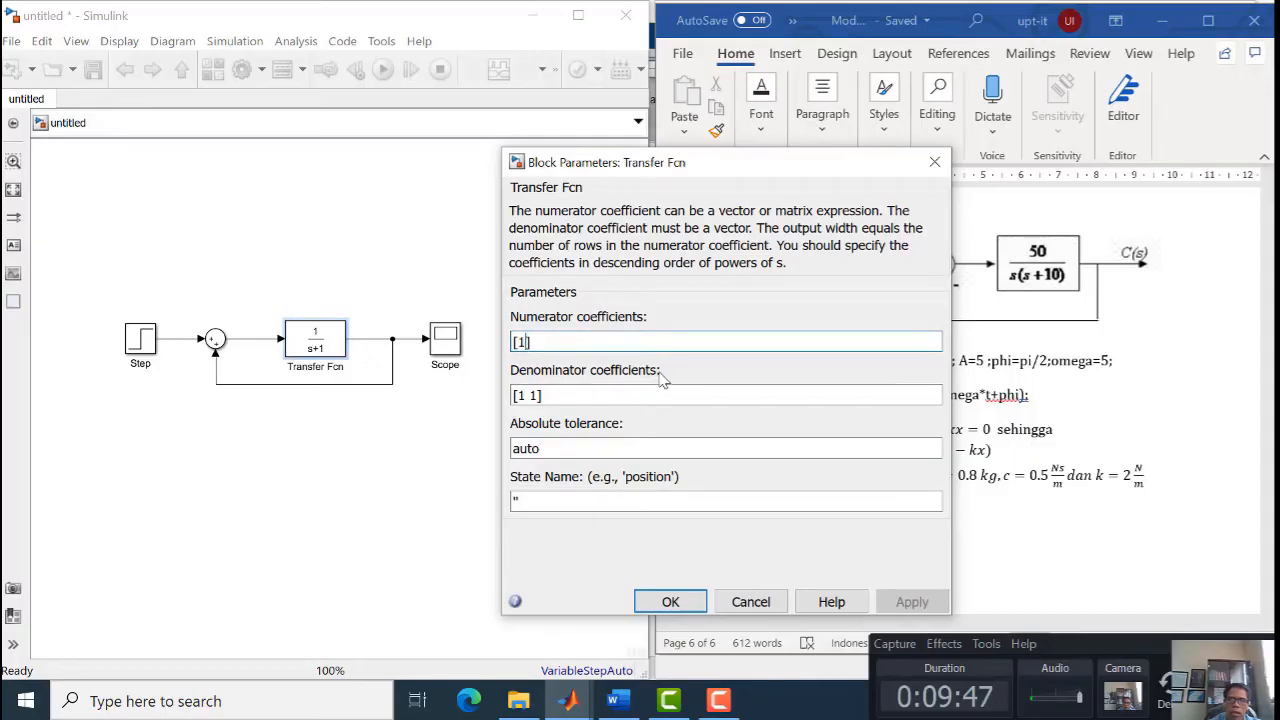
key("BackSpace")
type("5")
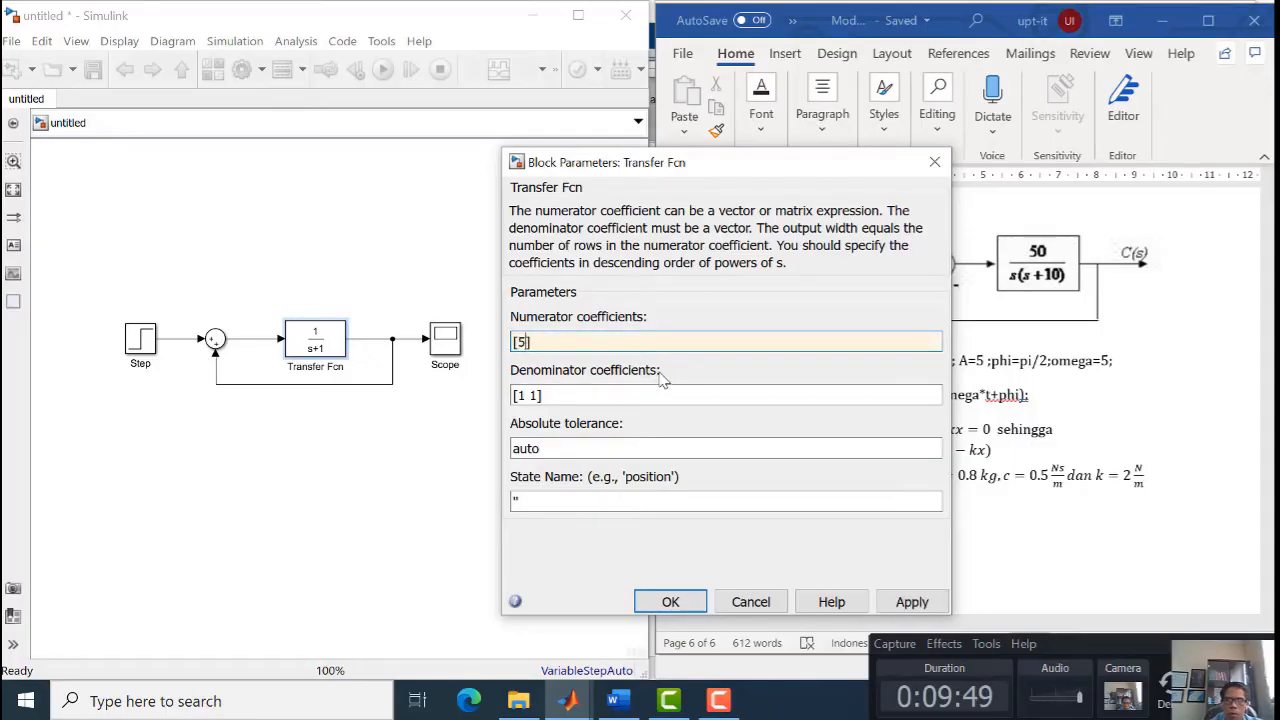
type("0")
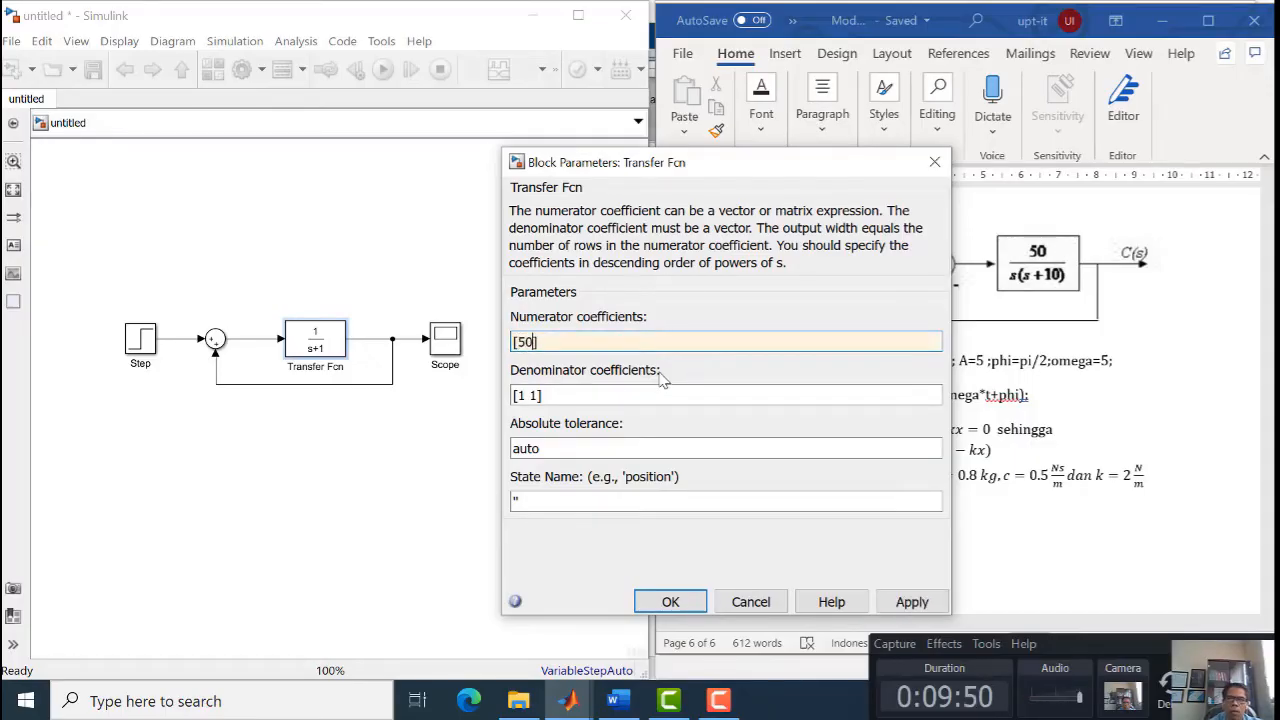
Set the Transfer Fcn block's denominator coefficients to [1 10 0] and apply the block parameters
left_click(541, 395)
key("Home")
key("shift+Right")
key("shift+Right")
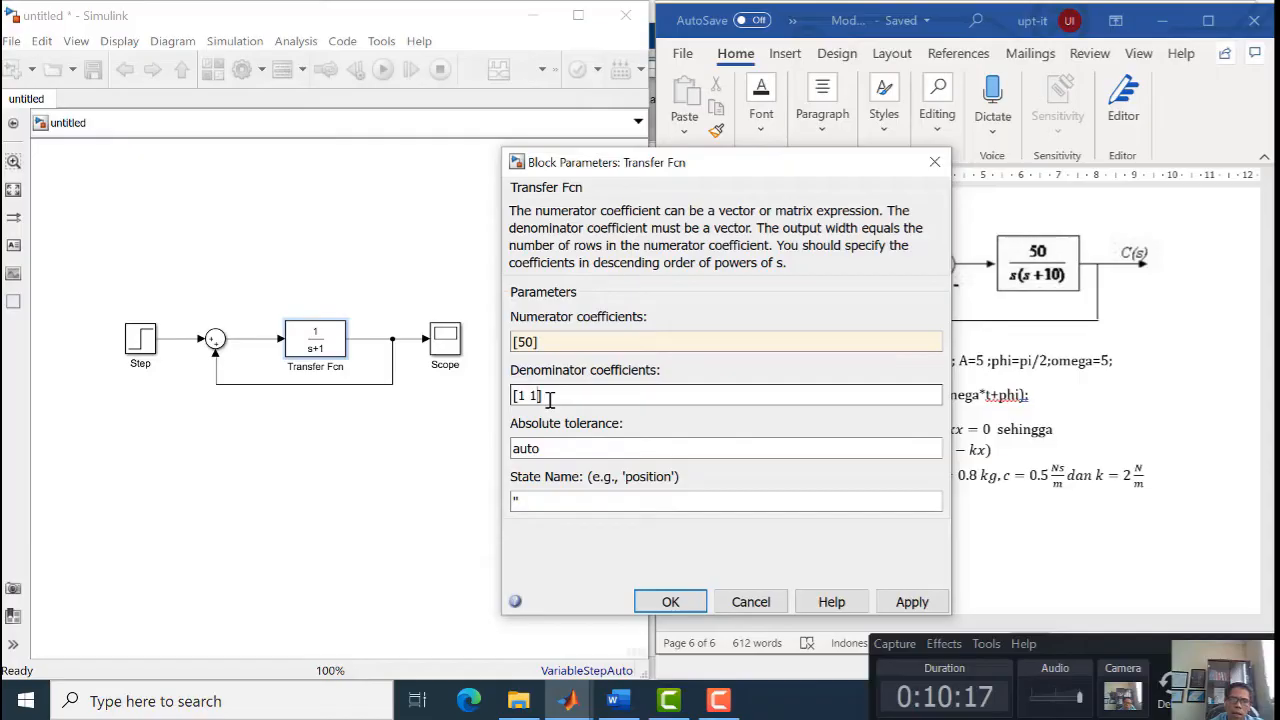
type("0")
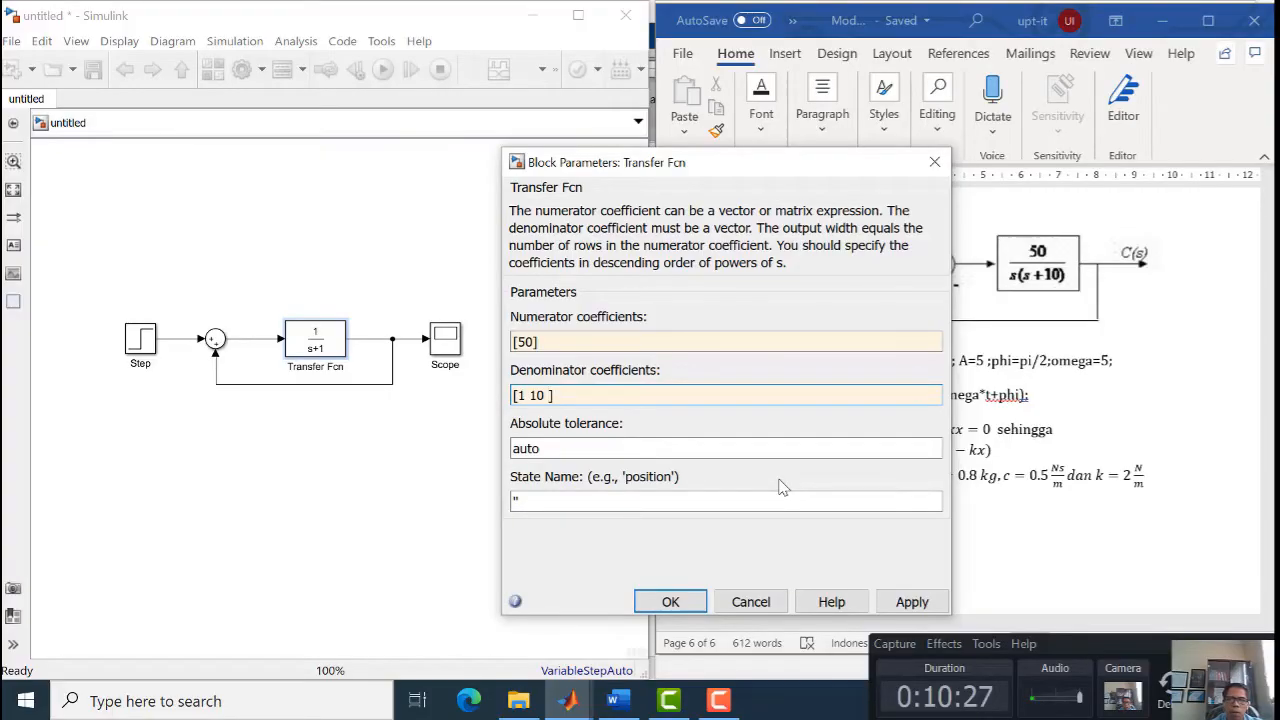
type("0")
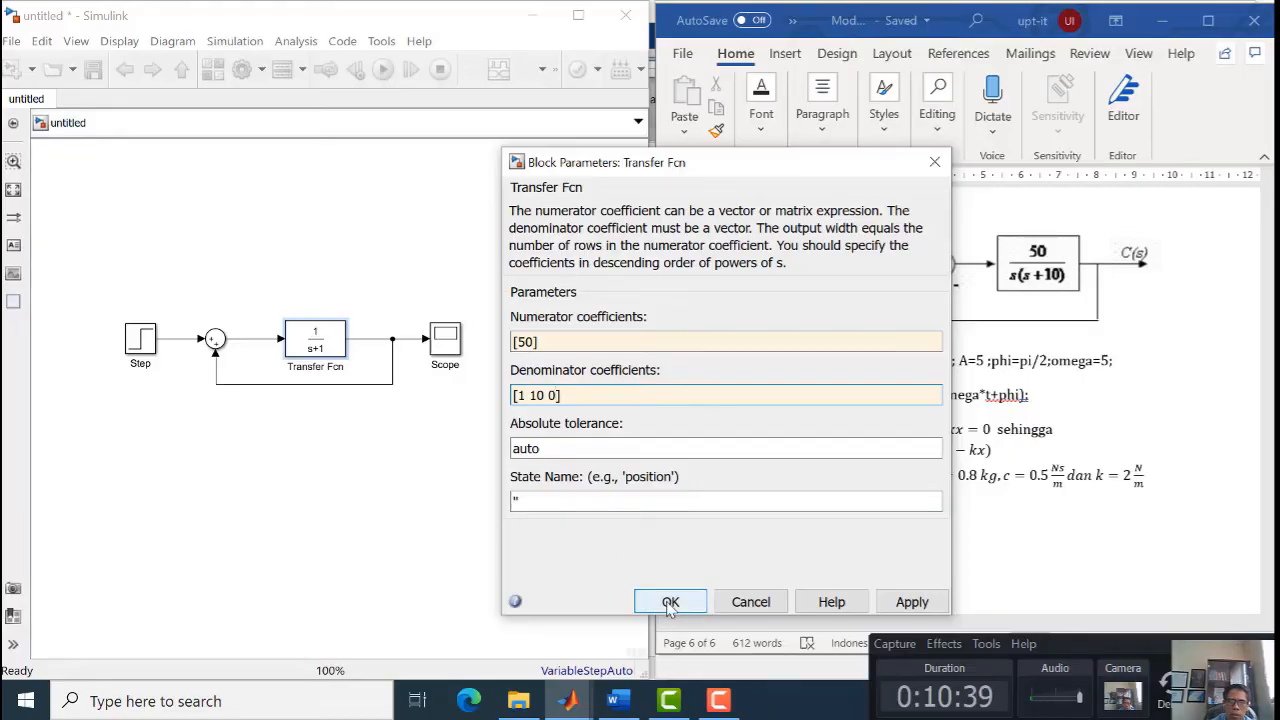
left_click(670, 604)
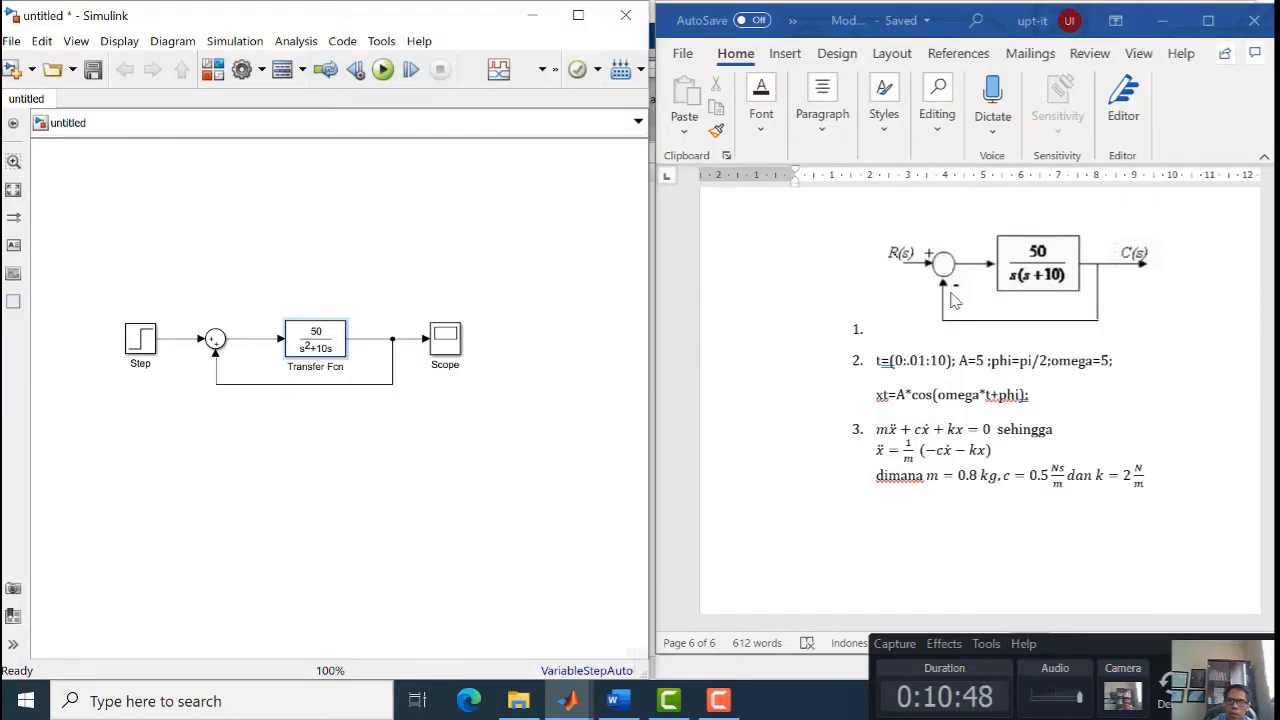
Try to change the Sum block's list of signs to |+- for negative feedback
left_click(221, 349)
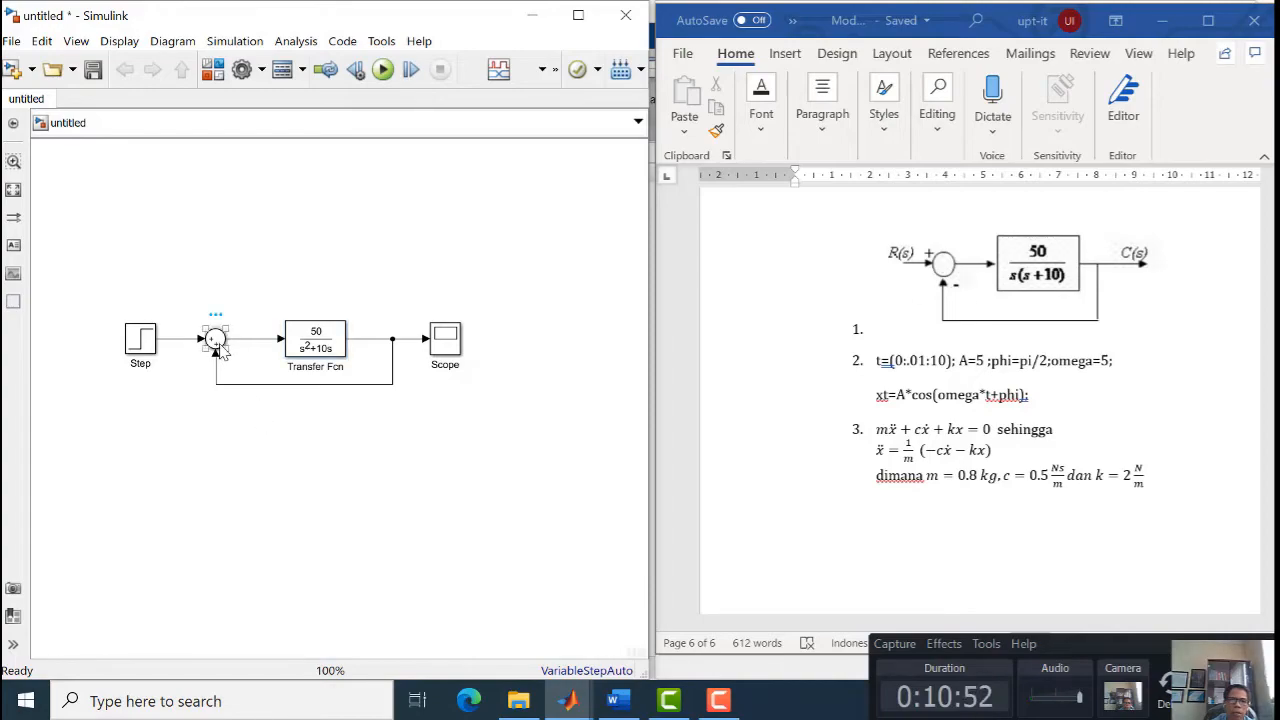
double_click(219, 346)
left_click(394, 494)
double_click(398, 497)
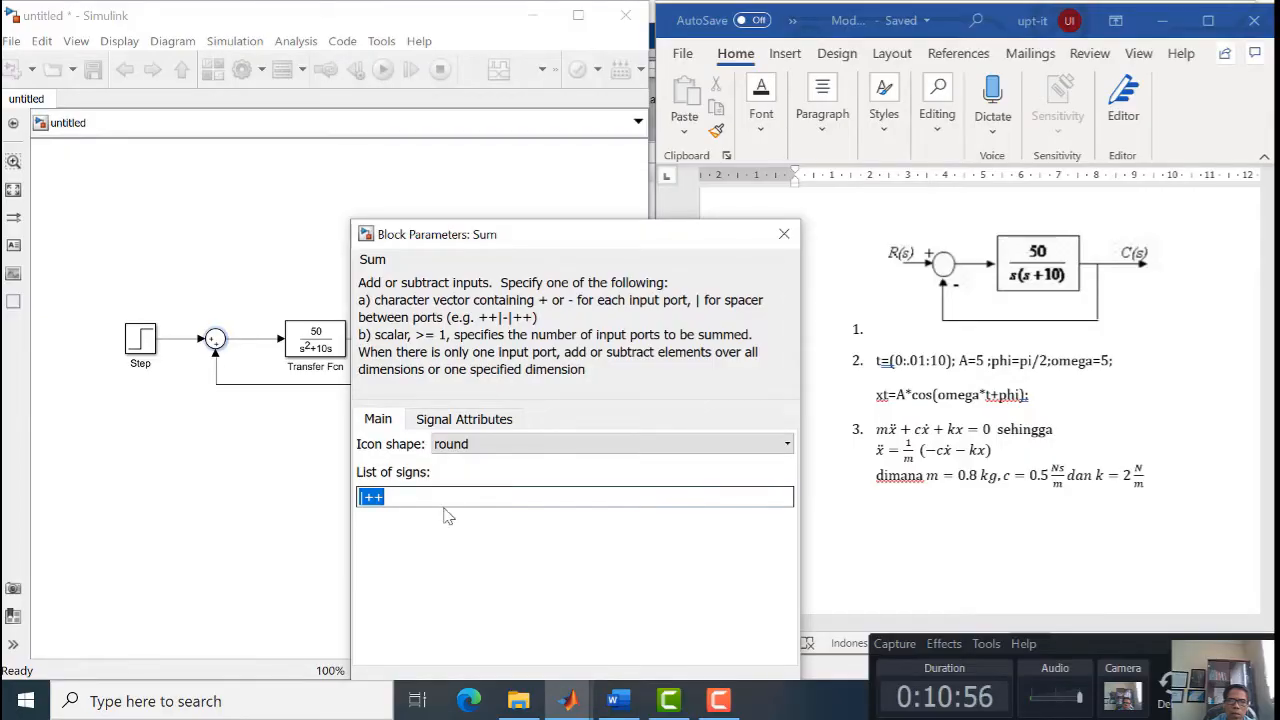
left_click(445, 497)
key("BackSpace")
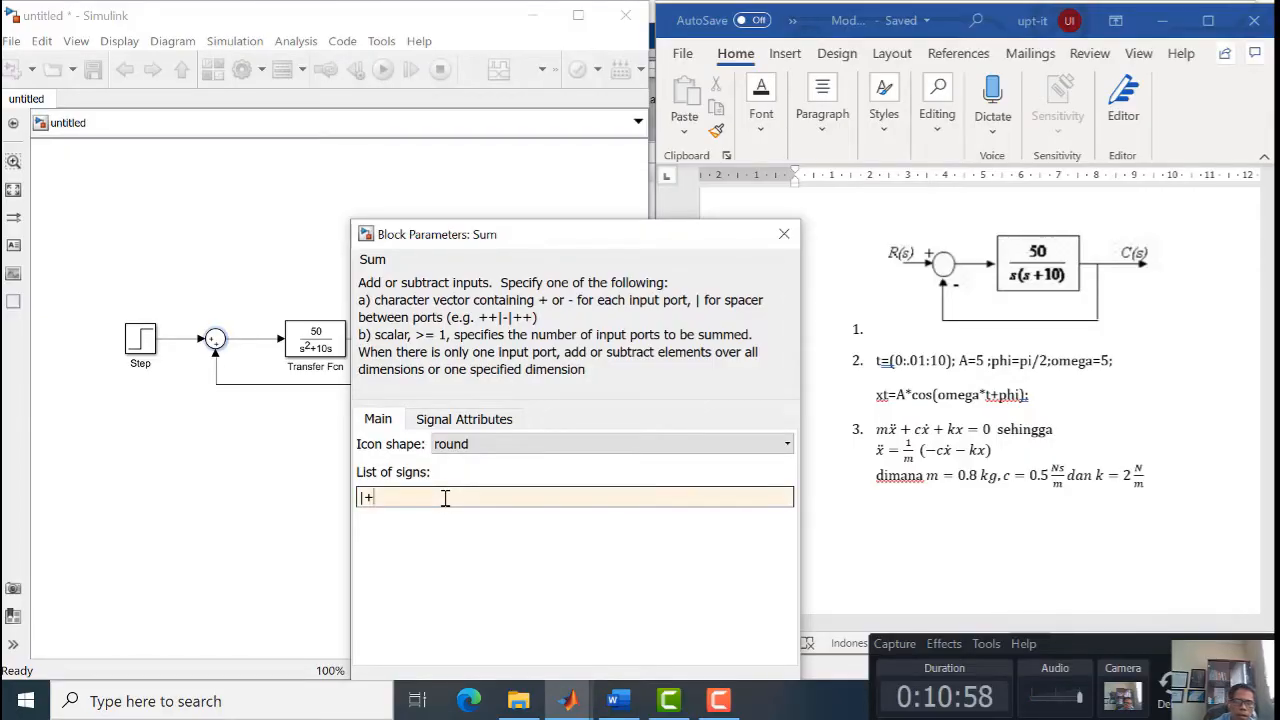
type("-")
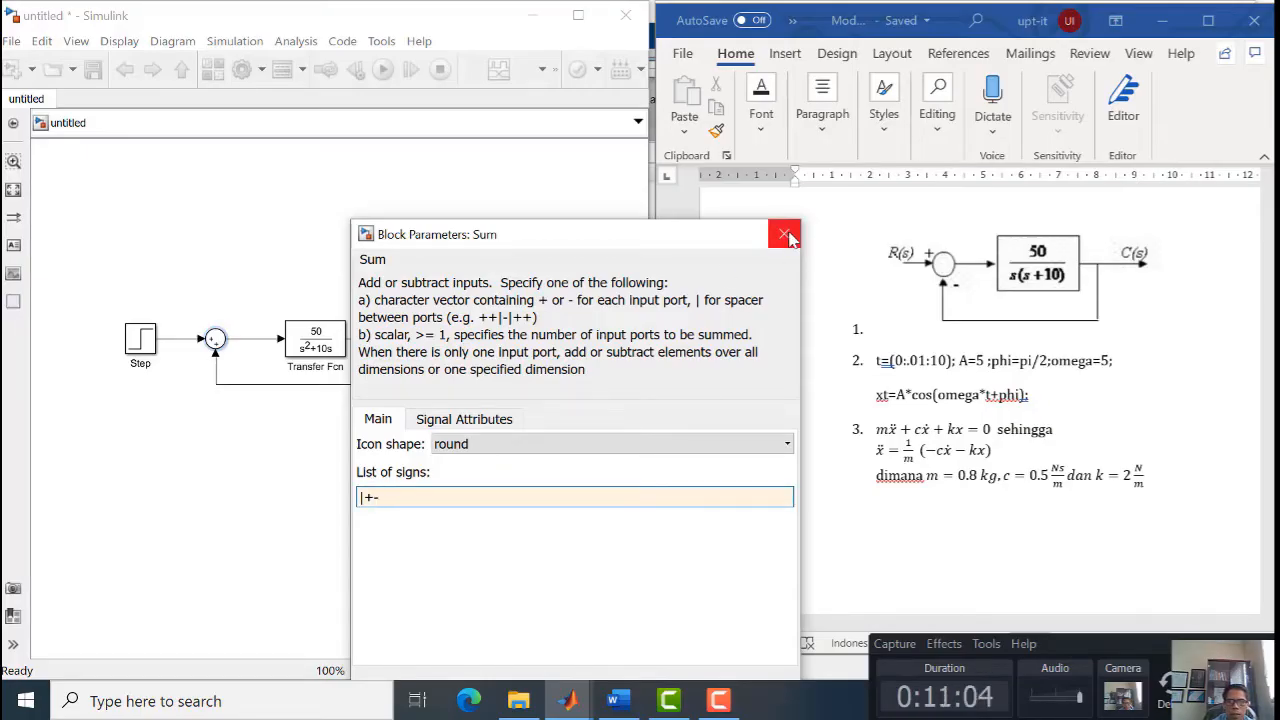
left_click(788, 237)
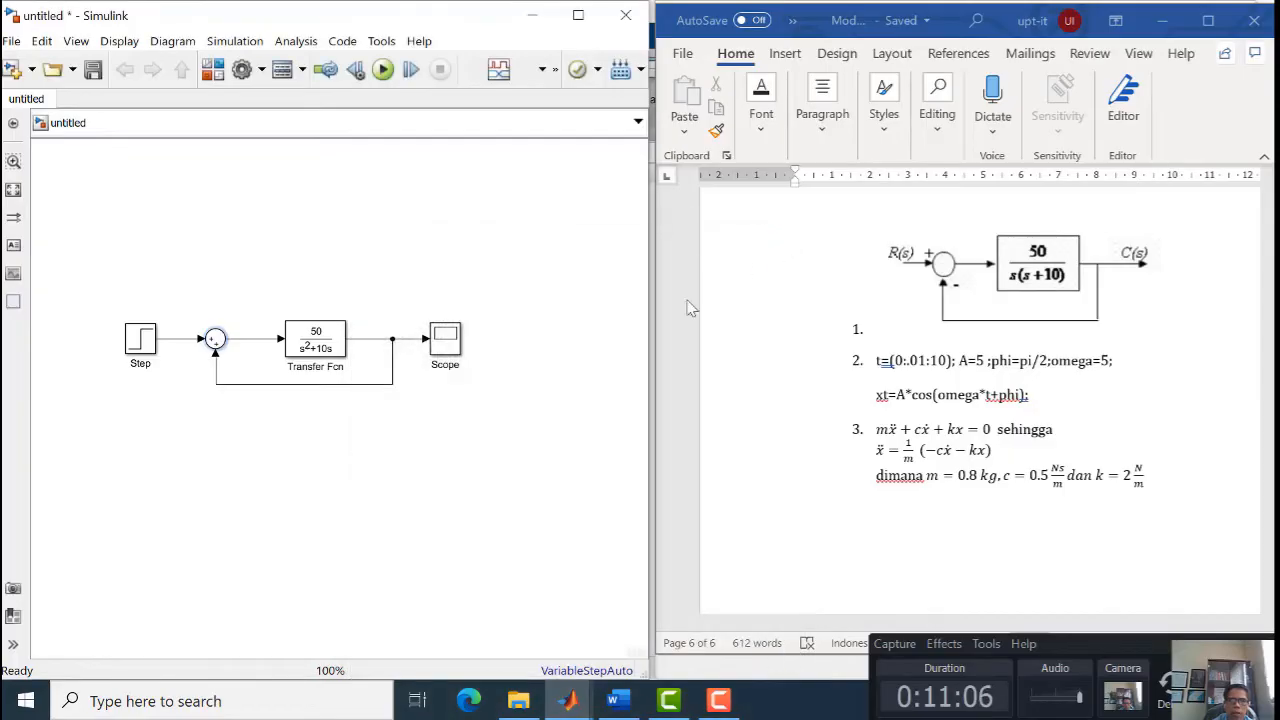
Change the Transfer Fcn block's denominator coefficients to [1 10 2] and apply them
left_click(332, 352)
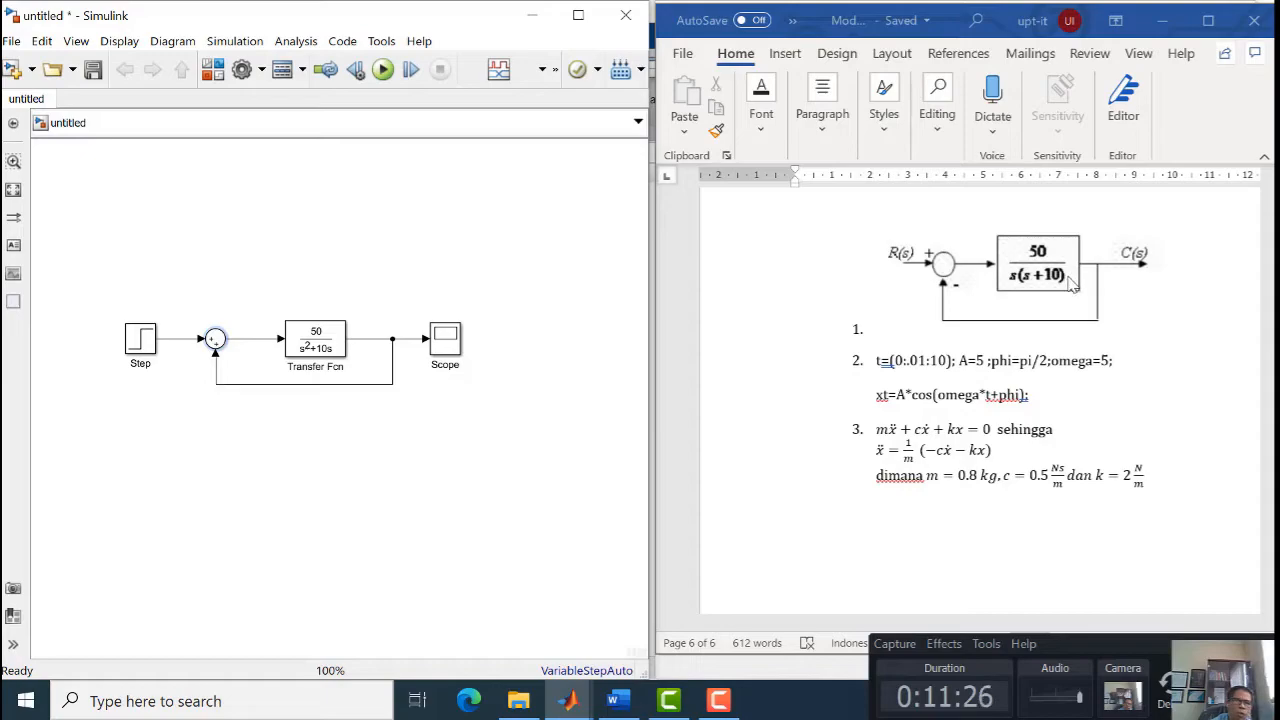
left_click(320, 350)
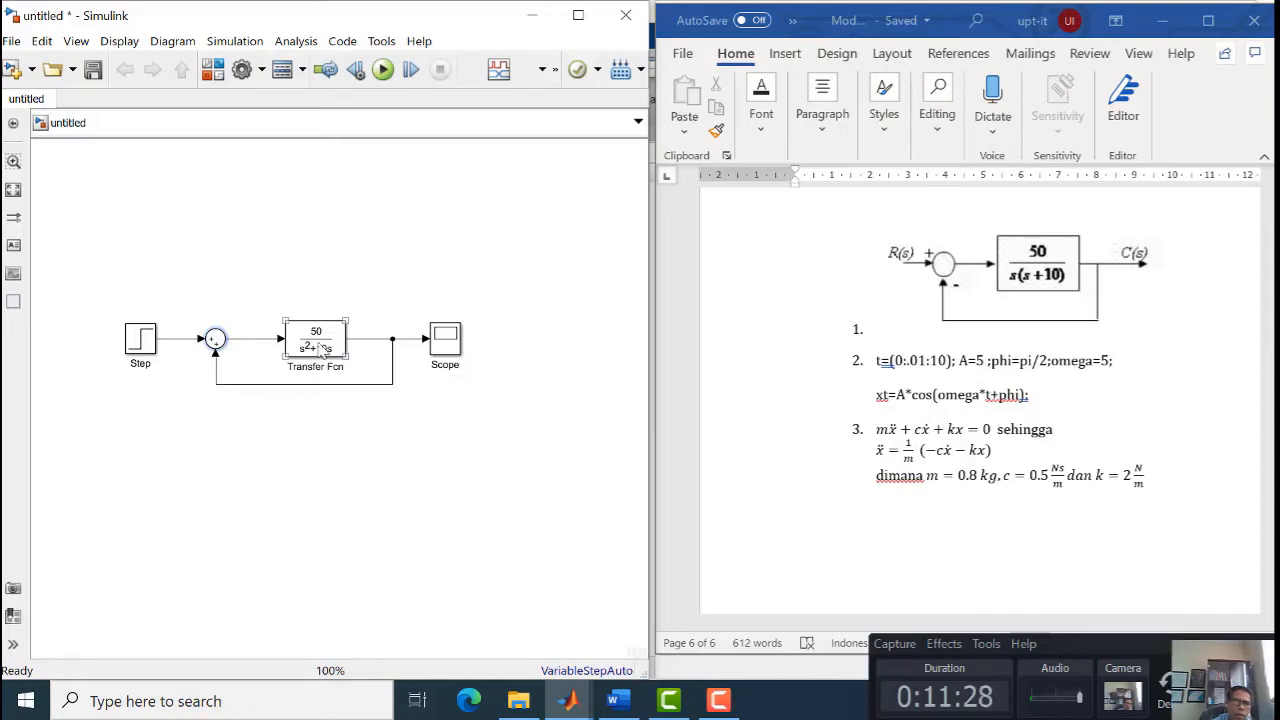
double_click(320, 350)
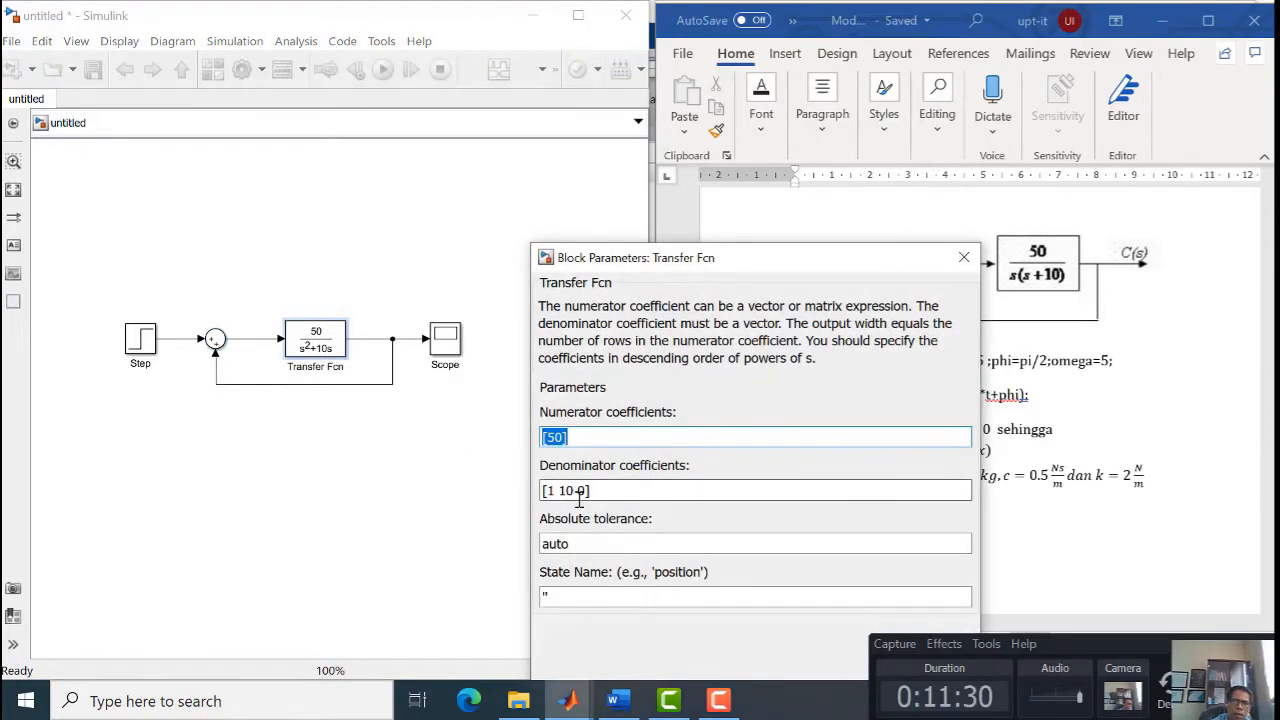
key("Tab")
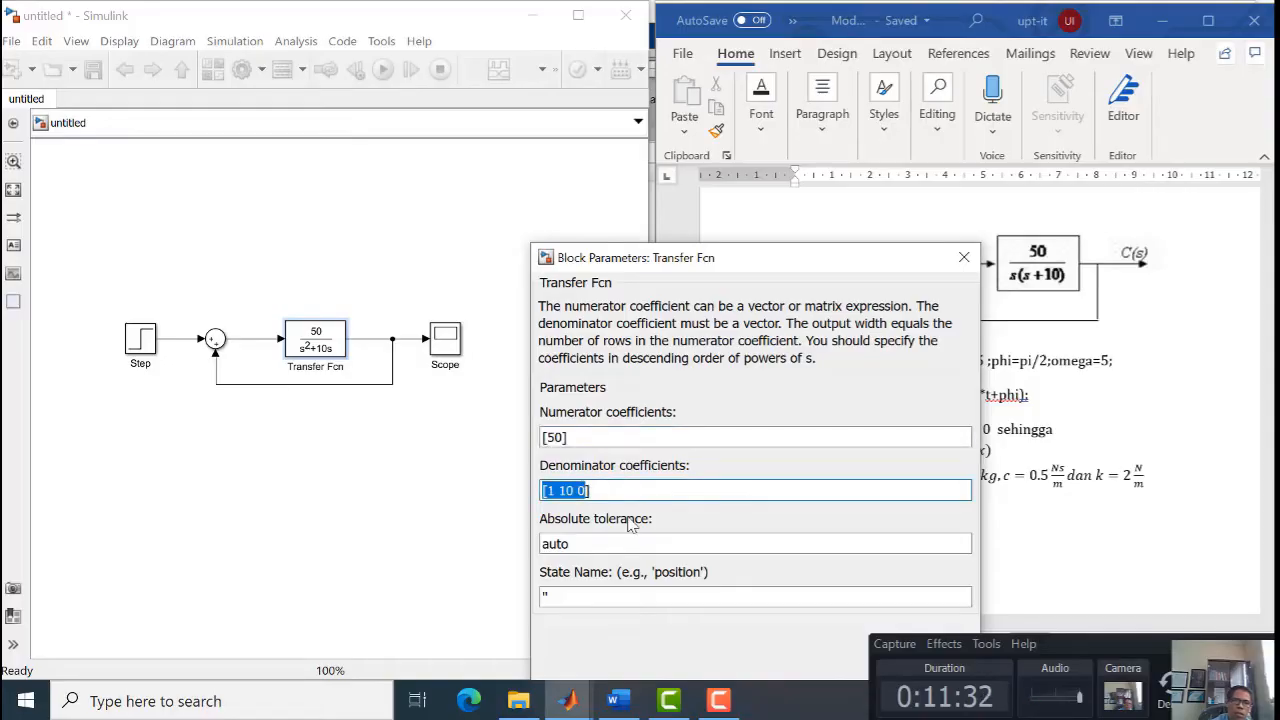
key("End")
key("Left")
key("BackSpace")
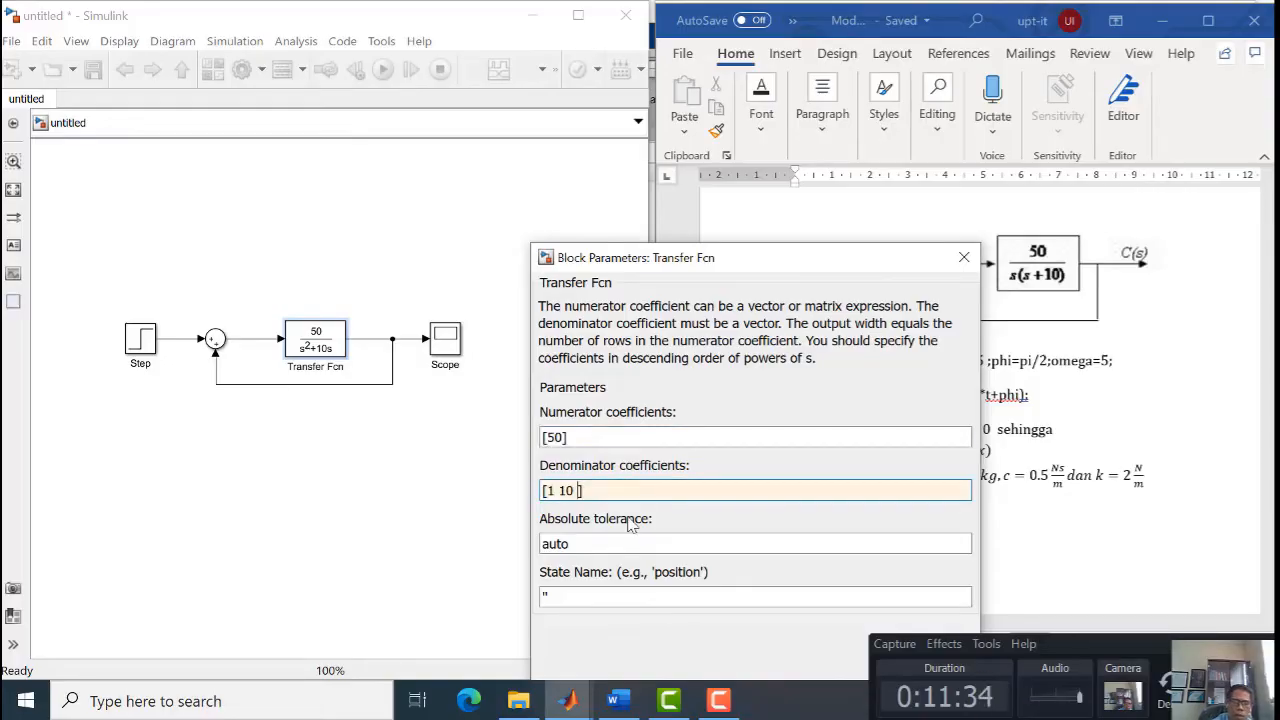
type("2")
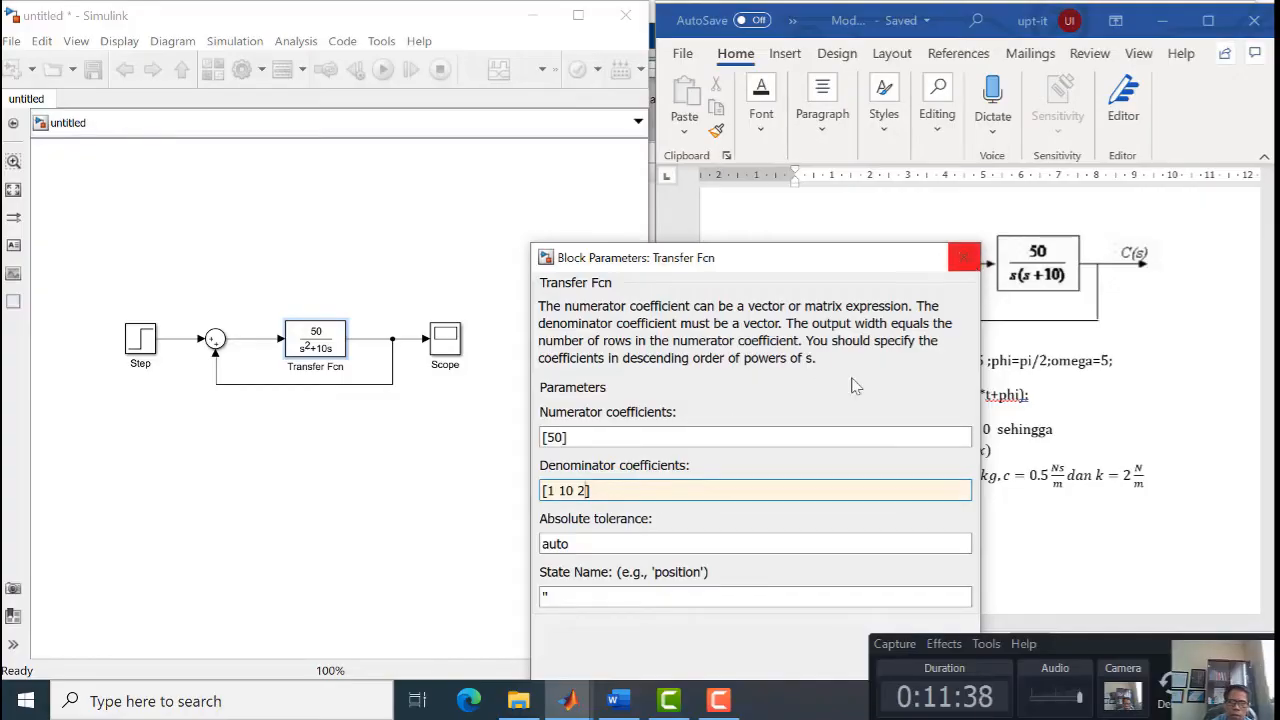
left_click_drag(780, 270, 775, 110)
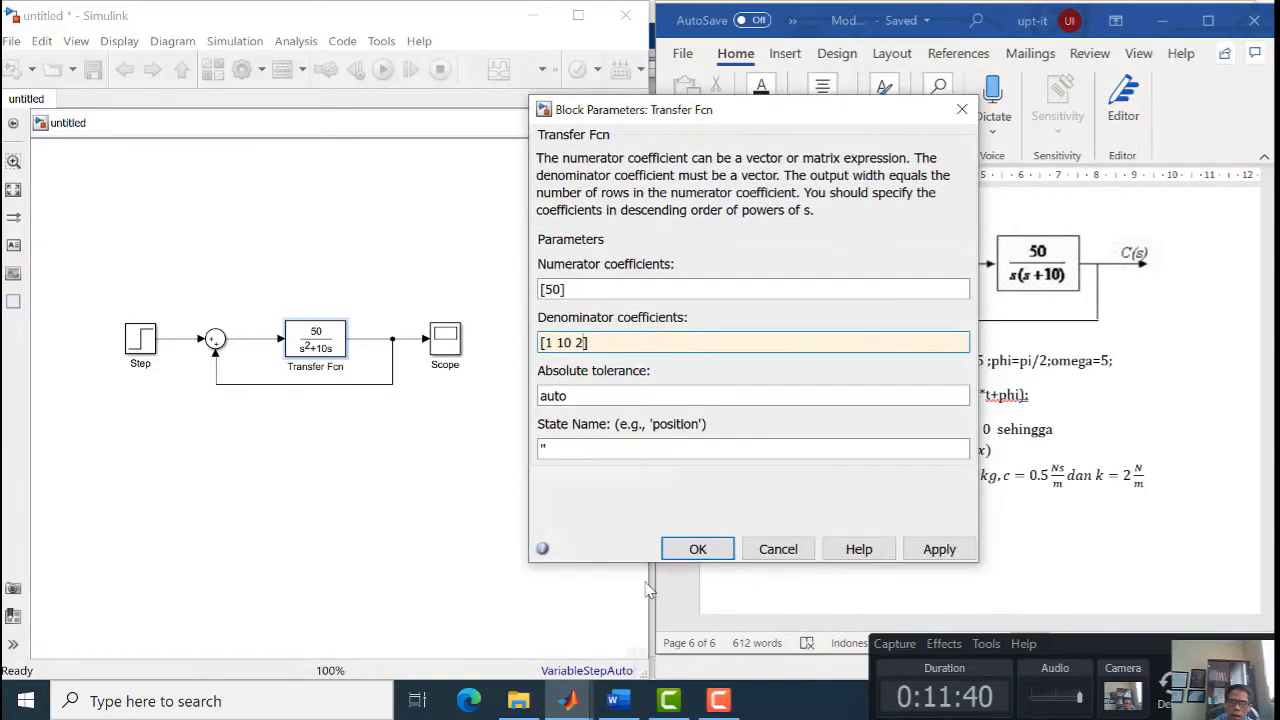
left_click(694, 537)
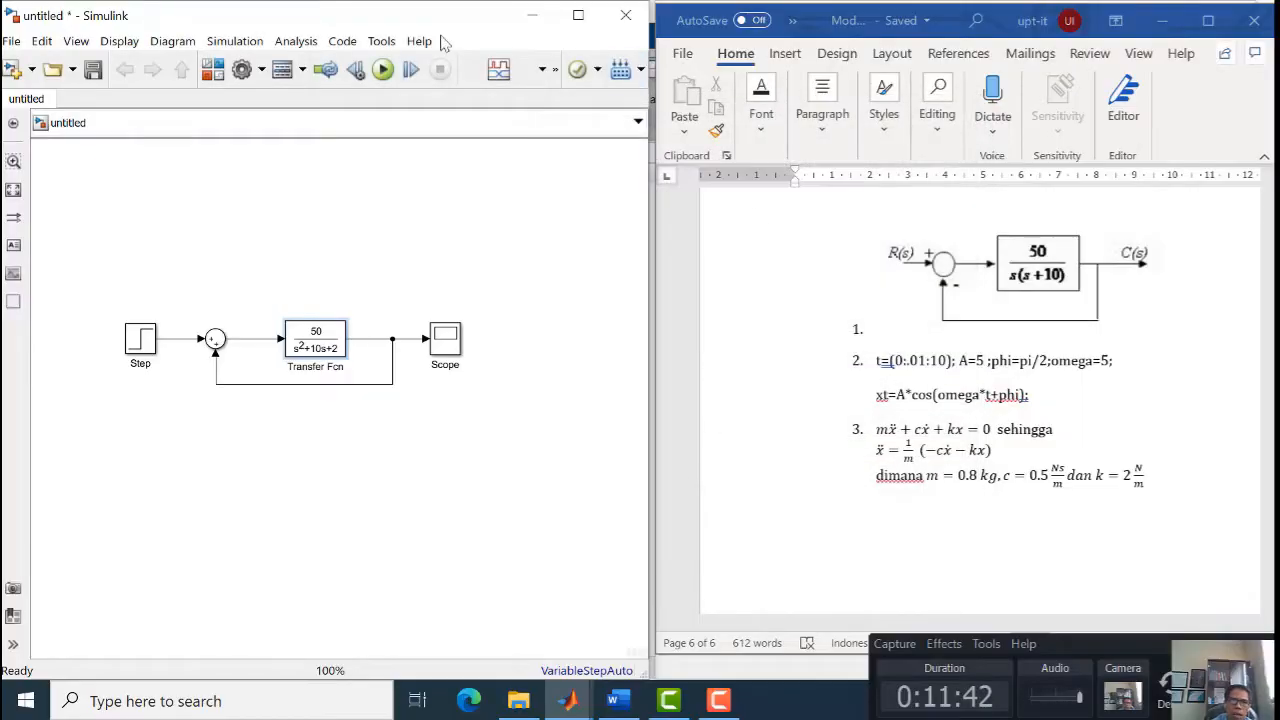
Run the simulation and open the Scope to view the closed-loop step response
left_click(383, 70)
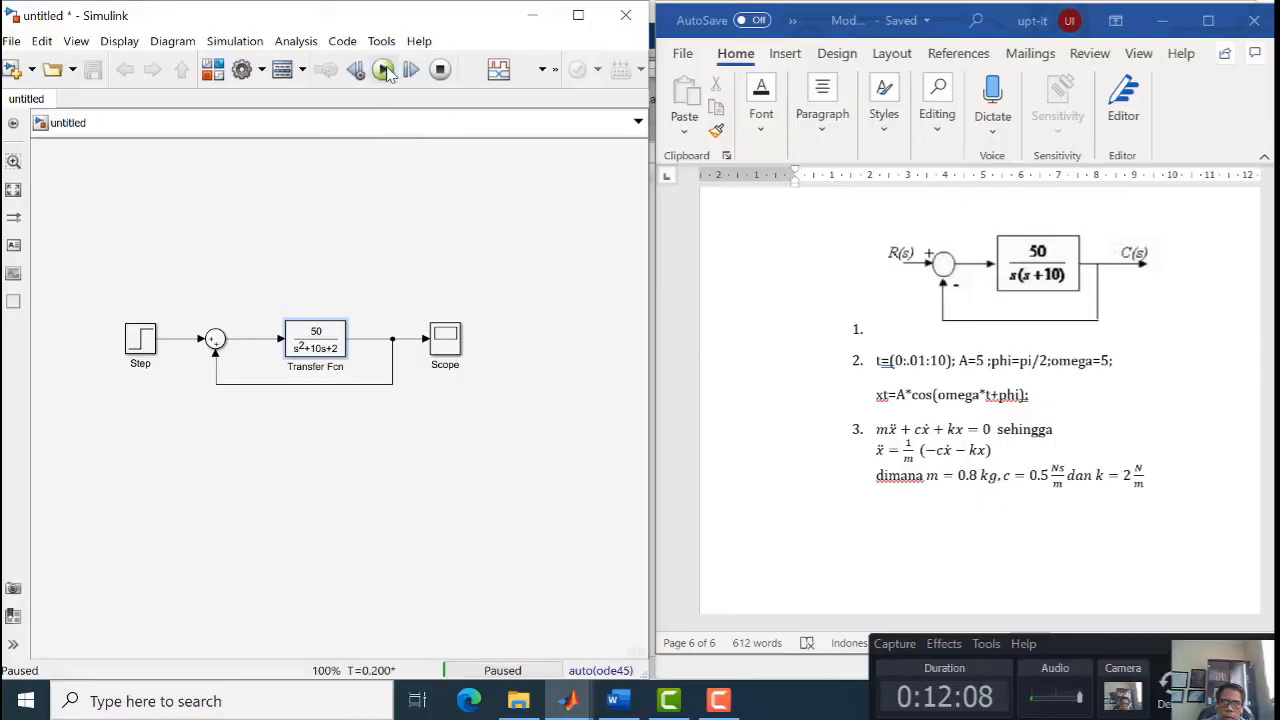
left_click(445, 345)
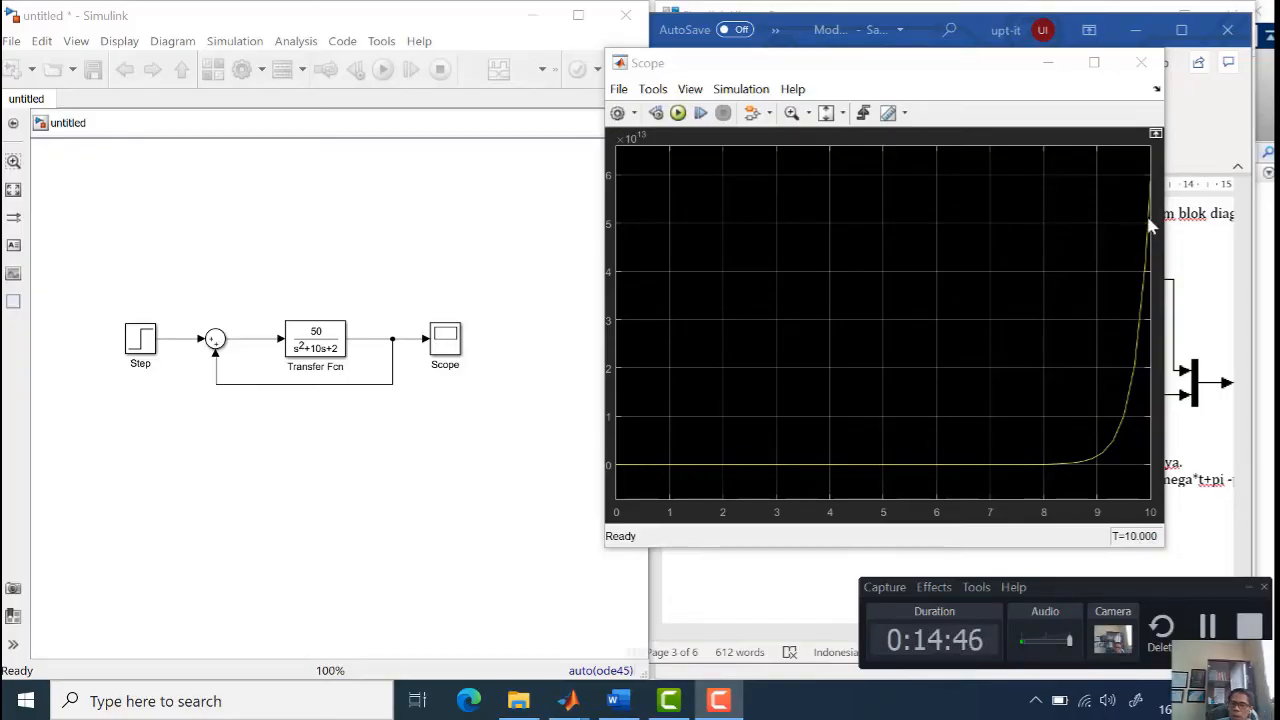
left_click(337, 362)
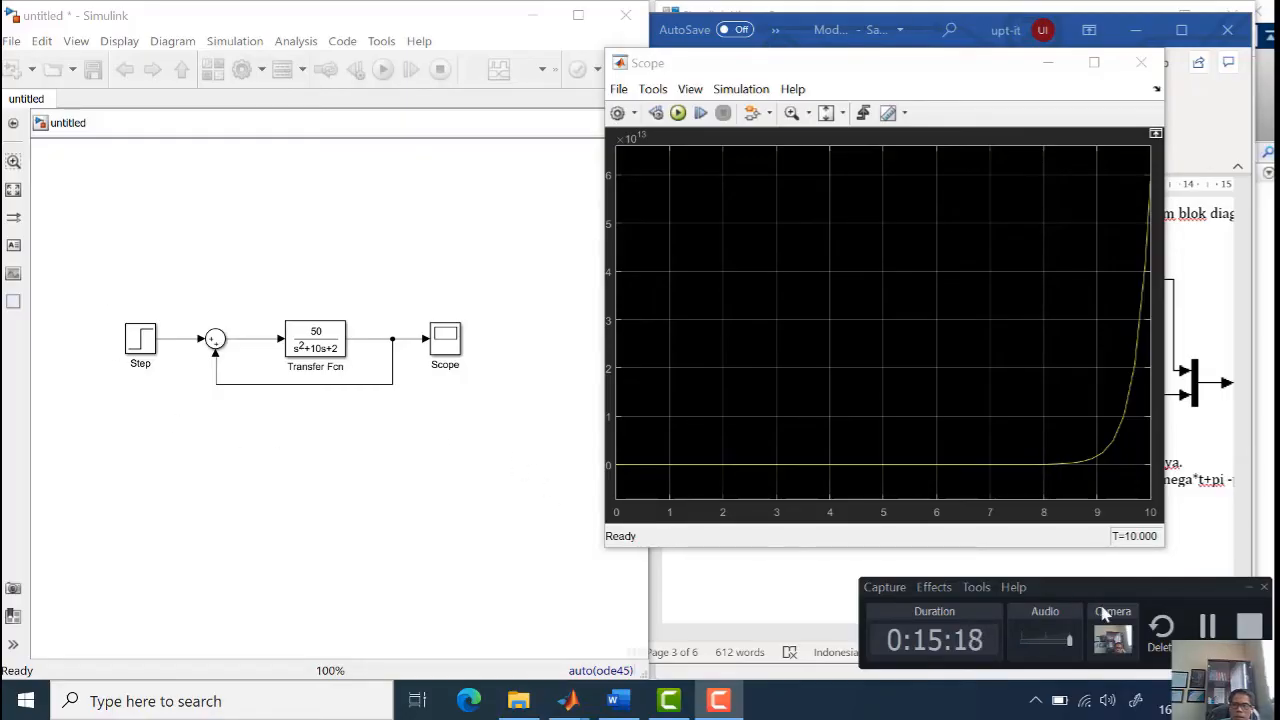
left_click(1213, 632)
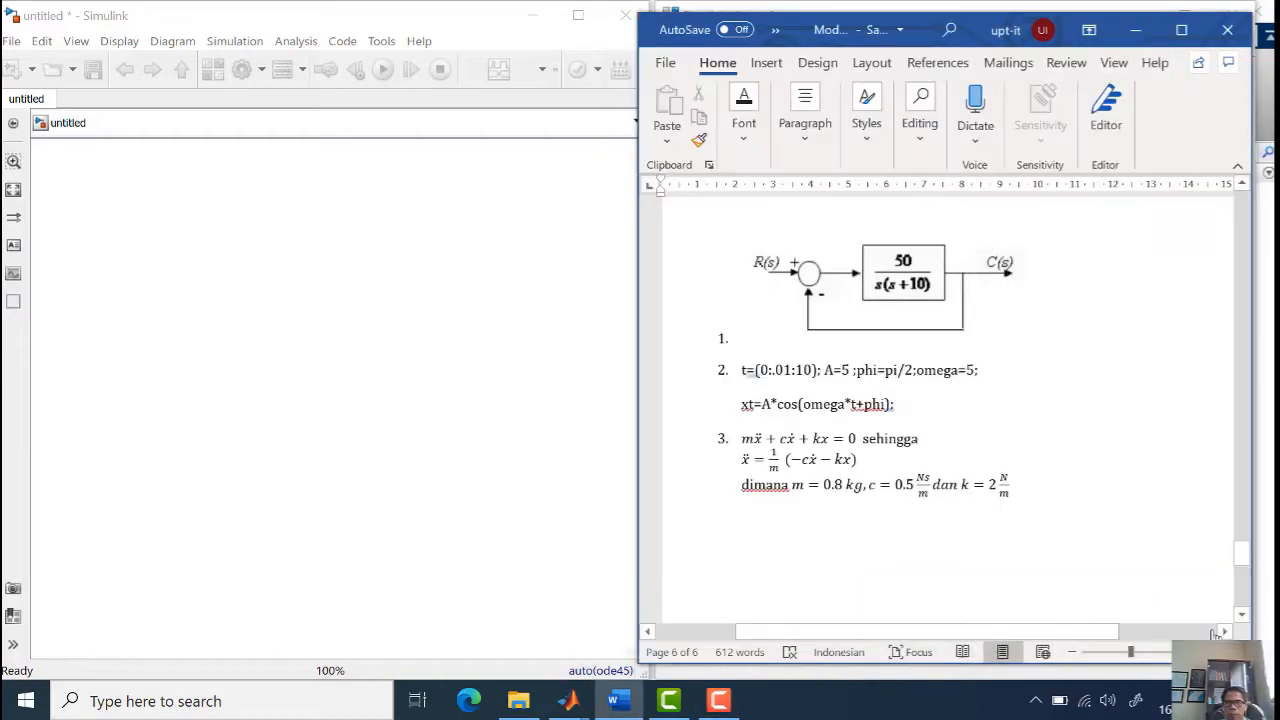
left_click(718, 700)
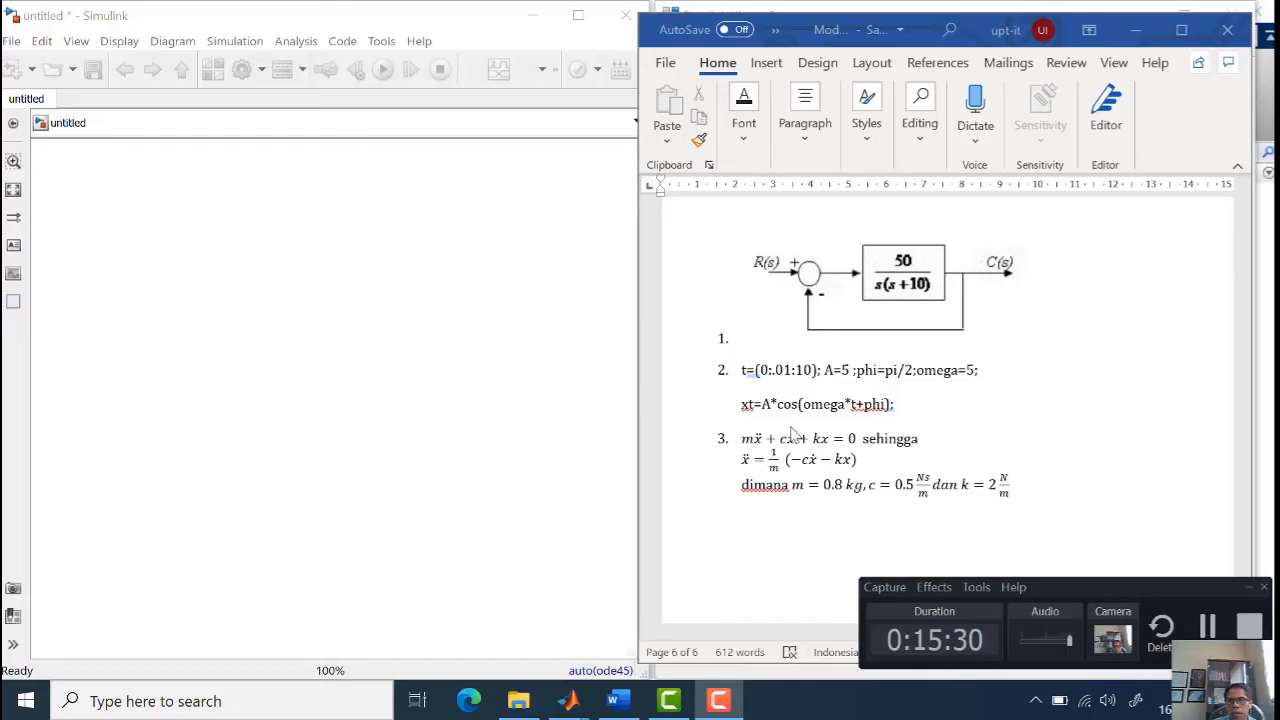
Select the formula xt=A*cos(omega*t+phi); of exercise 2 in the Word document
scroll(915, 428, "up", 3)
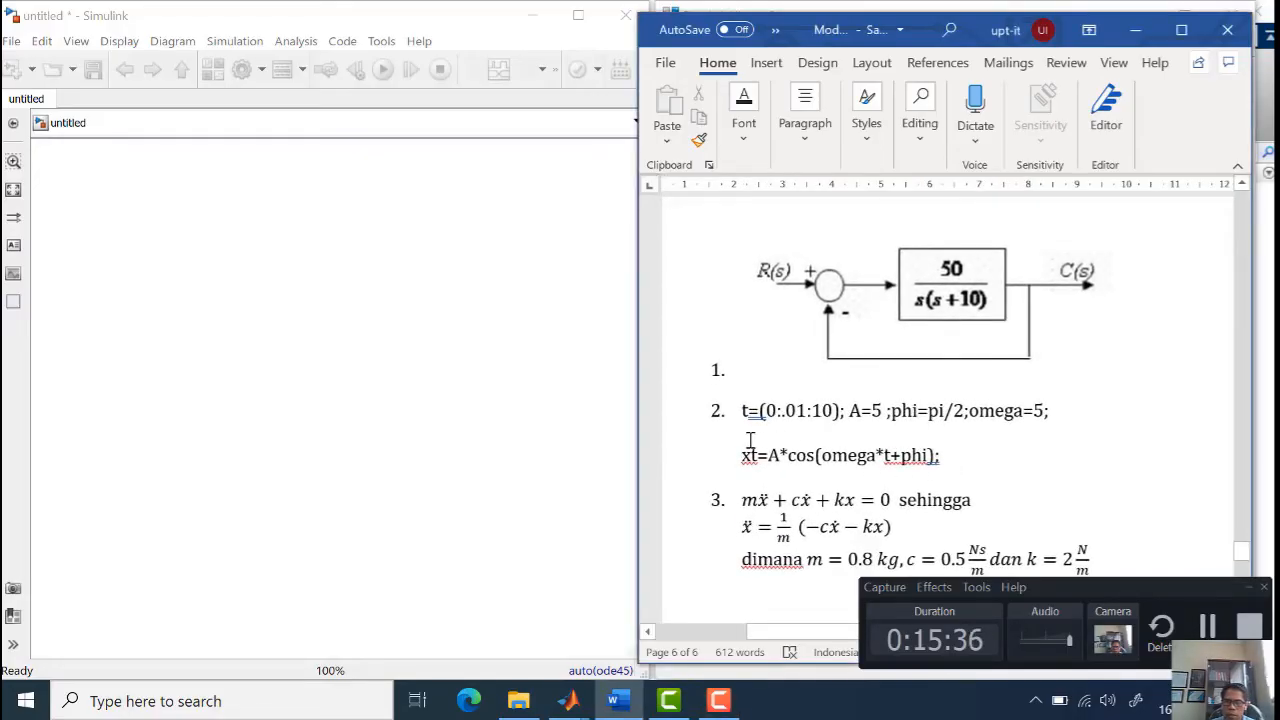
left_click_drag(743, 456, 984, 451)
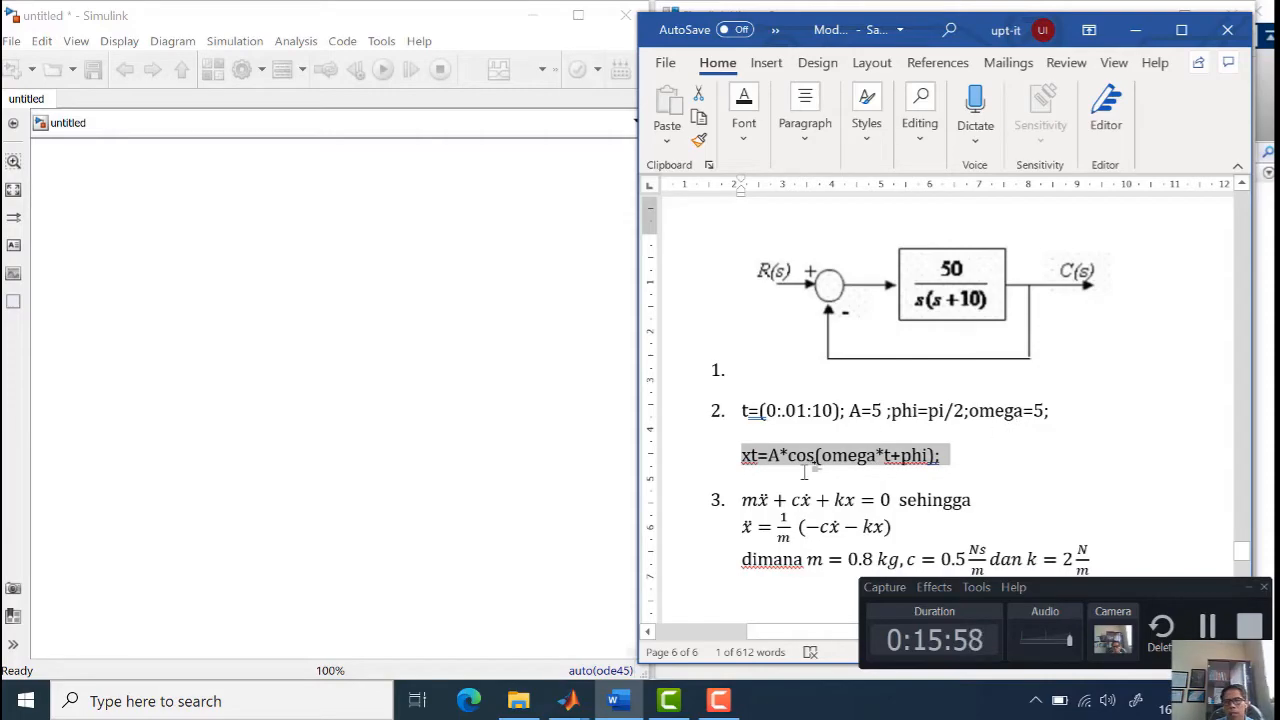
Add a Constant block from the Simulink Sources library to the empty model and set its constant value to 5
left_click(296, 404)
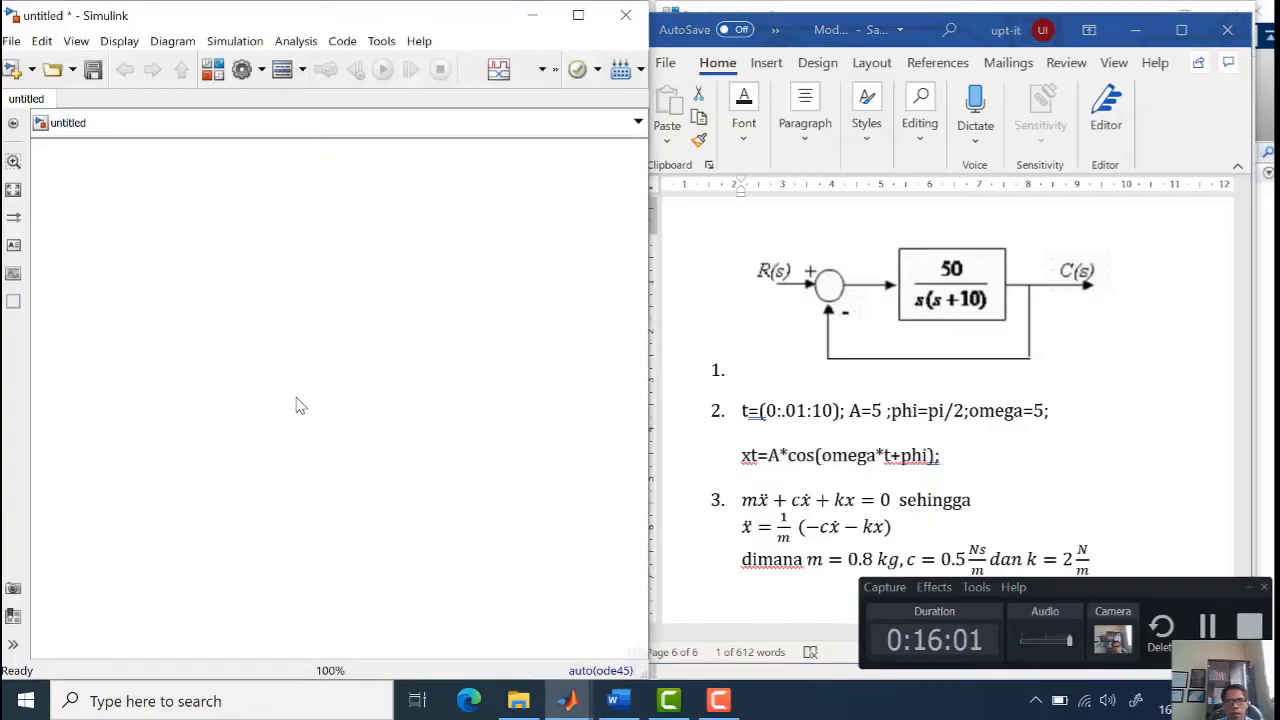
left_click(211, 75)
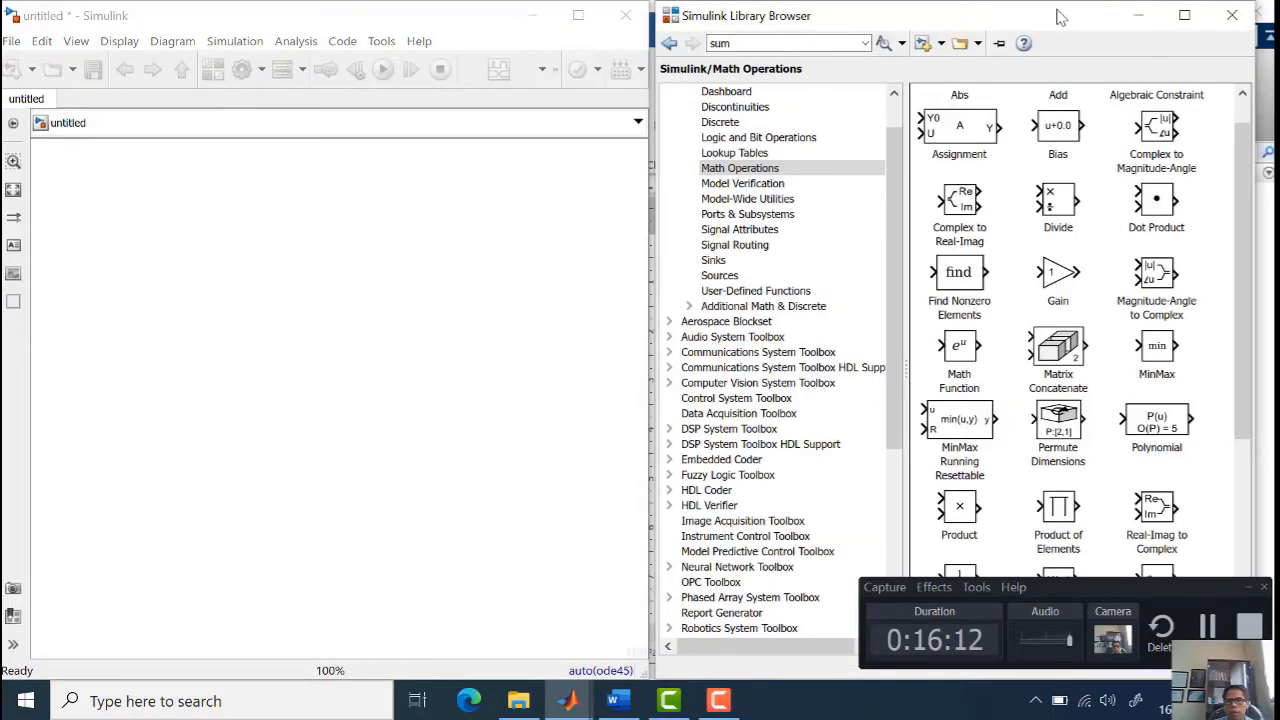
left_click_drag(1060, 16, 416, 22)
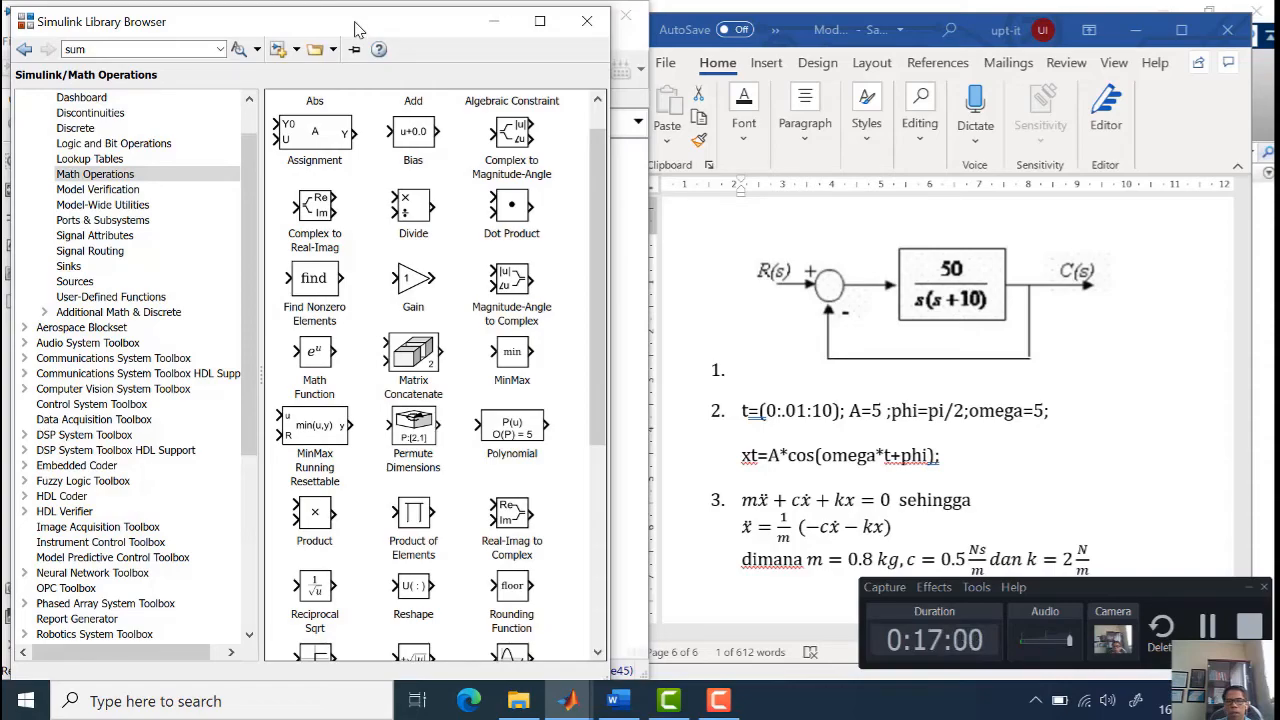
left_click_drag(357, 29, 1006, 32)
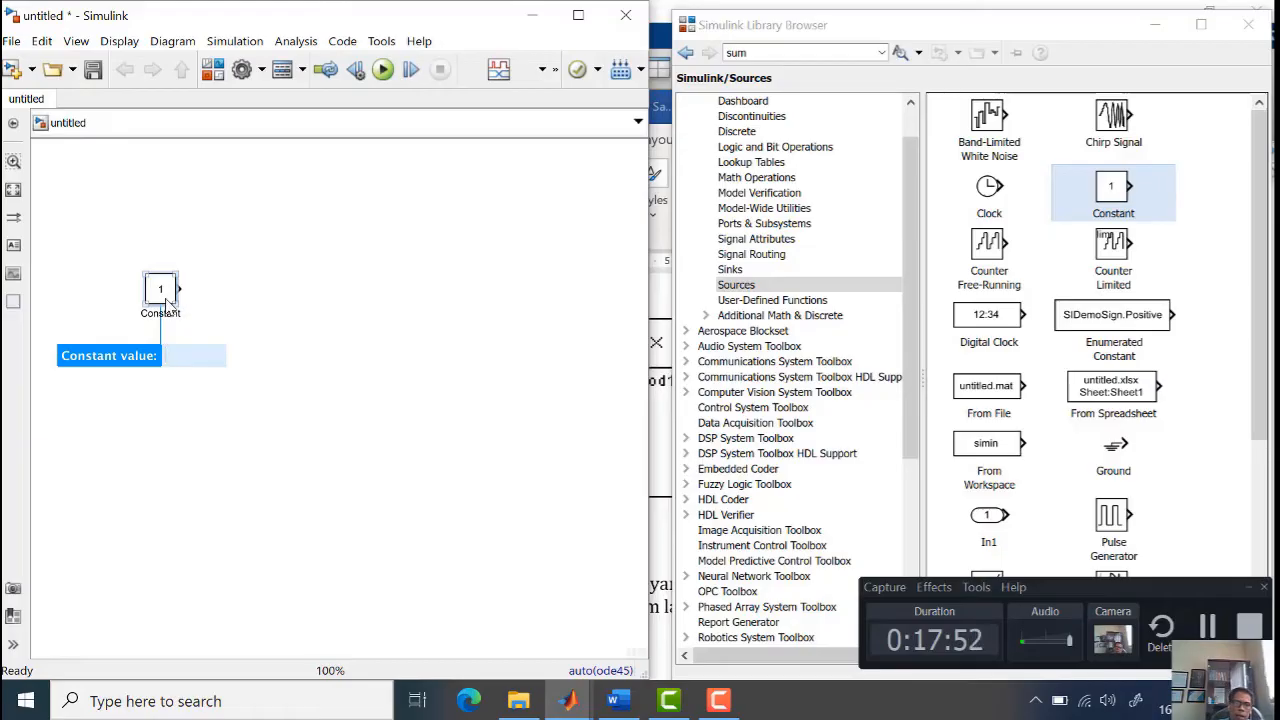
double_click(165, 300)
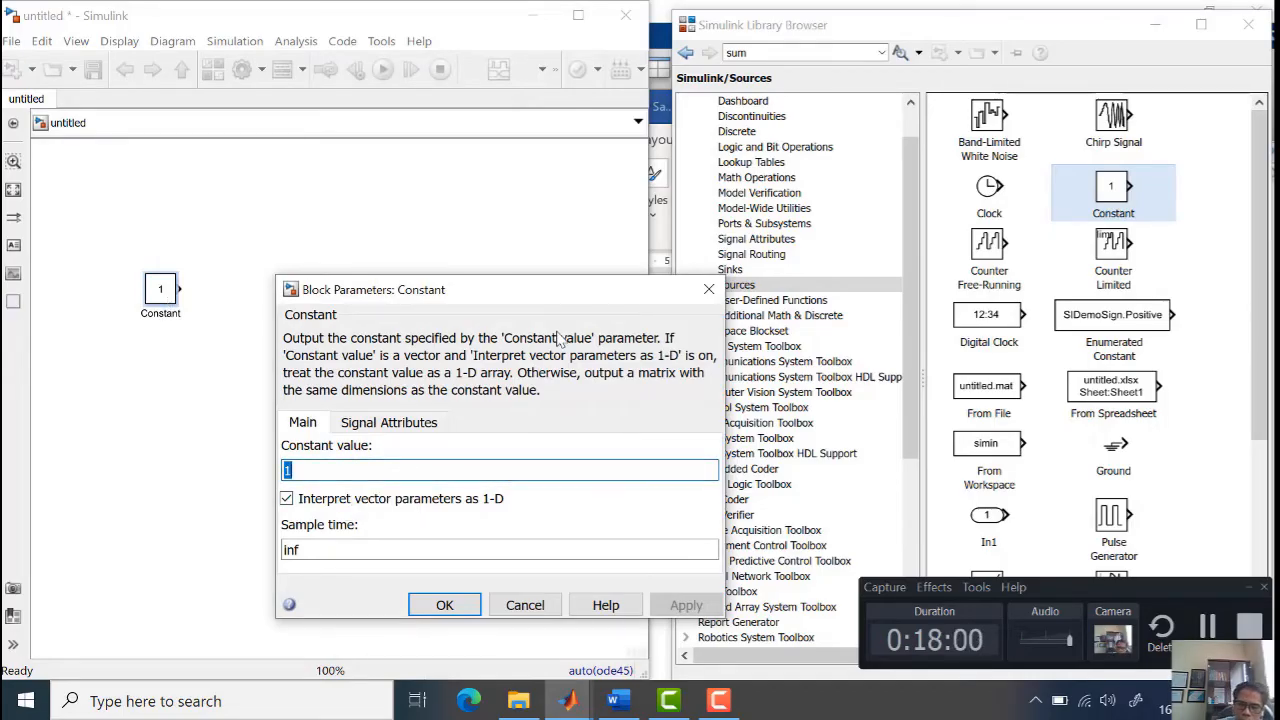
type("5")
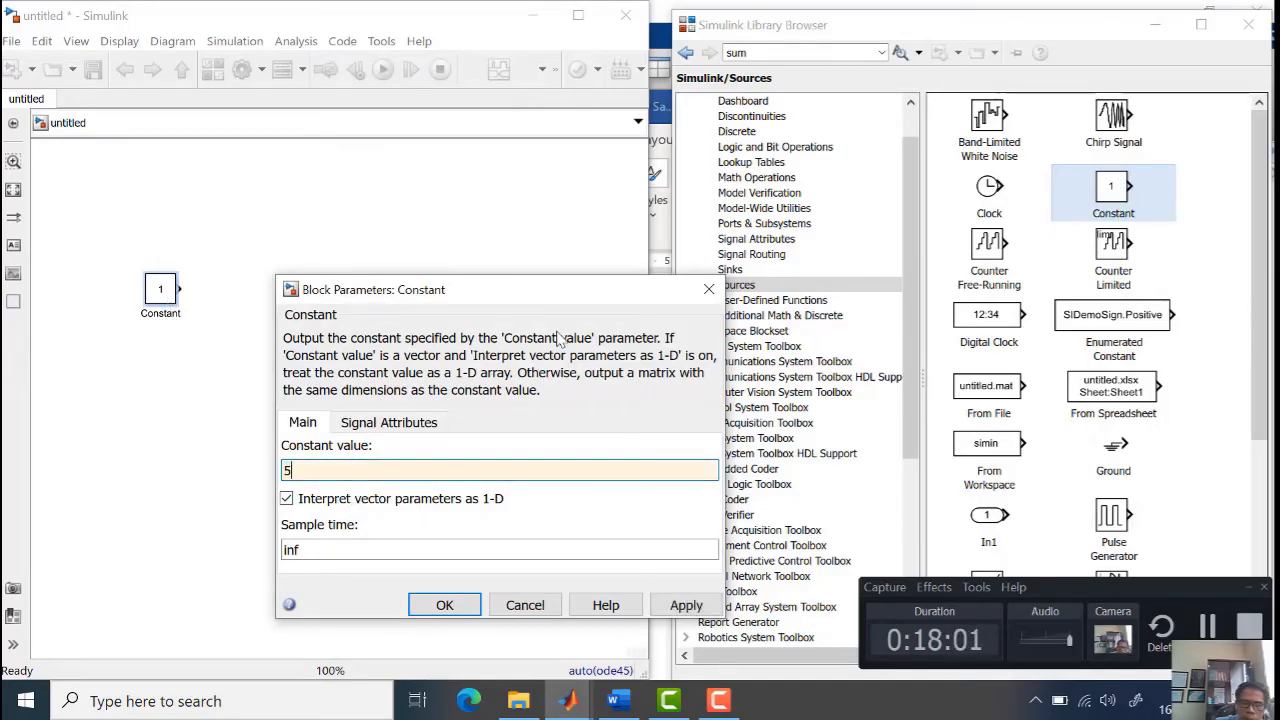
left_click(437, 609)
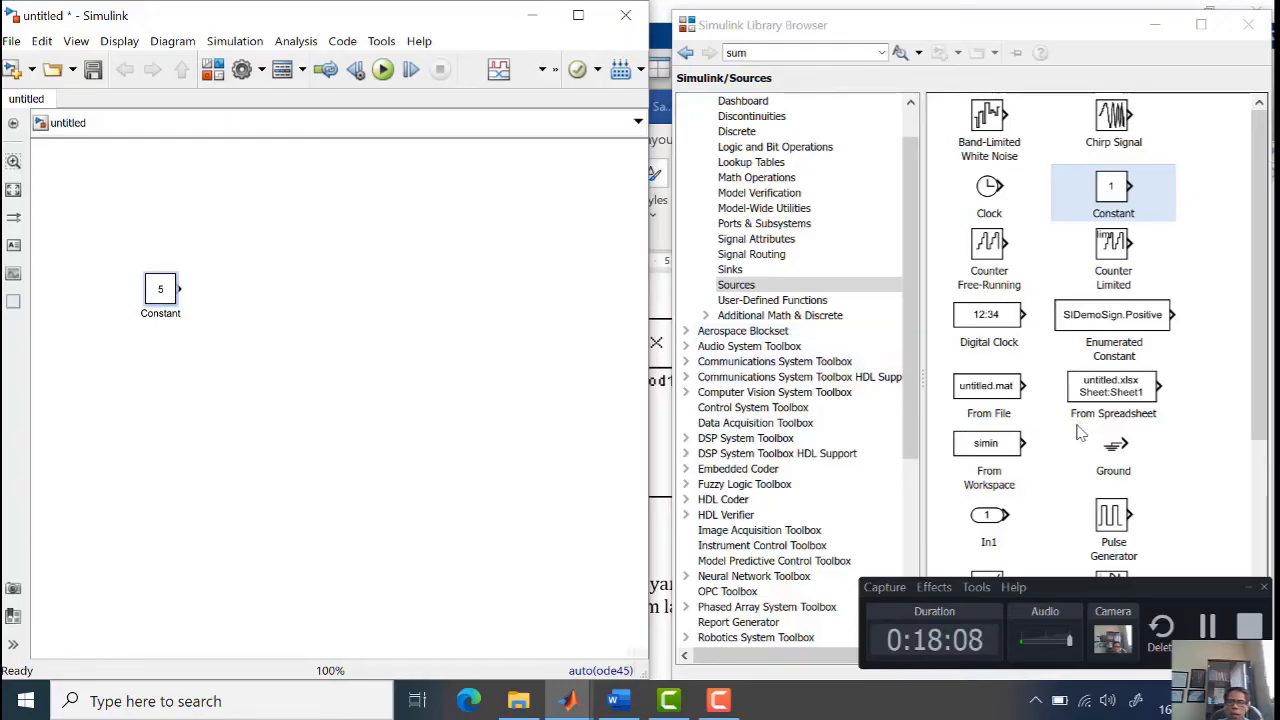
Add a Ramp block from the Sources library to the model below the Constant block
scroll(1082, 430, "down", 1)
scroll(1082, 432, "down", 1)
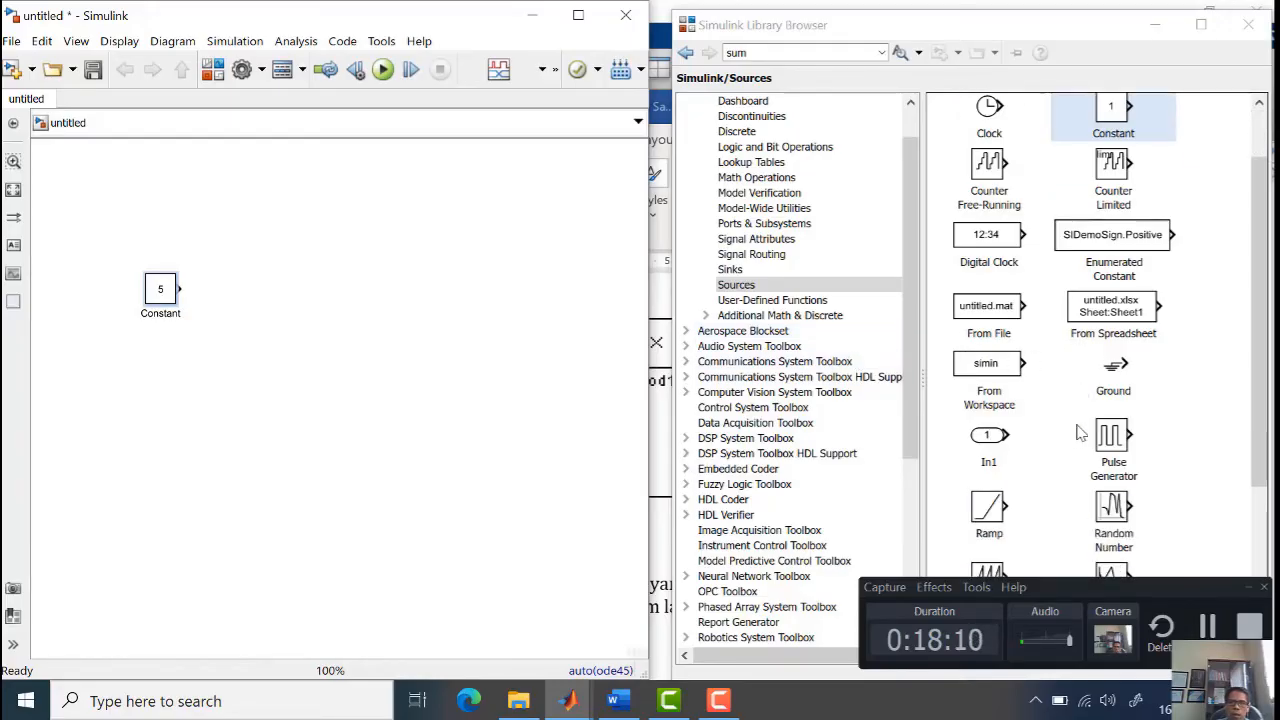
scroll(1082, 432, "down", 1)
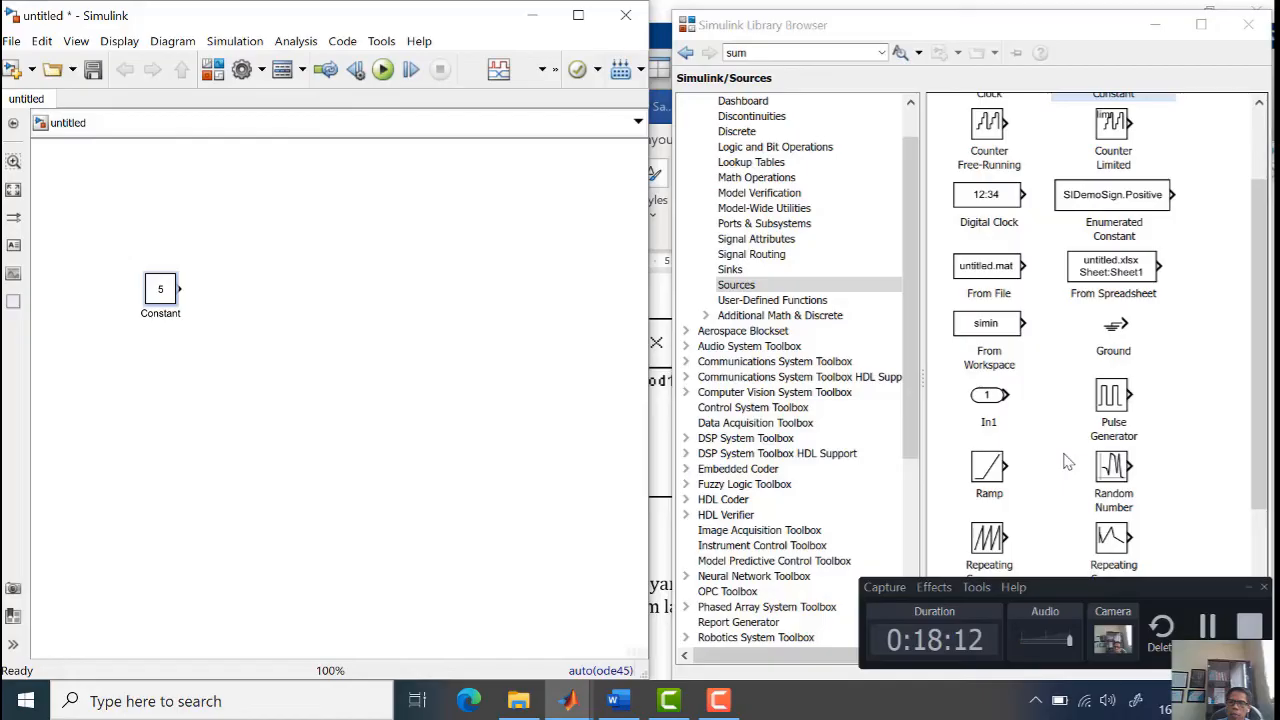
left_click(989, 478)
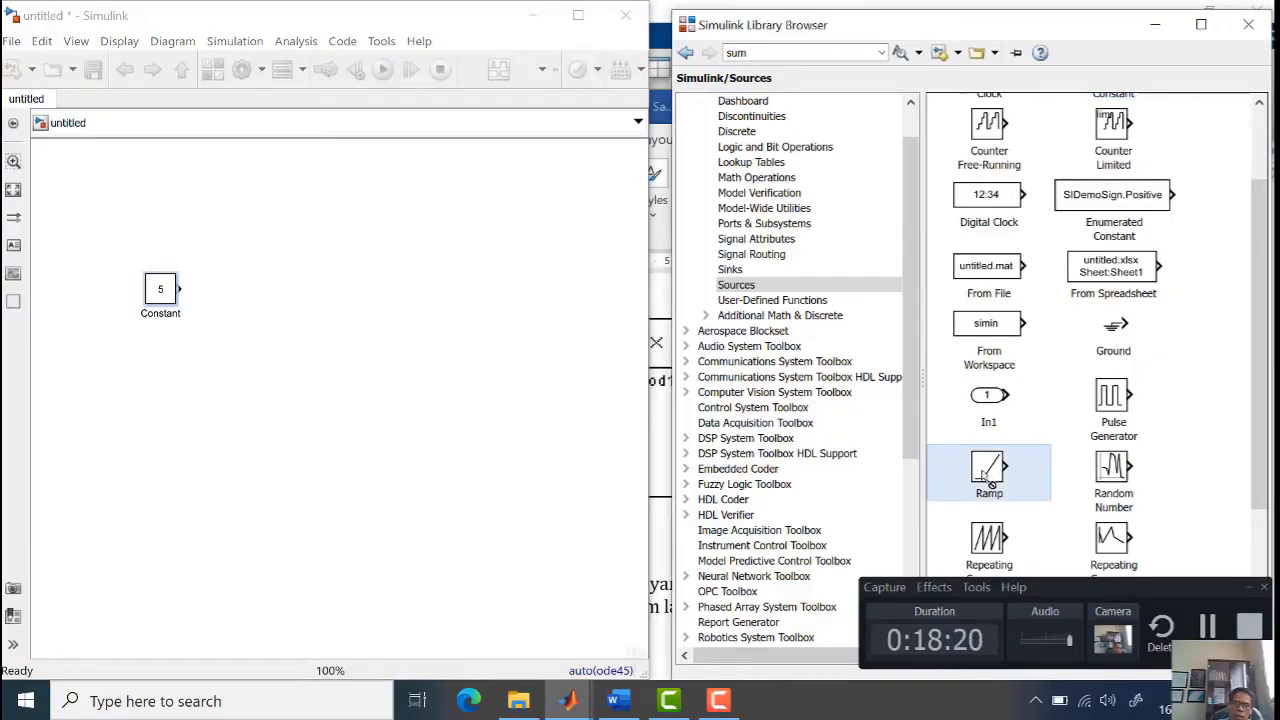
left_click_drag(989, 478, 171, 389)
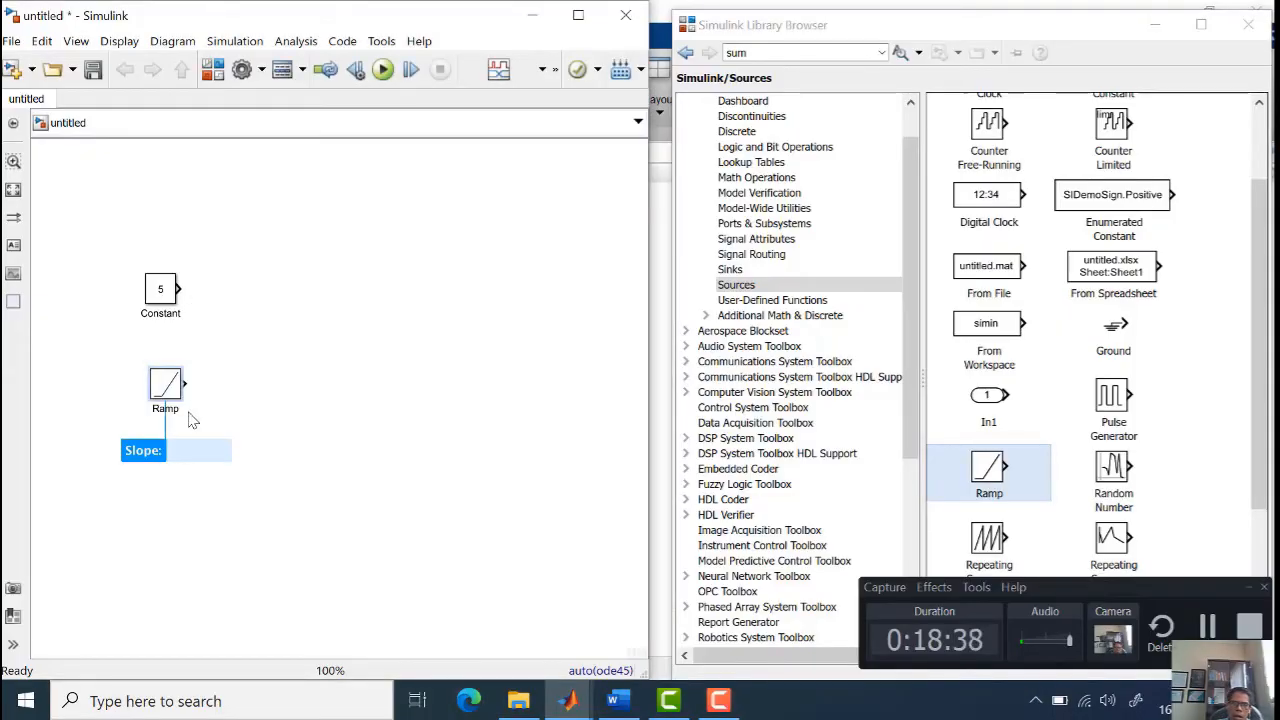
Add a Product block from Math Operations and wire the Constant and Ramp outputs into its two inputs
scroll(1020, 305, "up", 2)
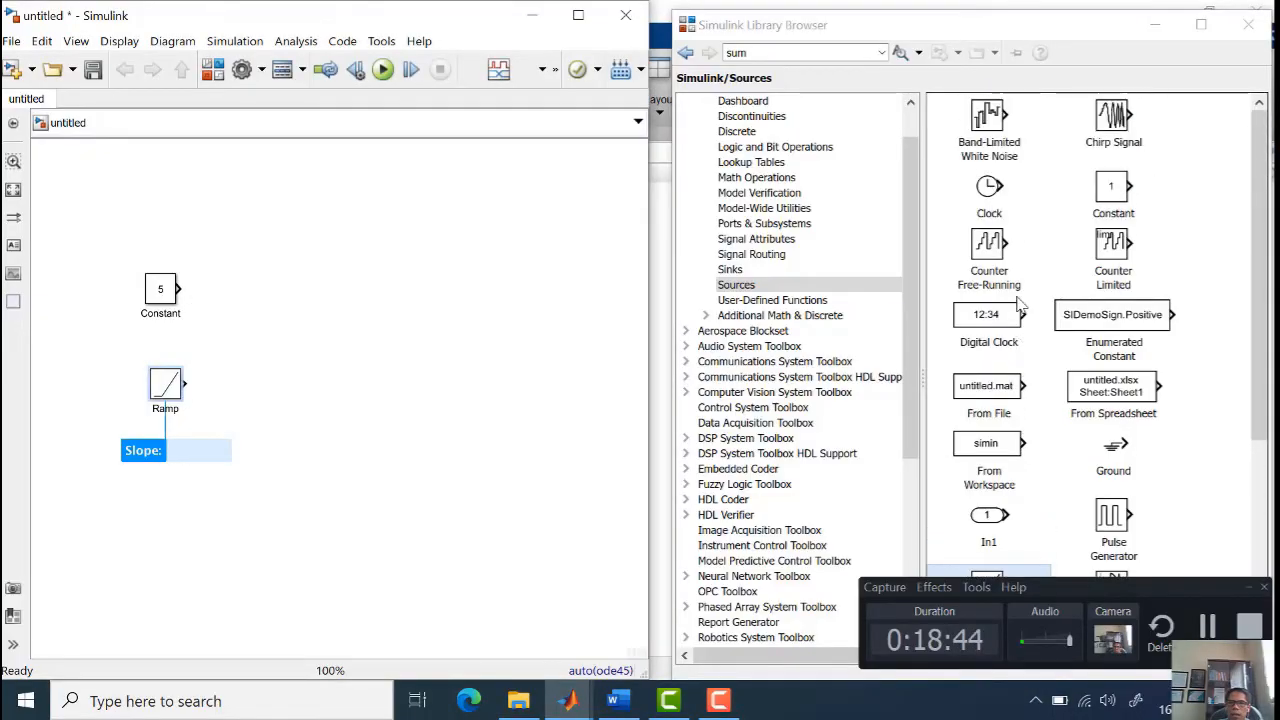
scroll(815, 172, "up", 1)
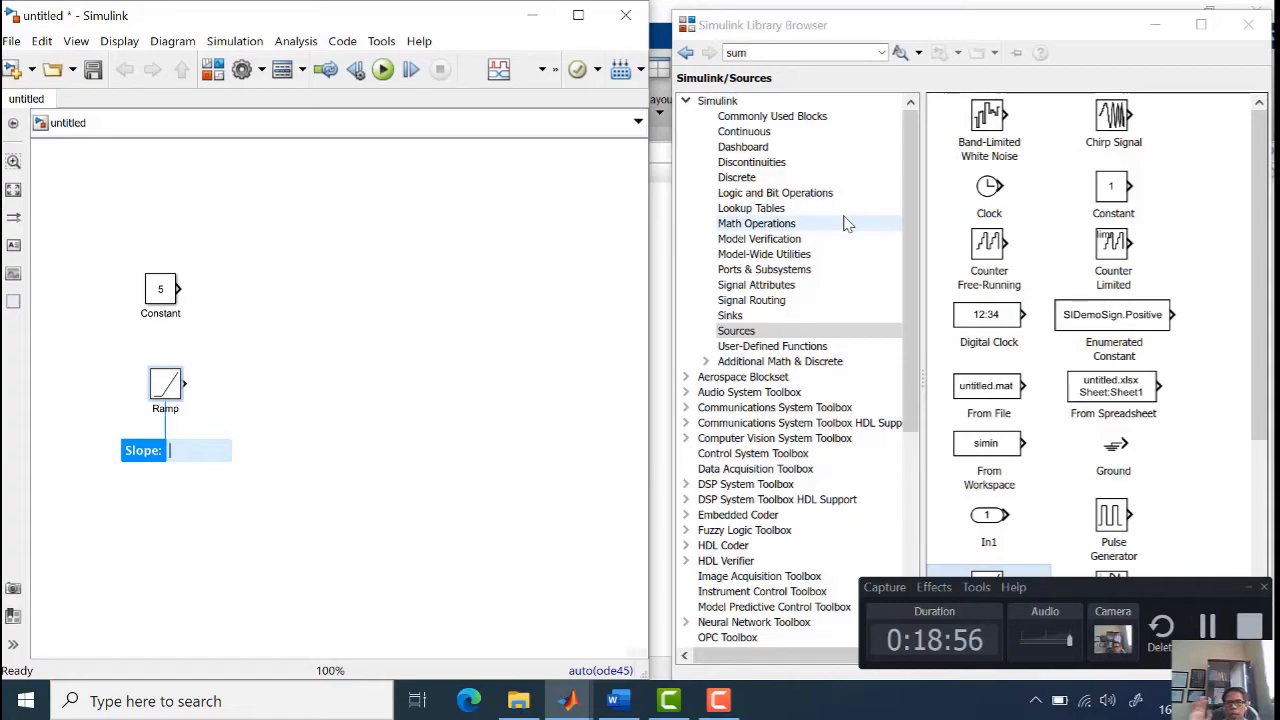
left_click(845, 223)
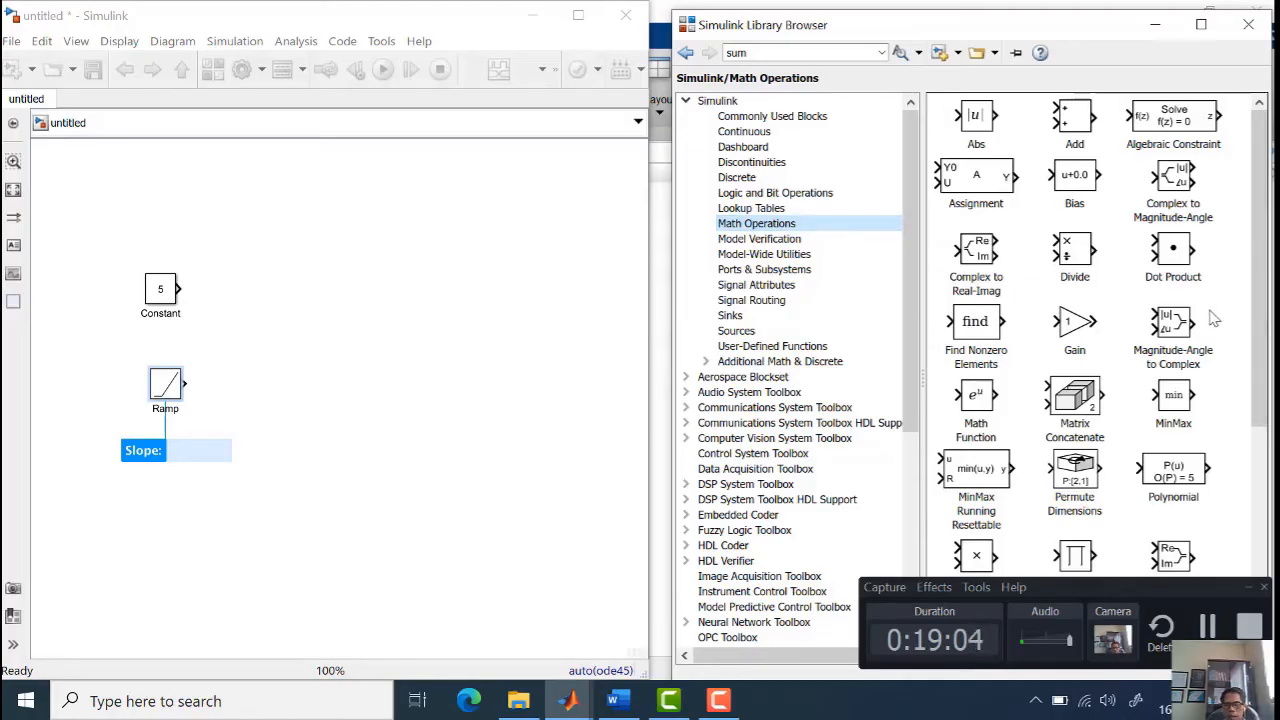
scroll(1214, 325, "down", 3)
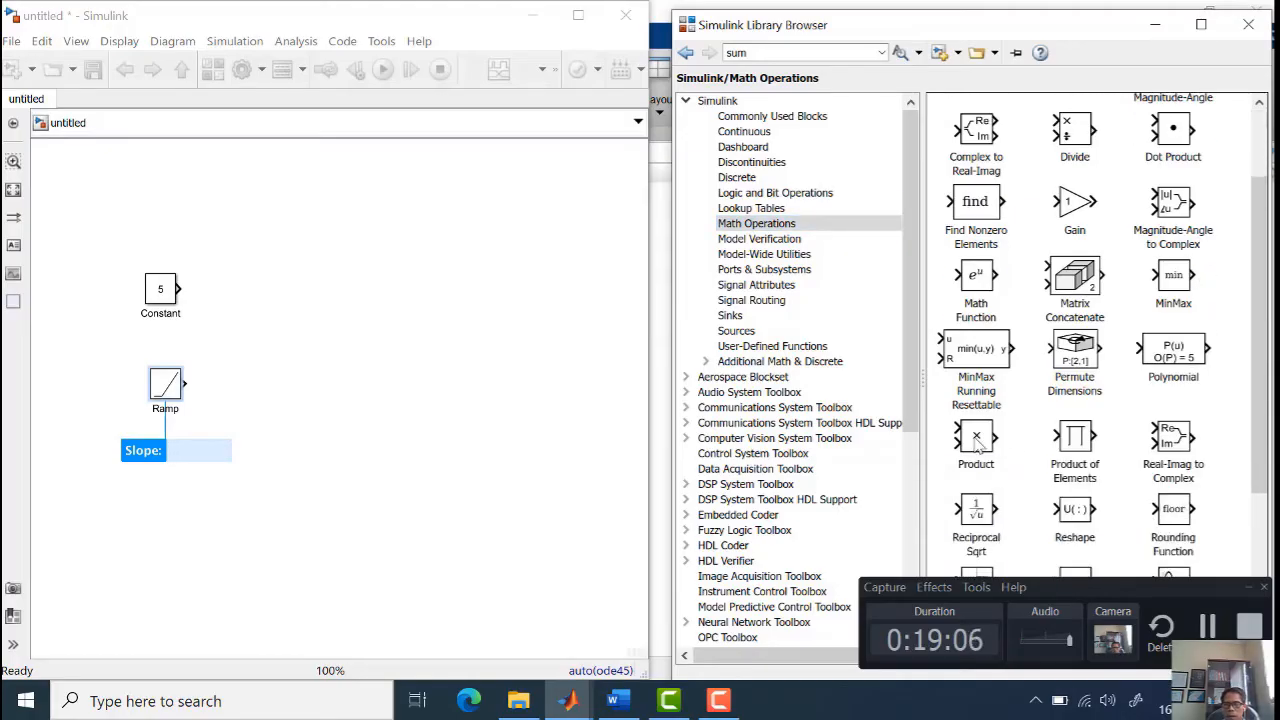
left_click_drag(983, 448, 267, 304)
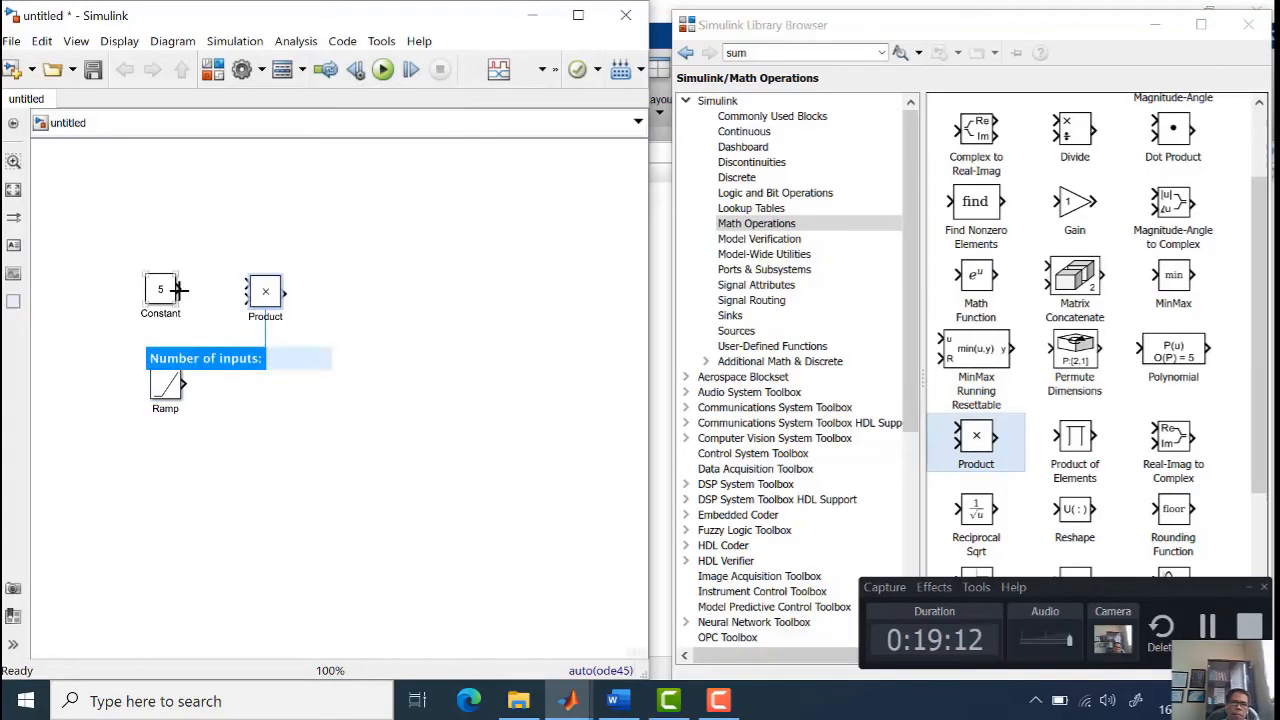
mouse_move(184, 290)
left_mouse_down()
mouse_move(245, 296)
mouse_move(223, 360)
mouse_move(200, 386)
mouse_move(186, 382)
left_mouse_up()
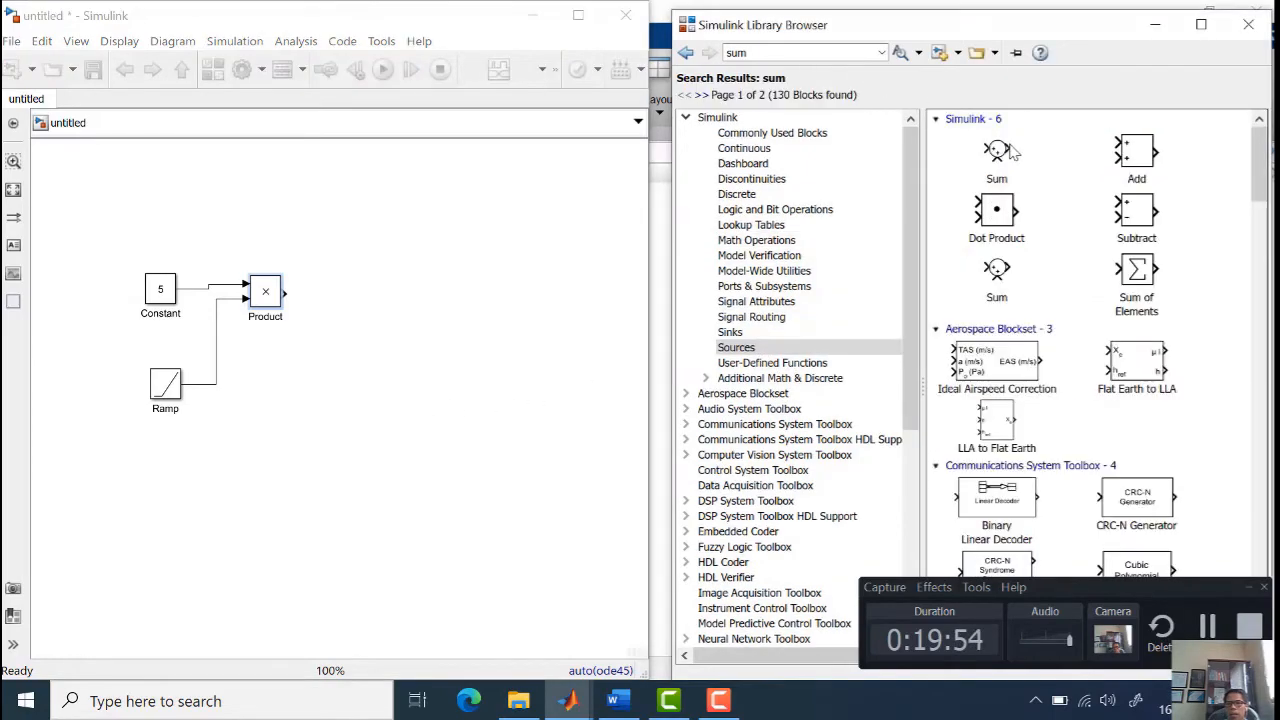
Add a Sum block after the Product block and connect the Product output to its first input
left_click_drag(1005, 152, 352, 302)
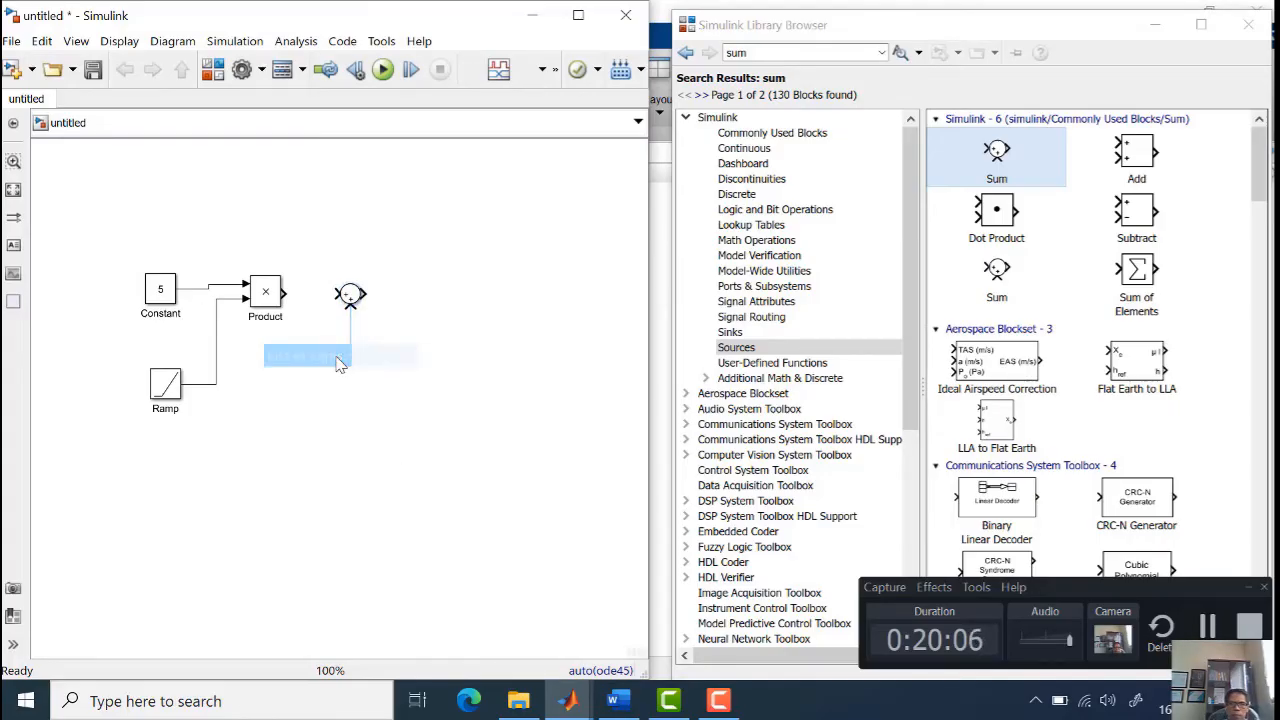
left_click(338, 365)
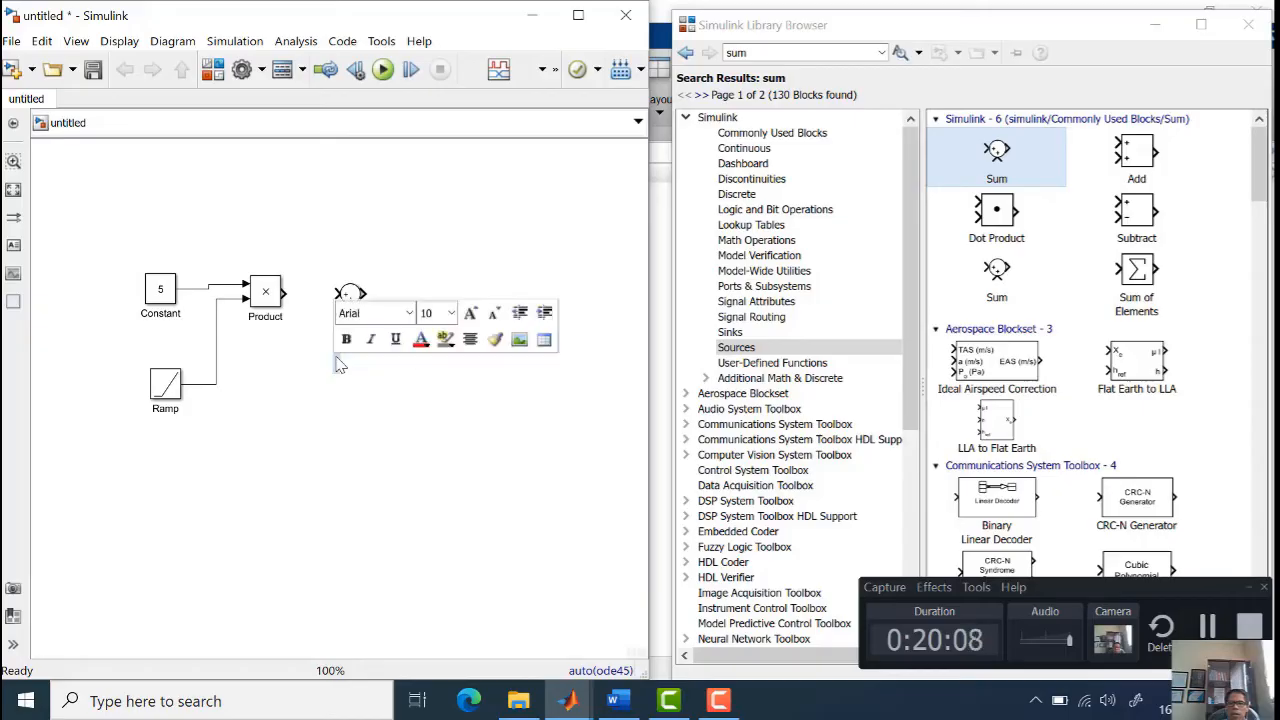
left_click(380, 450)
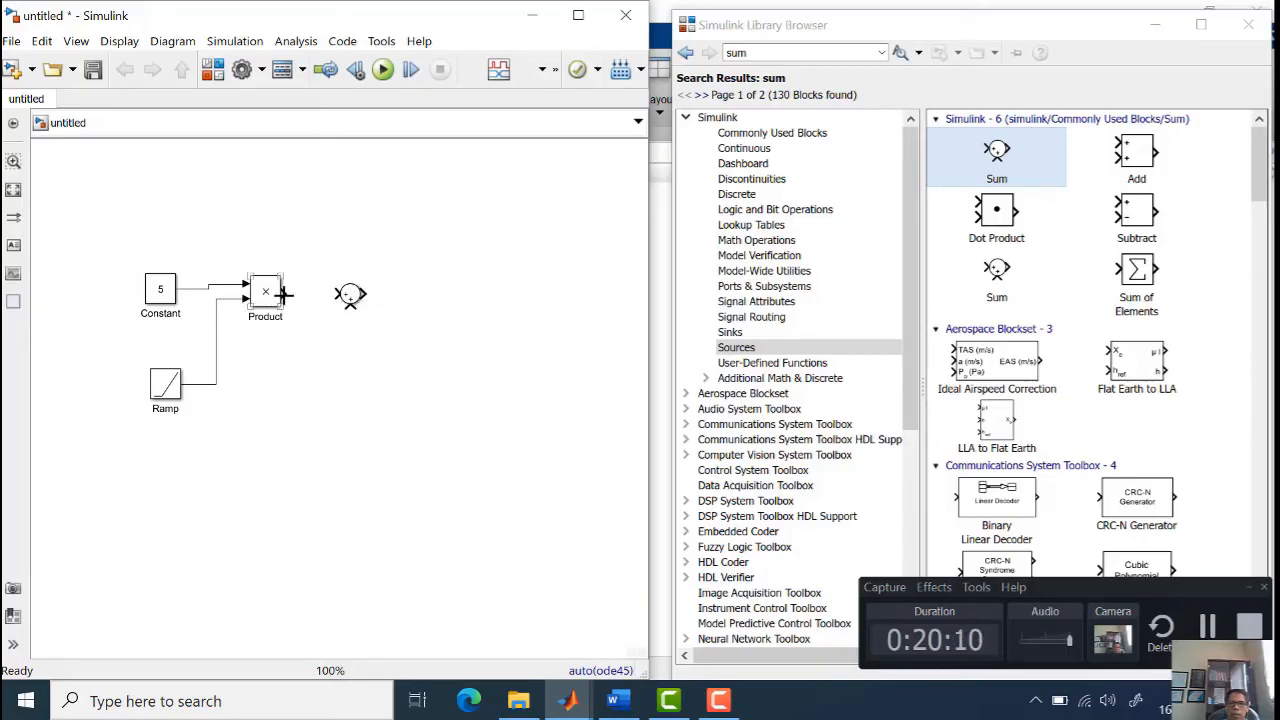
left_click_drag(283, 292, 336, 294)
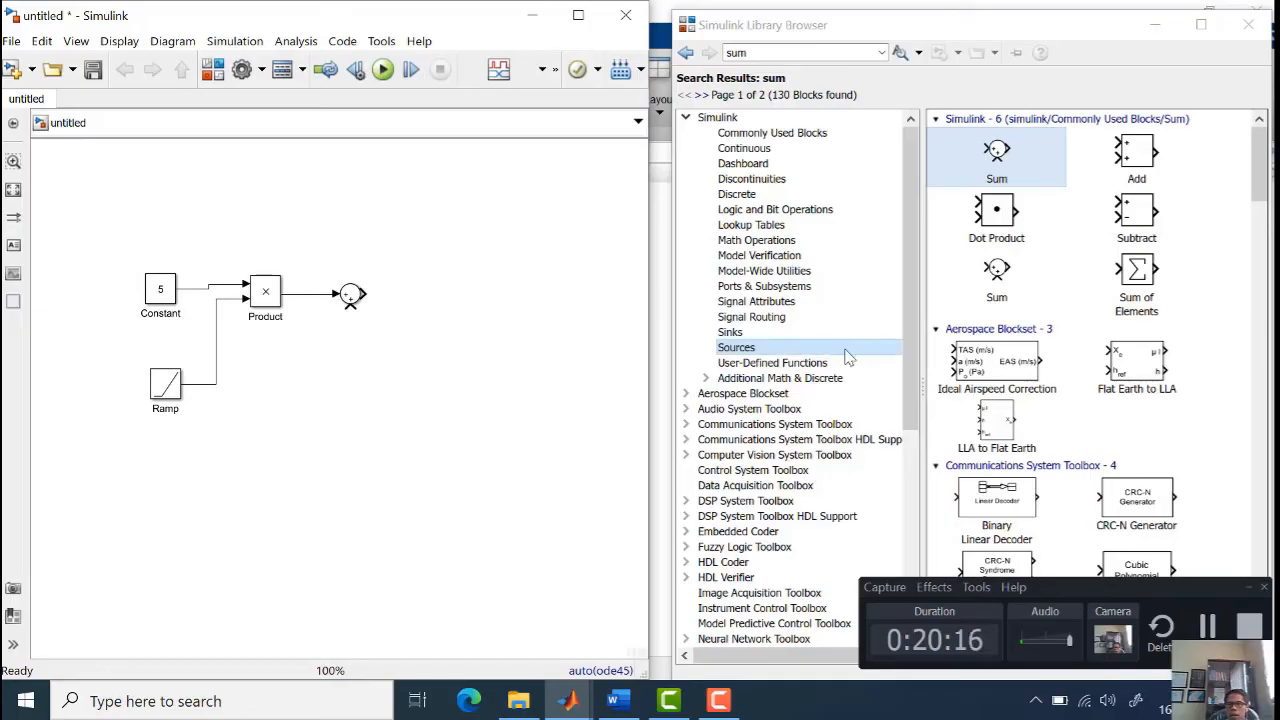
Add a second Constant block below the Product block and connect it to the Sum block's free lower input
left_click(768, 55)
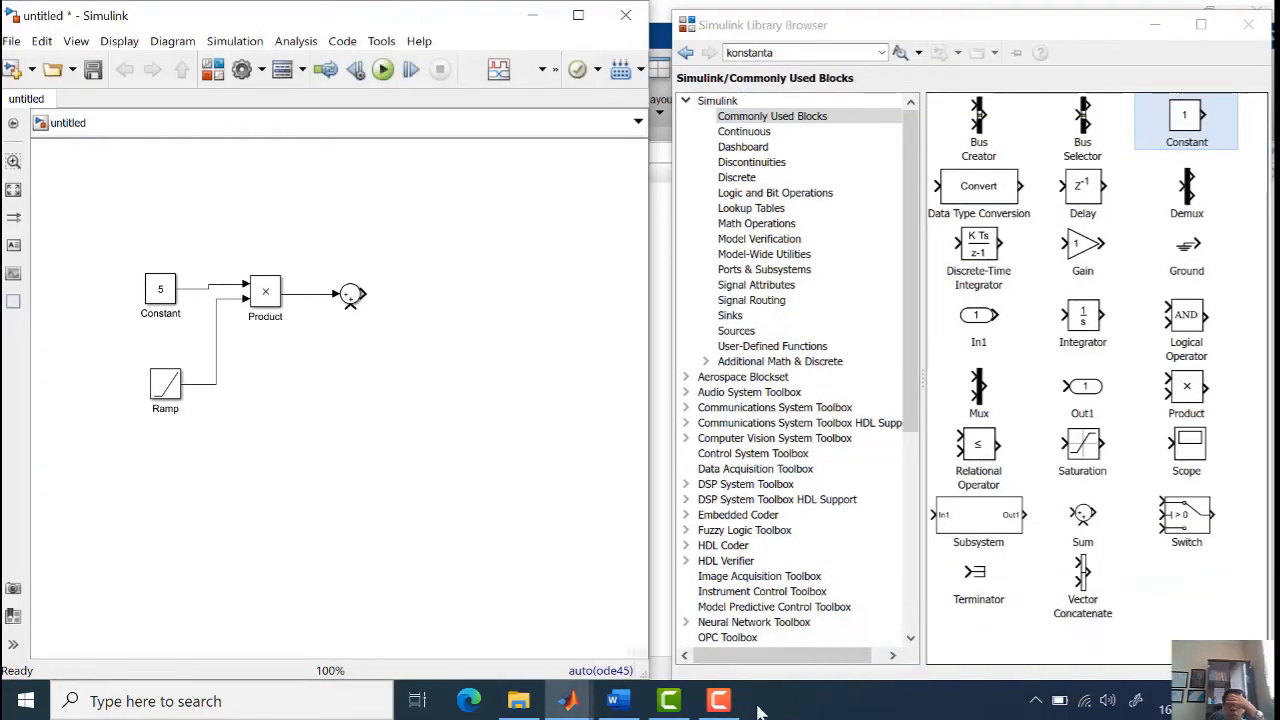
left_click(718, 700)
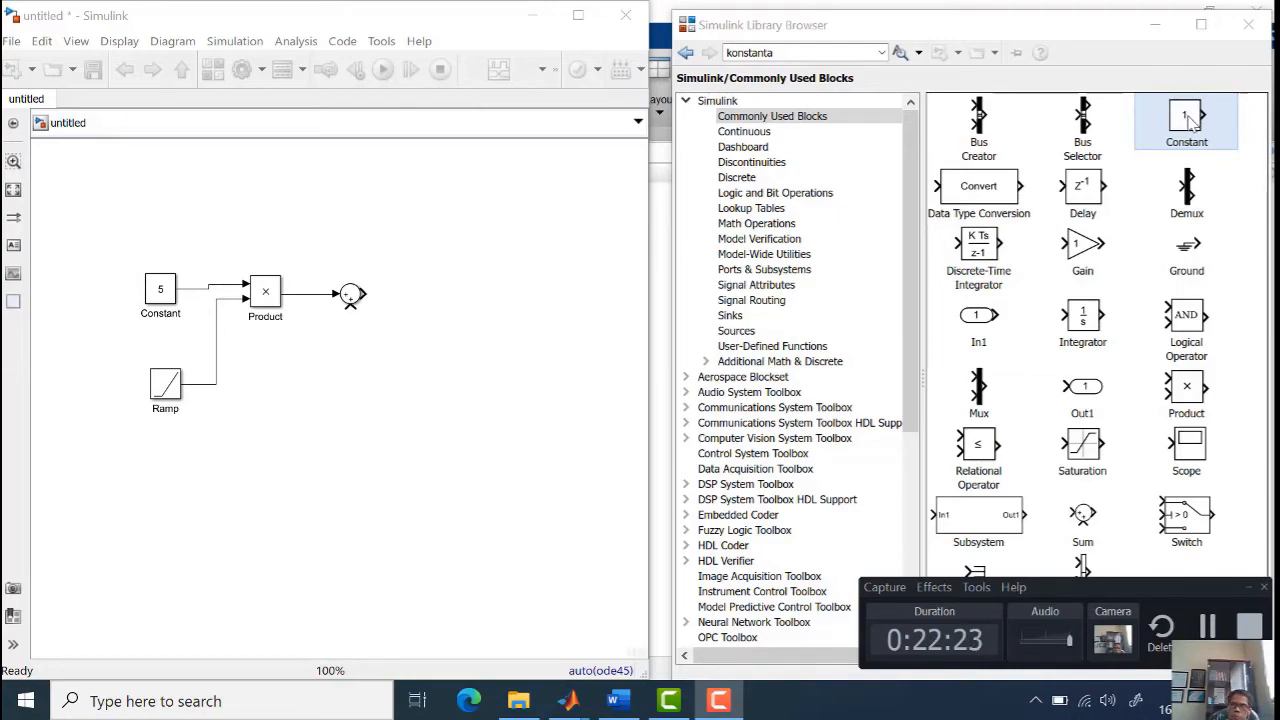
mouse_move(1190, 118)
left_mouse_down()
mouse_move(450, 335)
mouse_move(270, 410)
left_mouse_up()
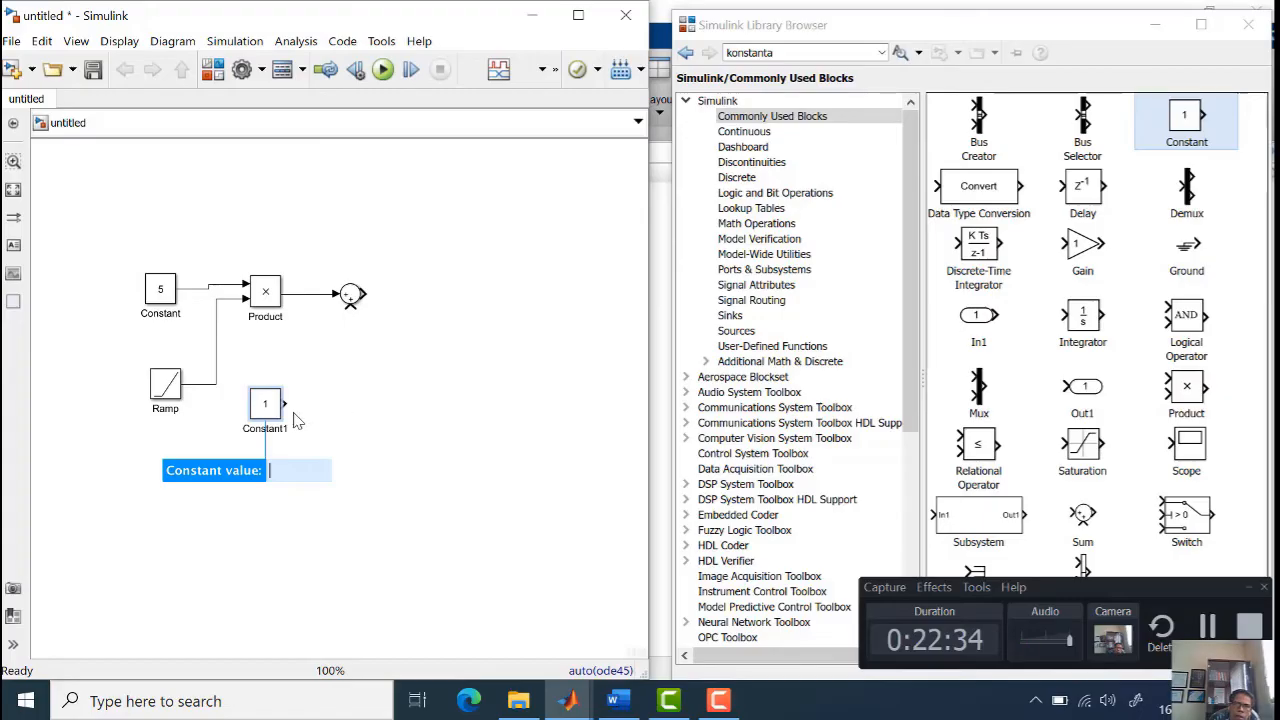
left_click_drag(287, 404, 350, 308)
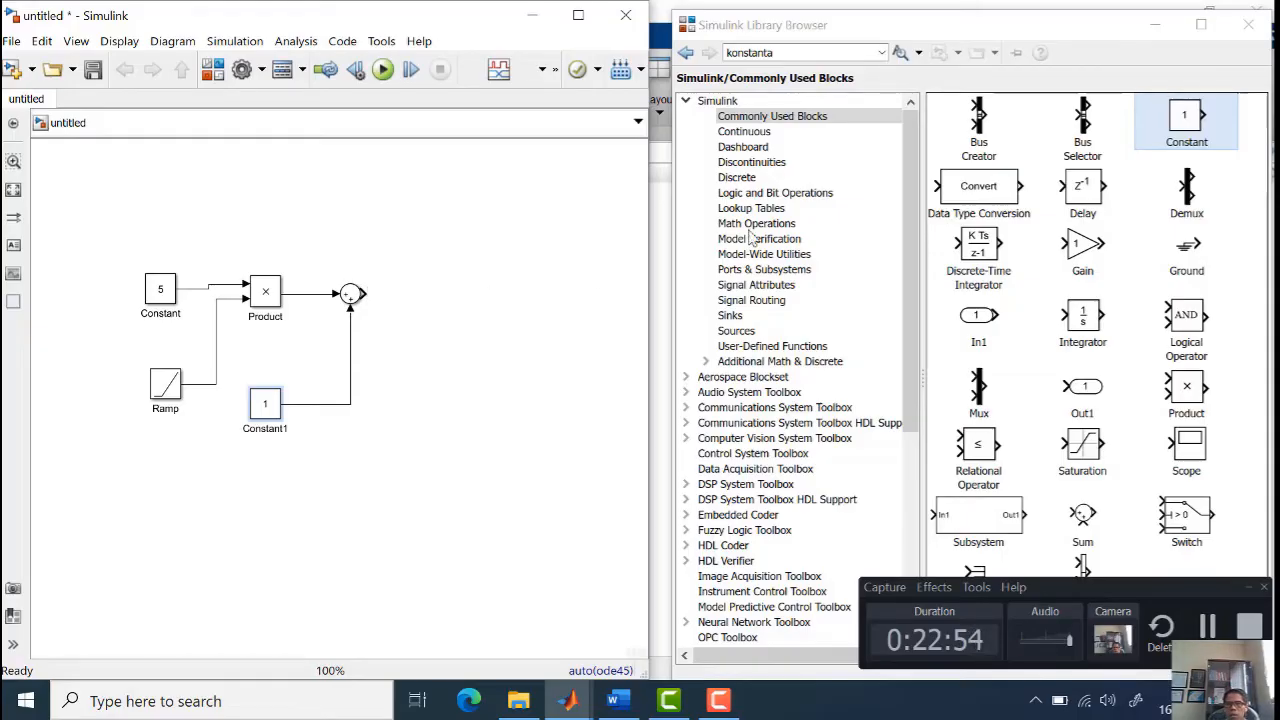
Search the block library for cos and add a Trigonometric Function block after the Sum block
left_click(812, 52)
double_click(812, 52)
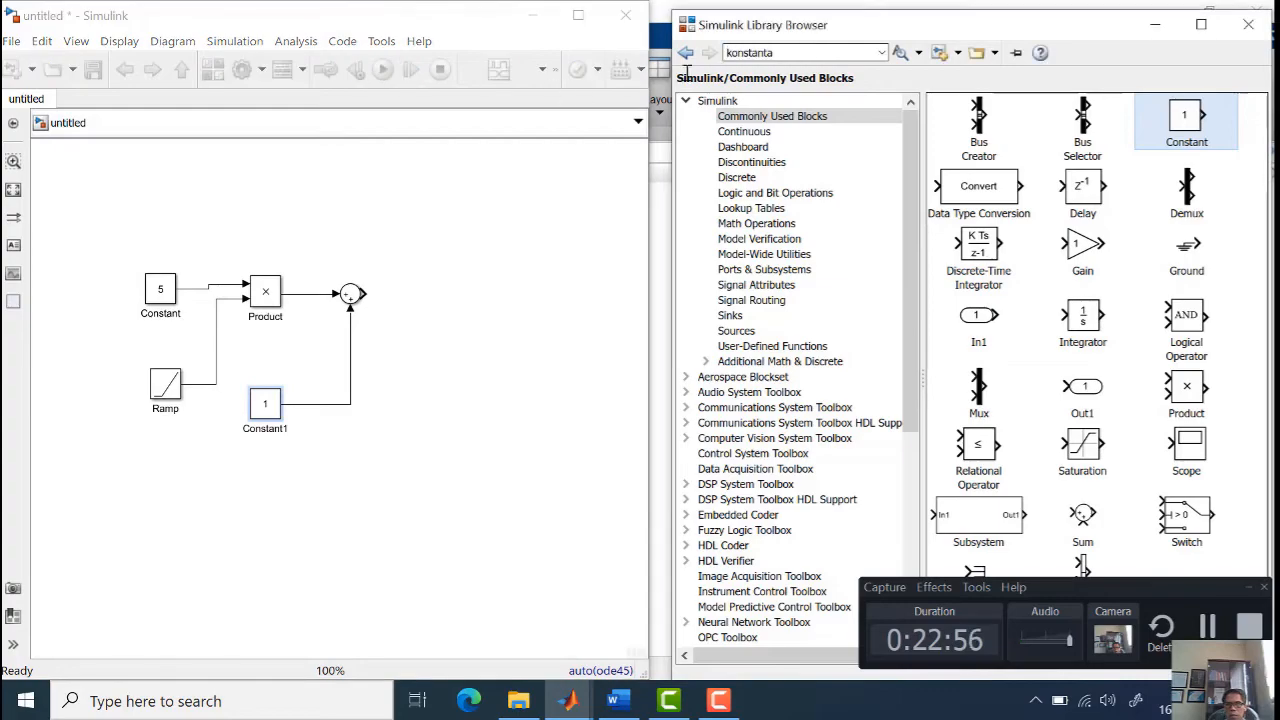
type("cos")
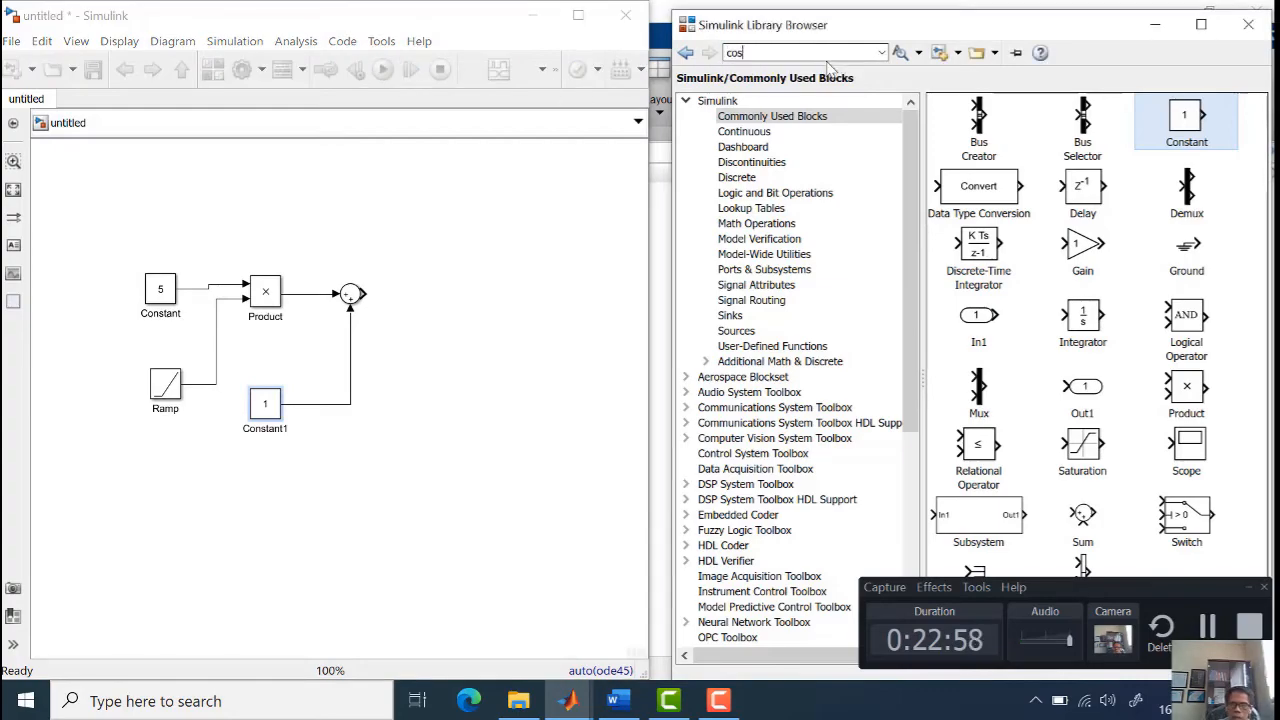
key("Return")
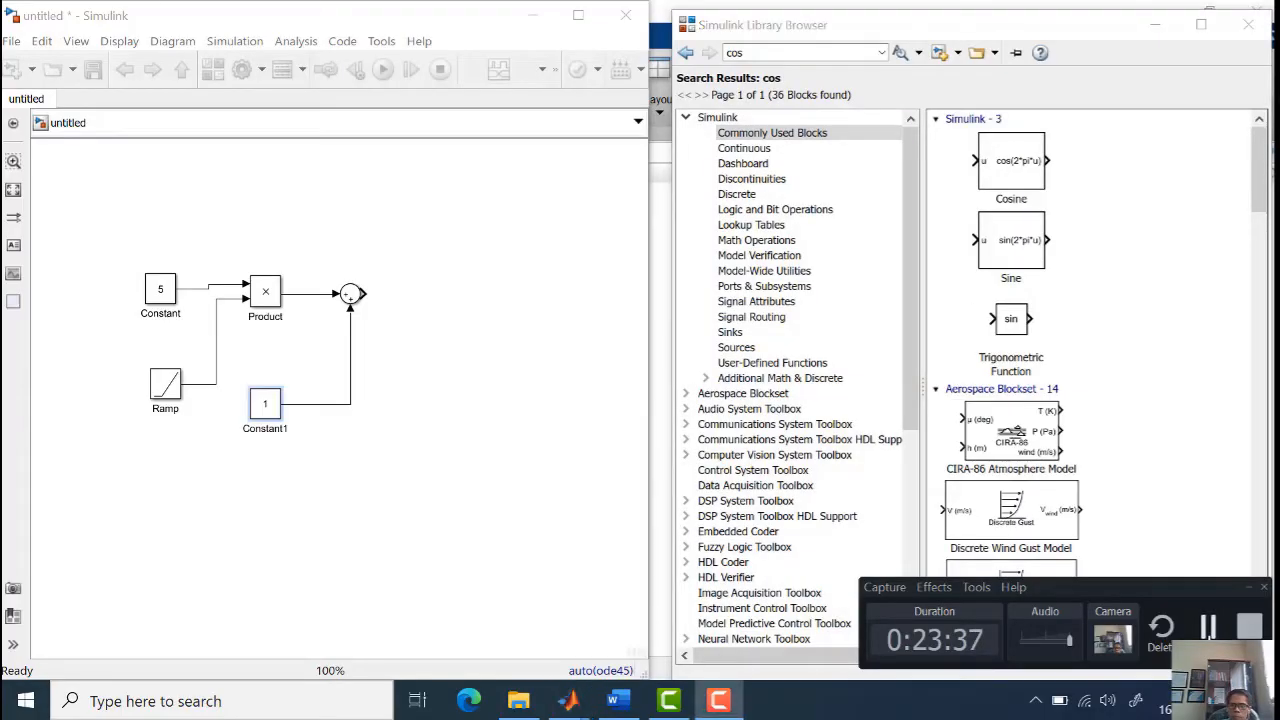
scroll(1010, 300, "down", 2)
left_click_drag(1010, 222, 427, 300)
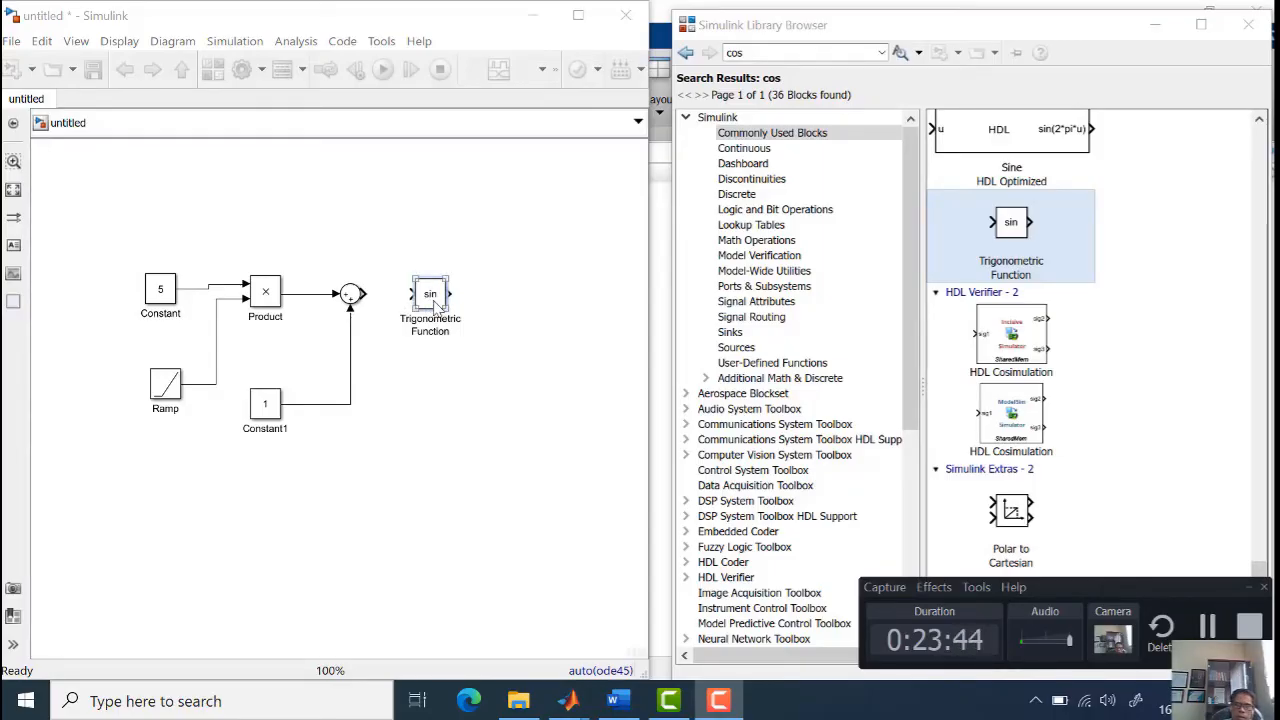
Set the Trigonometric Function block's function to cos and apply it
double_click(432, 295)
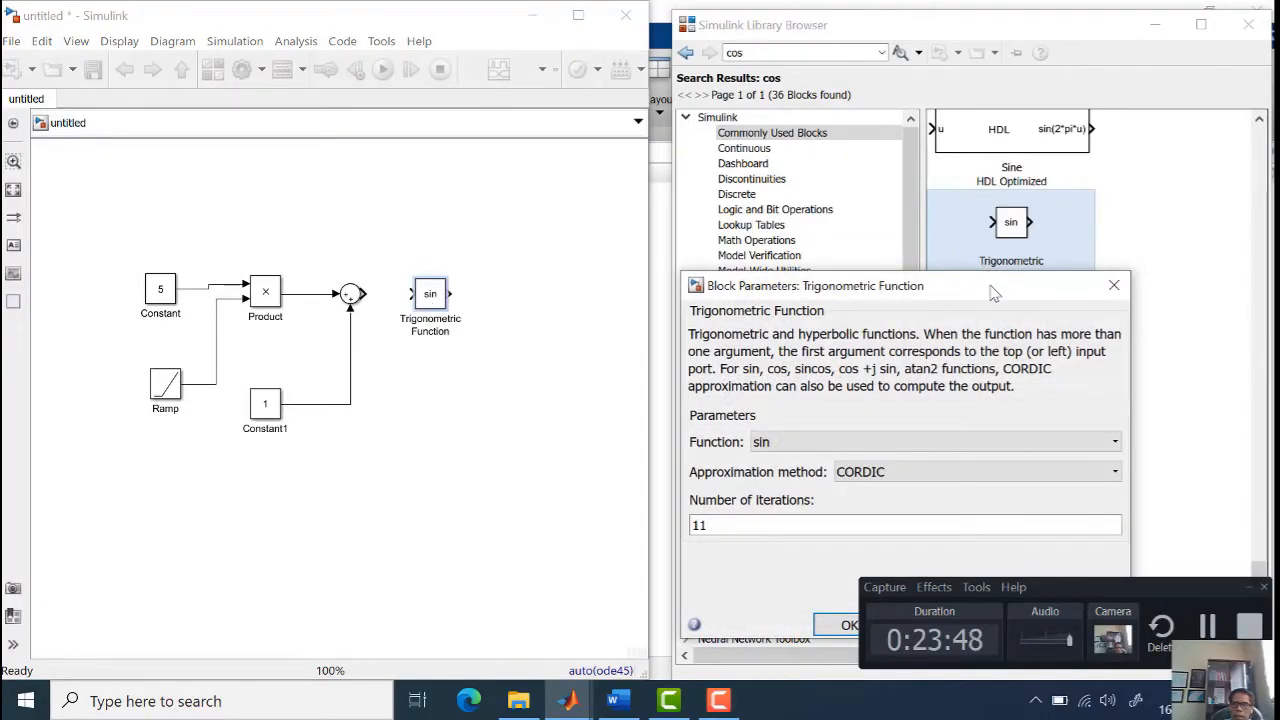
left_click_drag(992, 288, 984, 87)
left_click(1106, 244)
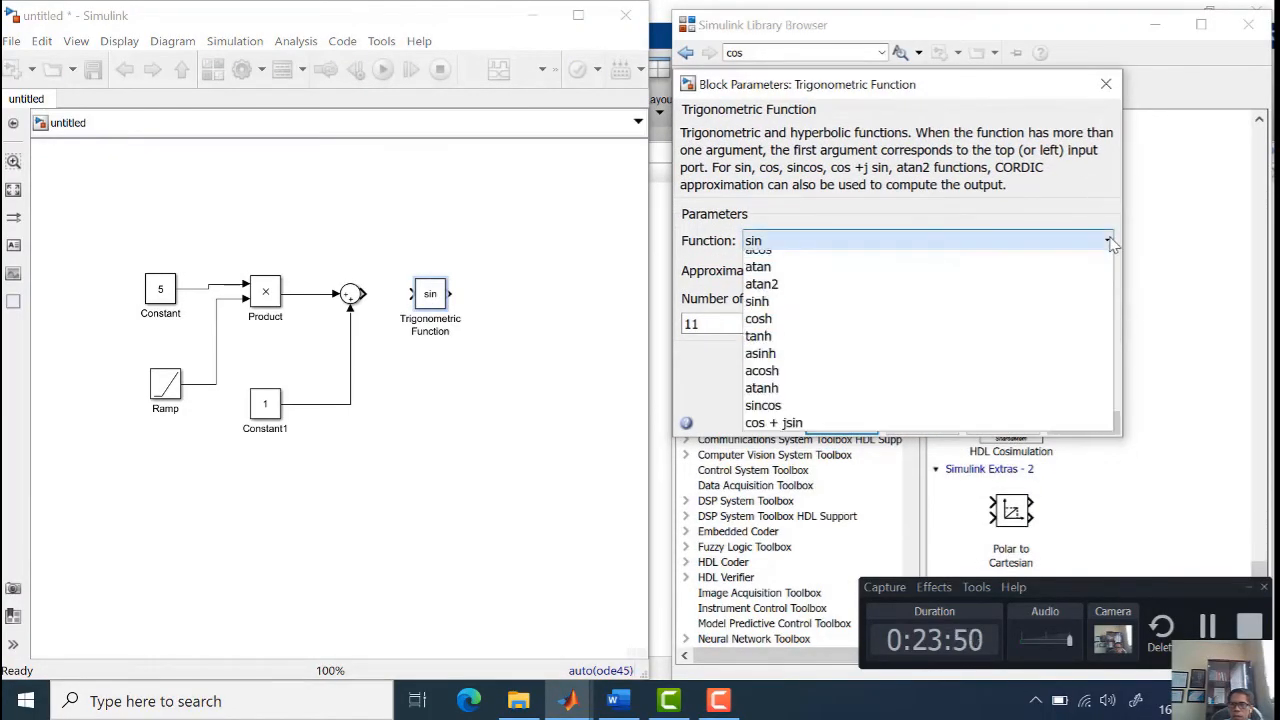
left_click(1069, 283)
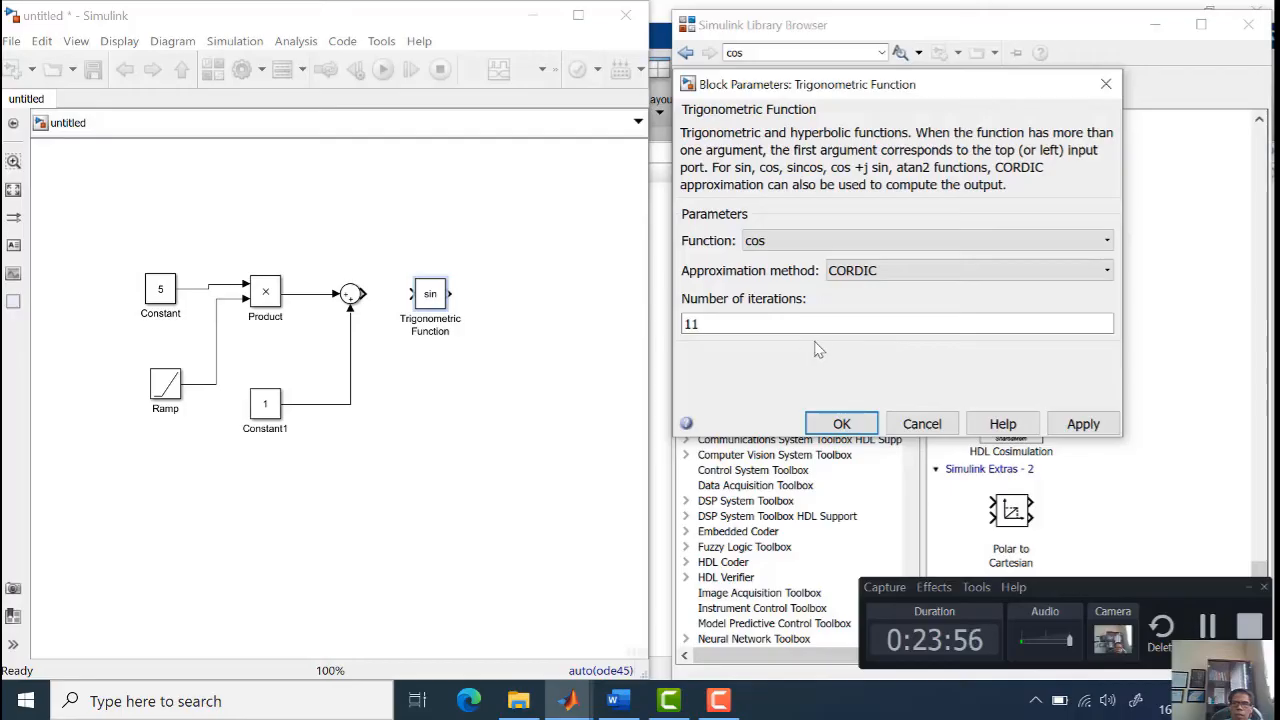
left_click(490, 462)
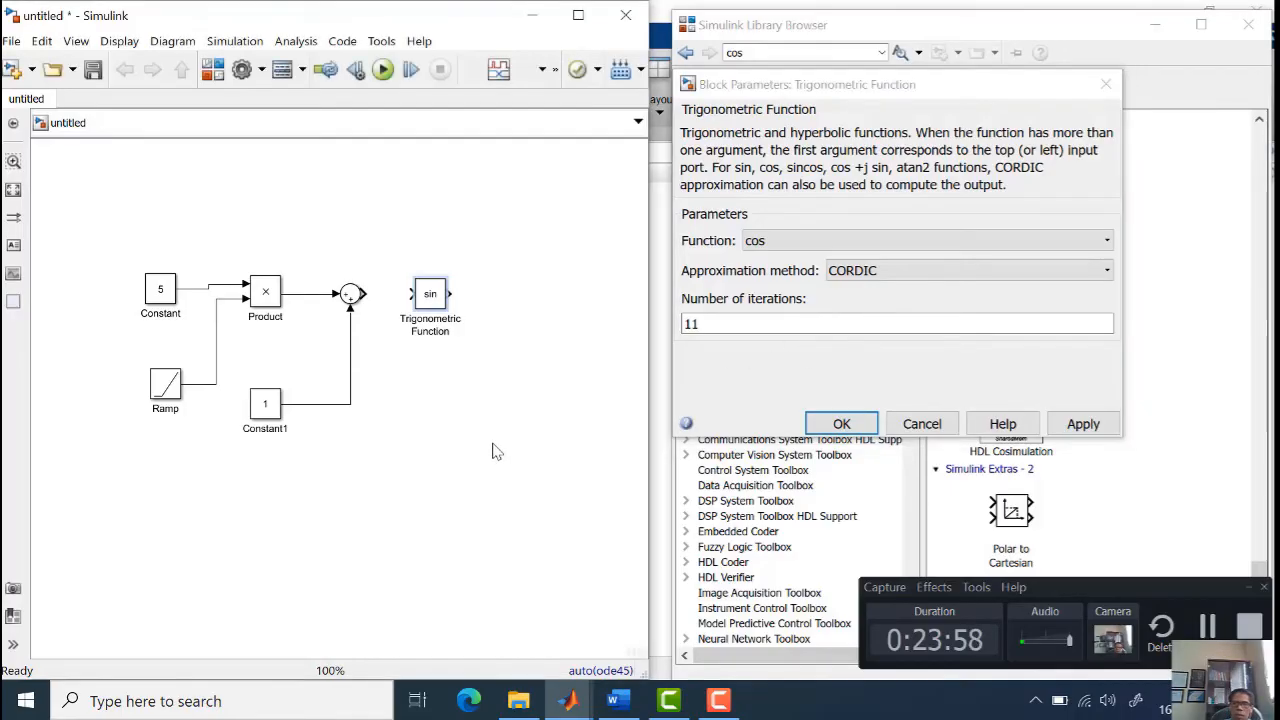
left_click(997, 86)
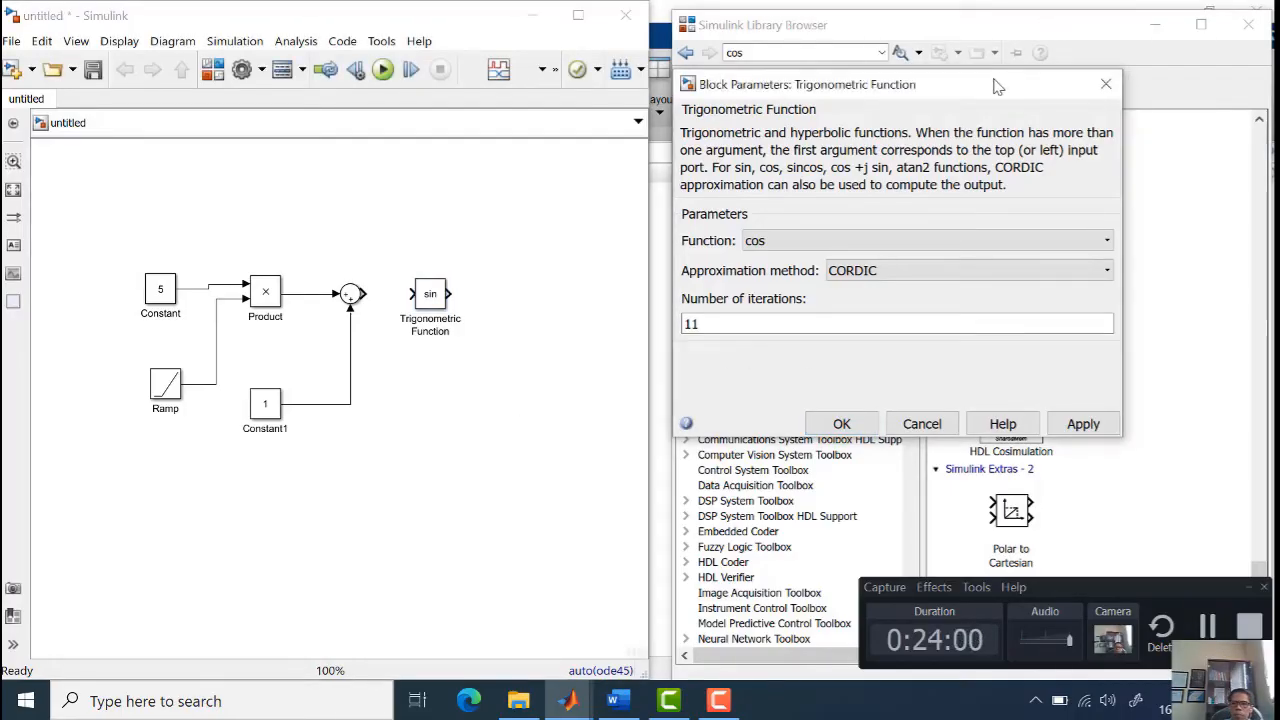
left_click(843, 424)
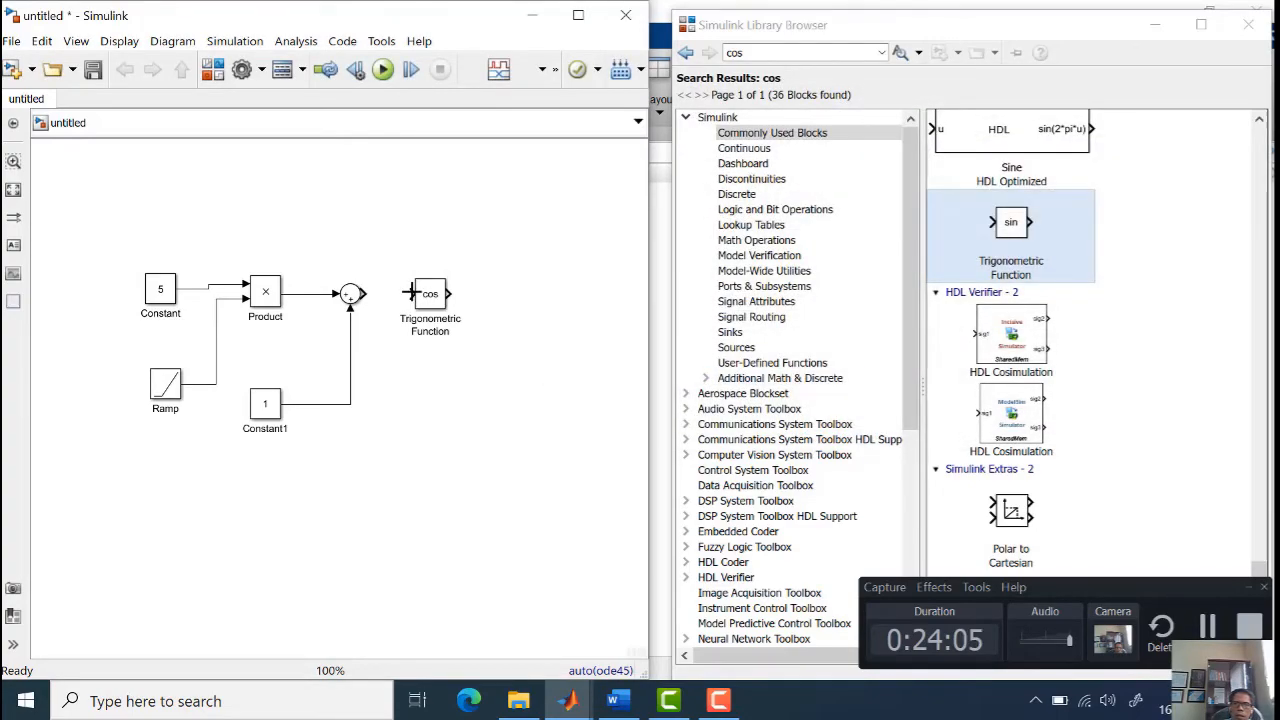
Connect the Sum output to the Trigonometric Function block, then search the library for gain and attach a Gain block to the cosine output
left_click_drag(364, 293, 411, 292)
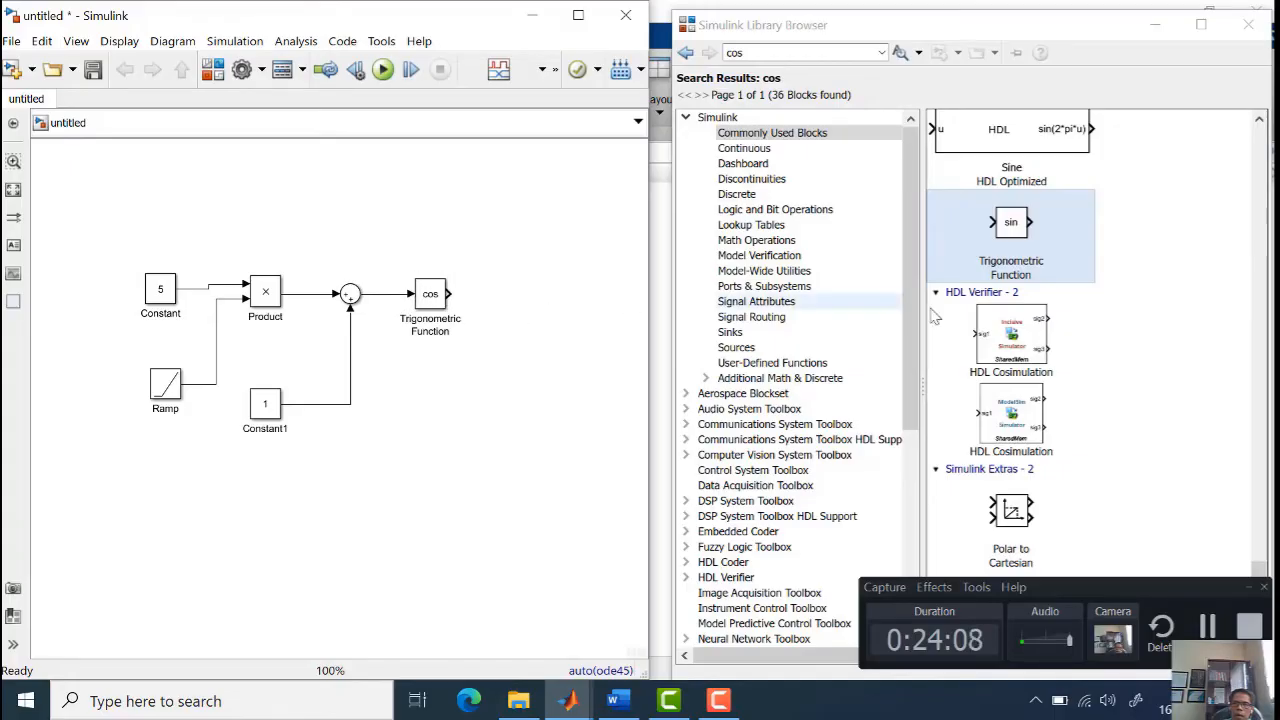
scroll(1087, 306, "up", 5)
scroll(1087, 306, "up", 5)
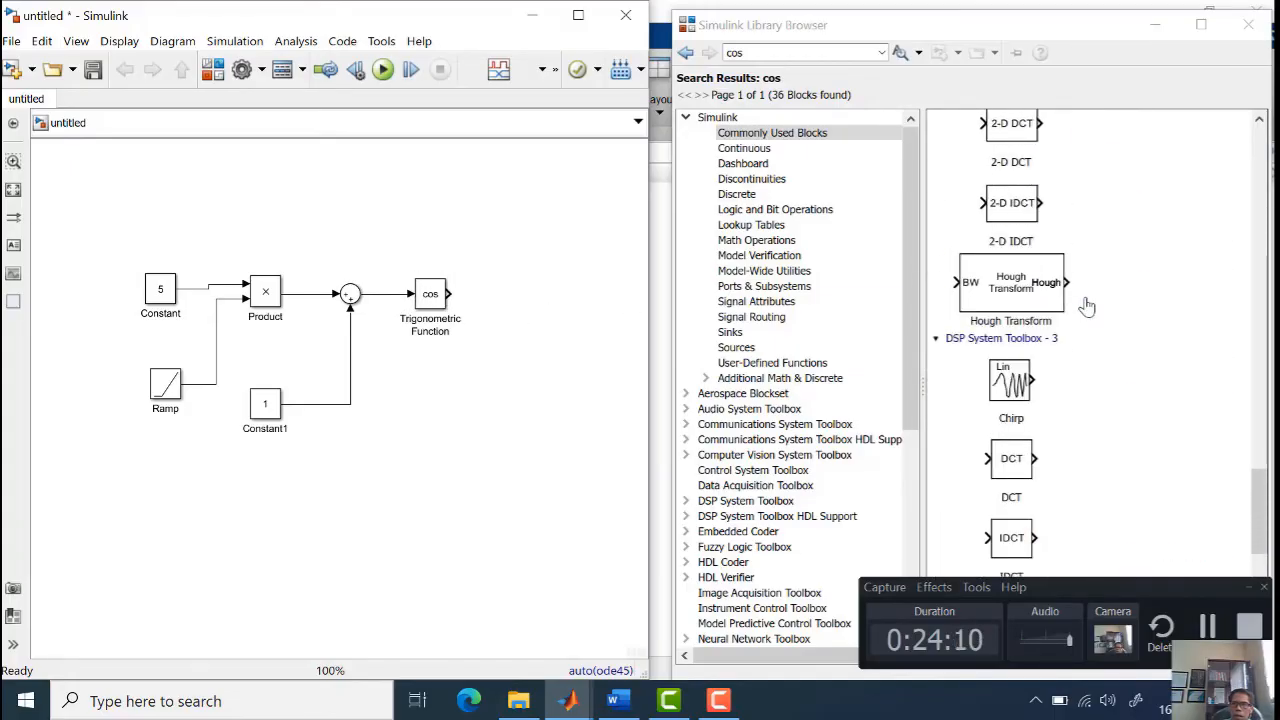
scroll(1087, 306, "up", 2)
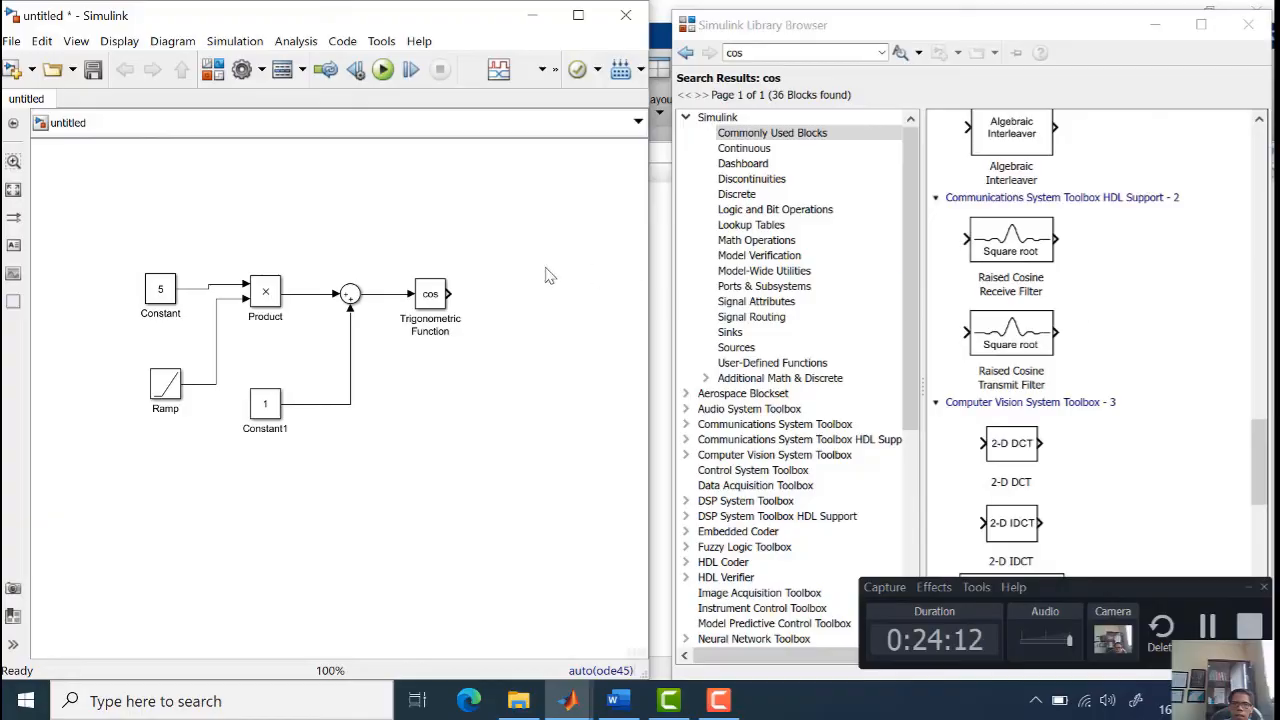
left_click(762, 53)
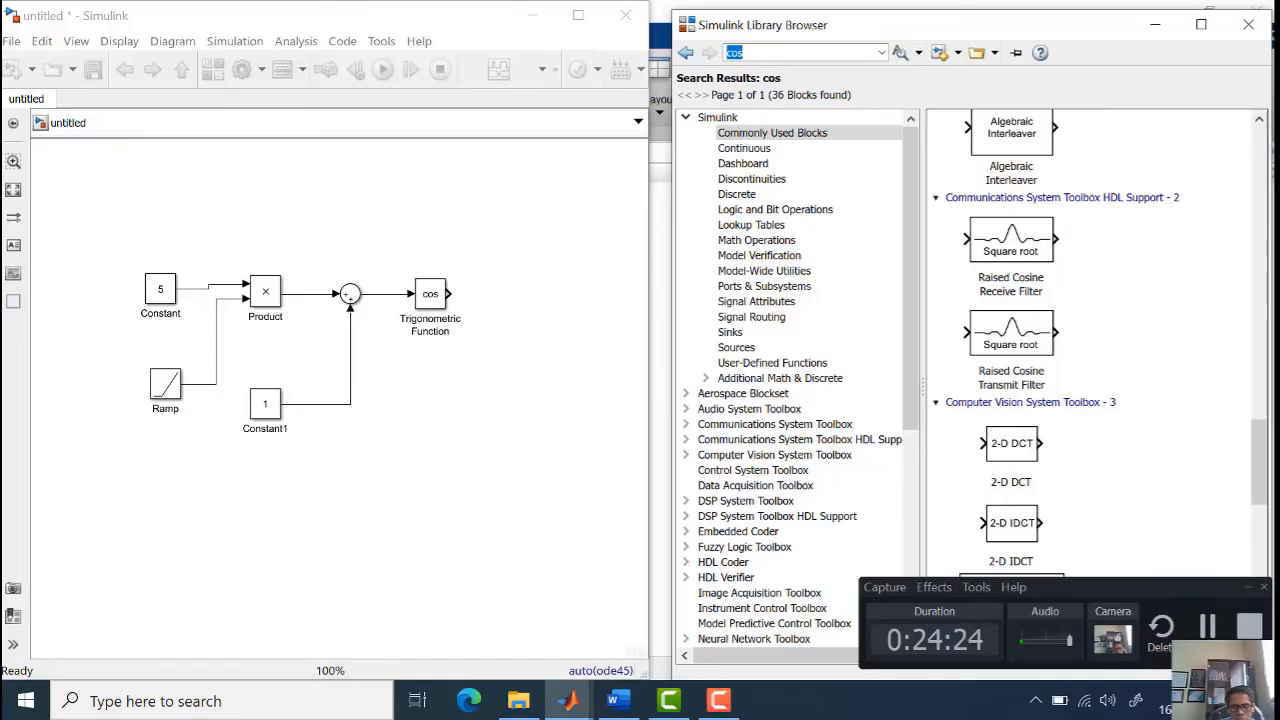
type("gain")
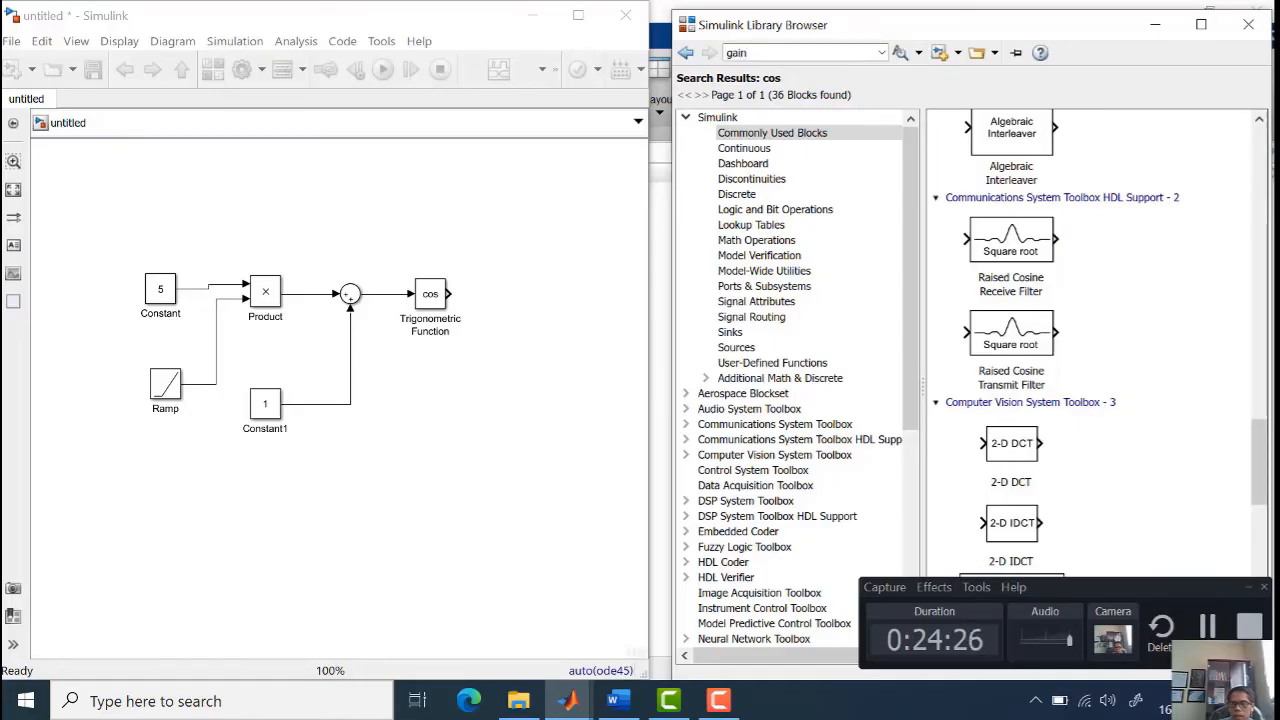
key("Return")
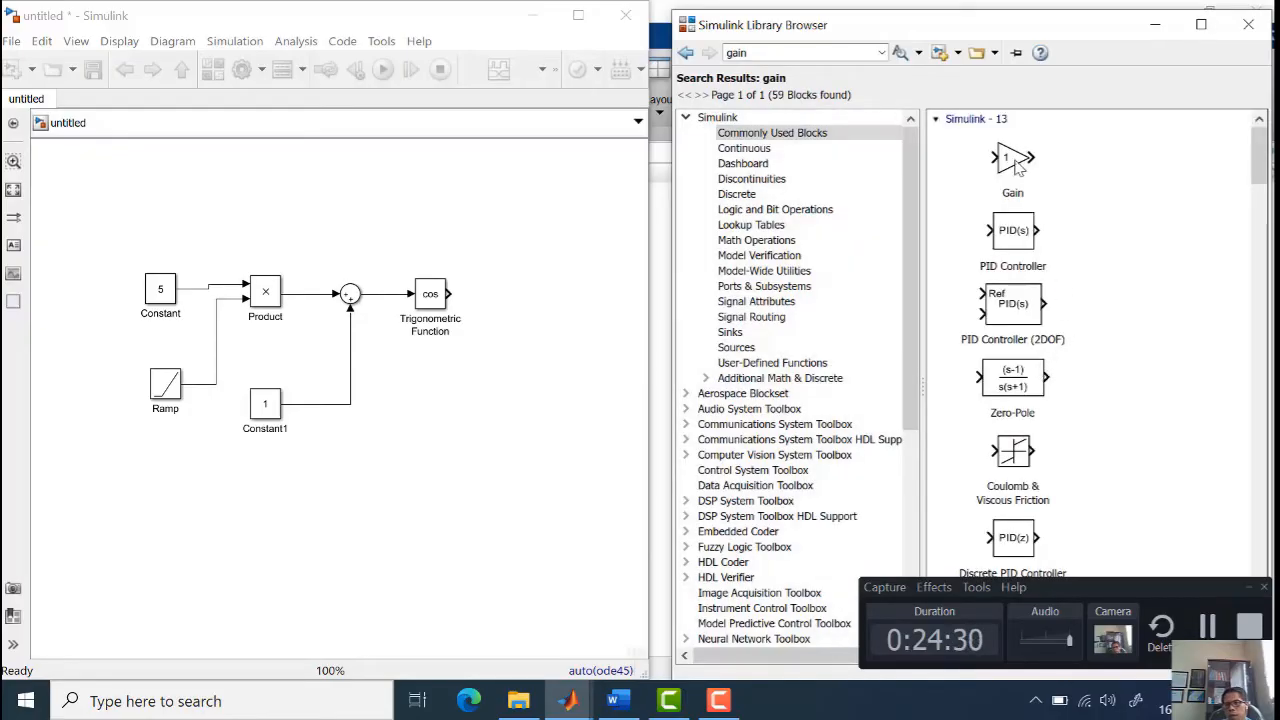
left_click_drag(1015, 160, 495, 302)
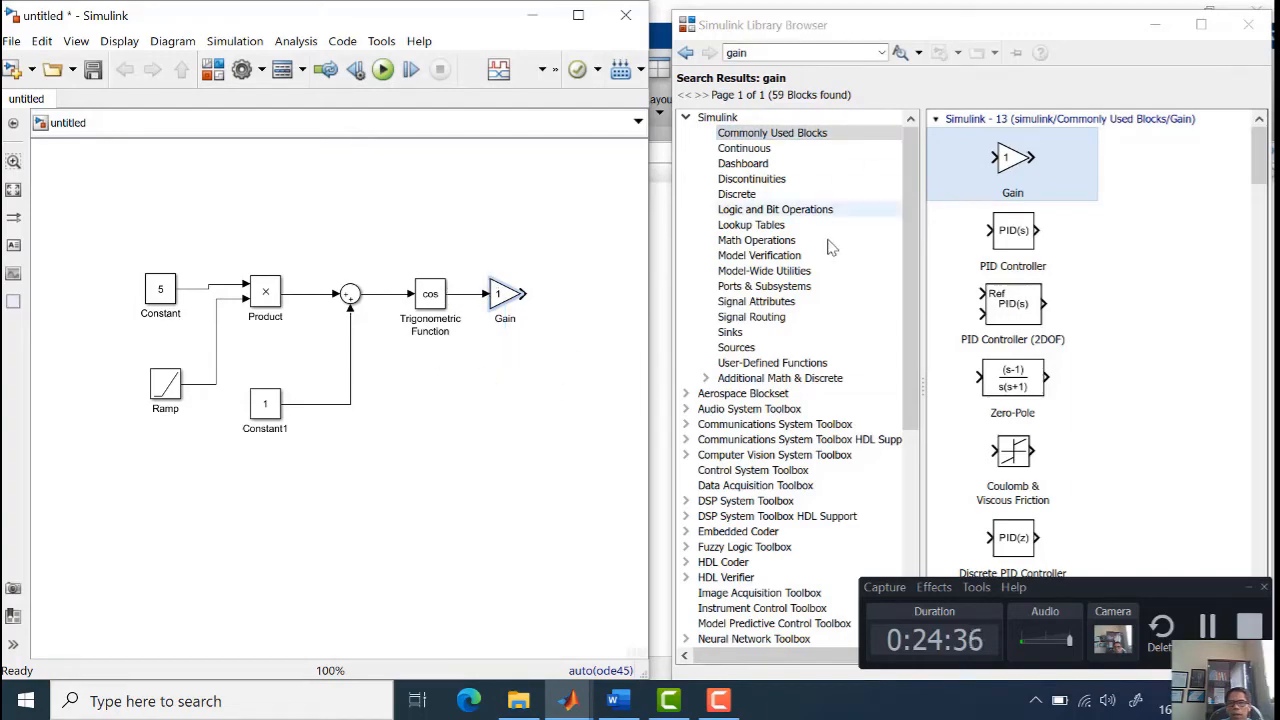
Add a Scope block from the Sinks library after the Gain block and connect the Gain output to it
left_click(765, 333)
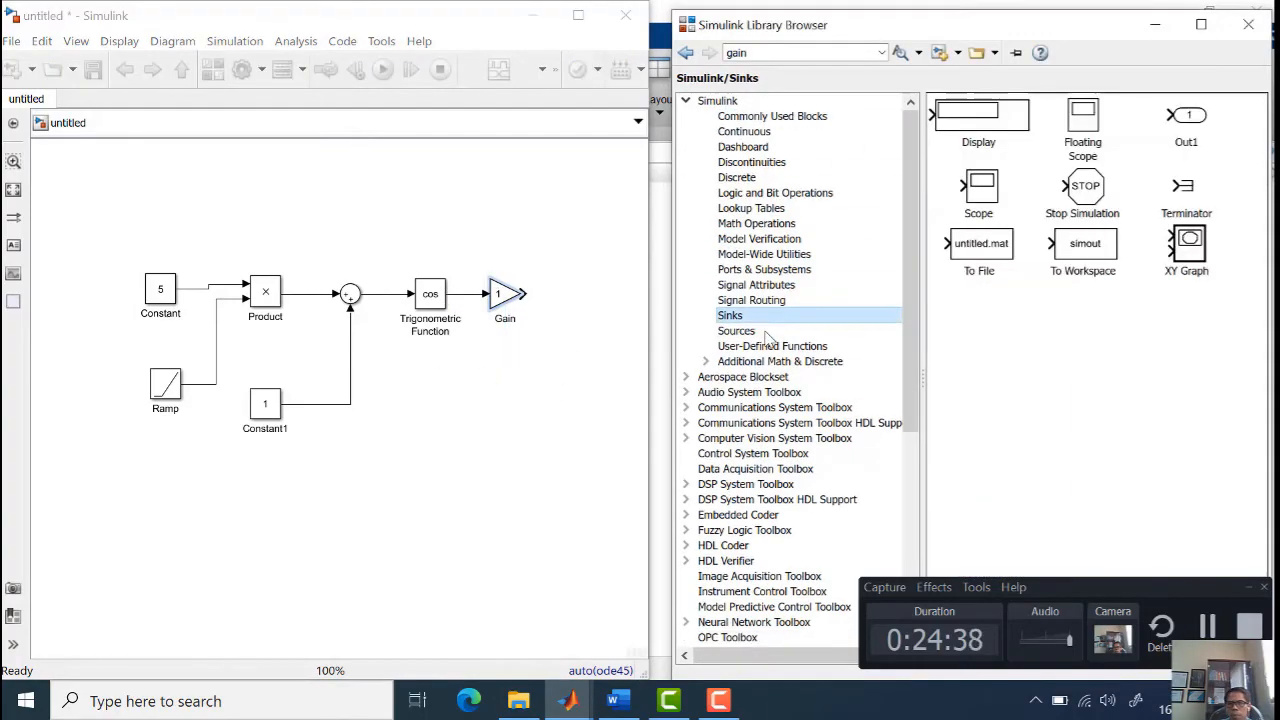
left_click_drag(980, 195, 596, 297)
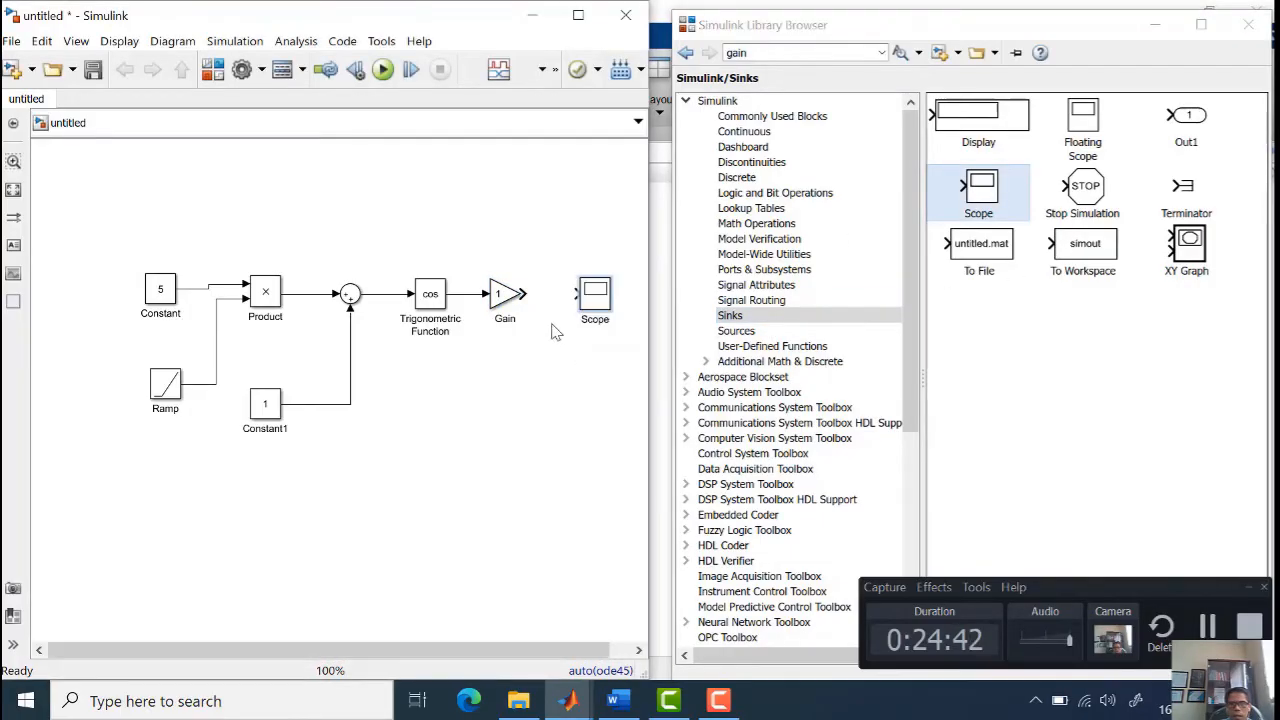
left_click_drag(516, 292, 556, 294)
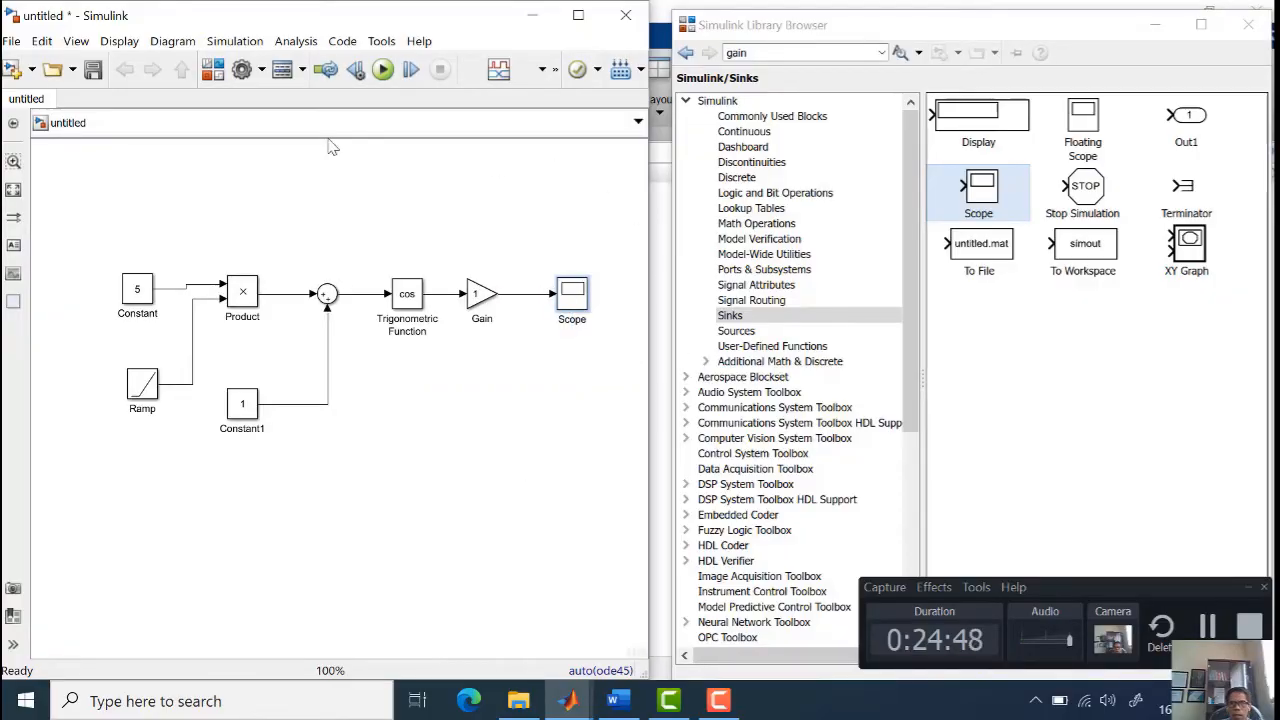
left_click(1210, 627)
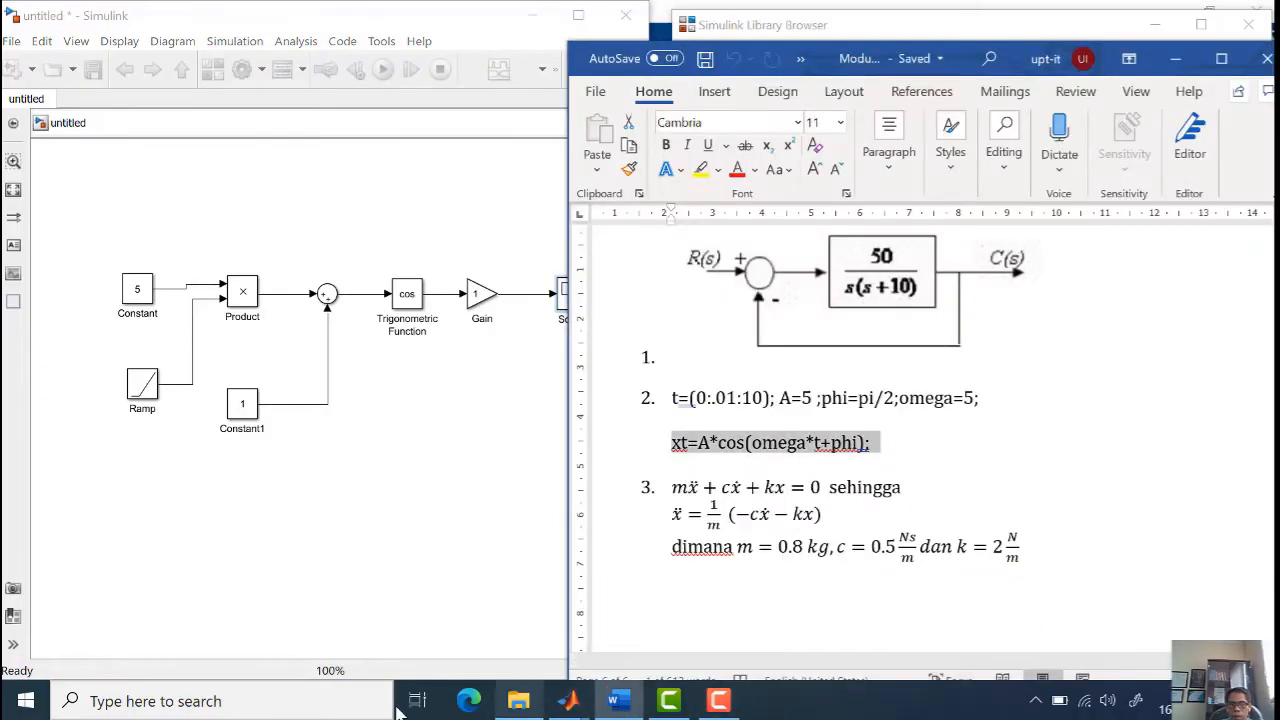
left_click(719, 702)
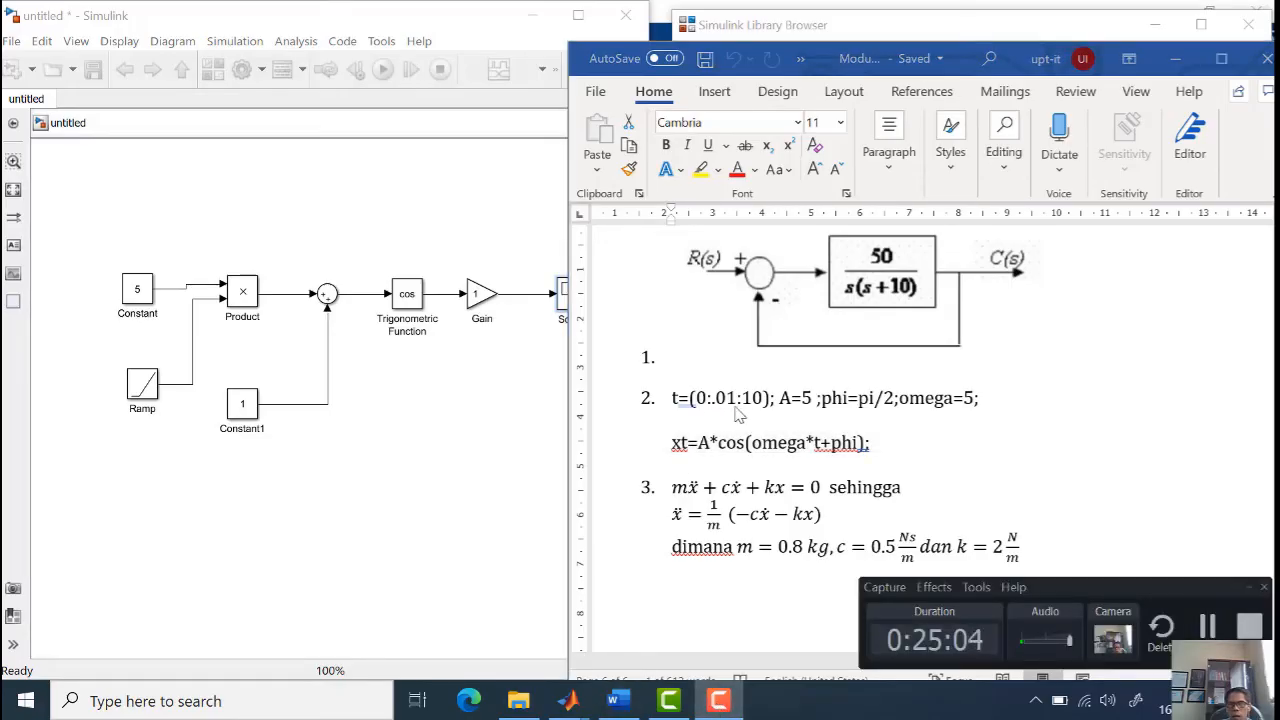
Set the Ramp block's slope to 0, start time to 0.01 and initial output to 10
double_click(142, 384)
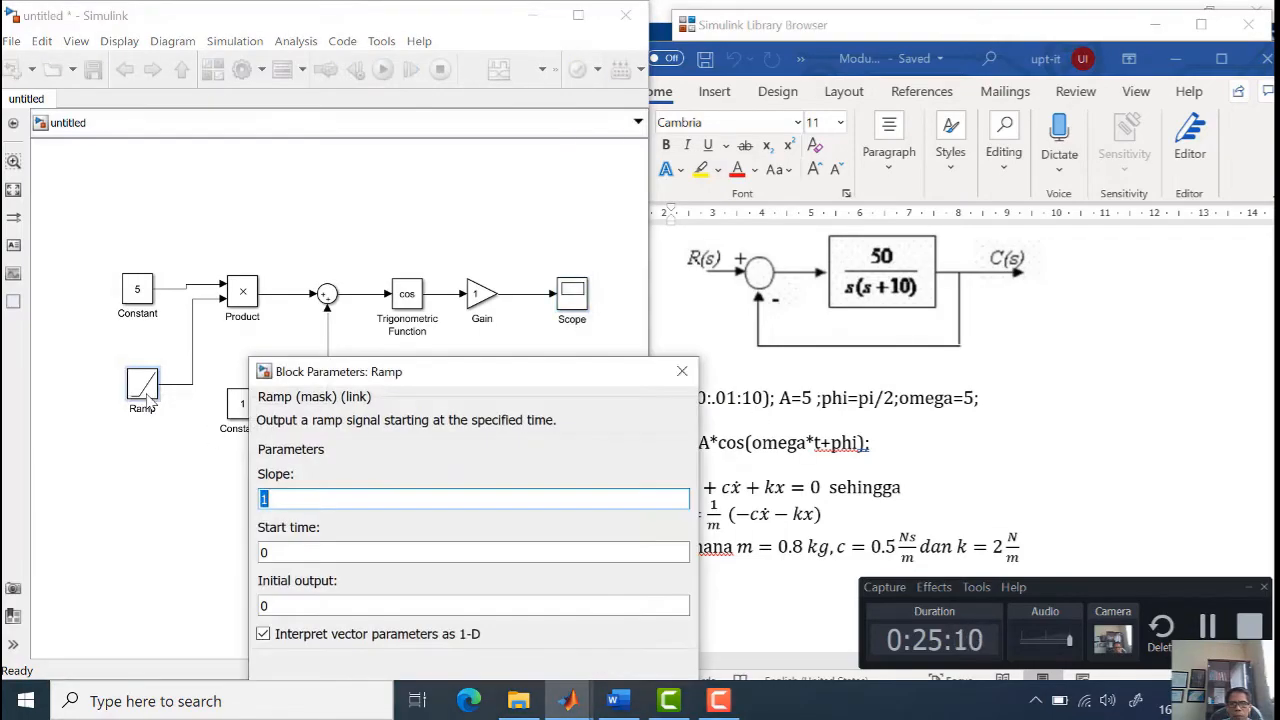
type("0")
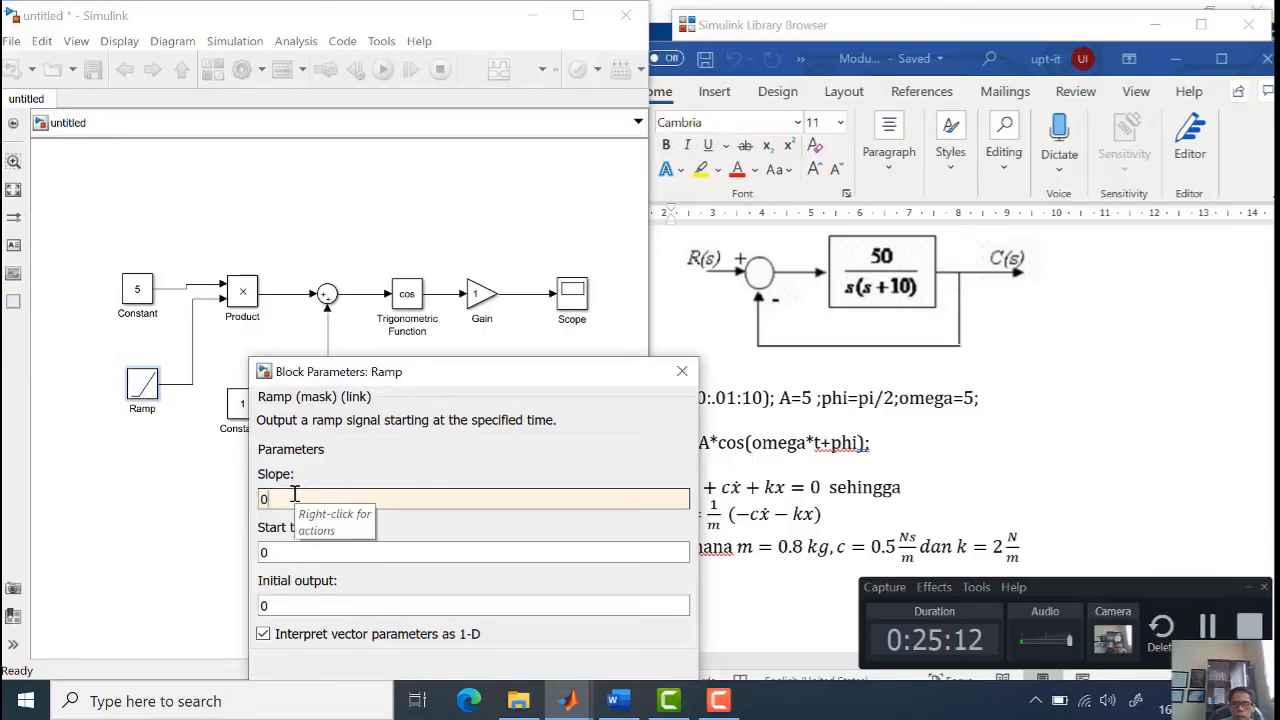
double_click(281, 551)
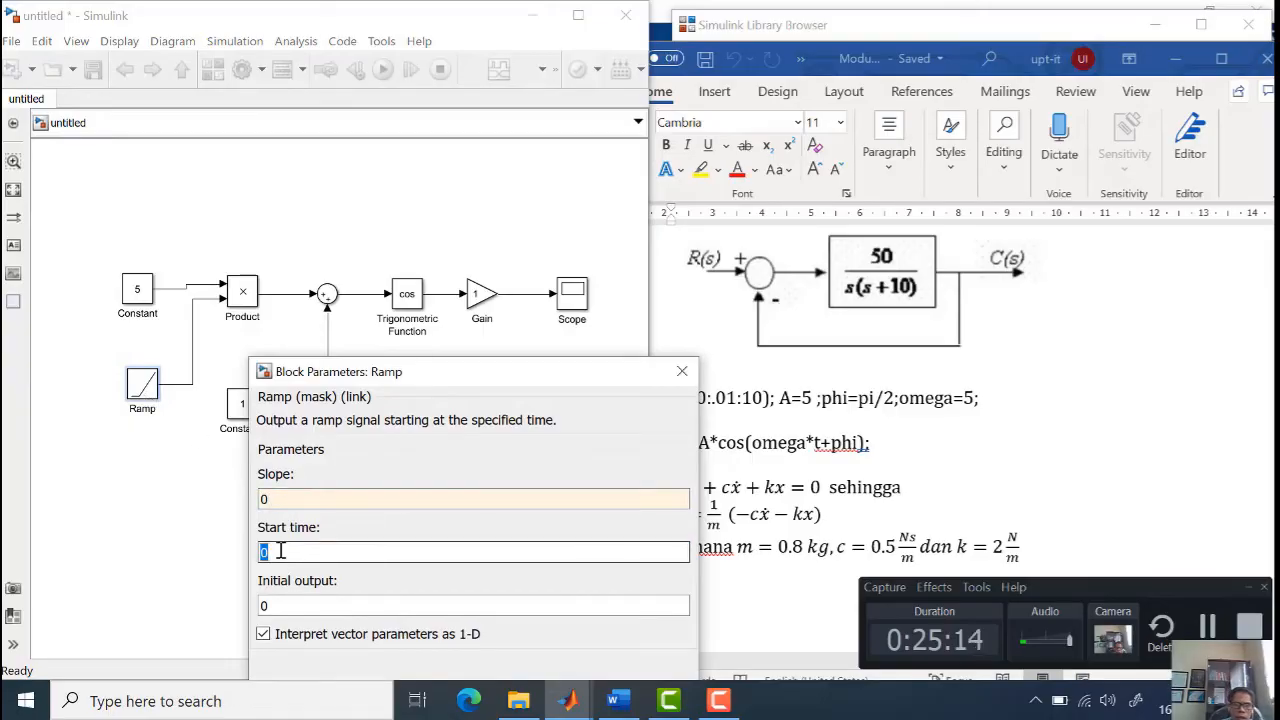
type("0.")
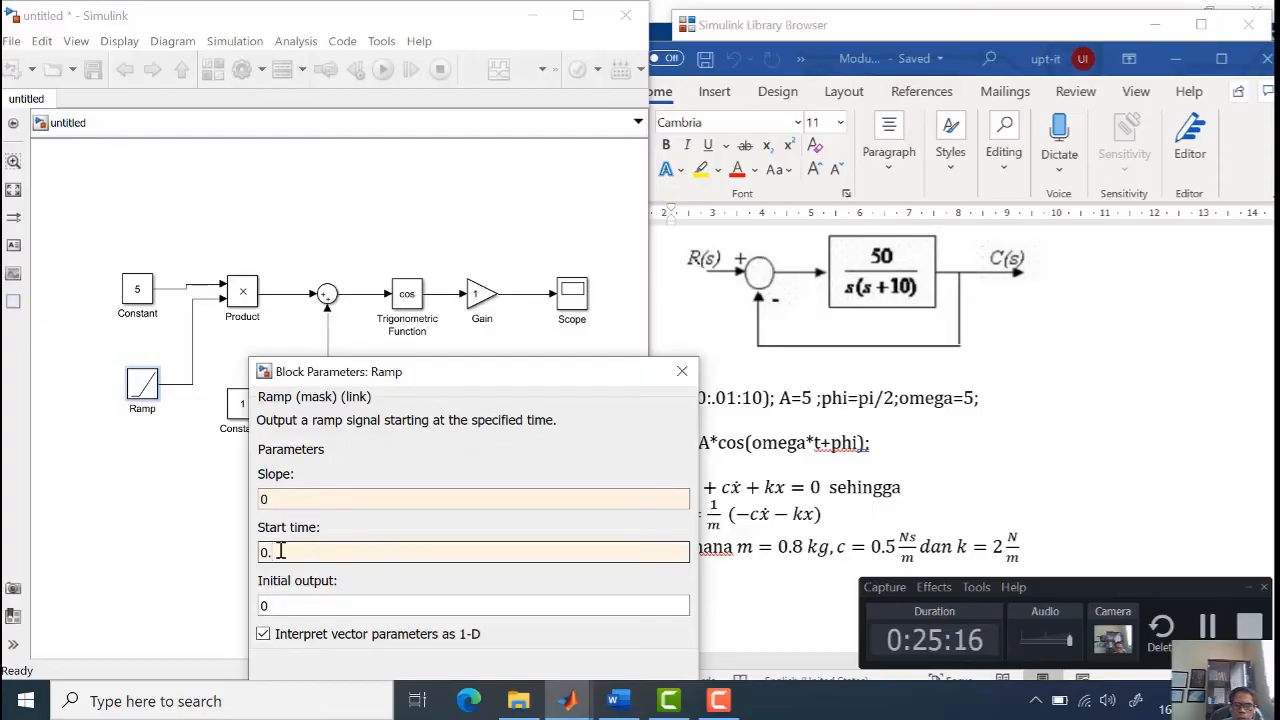
type("01")
left_click(286, 605)
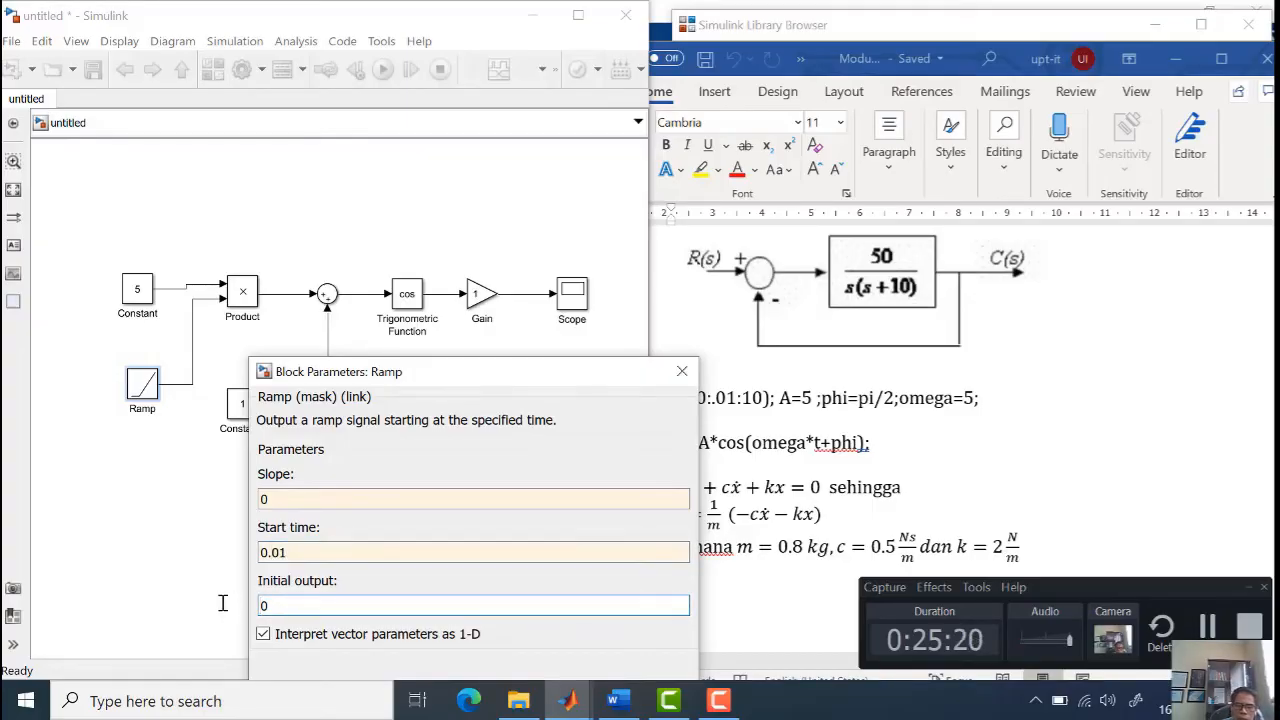
type("1")
left_click_drag(583, 371, 672, 46)
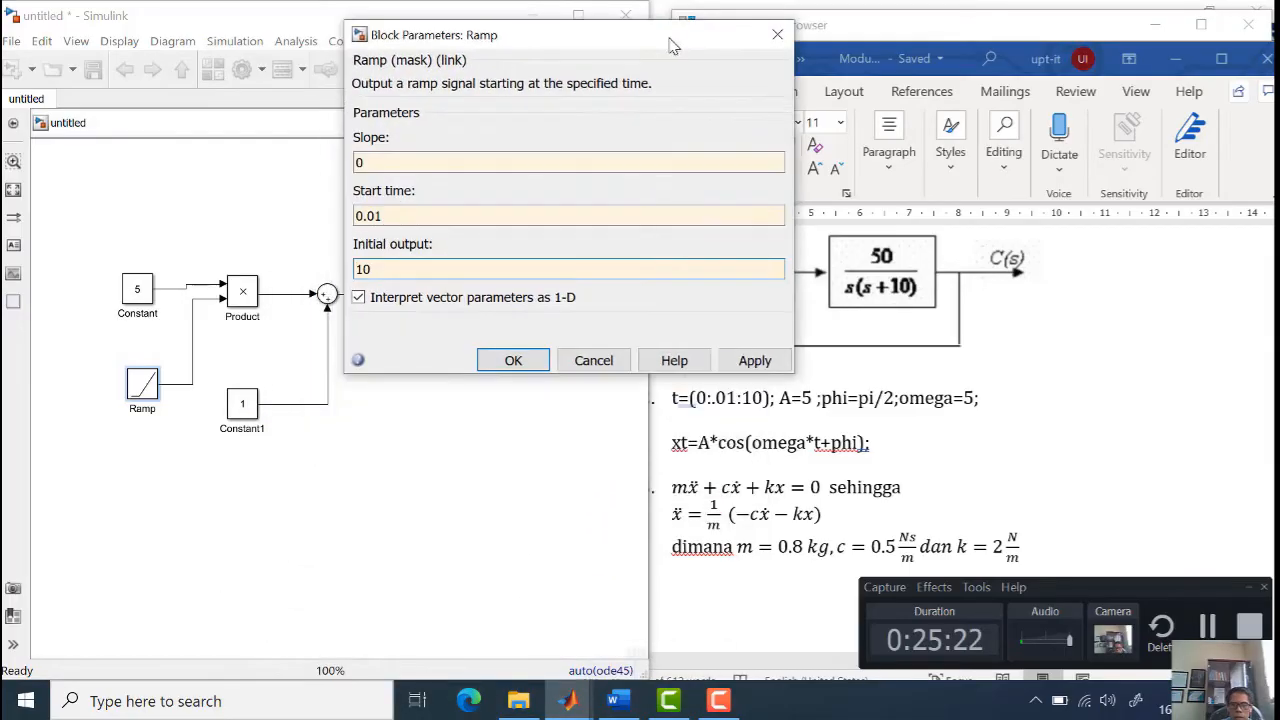
left_click(513, 362)
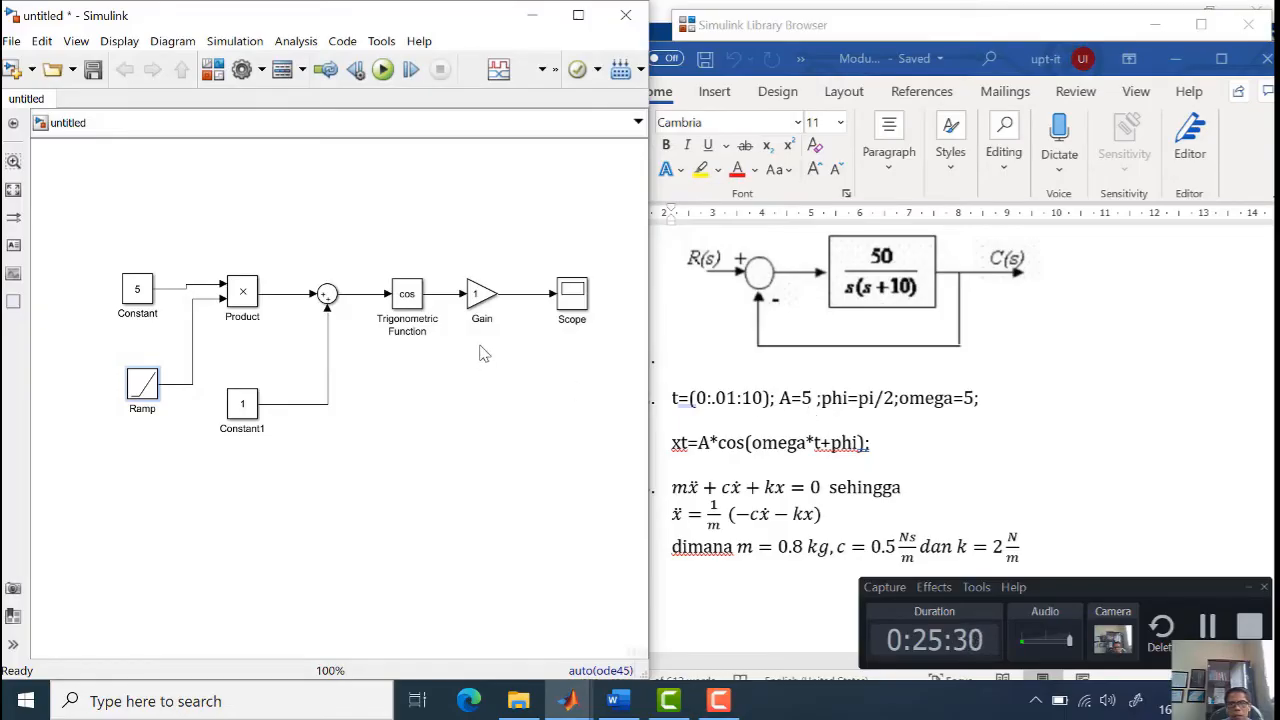
Set the Gain block's gain to 5 for the amplitude A
left_click(476, 300)
double_click(475, 304)
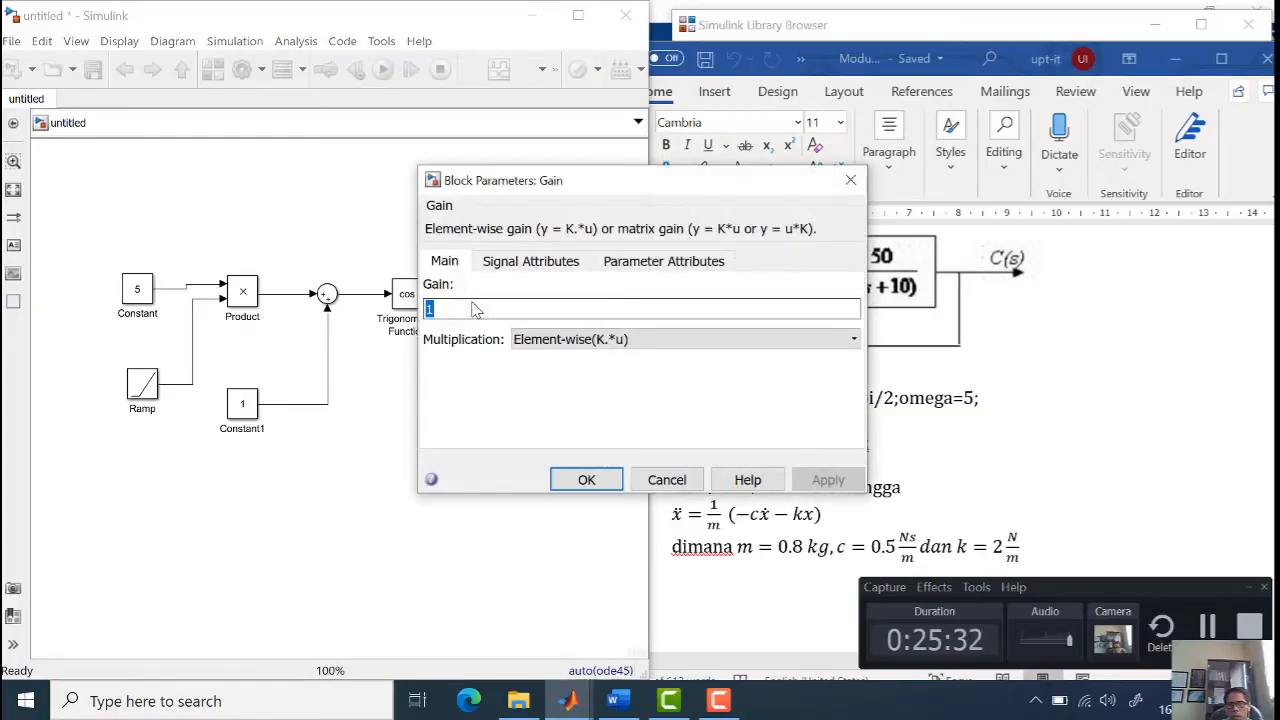
type("5")
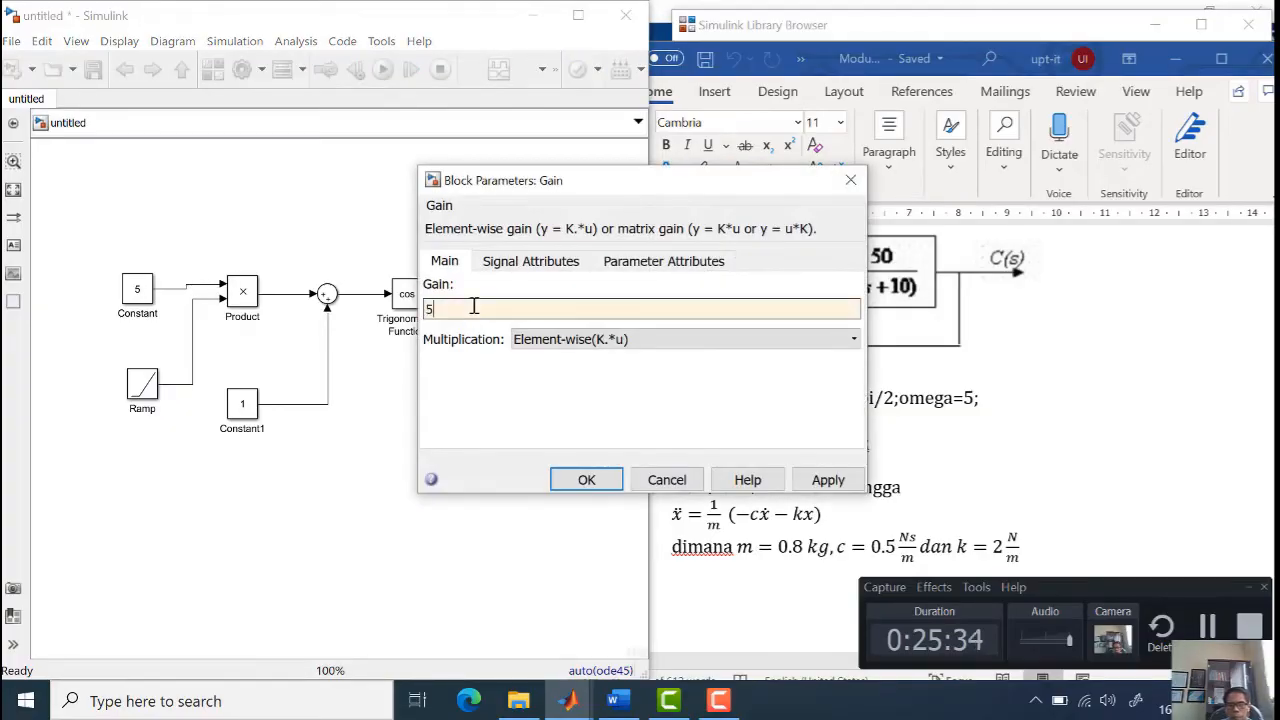
left_click(586, 479)
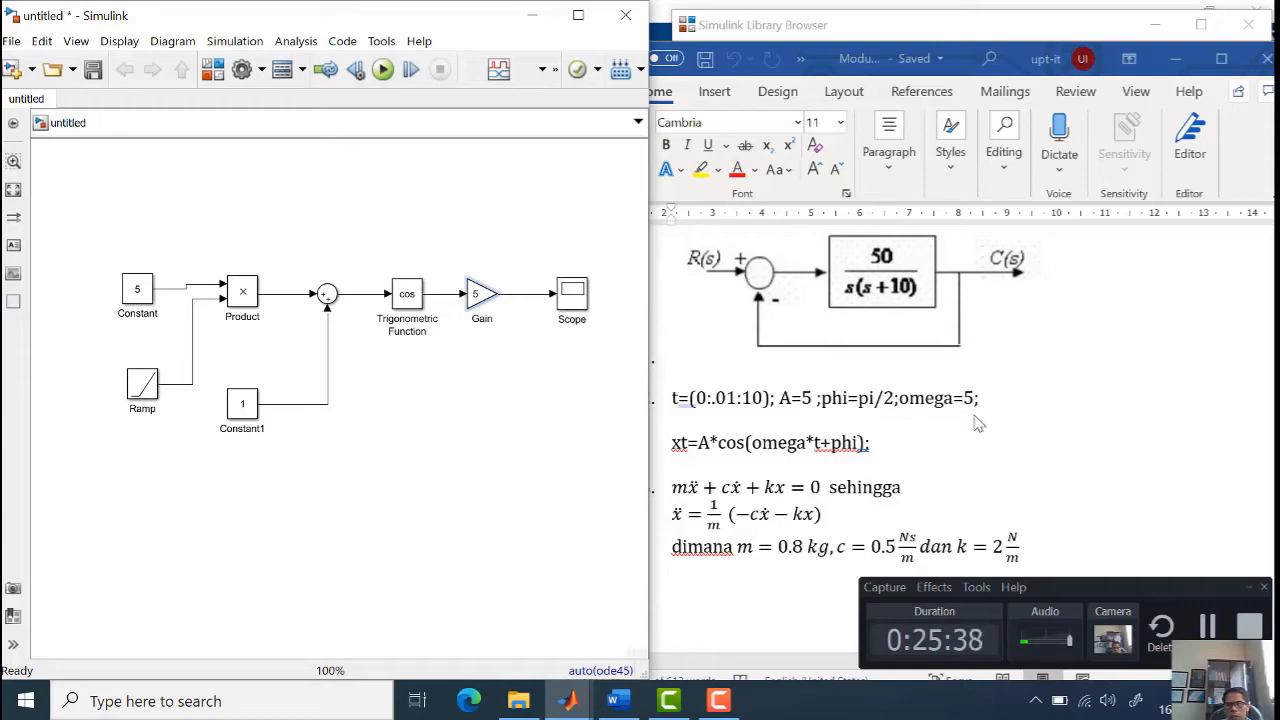
left_click(137, 308)
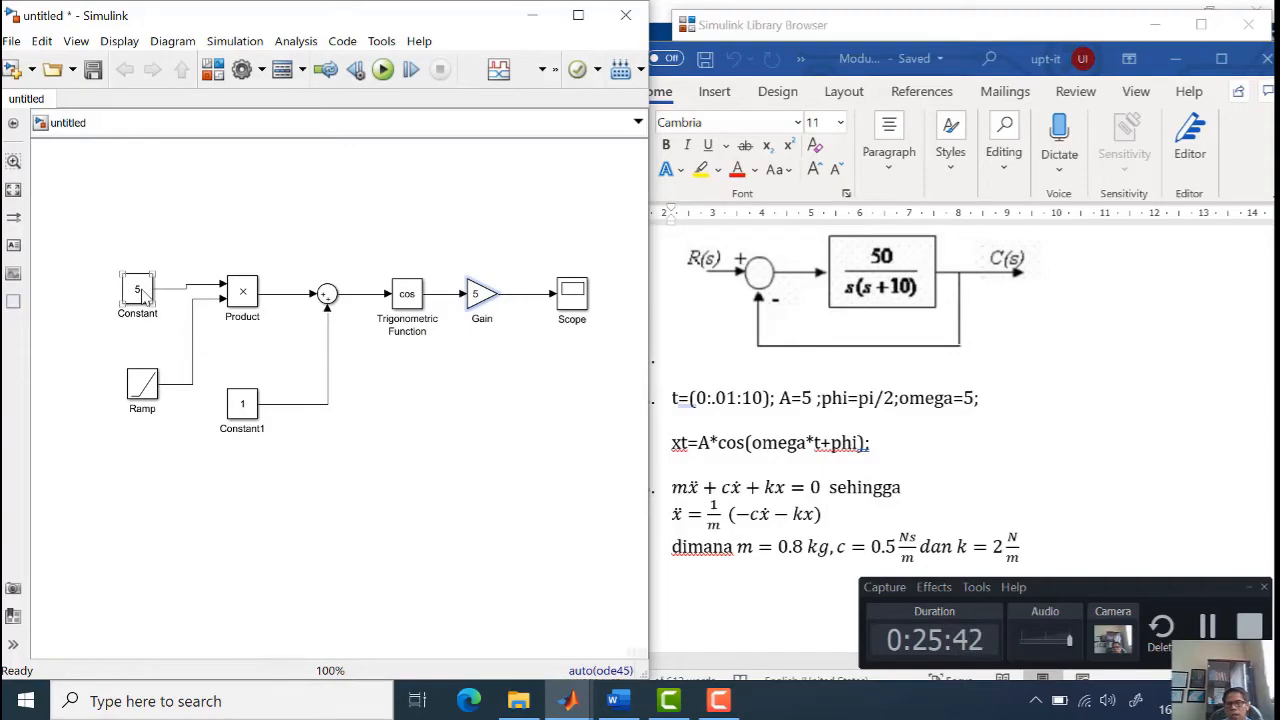
left_click(534, 434)
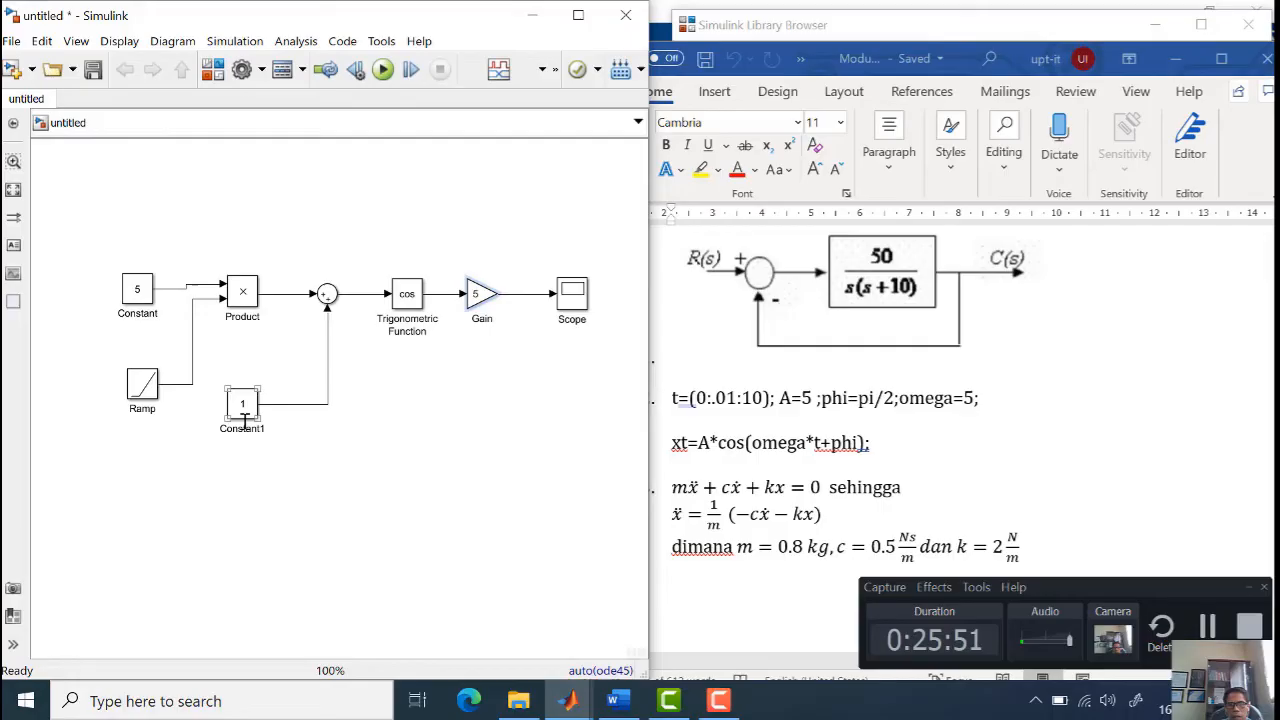
Set the constant value of the lower Constant block feeding the Sum to 1.57 for the phase phi
left_click(245, 412)
double_click(247, 418)
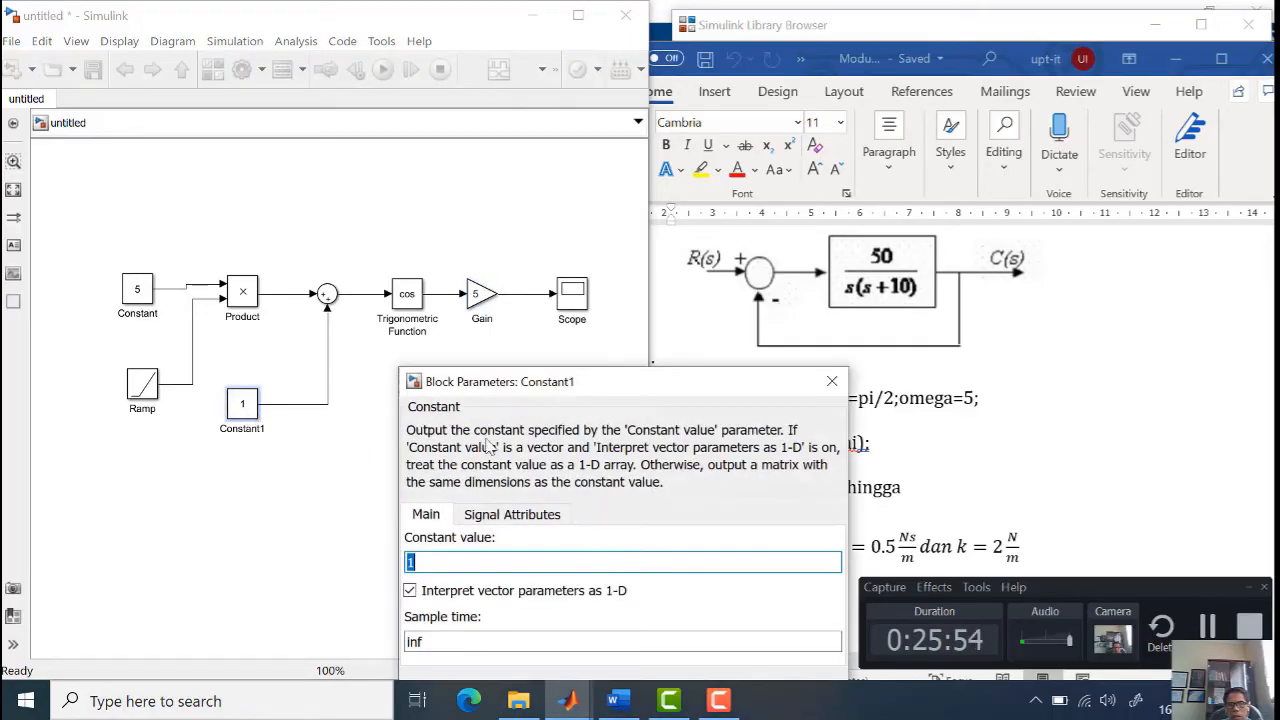
left_click_drag(630, 390, 646, 201)
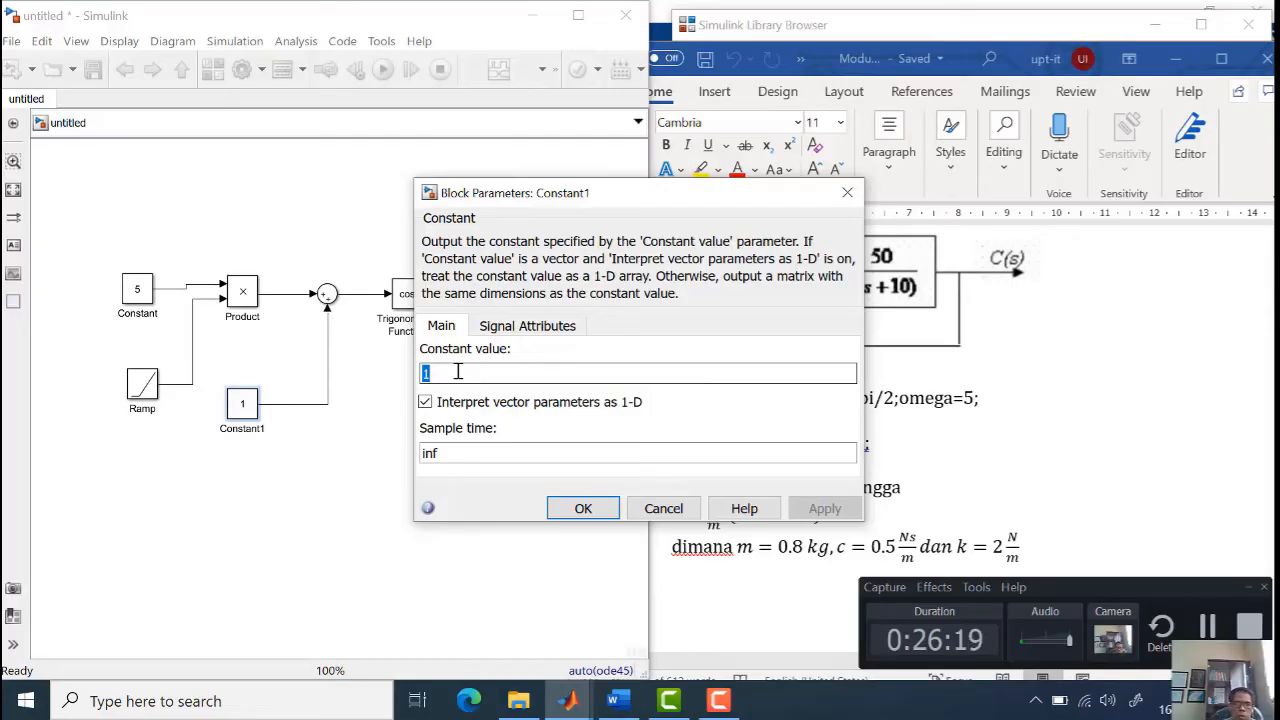
type("1.")
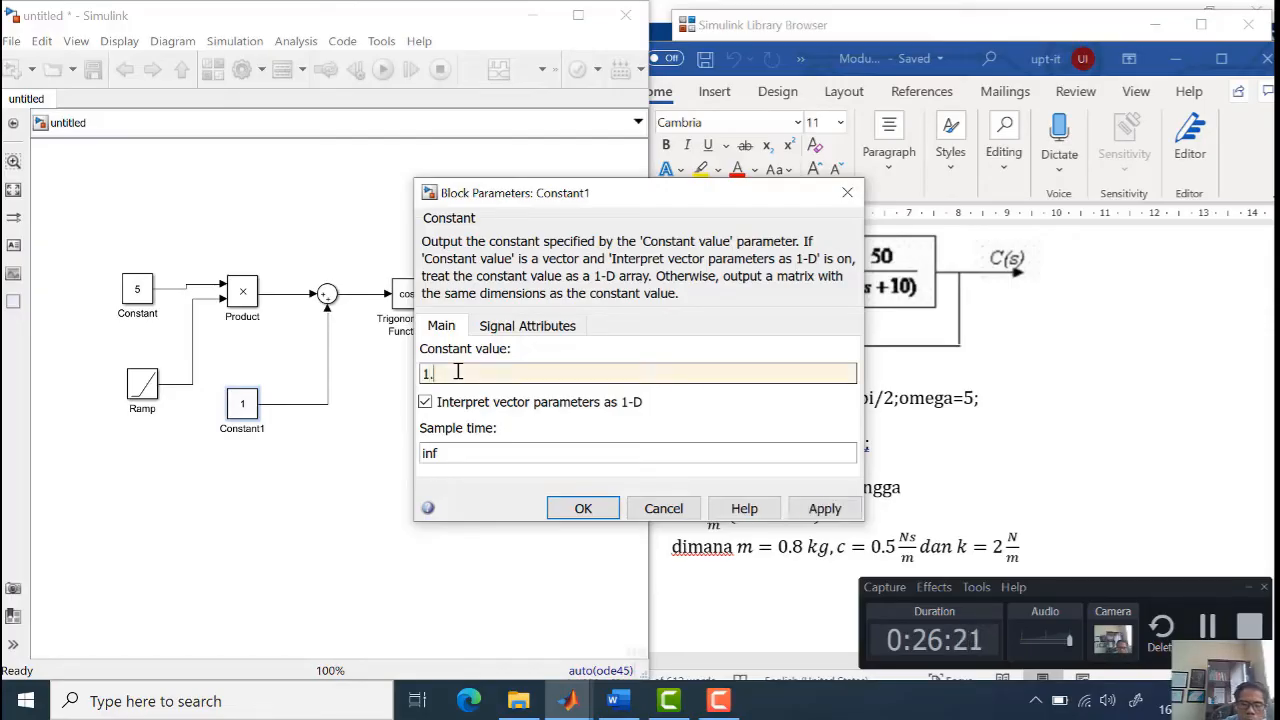
type("57")
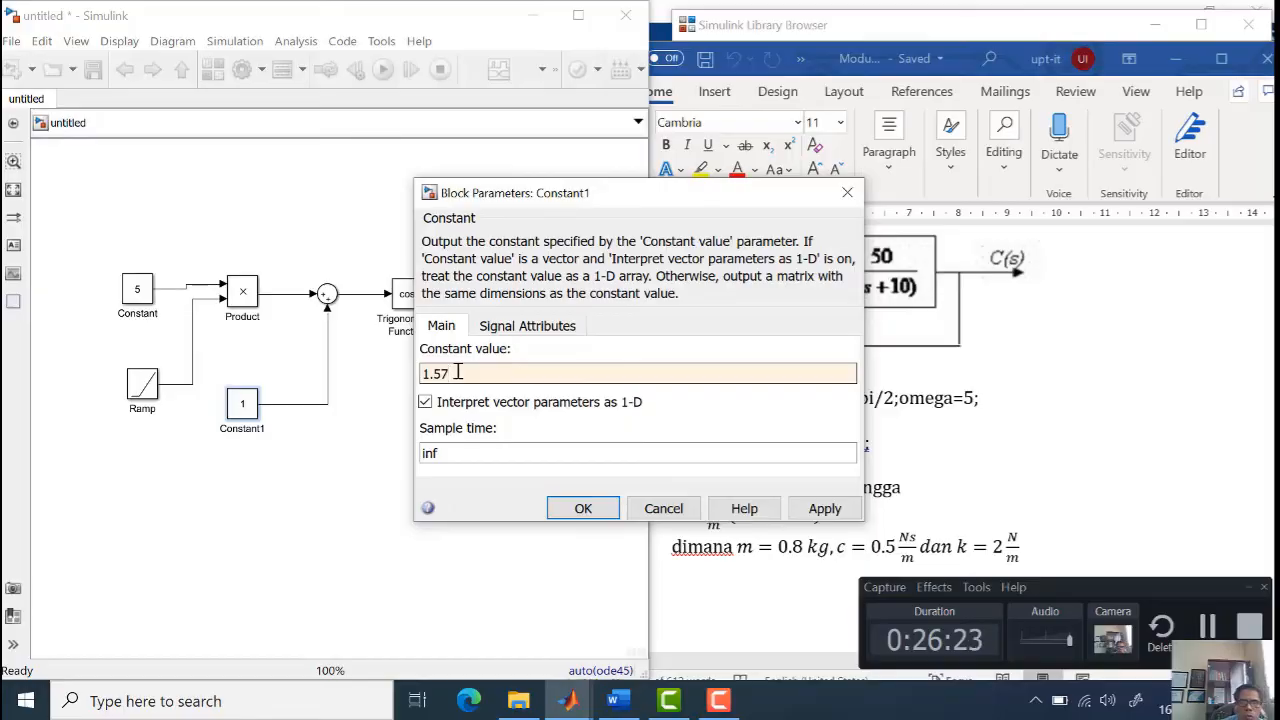
left_click(584, 510)
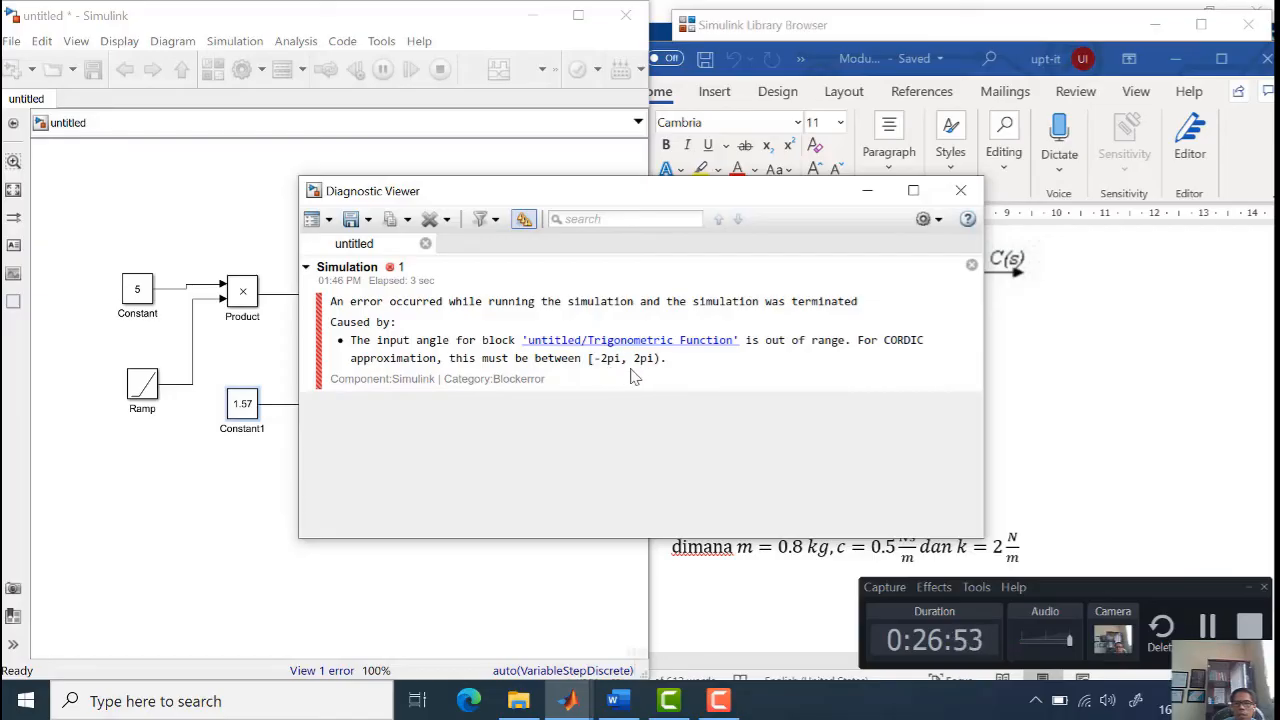
Dismiss the simulation diagnostics, set the Trigonometric Function block's approximation method to None and run the simulation
left_click(962, 192)
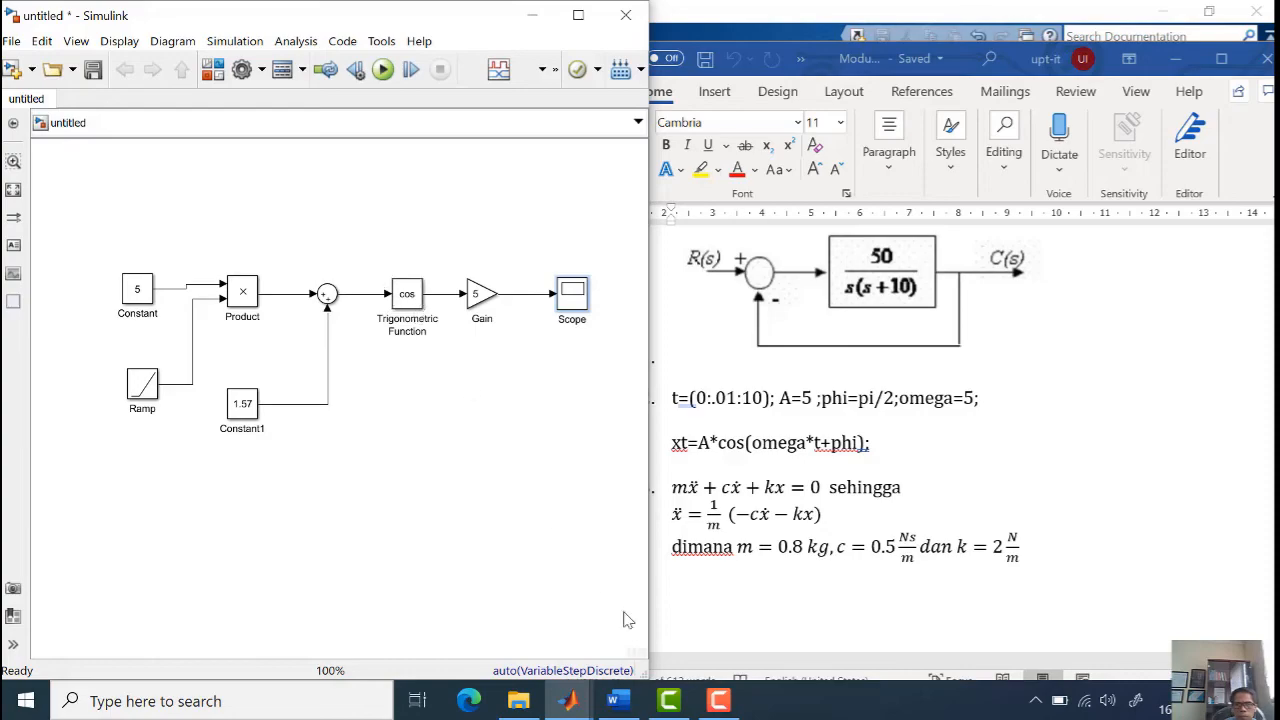
double_click(414, 304)
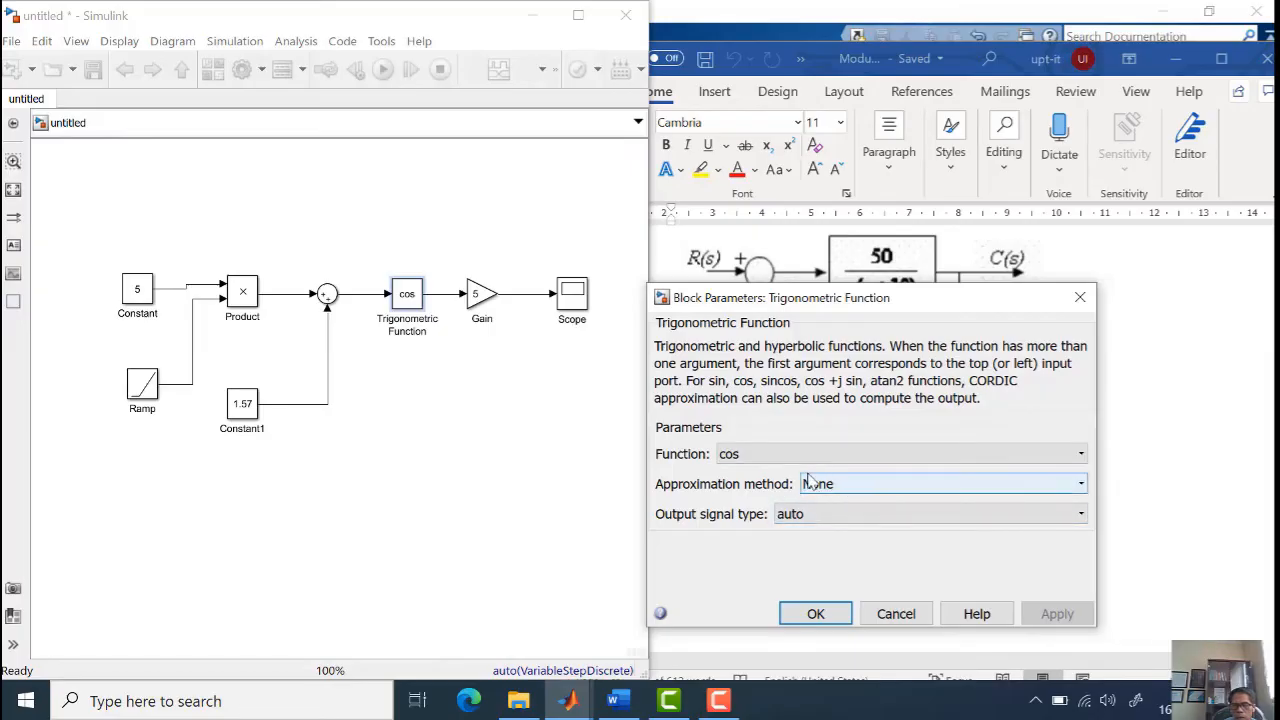
left_click(1082, 485)
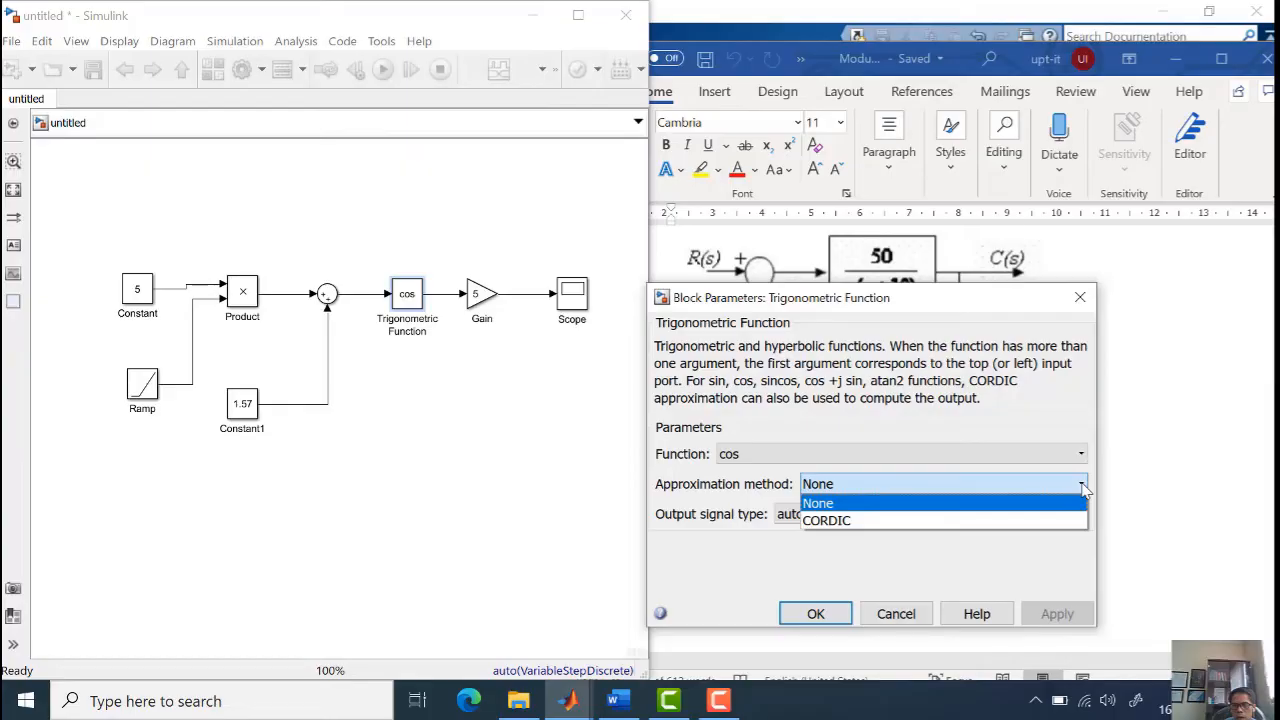
left_click(1013, 504)
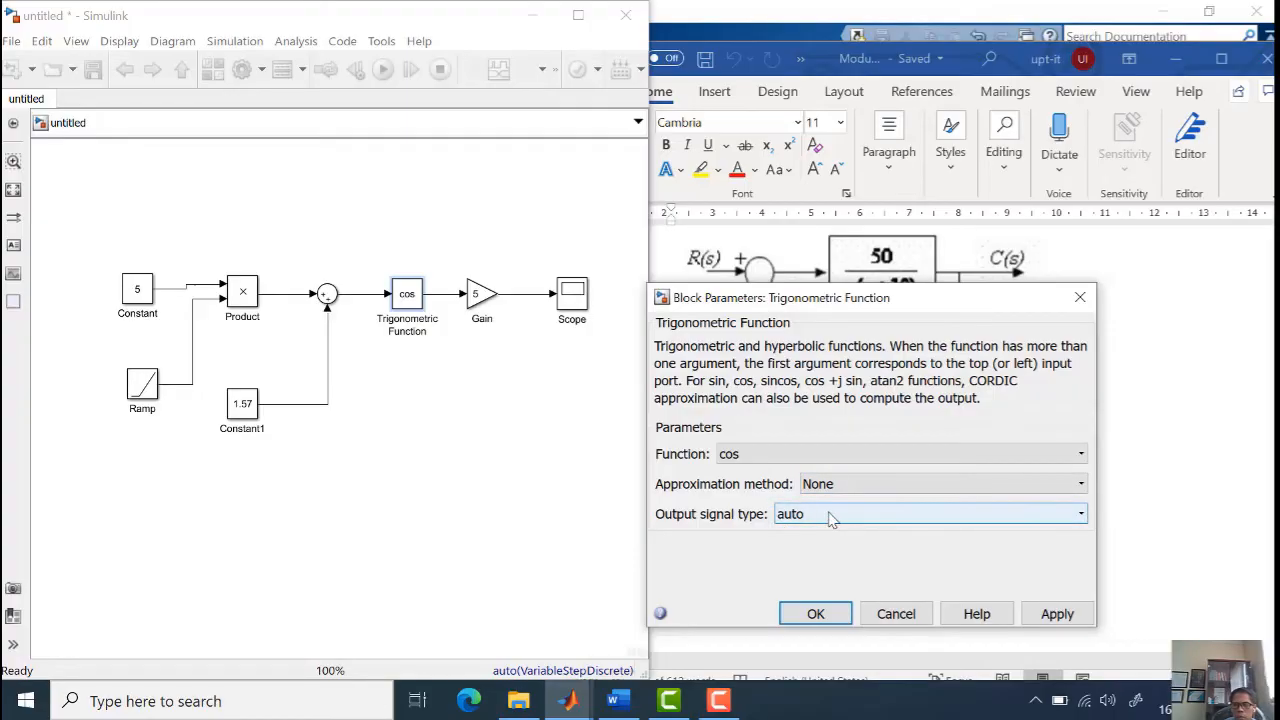
left_click(815, 614)
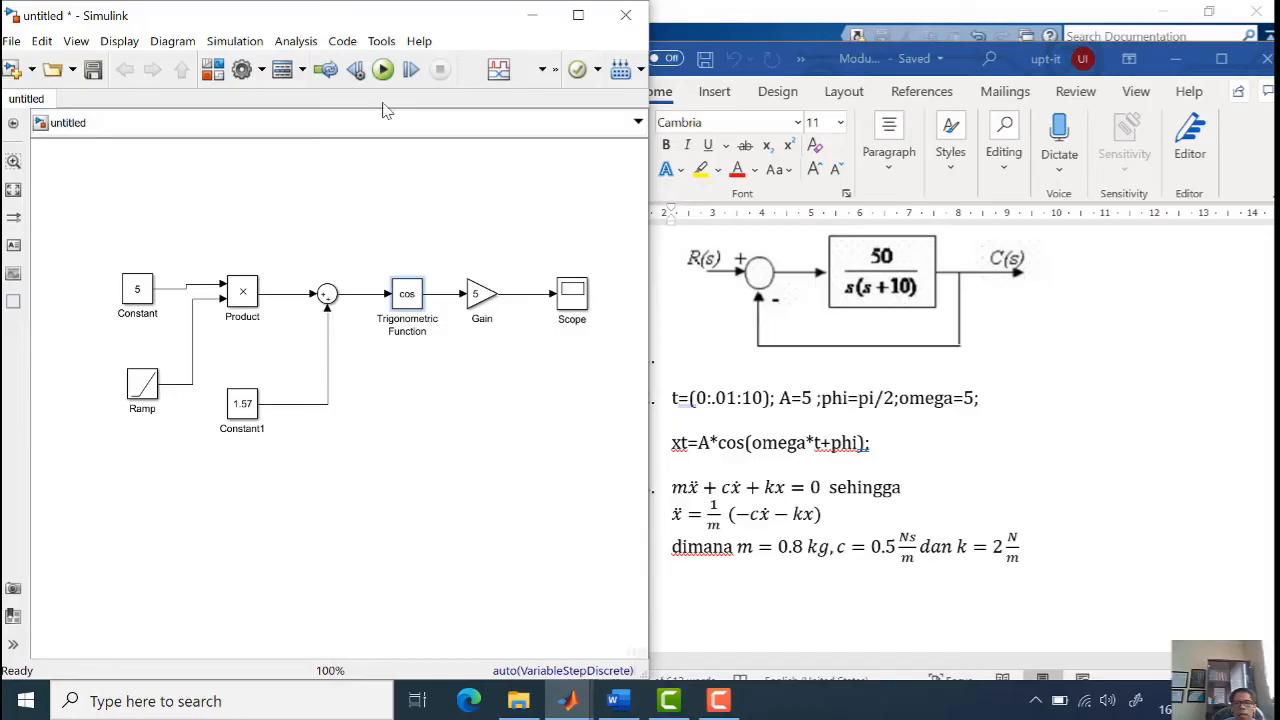
left_click(385, 70)
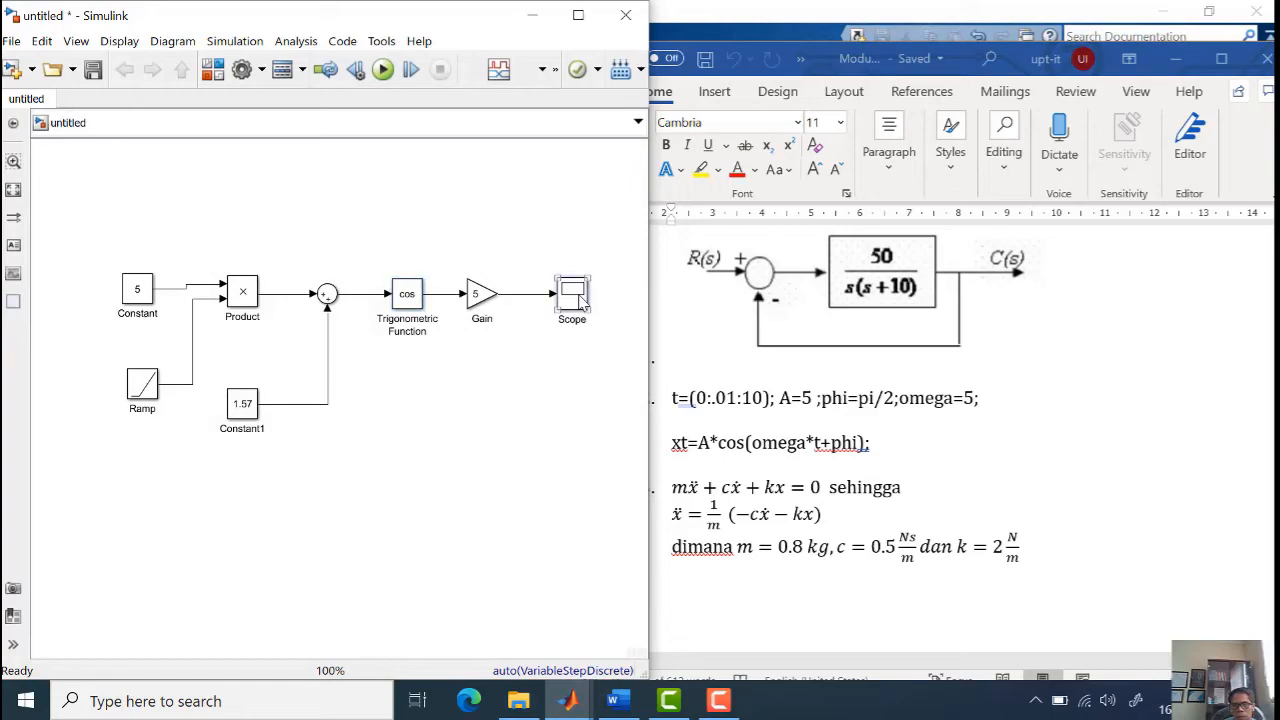
View the simulated cosine signal on the Scope and put the plot away
double_click(573, 294)
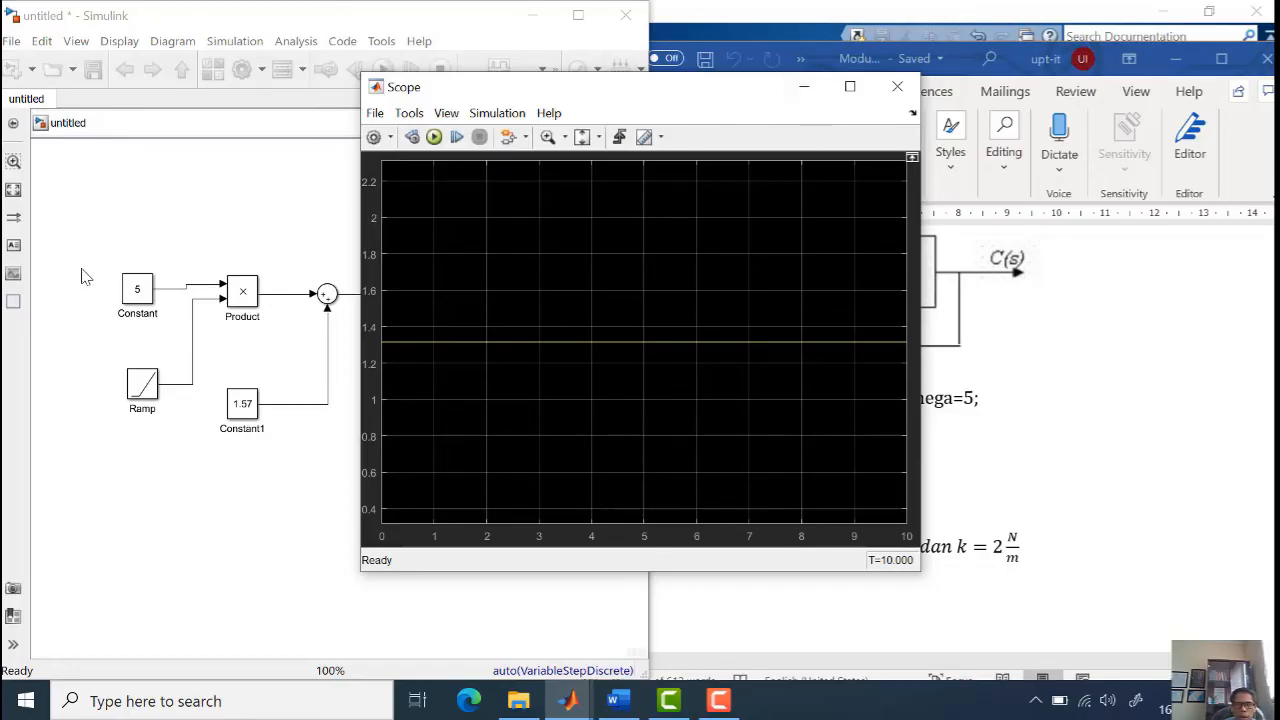
left_click(804, 92)
Insert a Mux between the Gain and the Scope, wired to both, and branch the Ramp signal into its second input
left_click_drag(521, 255, 611, 305)
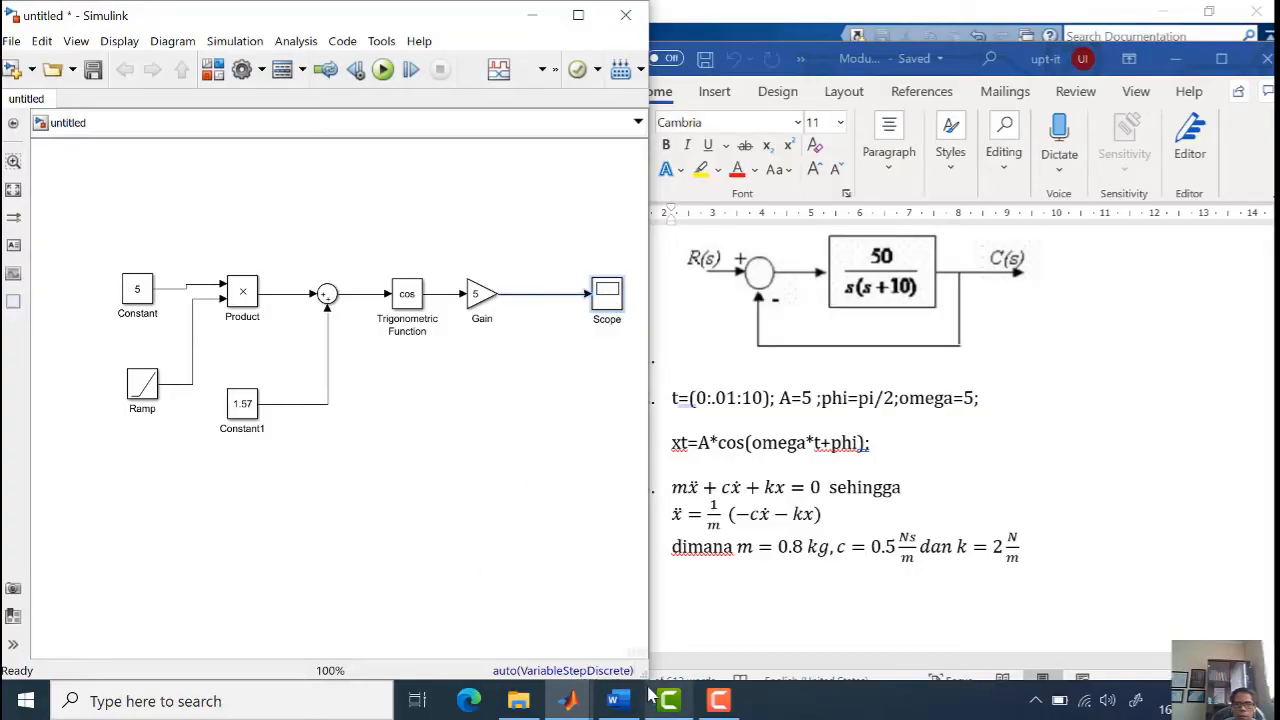
mouse_move(618, 703)
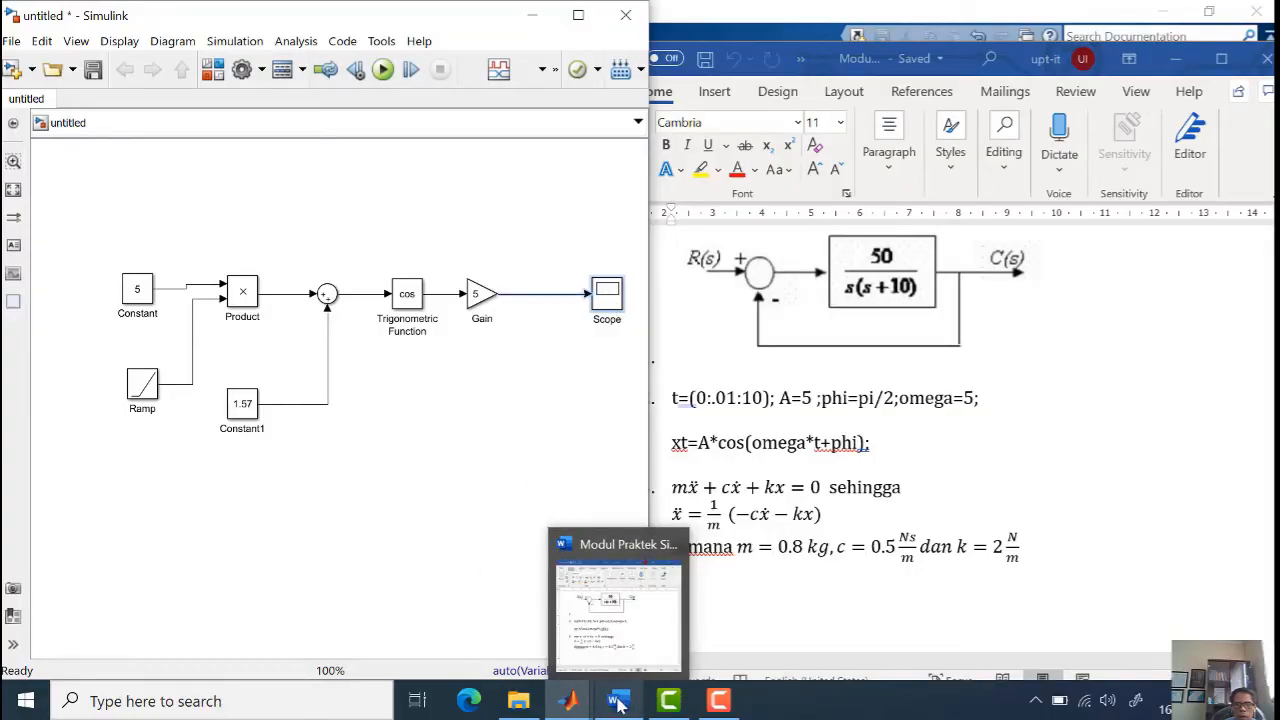
mouse_move(572, 708)
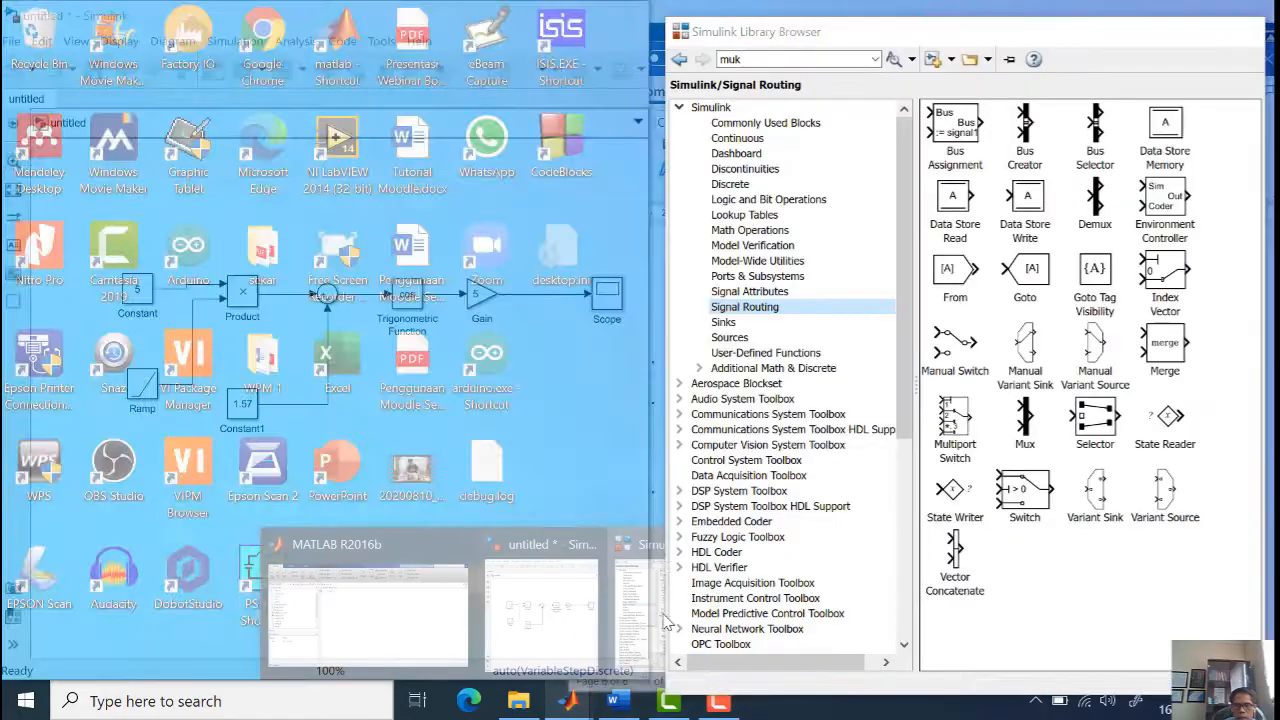
left_click(666, 612)
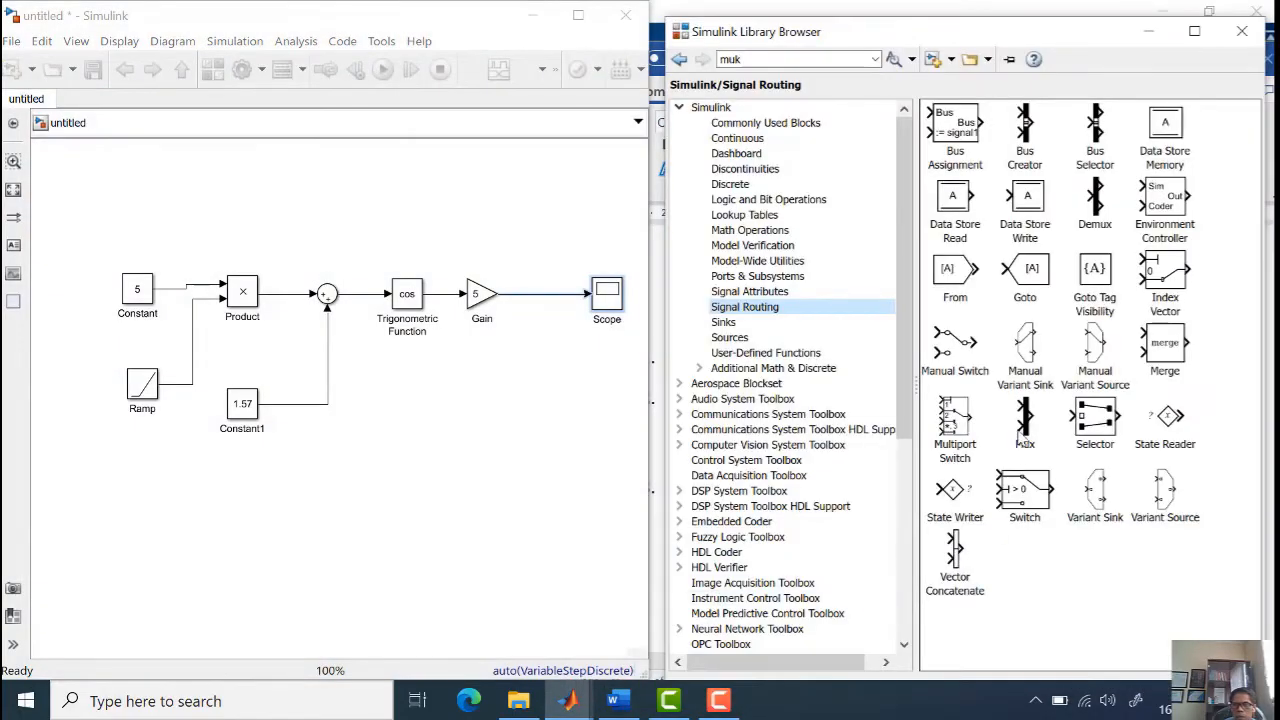
left_click_drag(1028, 422, 565, 312)
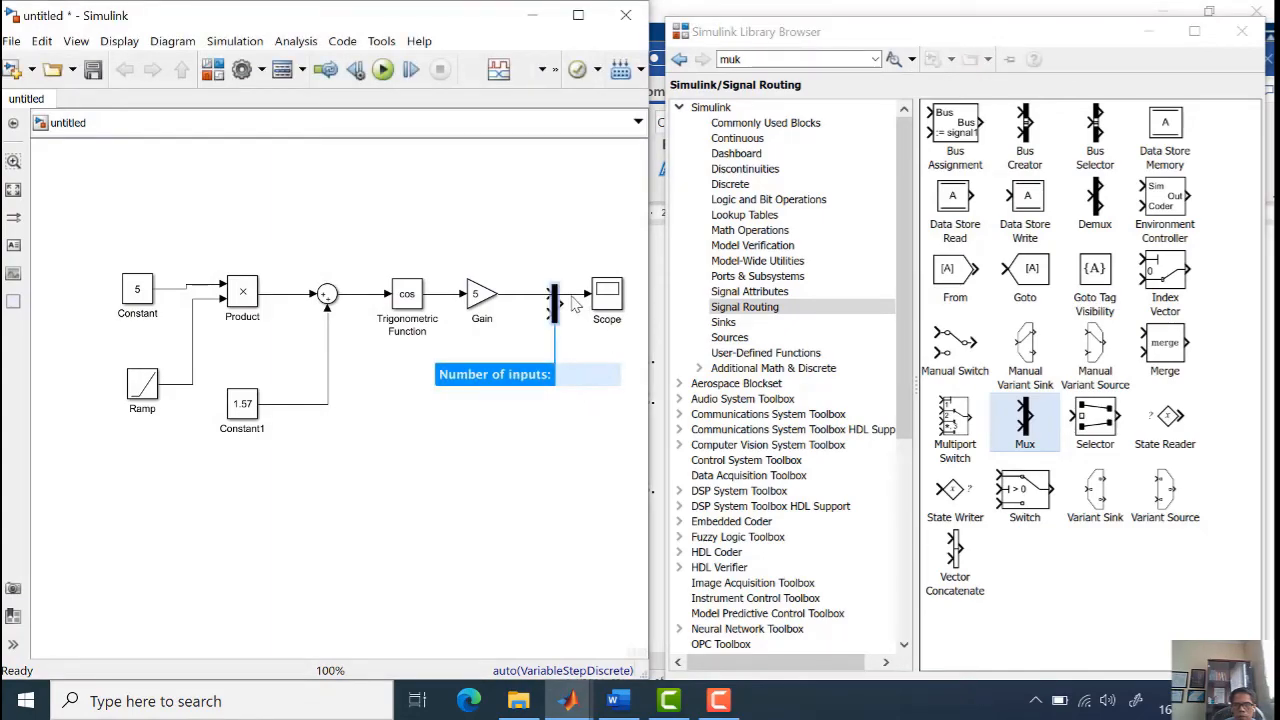
key("Delete")
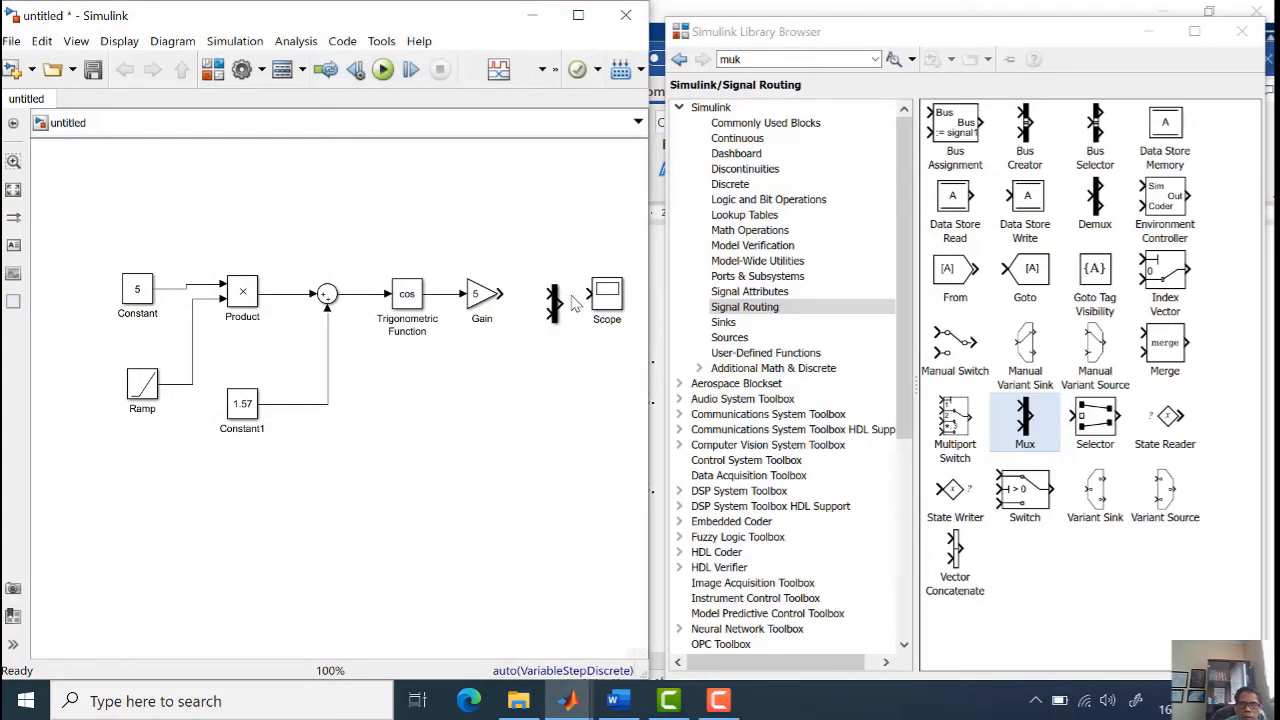
left_click_drag(558, 298, 588, 293)
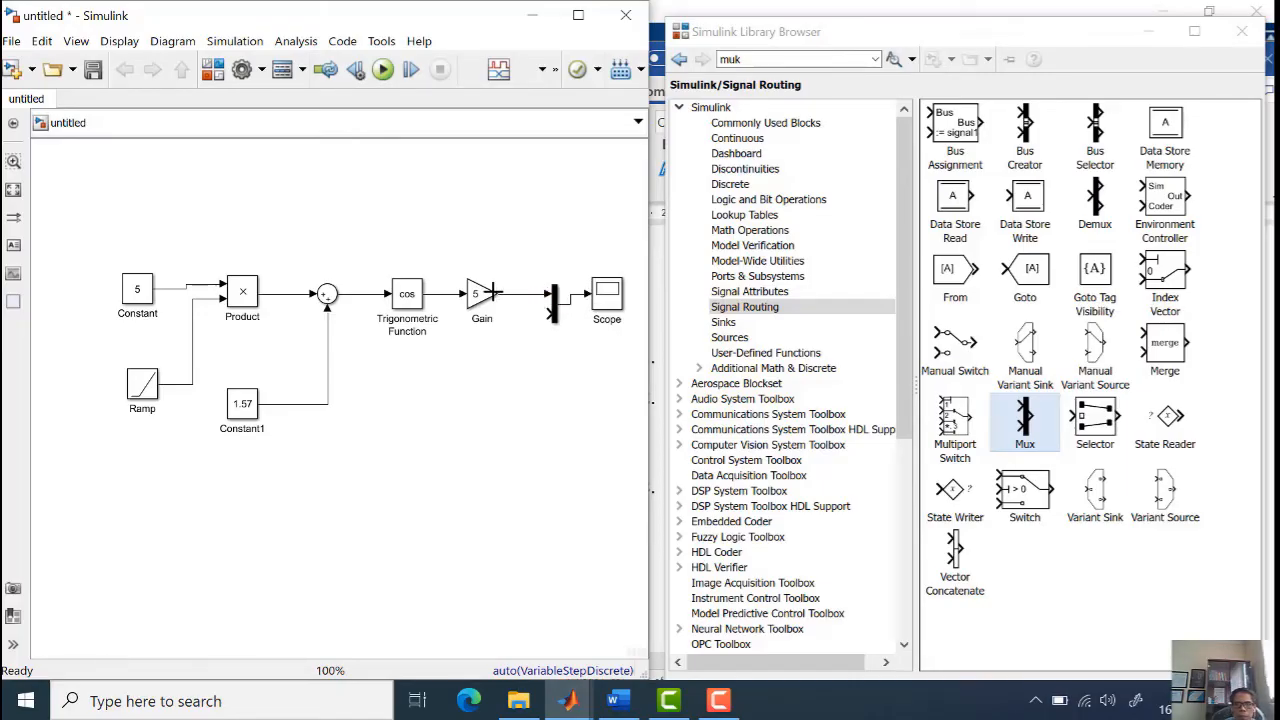
left_click_drag(546, 314, 192, 378)
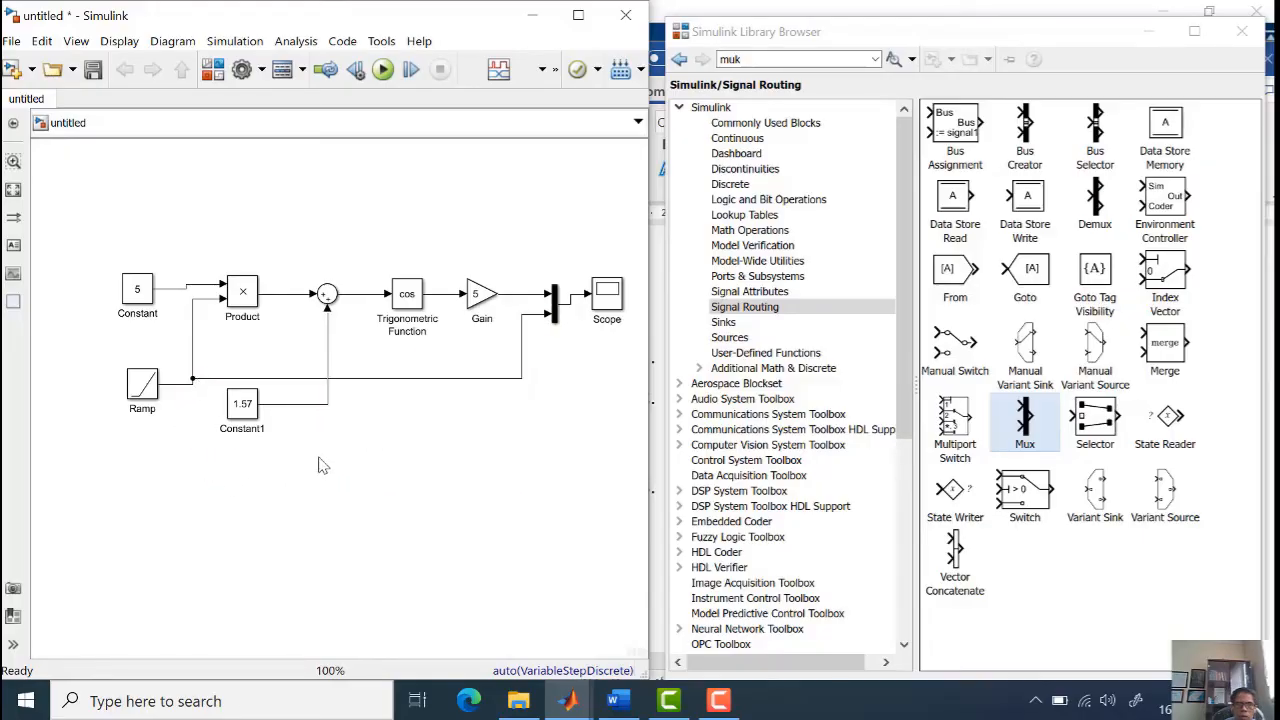
Run the simulation and view the muxed cosine and Ramp signals on the Scope, keeping the plot clear of the block diagram
left_click(383, 69)
left_click(609, 305)
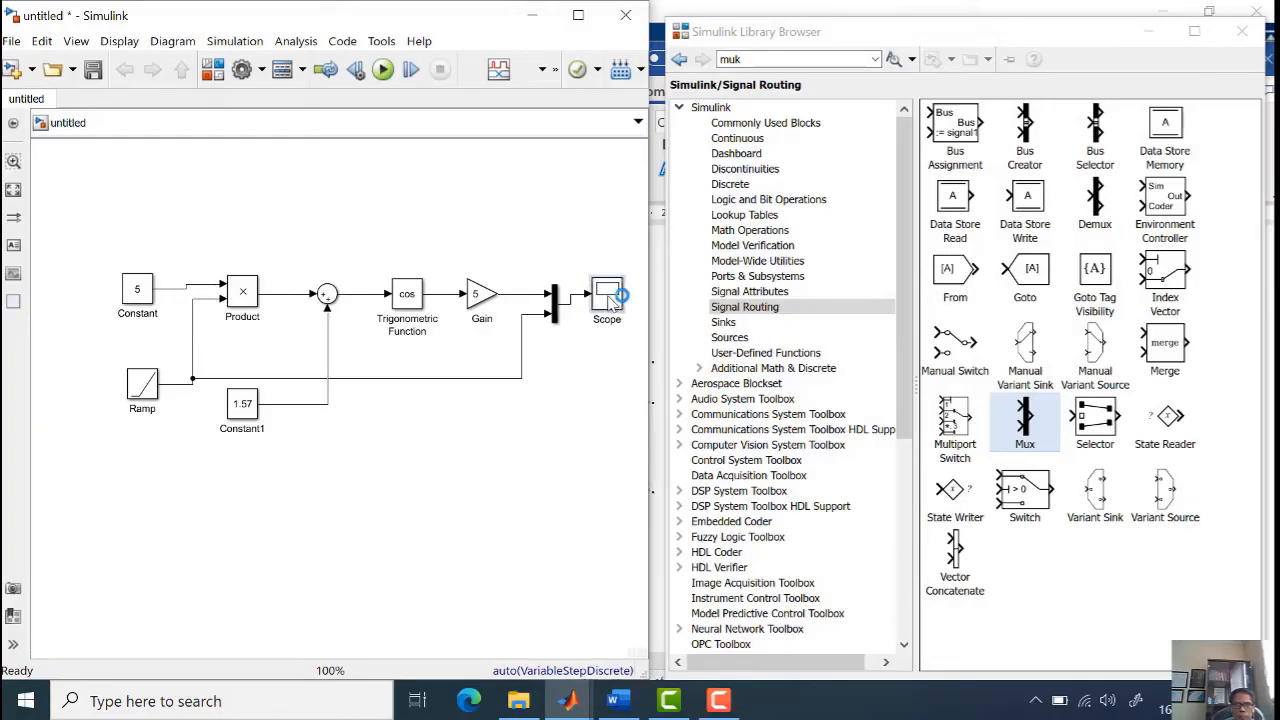
double_click(608, 302)
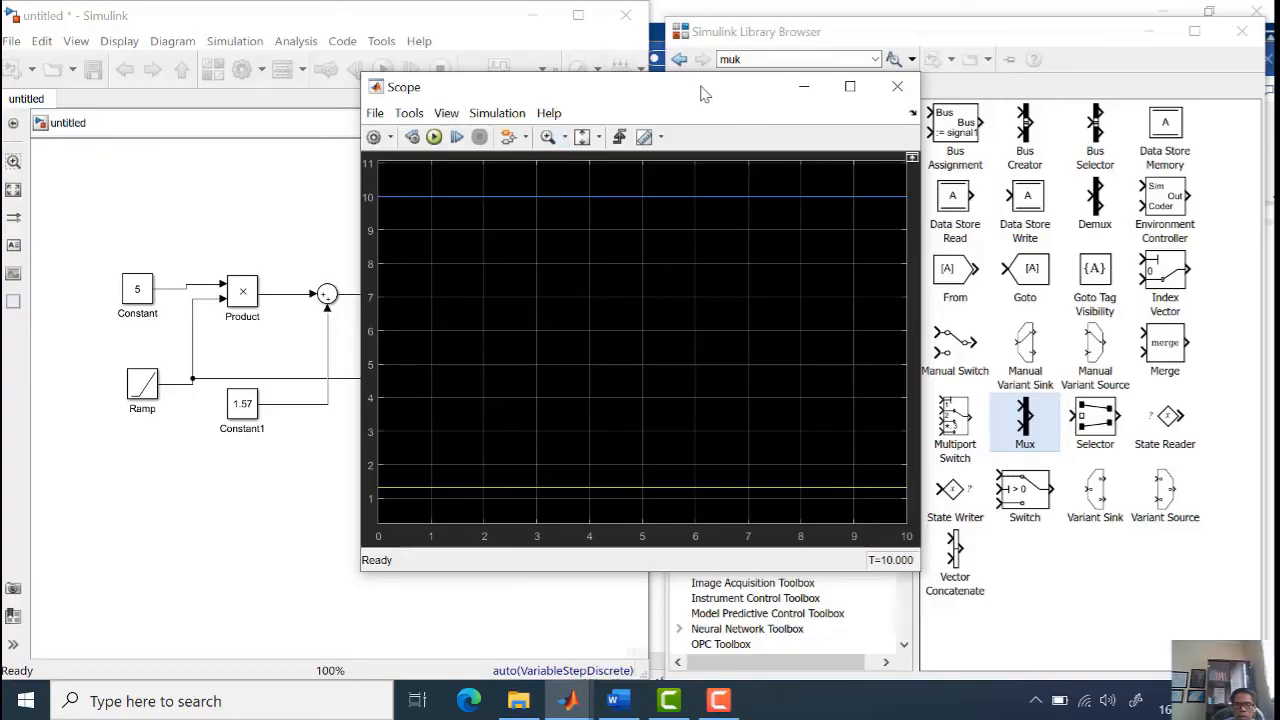
left_click_drag(700, 93, 397, 395)
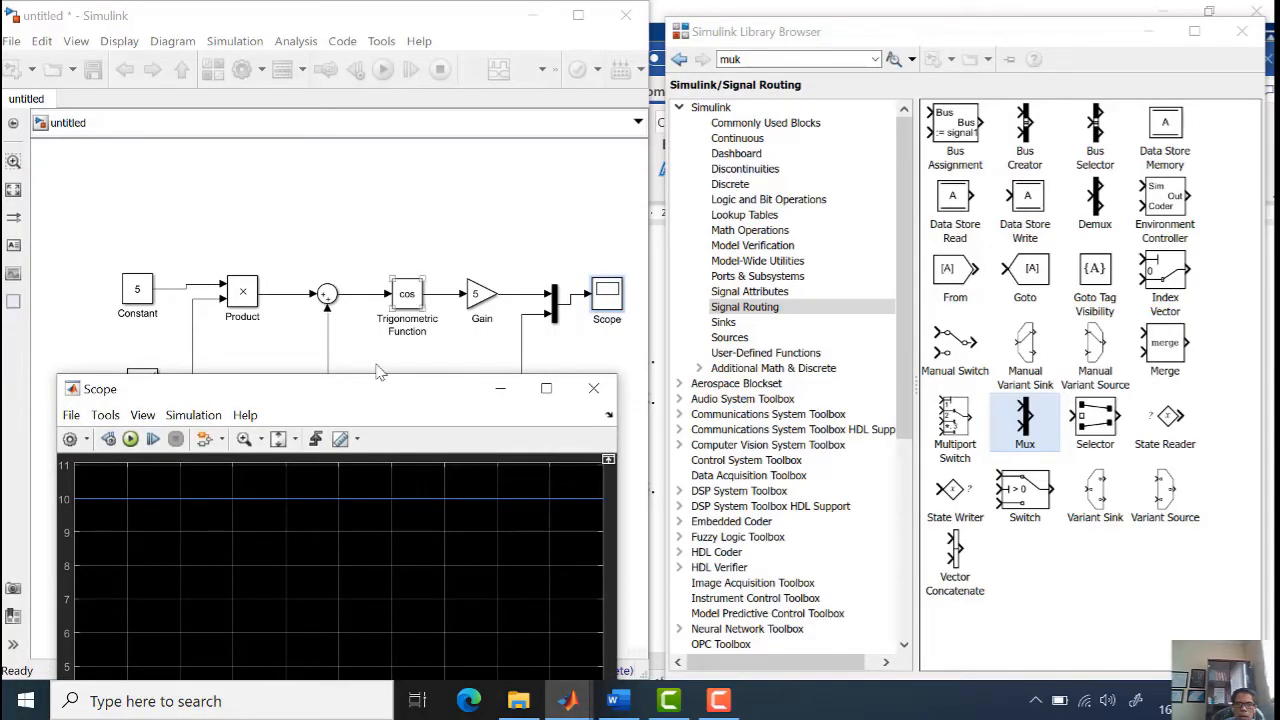
left_click_drag(366, 401, 380, 148)
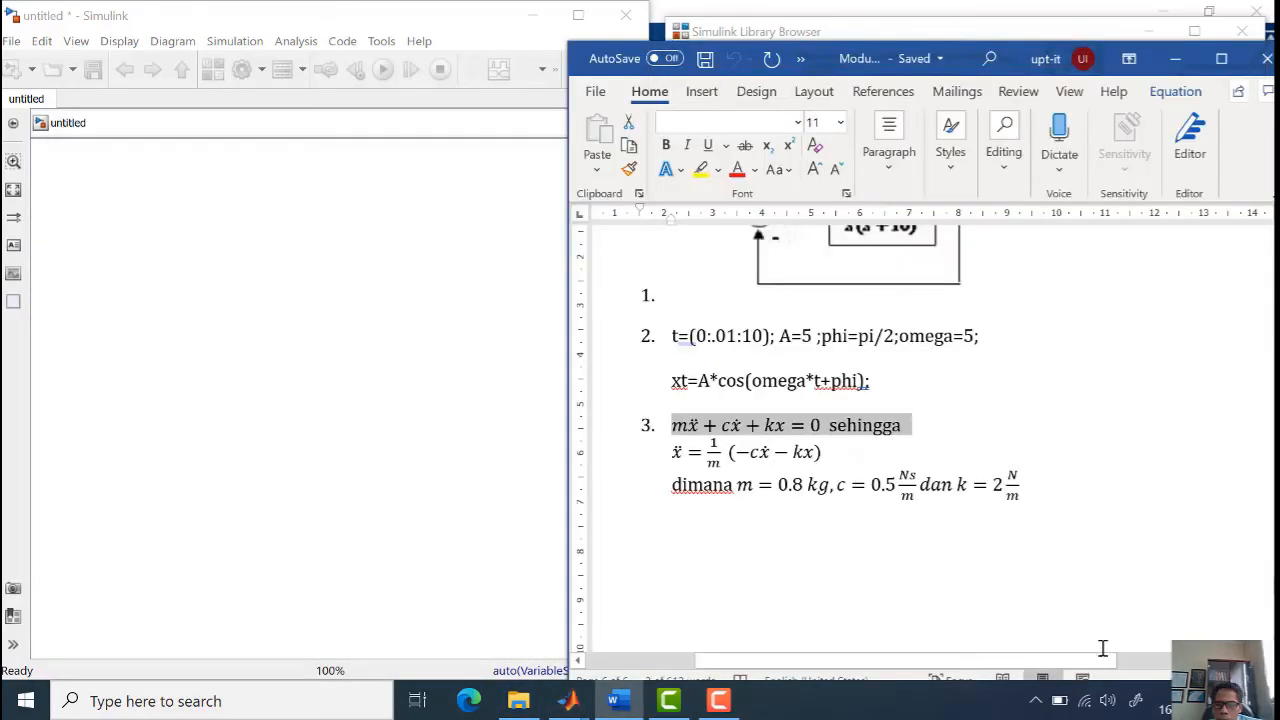
Examine exercise 3's mass-damper-spring equation and its rearranged acceleration form in the Word document, placing the document beside the model
left_click(720, 701)
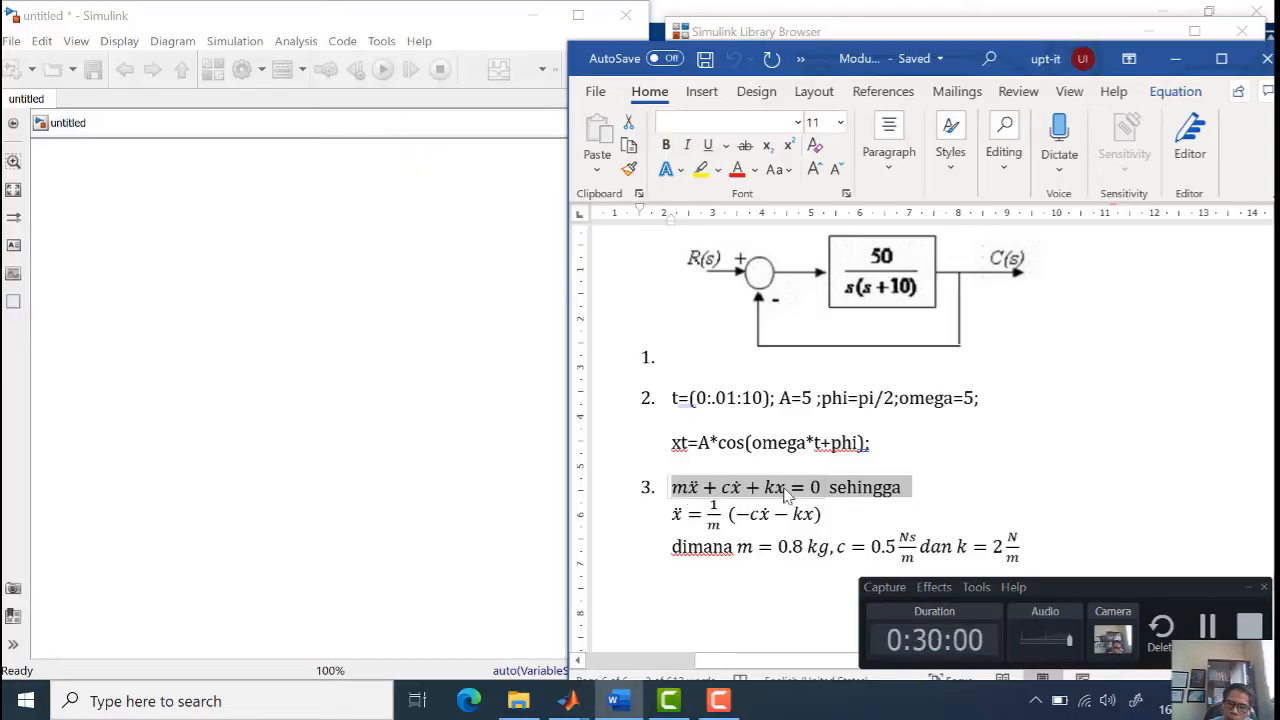
left_click(955, 495)
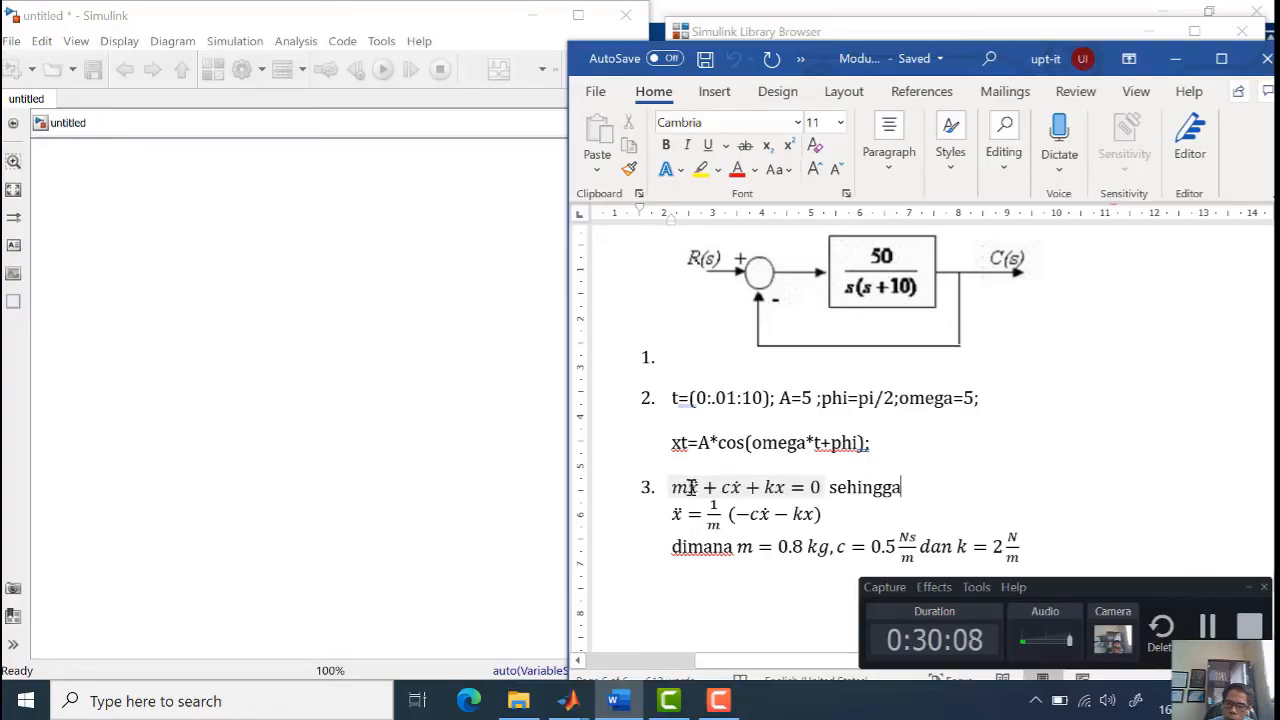
mouse_move(690, 487)
left_mouse_down()
mouse_move(705, 487)
mouse_move(694, 487)
left_mouse_up()
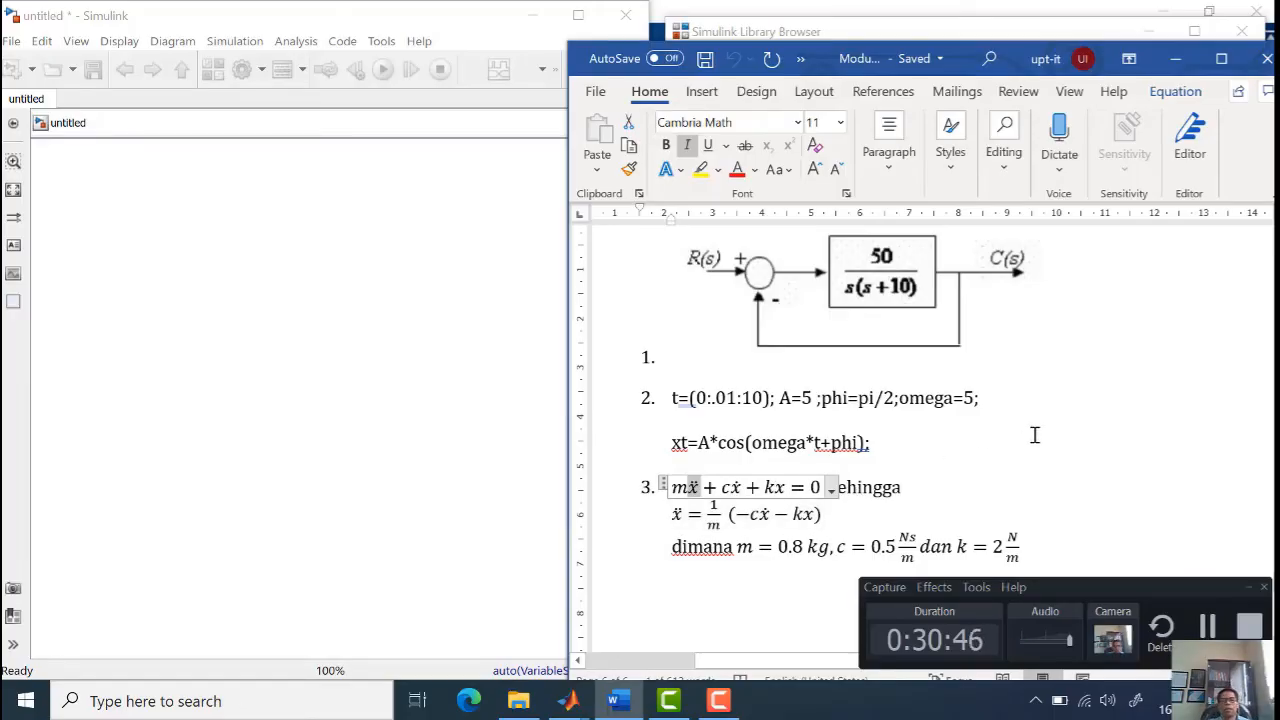
left_click(968, 478)
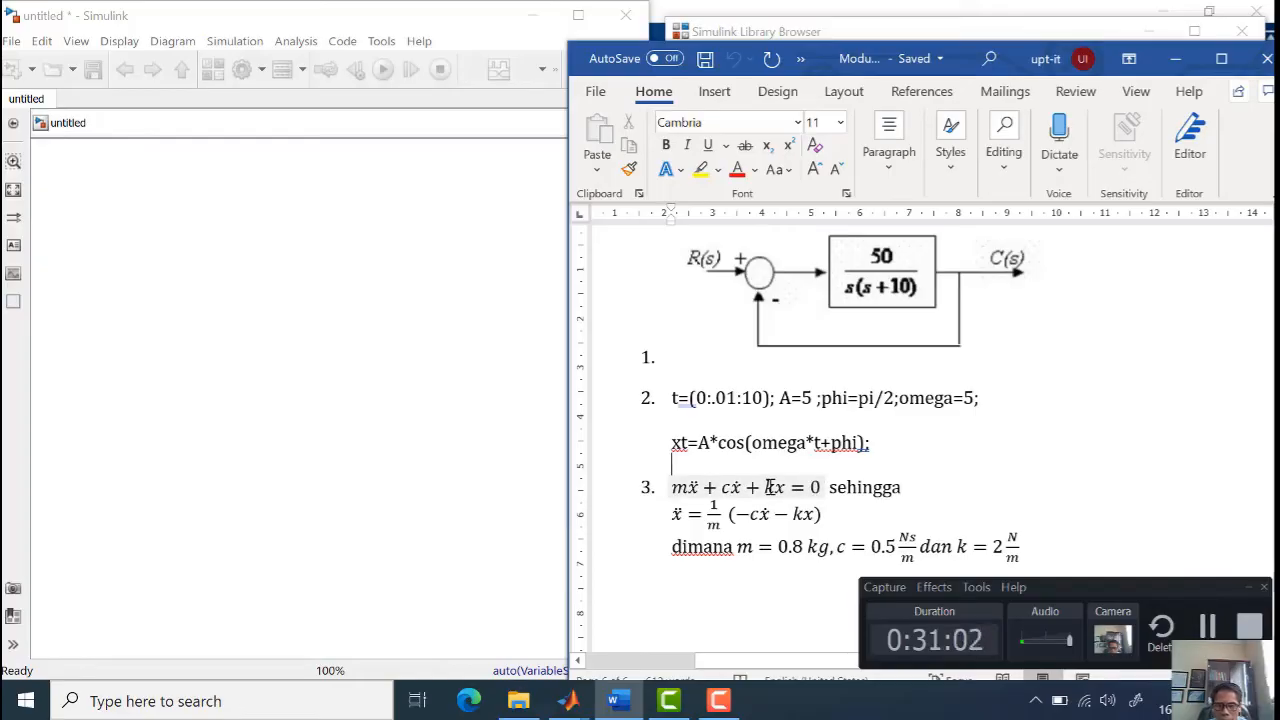
left_click_drag(680, 515, 841, 514)
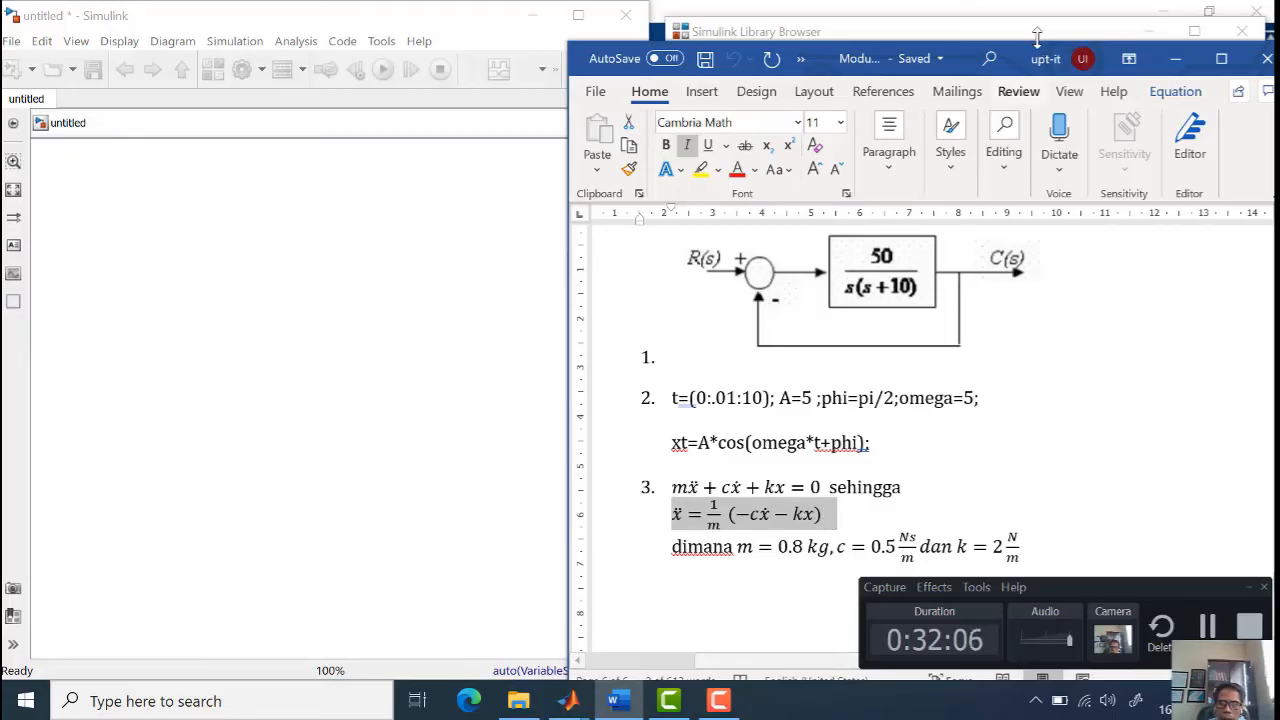
left_click_drag(862, 60, 957, 20)
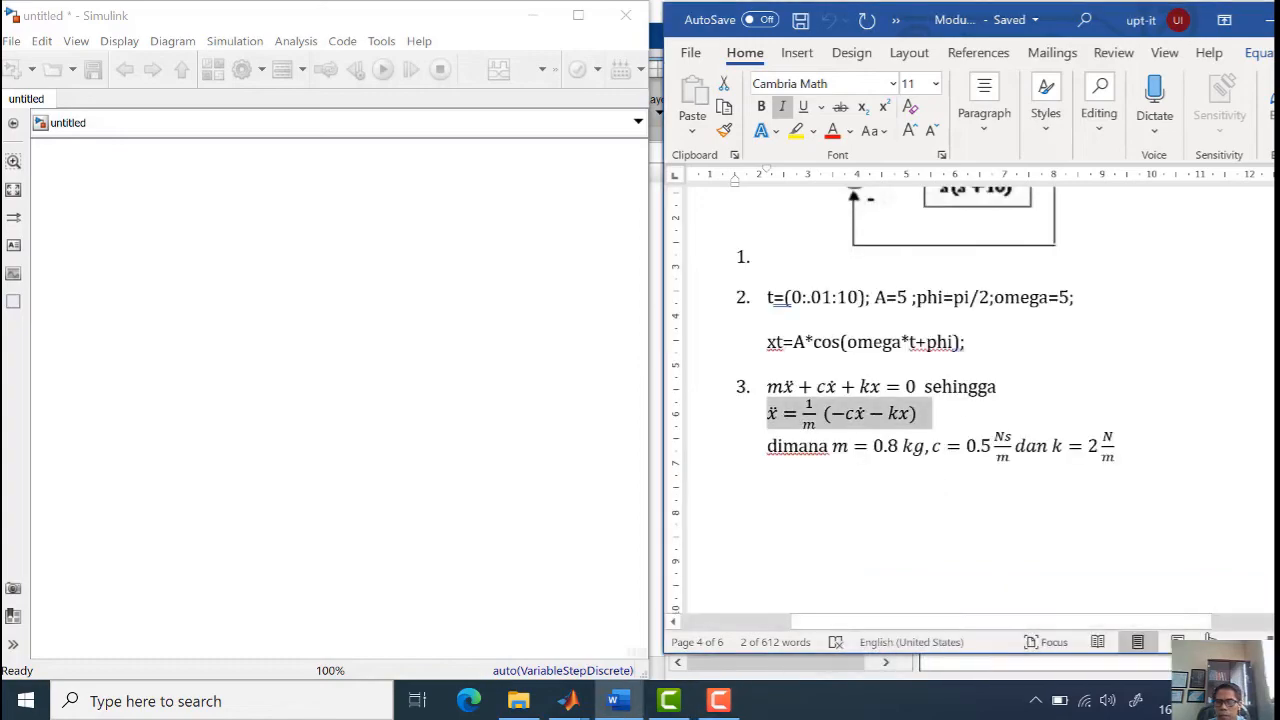
left_click(722, 702)
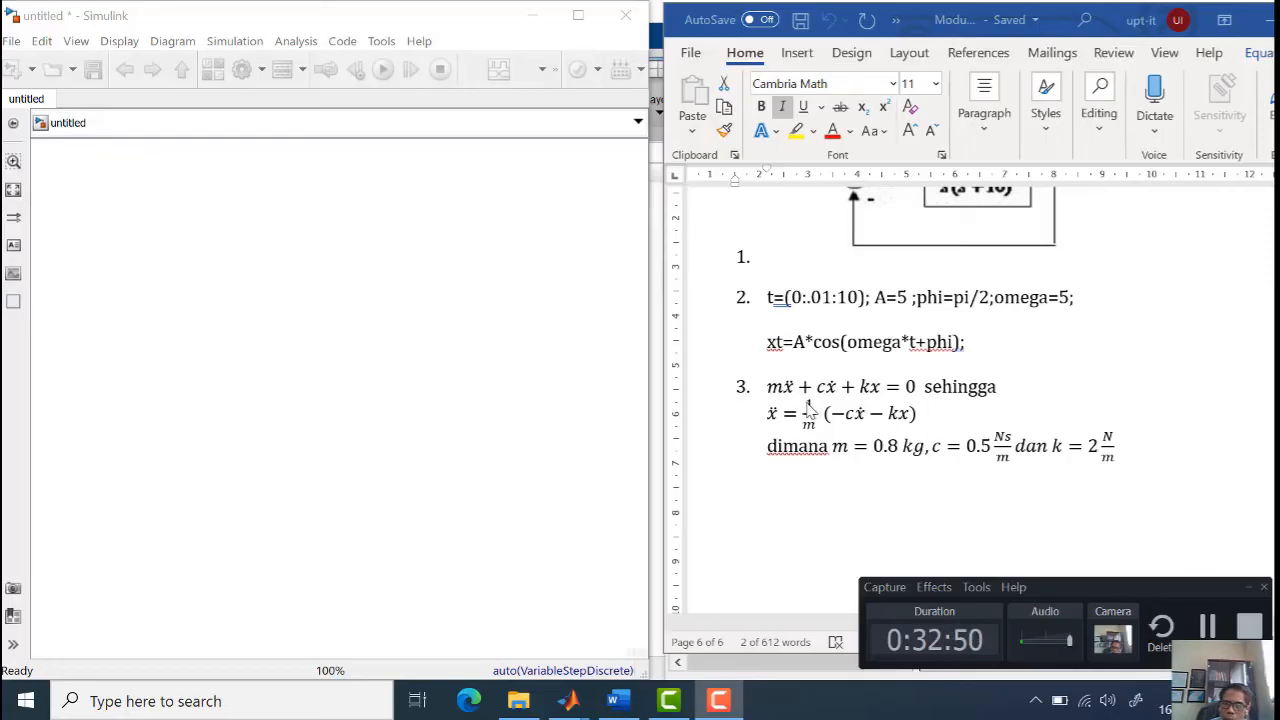
type("1")
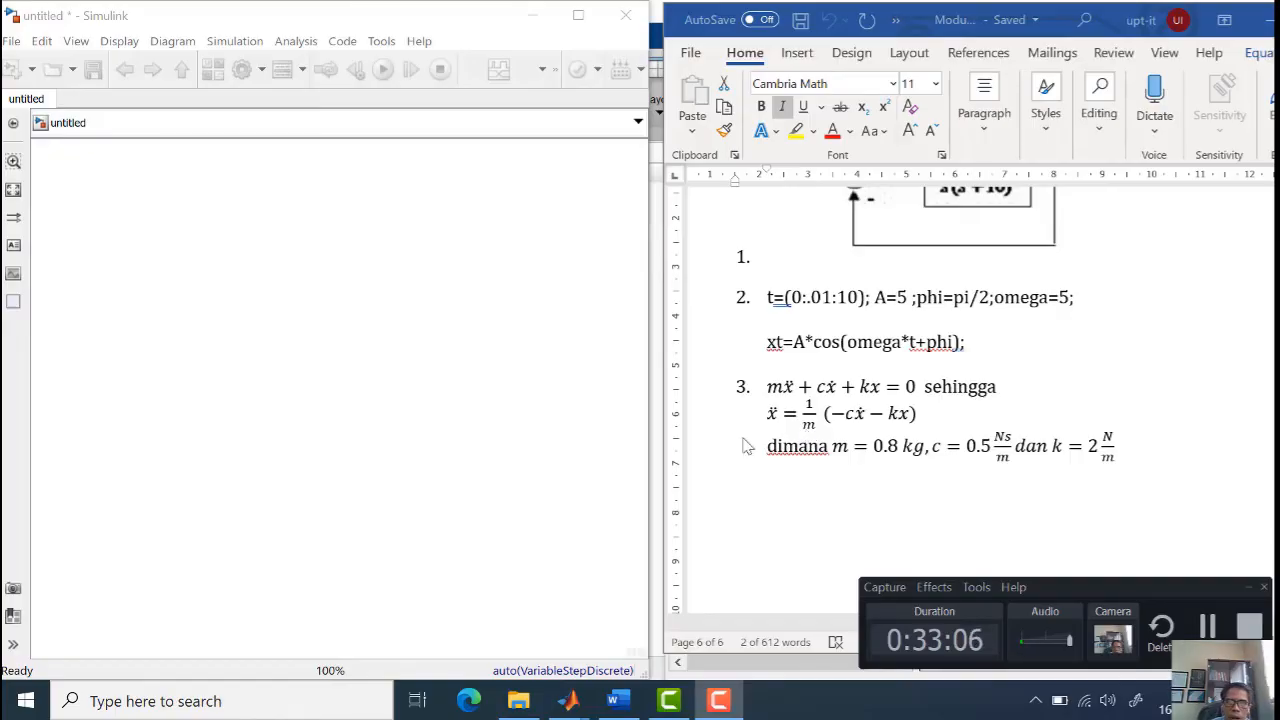
Search the Simulink library for "gain" and add a Gain block to the empty model
left_click(405, 388)
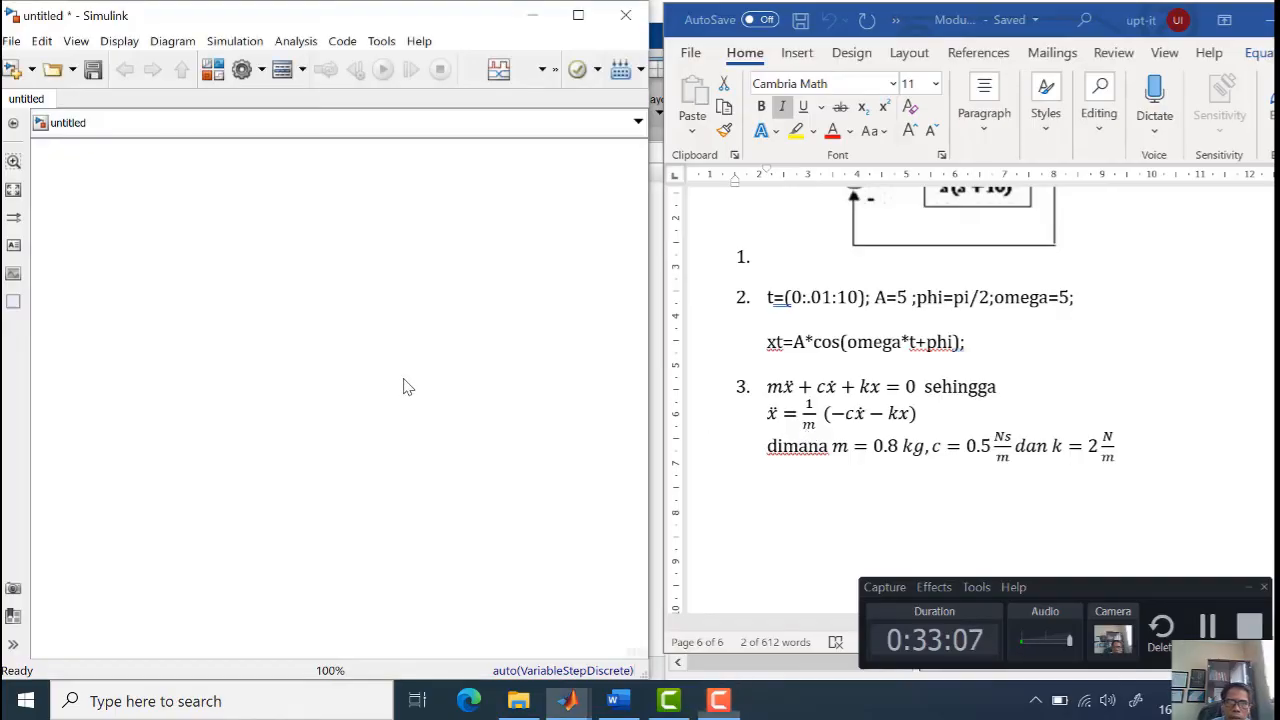
left_click(213, 70)
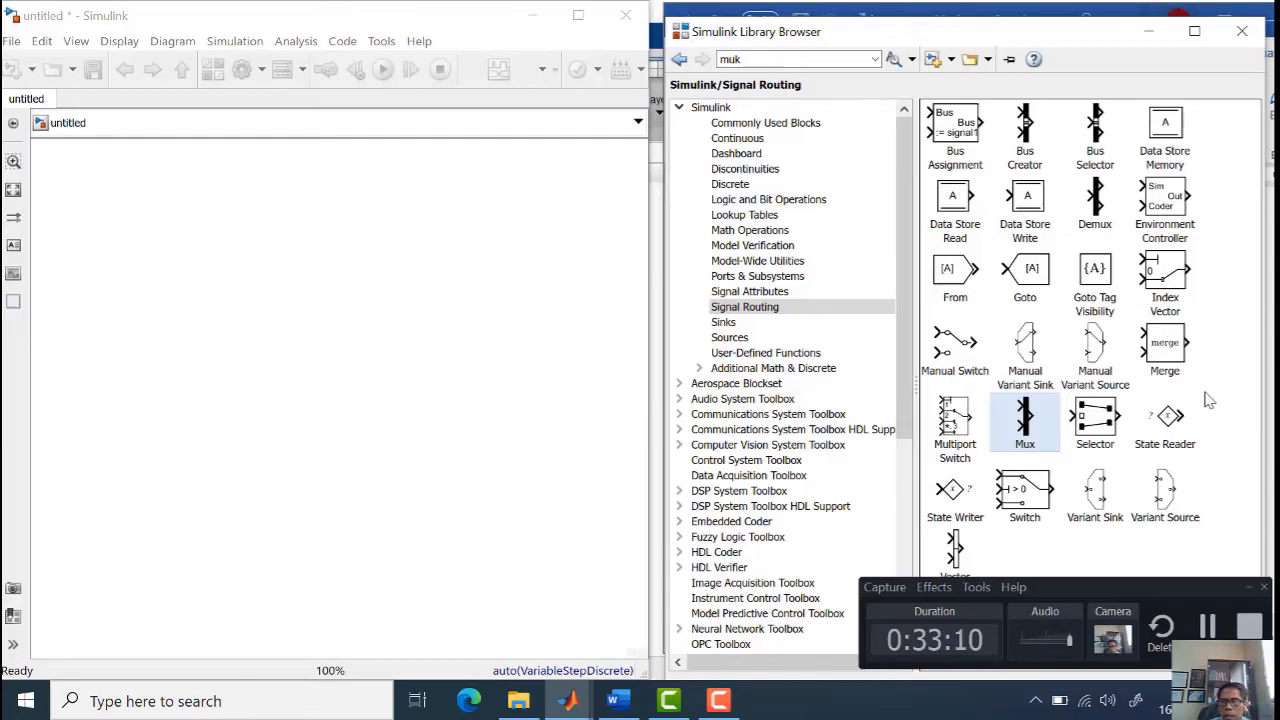
left_click(796, 58)
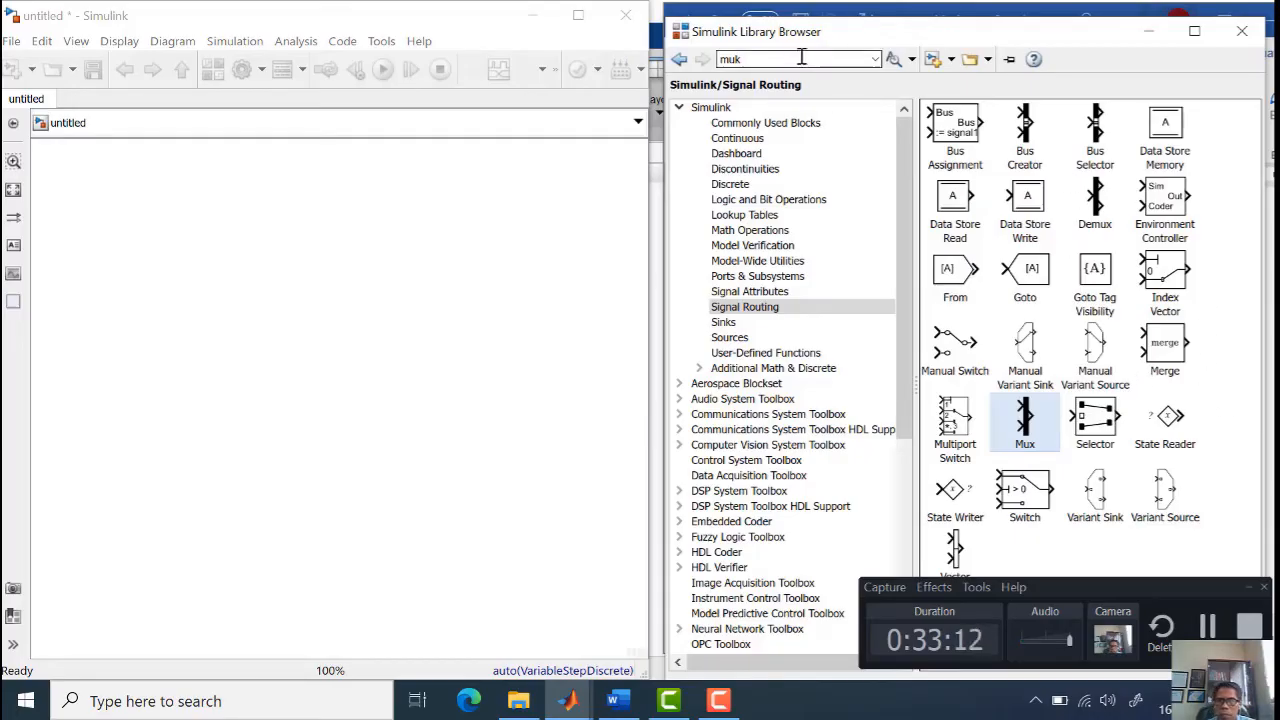
type("gai")
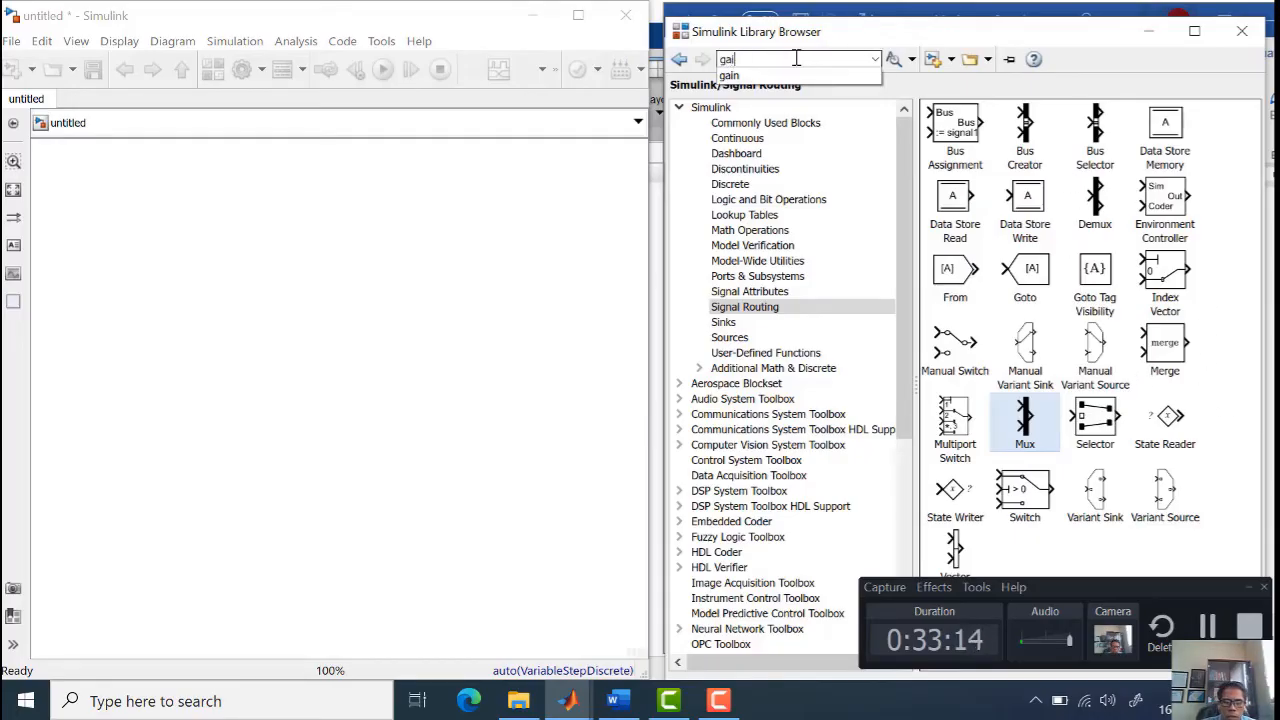
type("n")
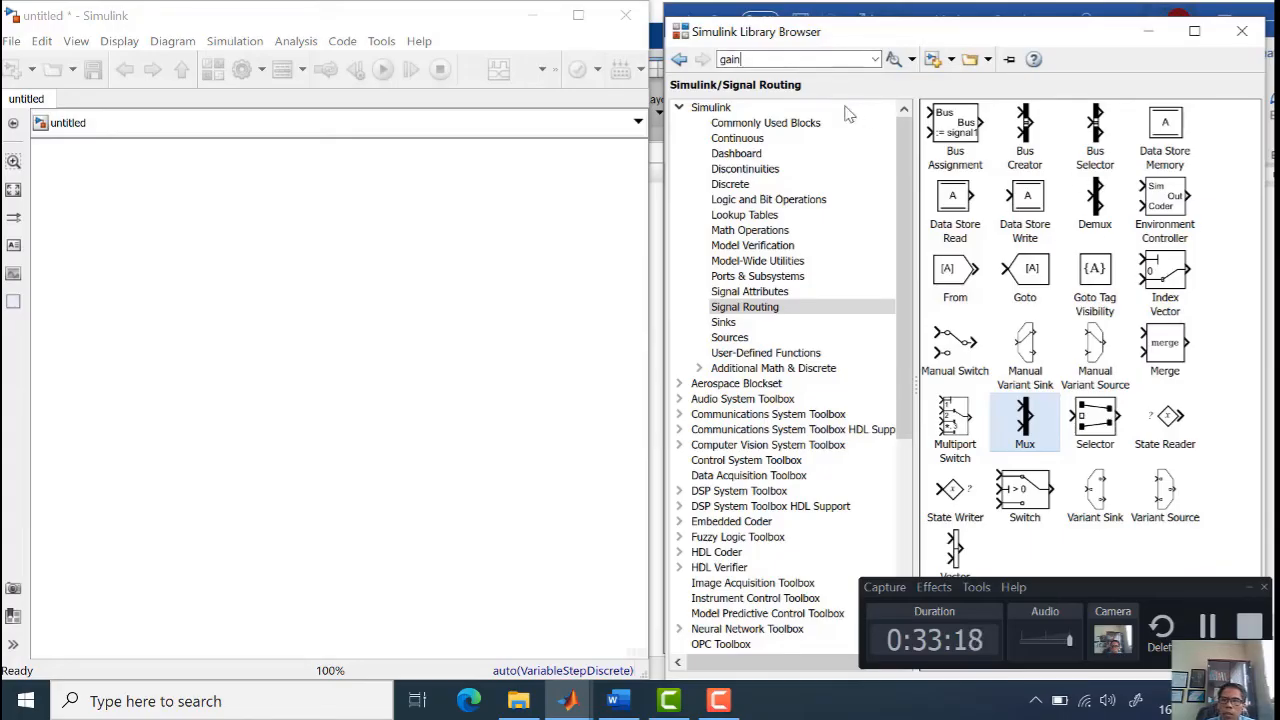
key("Return")
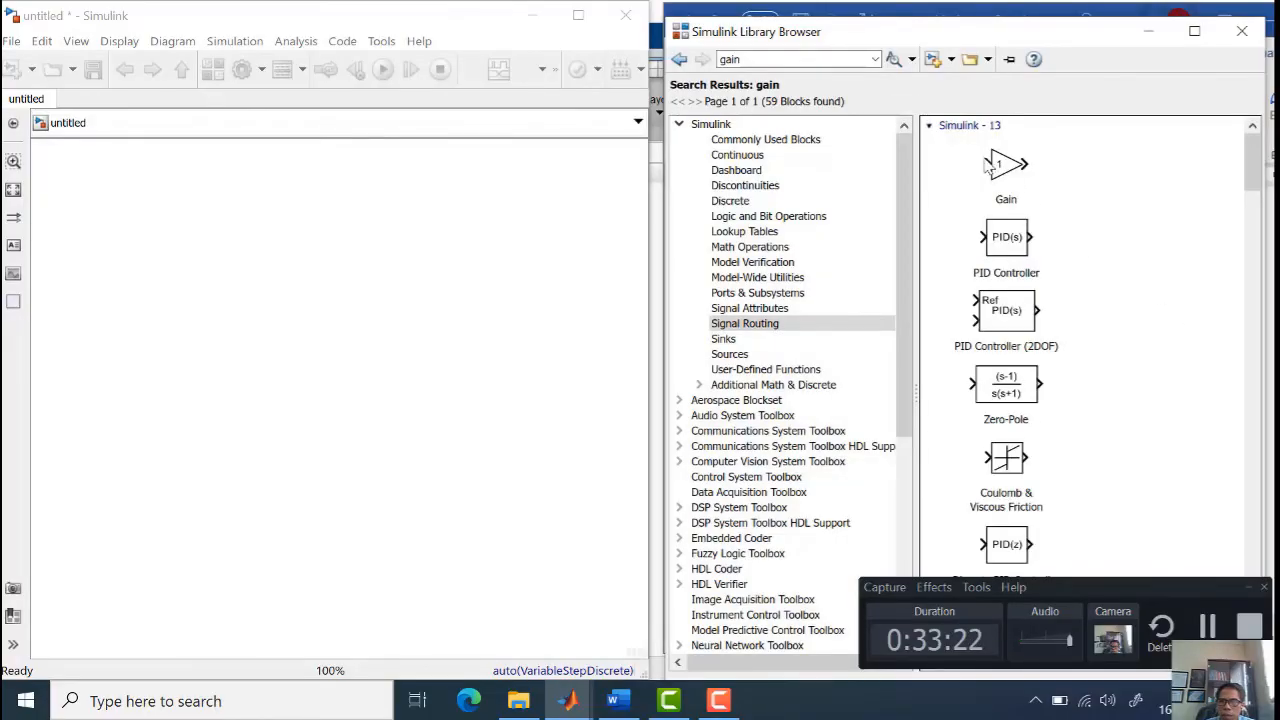
left_click_drag(997, 168, 292, 352)
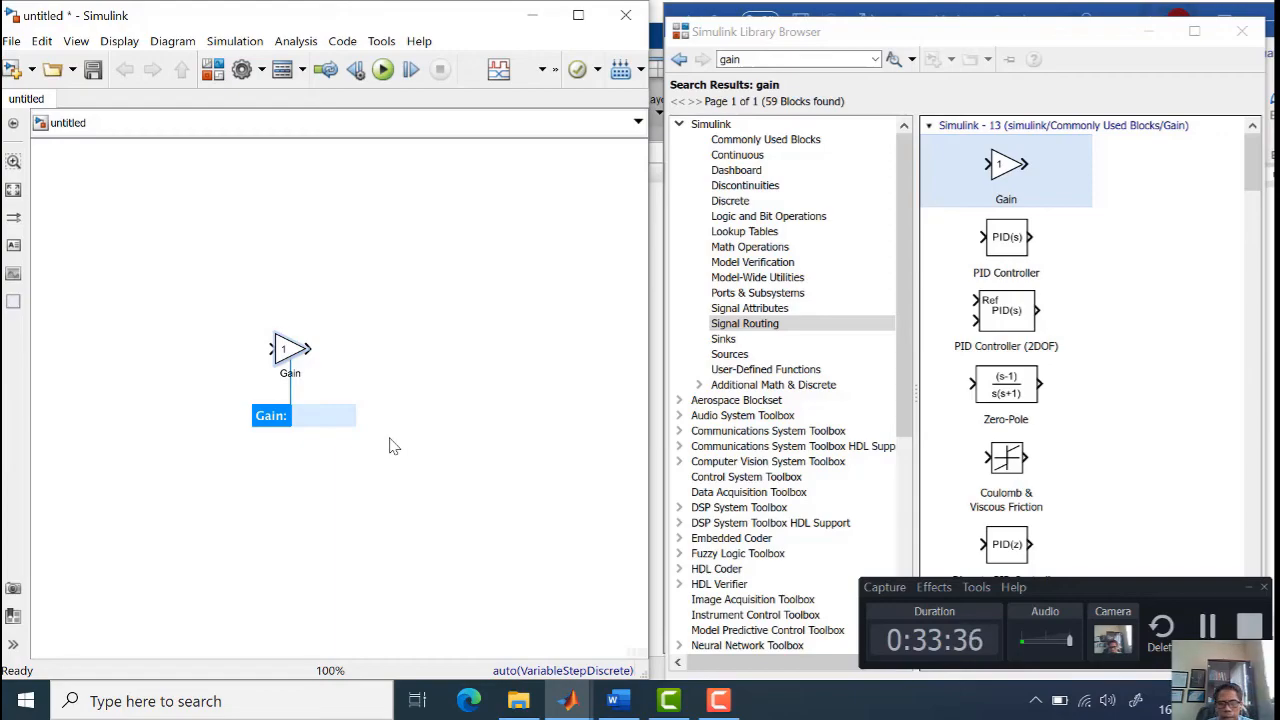
Add two Integrator blocks from Commonly Used Blocks after the Gain and space them out in a horizontal row
left_click(803, 257)
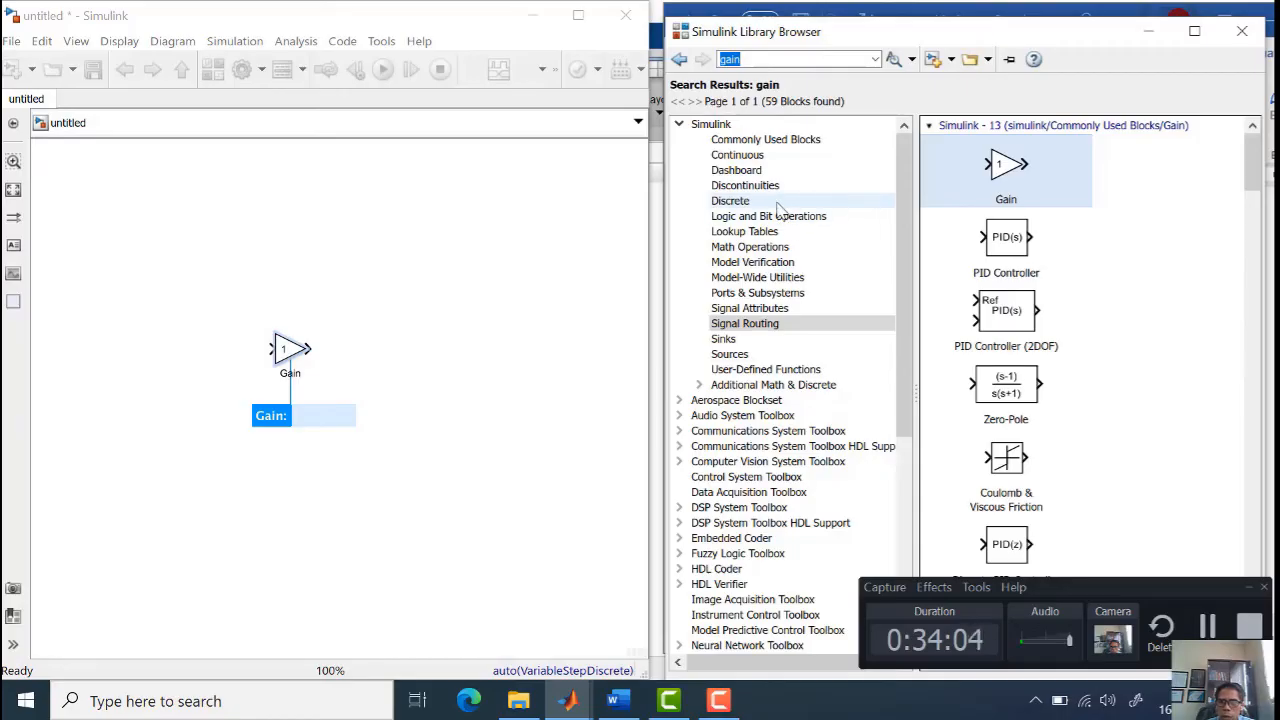
left_click(1210, 626)
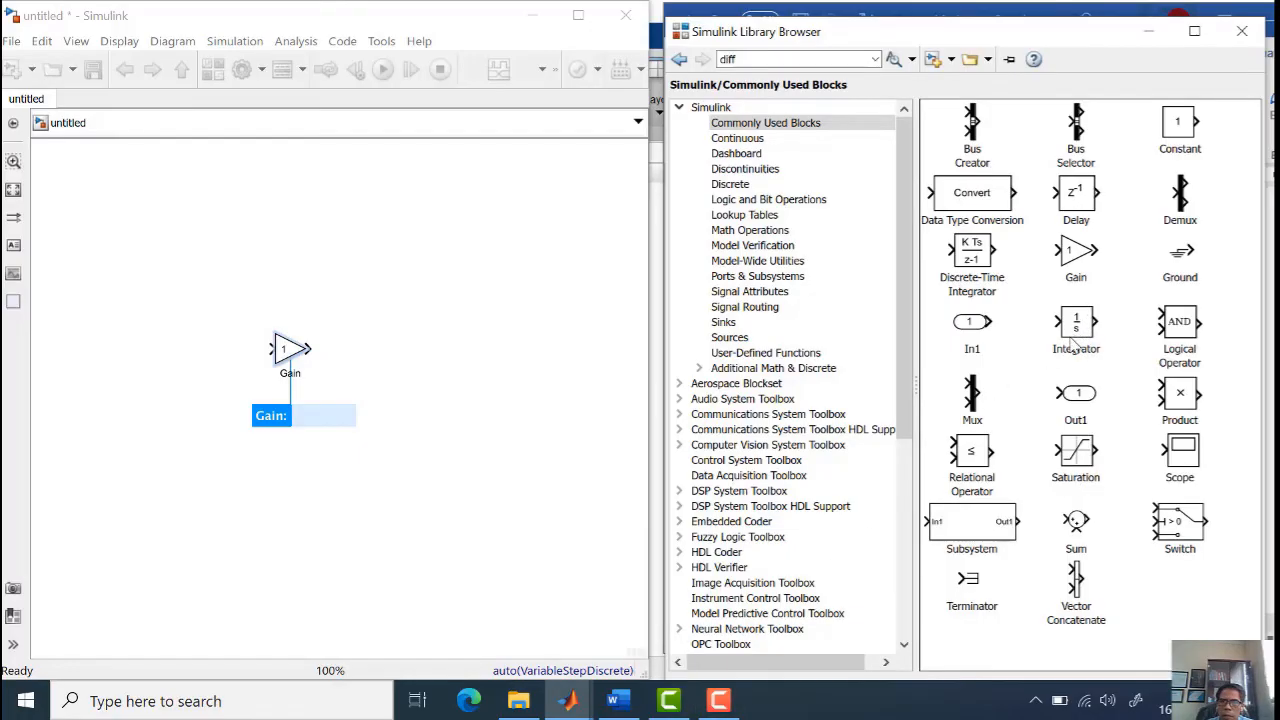
left_click_drag(1084, 325, 383, 352)
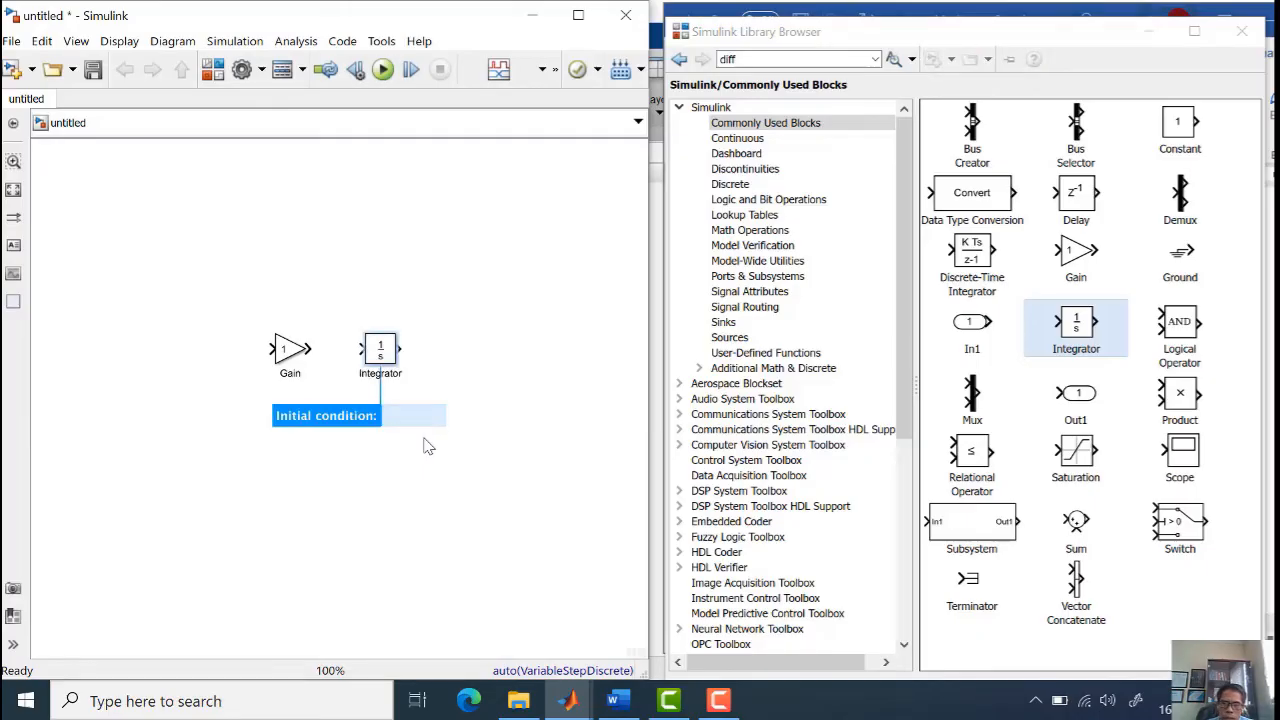
left_click(966, 338)
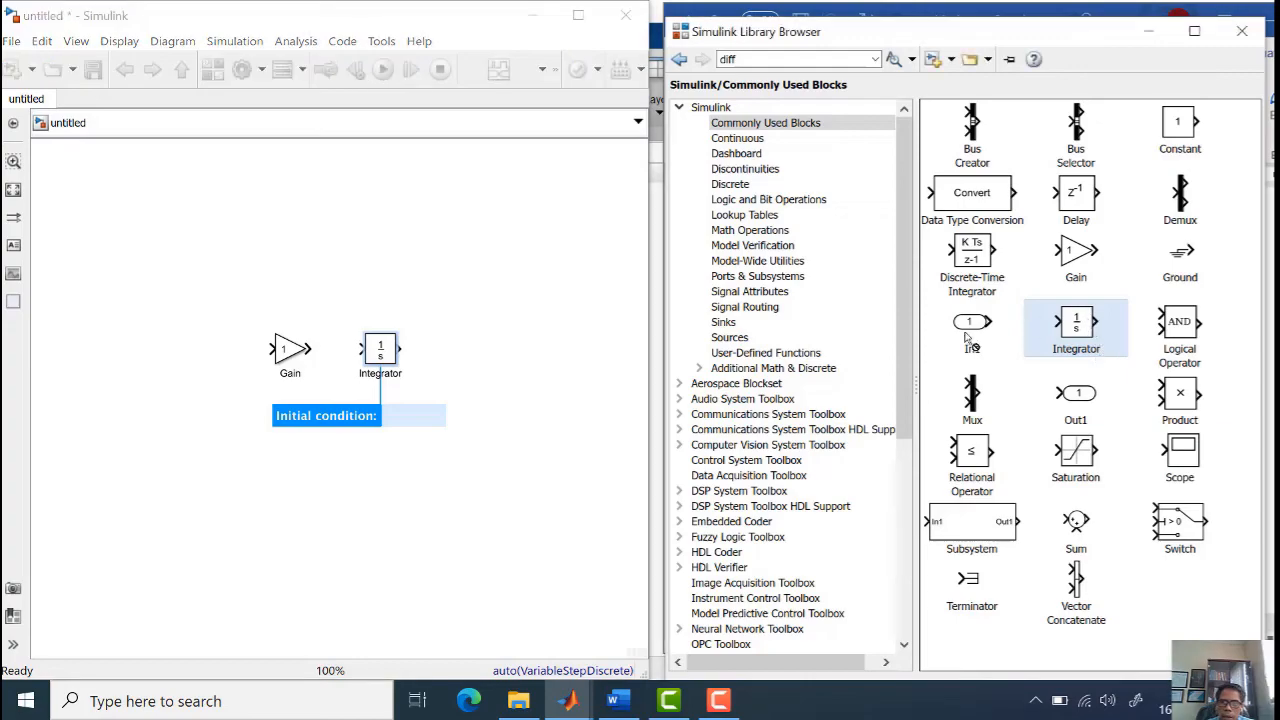
left_click_drag(966, 338, 487, 356)
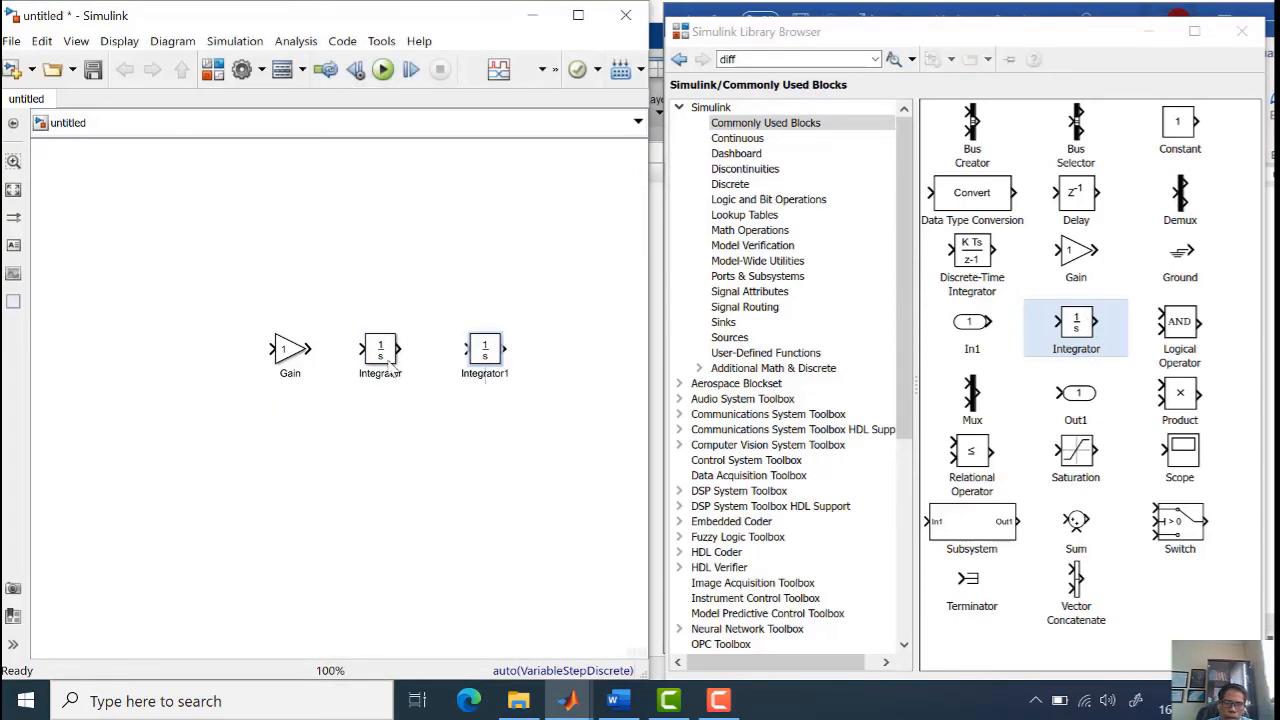
left_click_drag(382, 358, 392, 358)
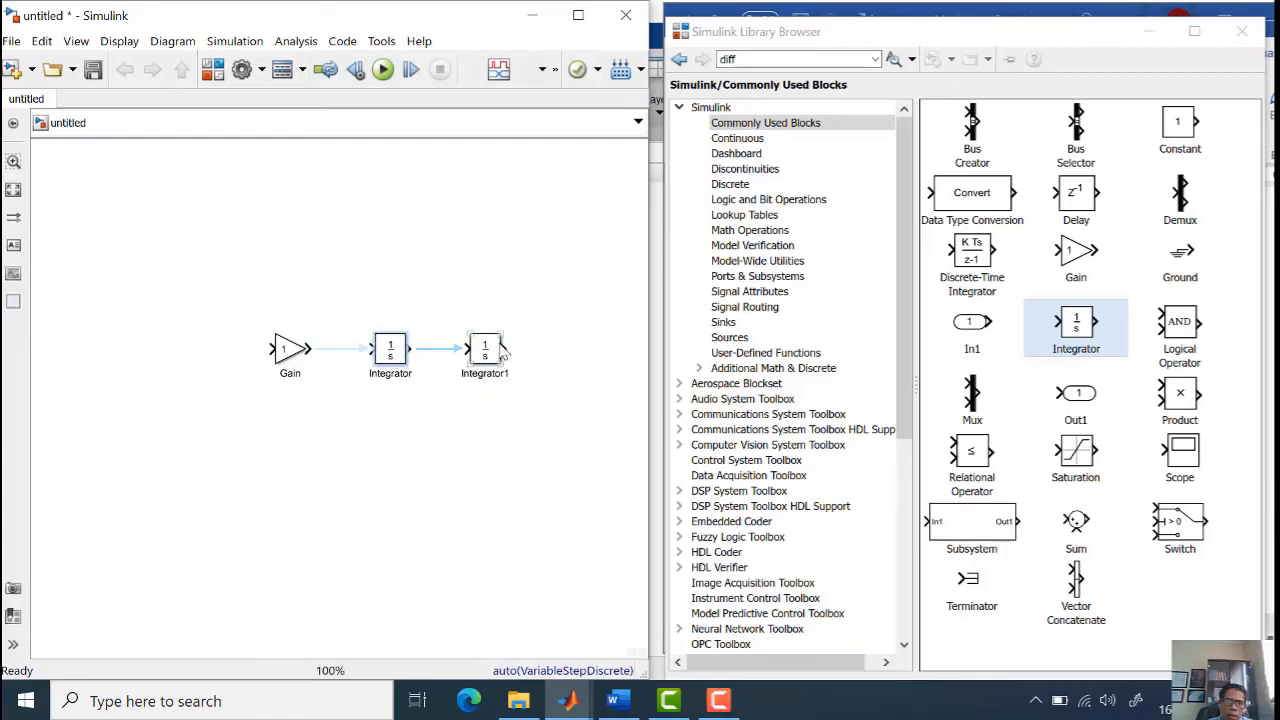
left_click_drag(497, 353, 522, 353)
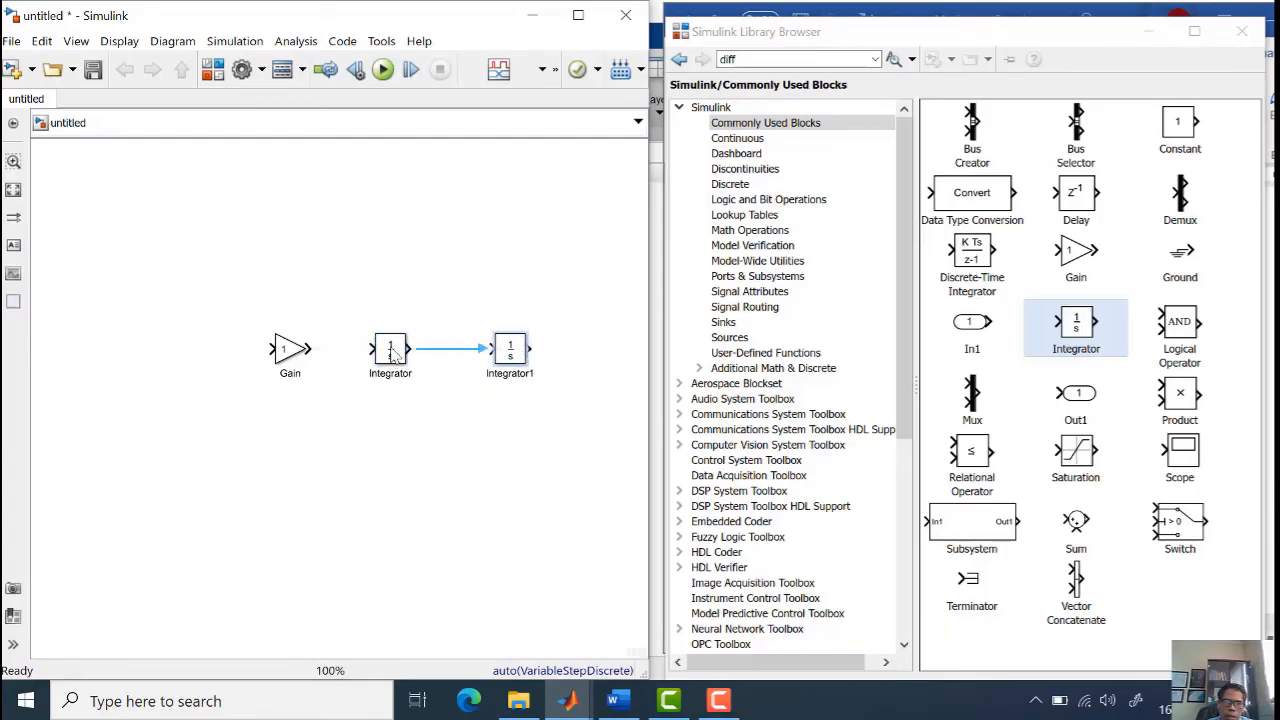
Wire the Gain through both Integrators in series, add a Scope from Sinks, and connect the second Integrator's output to it
left_click_drag(312, 348, 492, 348)
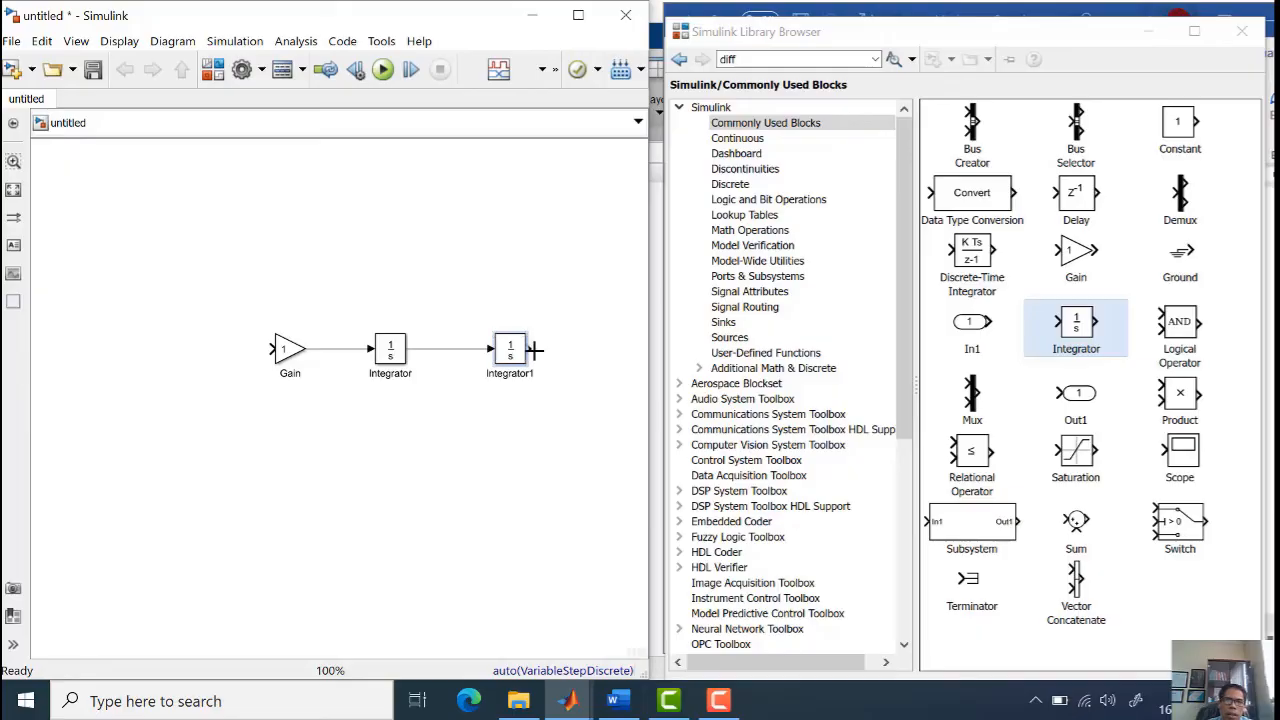
left_click(720, 325)
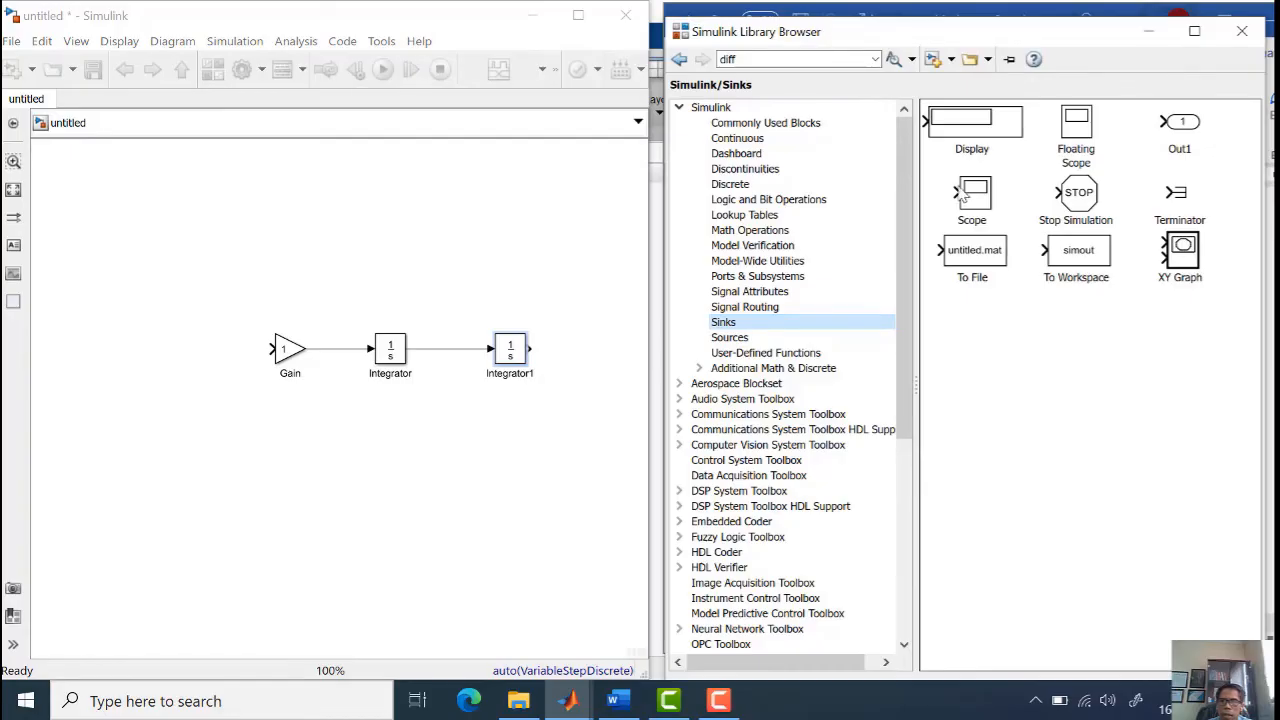
left_click_drag(985, 200, 602, 352)
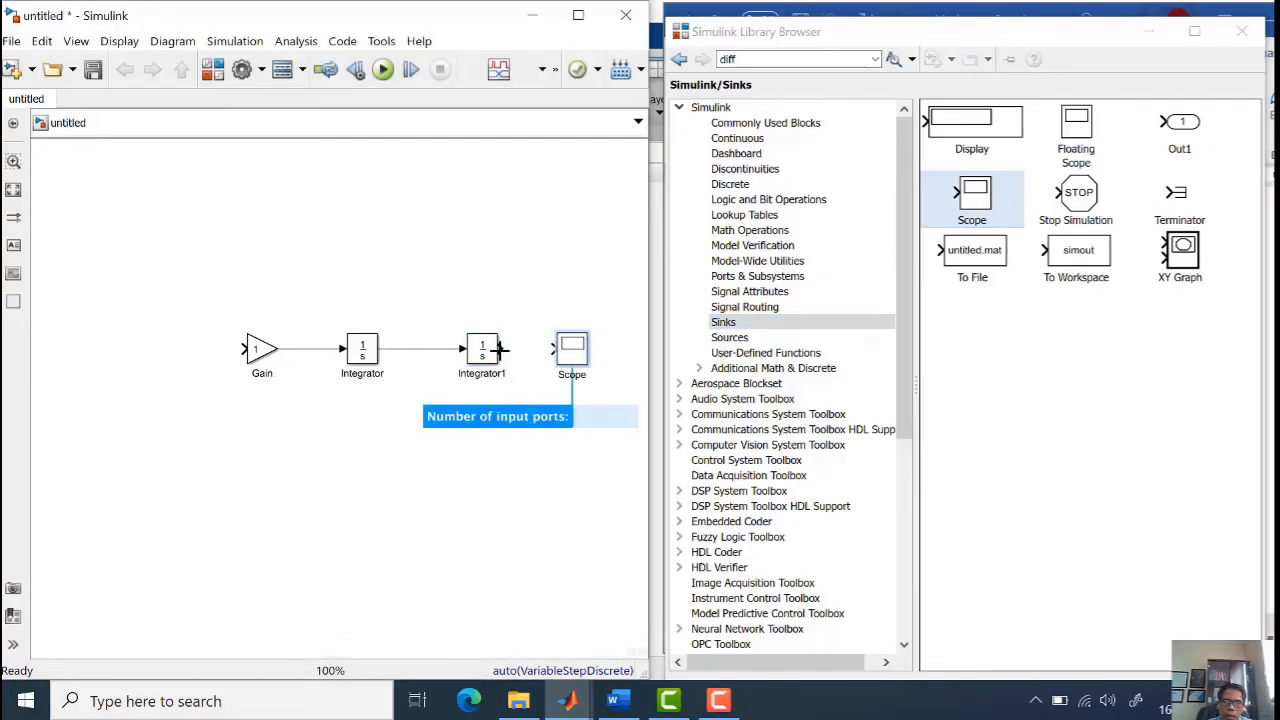
left_click_drag(500, 349, 555, 349)
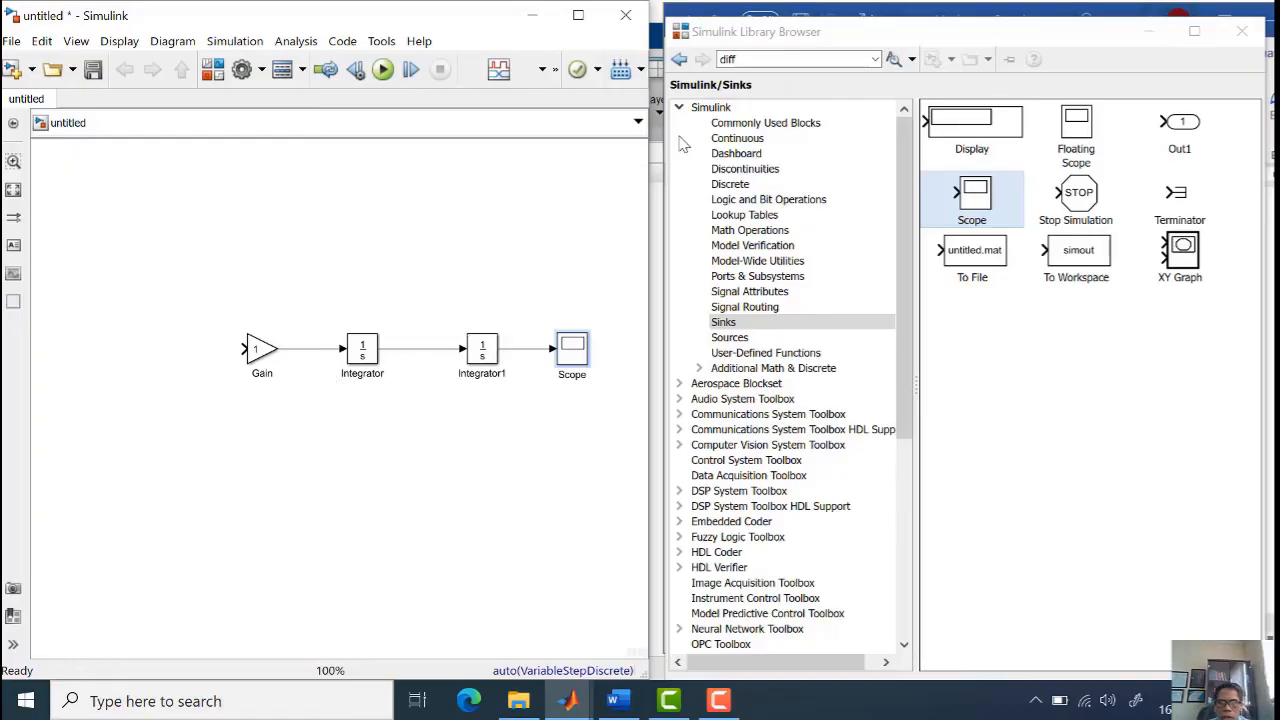
Search the library for "sum" and add the round HDL Coder Sum block ahead of the Gain
left_click(752, 55)
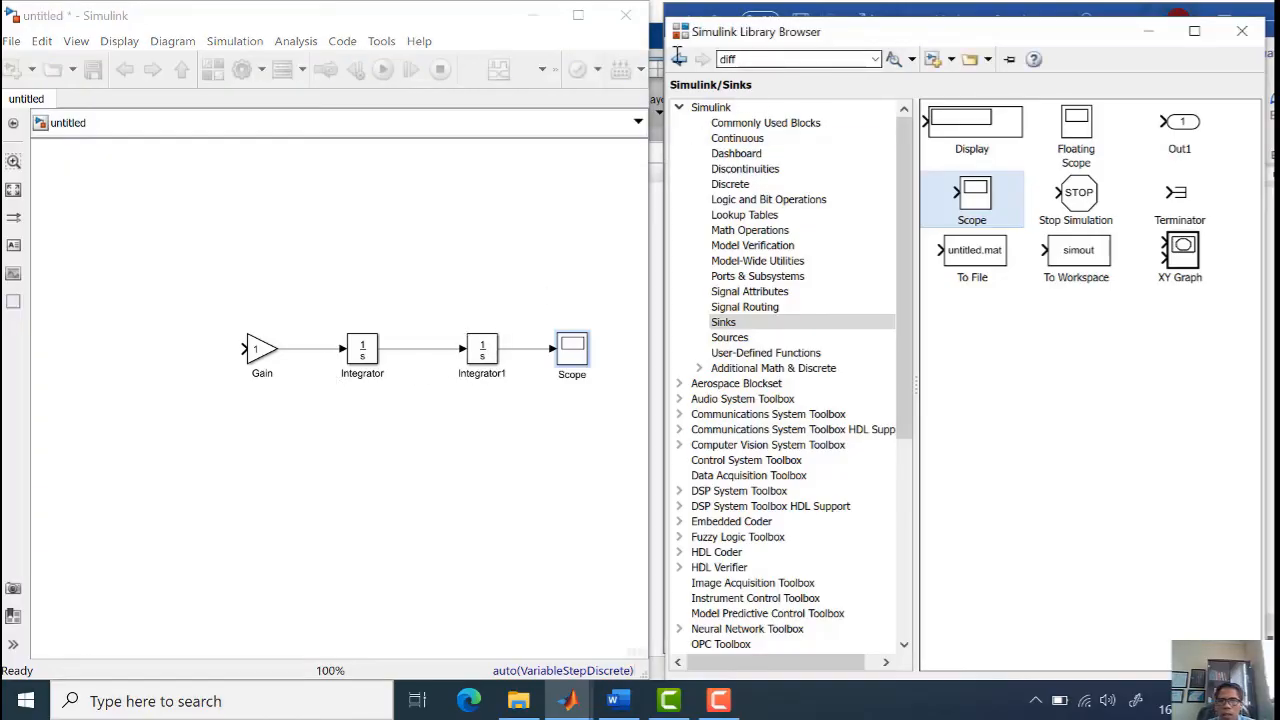
left_click(773, 60)
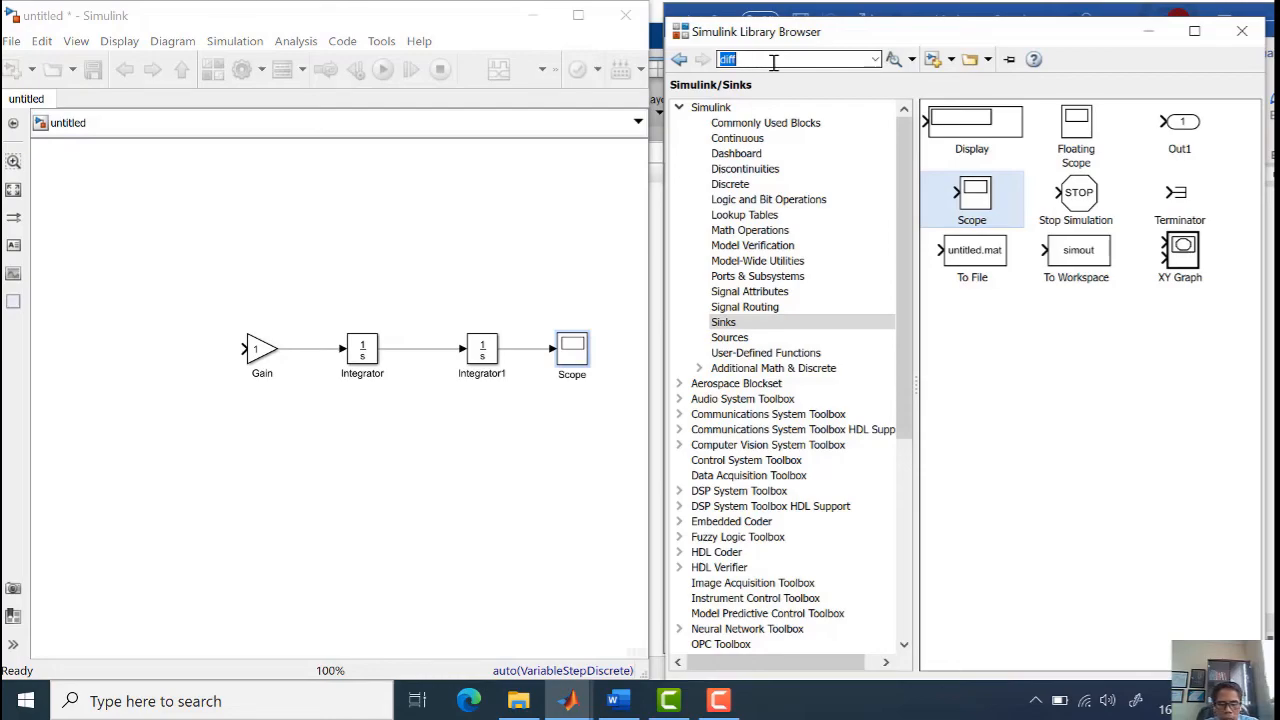
type("sum")
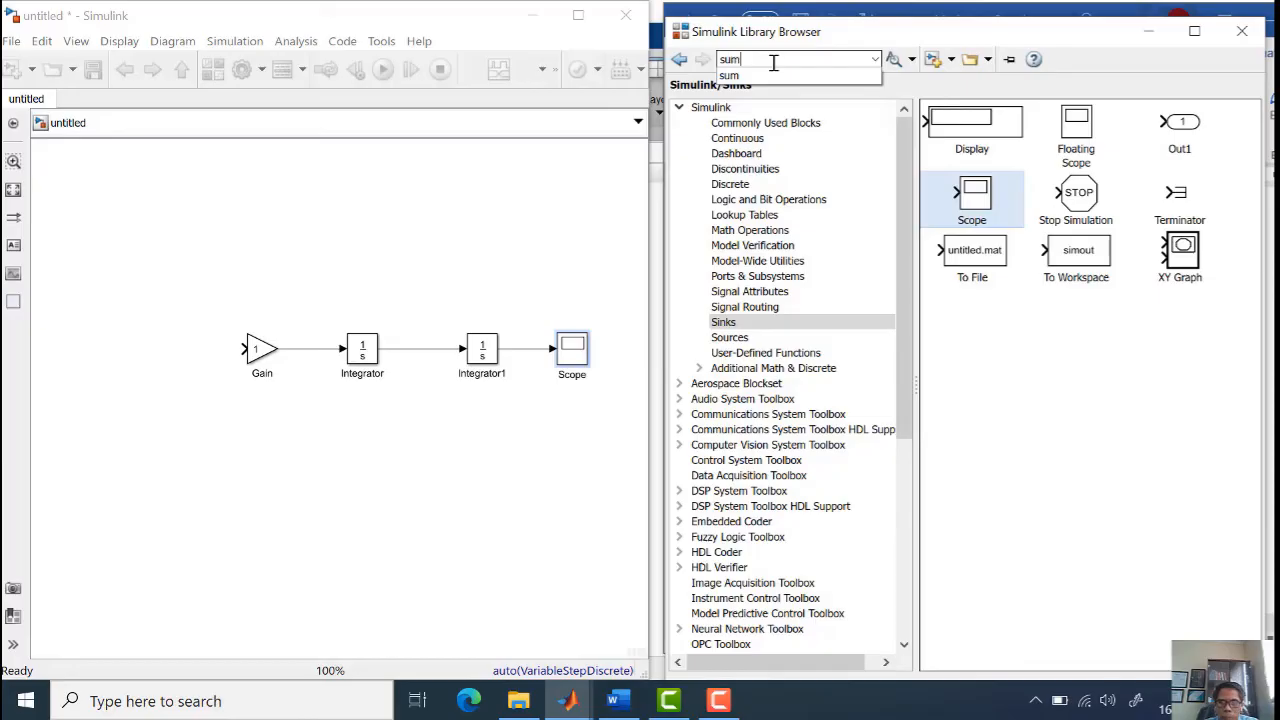
key("Return")
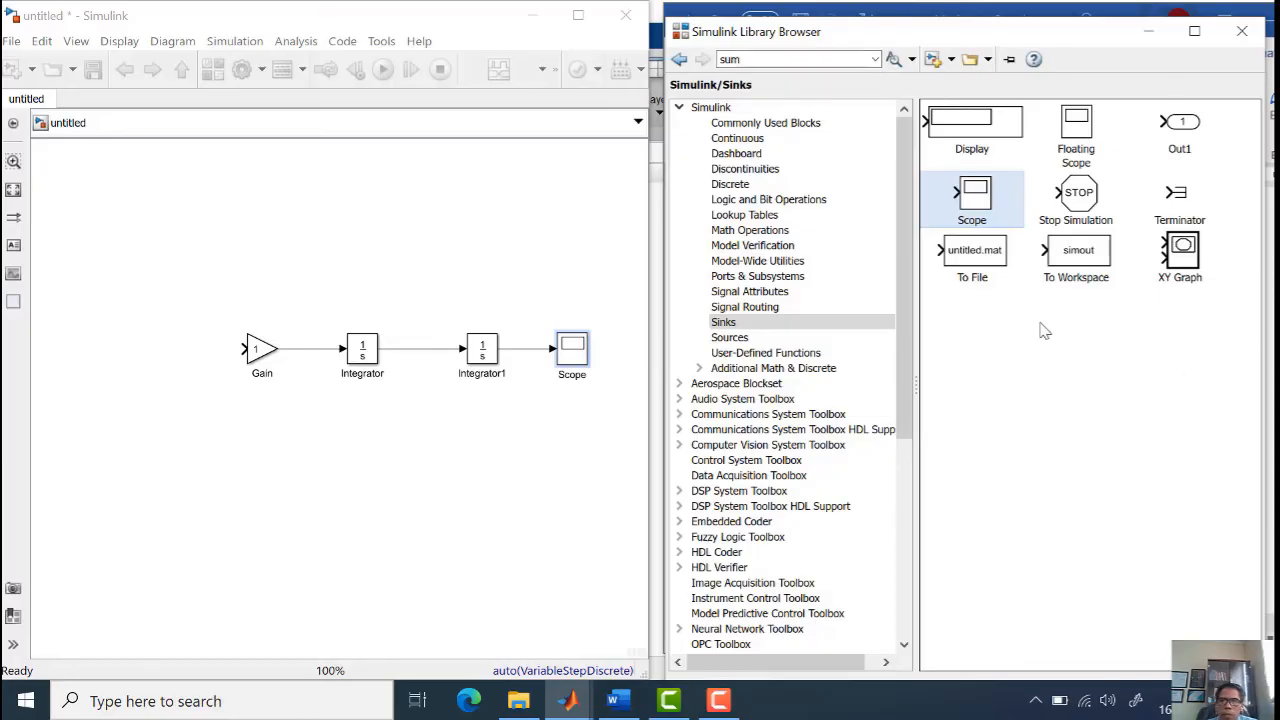
key("Return")
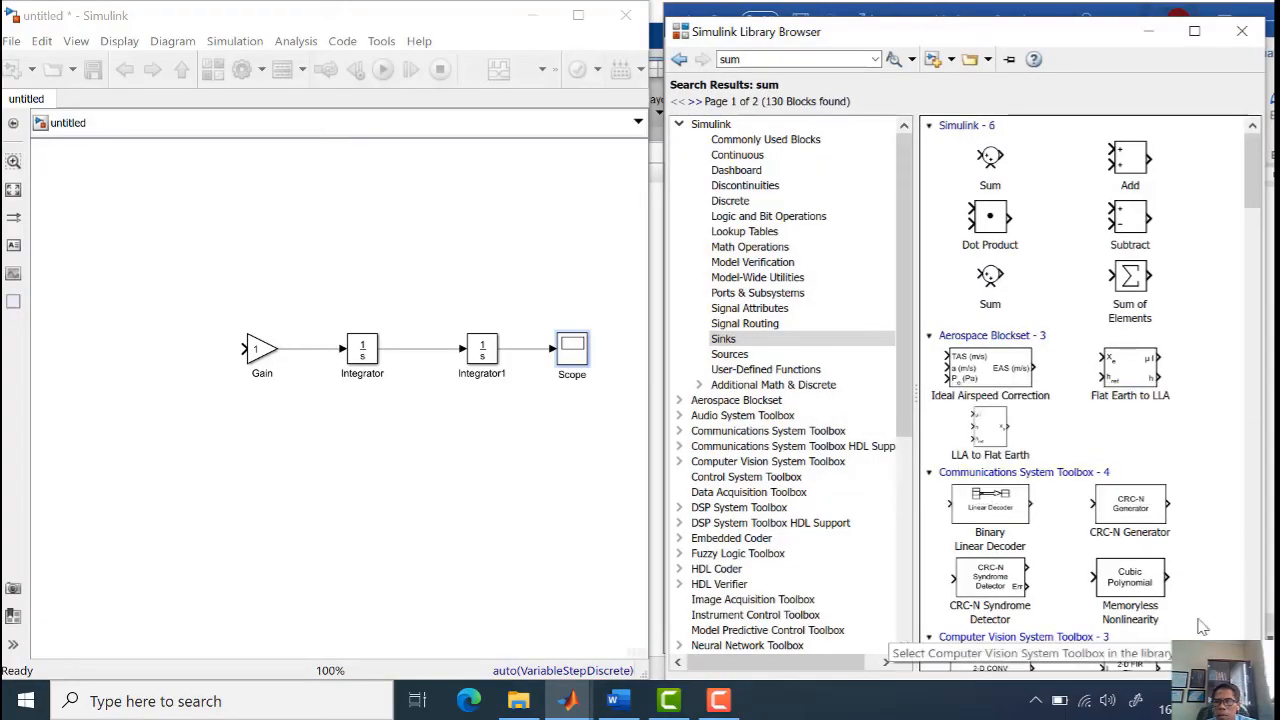
scroll(1200, 452, "down", 1)
scroll(1205, 455, "down", 6)
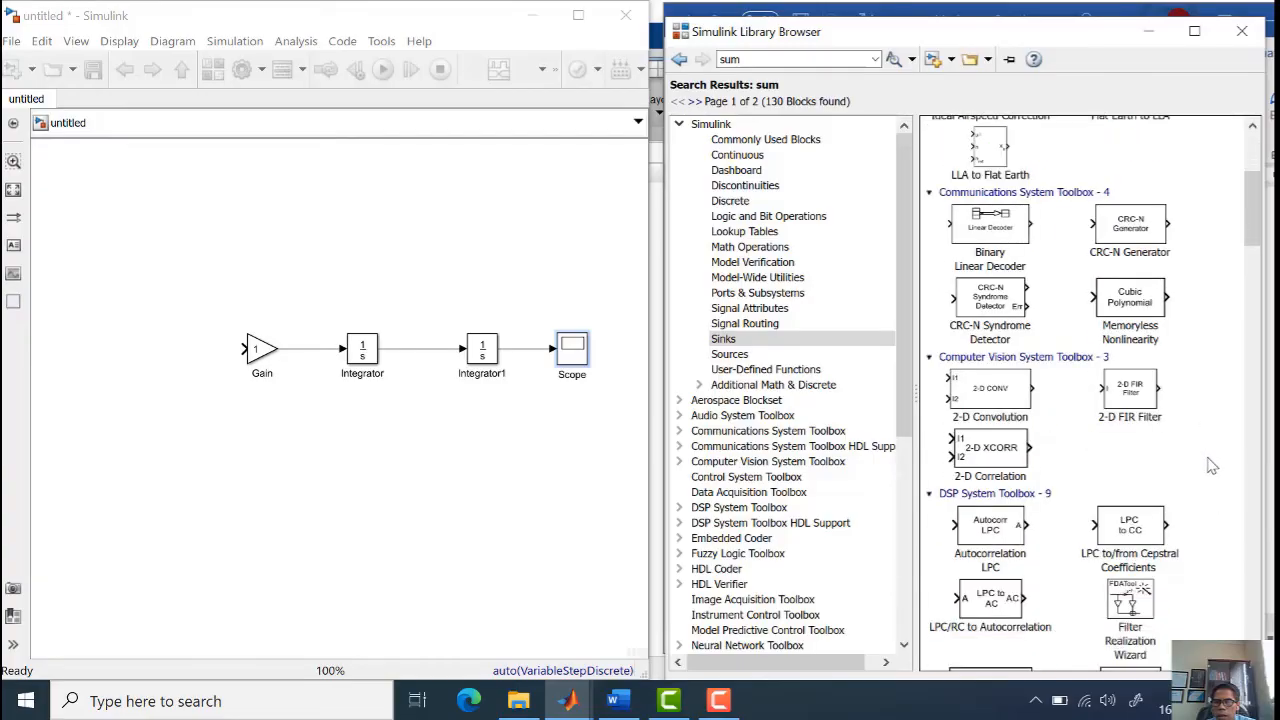
scroll(1215, 475, "down", 7)
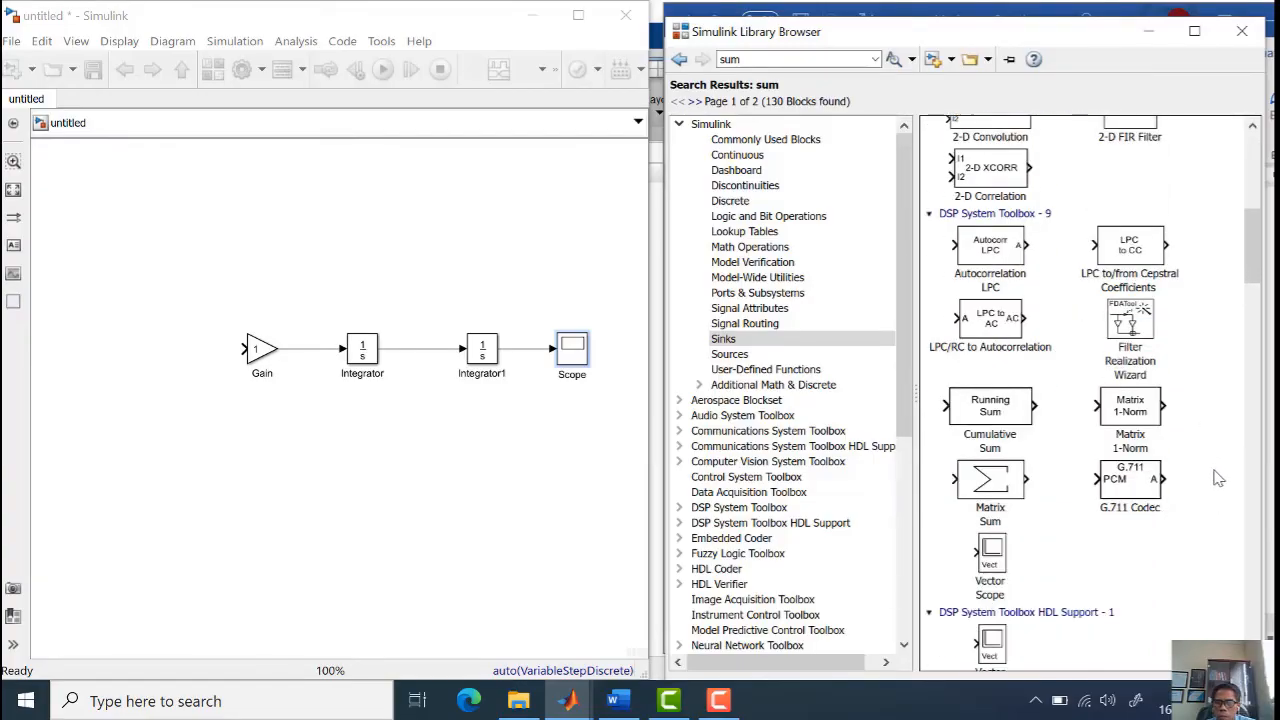
scroll(1218, 478, "down", 4)
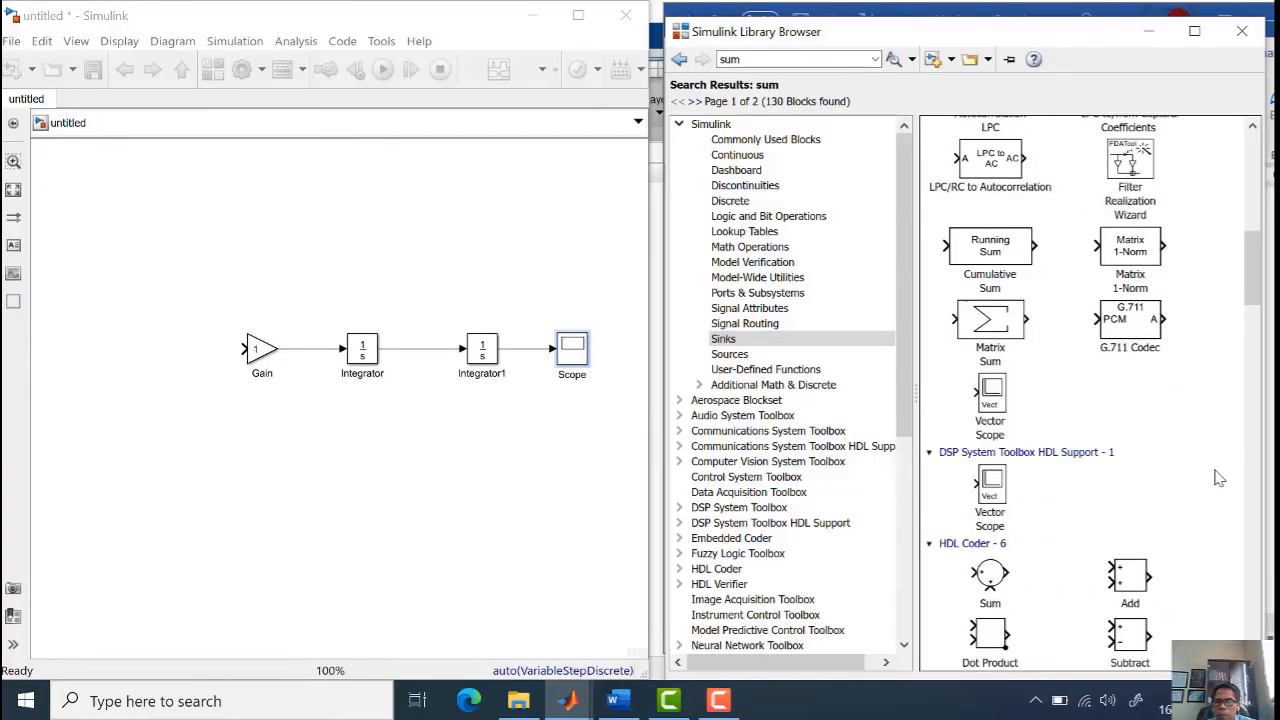
scroll(1220, 480, "down", 2)
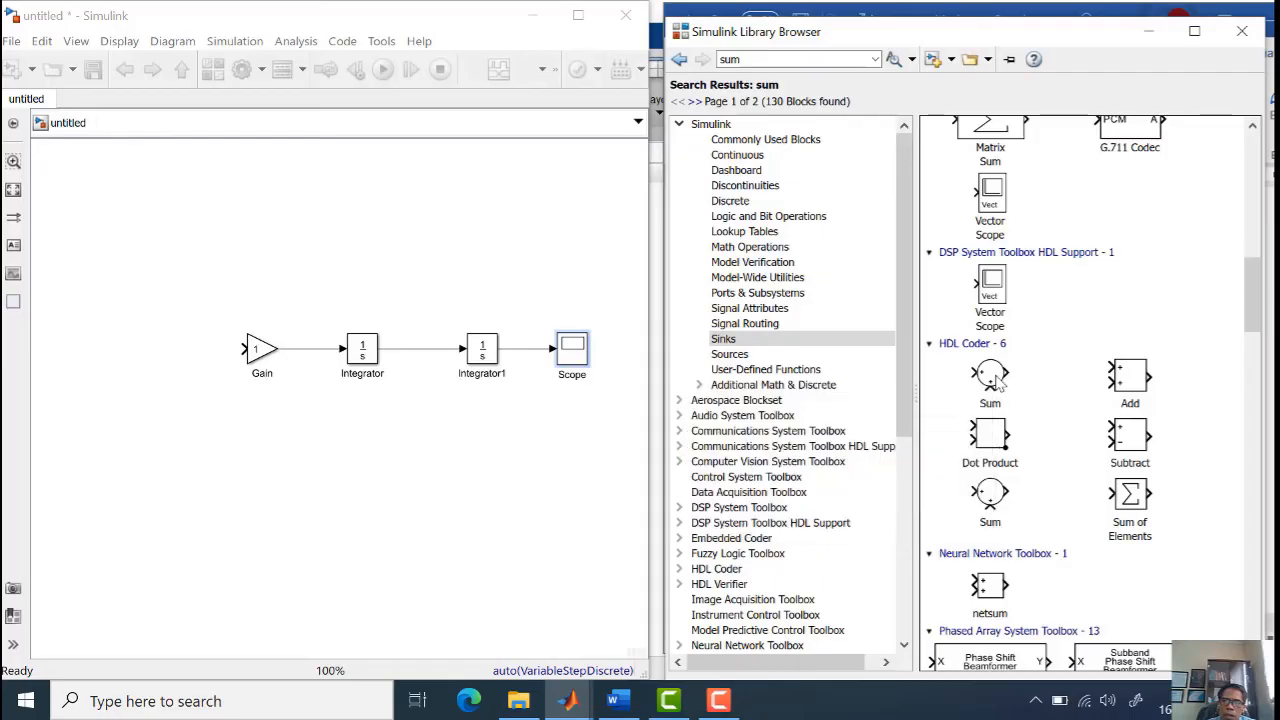
left_click_drag(995, 378, 163, 362)
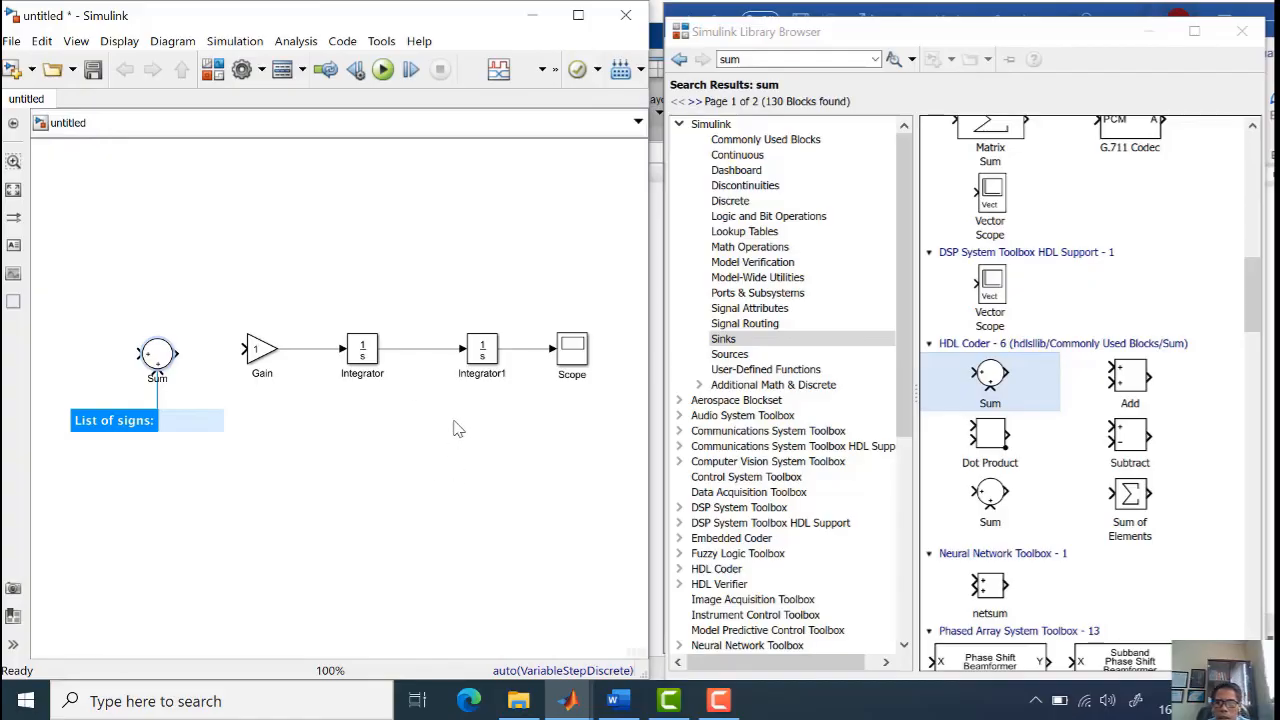
Search the library for "gain" and add a second Gain block below the first Integrator
scroll(455, 425, "up", 2)
scroll(480, 413, "down", 2)
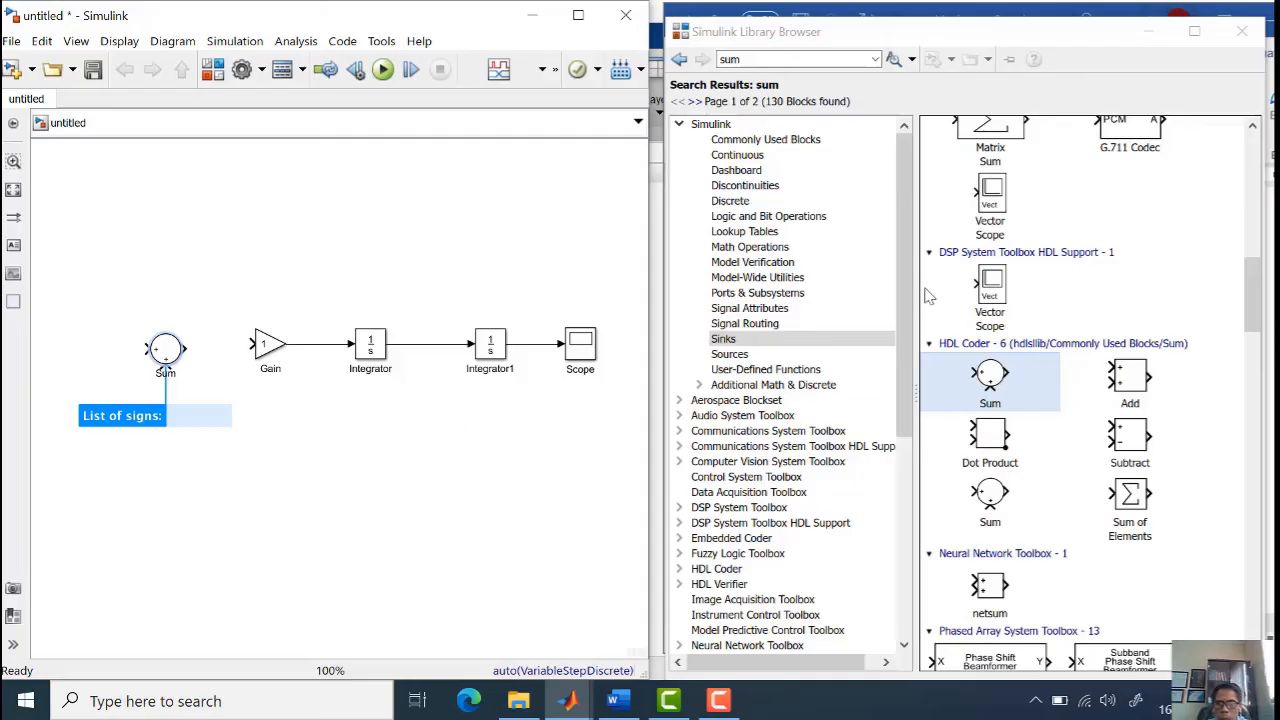
scroll(990, 285, "up", 3)
scroll(990, 278, "up", 1)
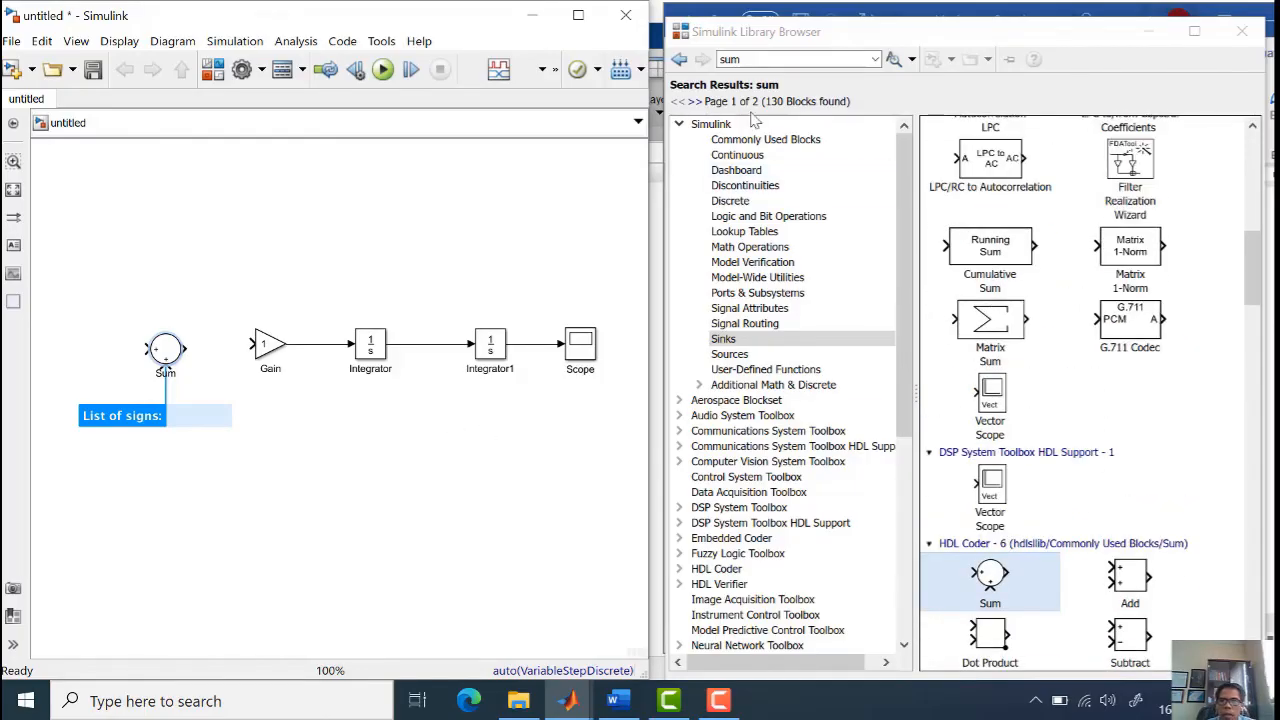
left_click_drag(776, 57, 713, 52)
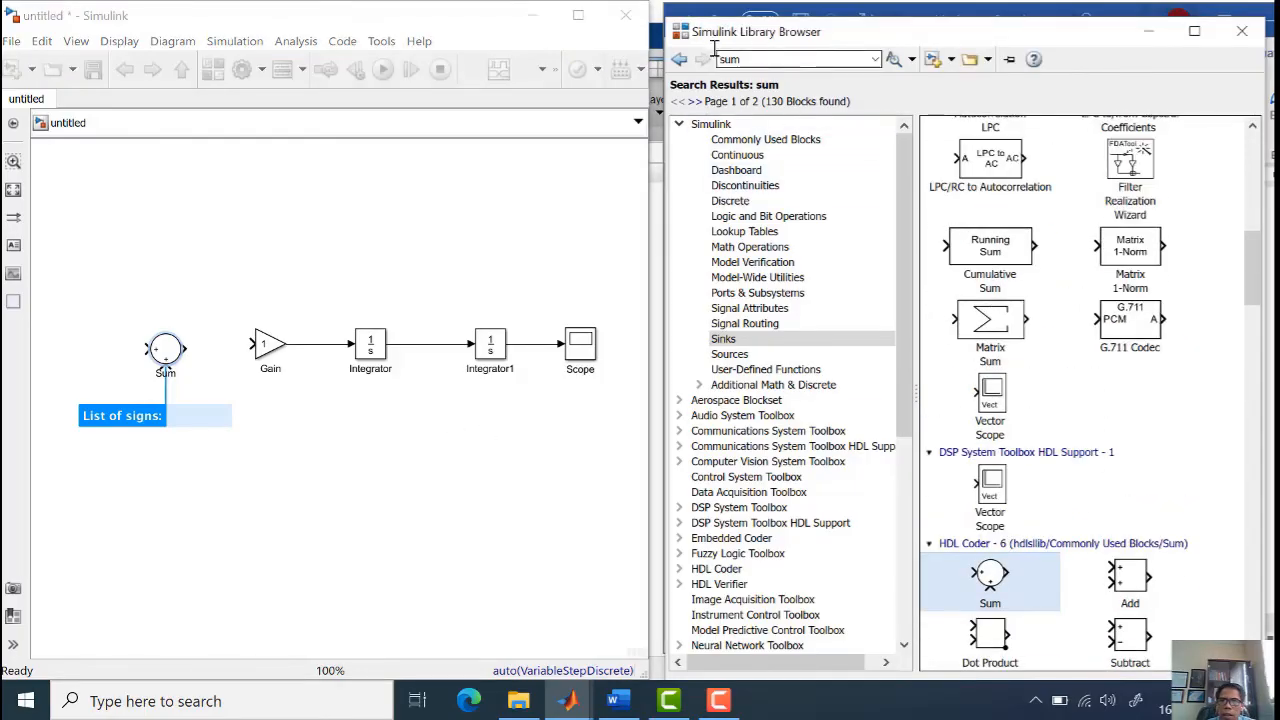
type("gain")
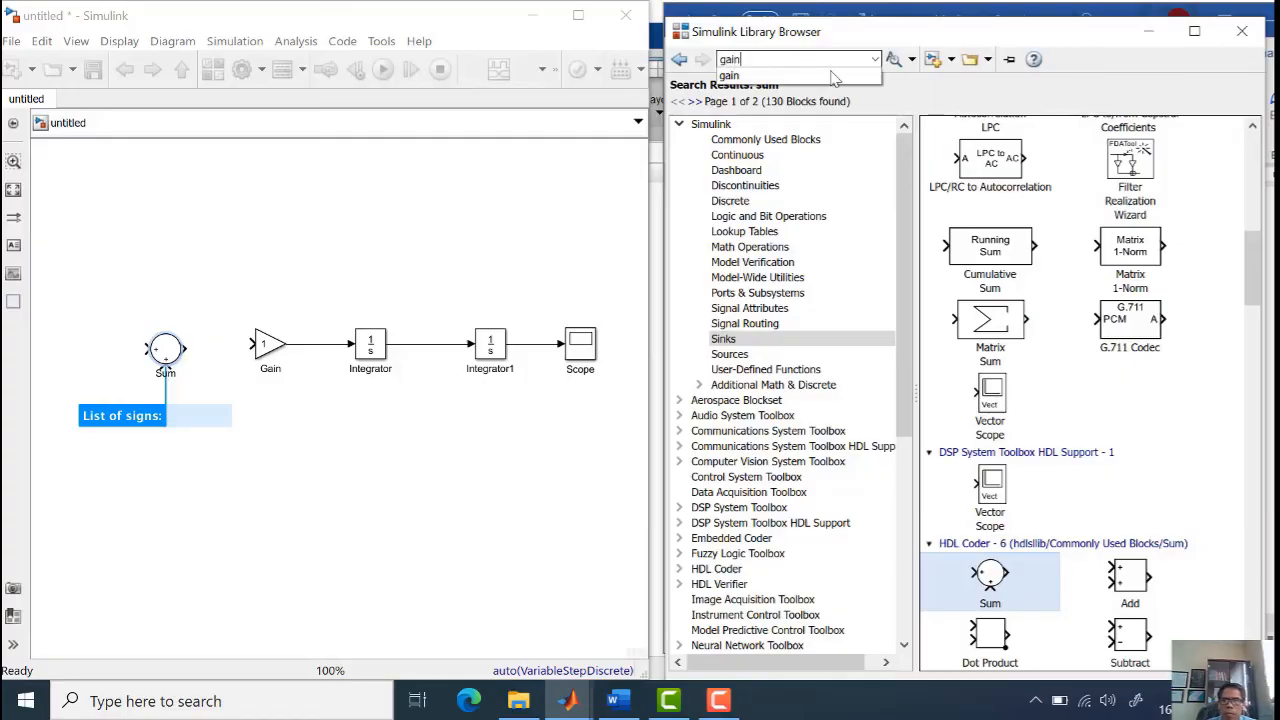
key("Return")
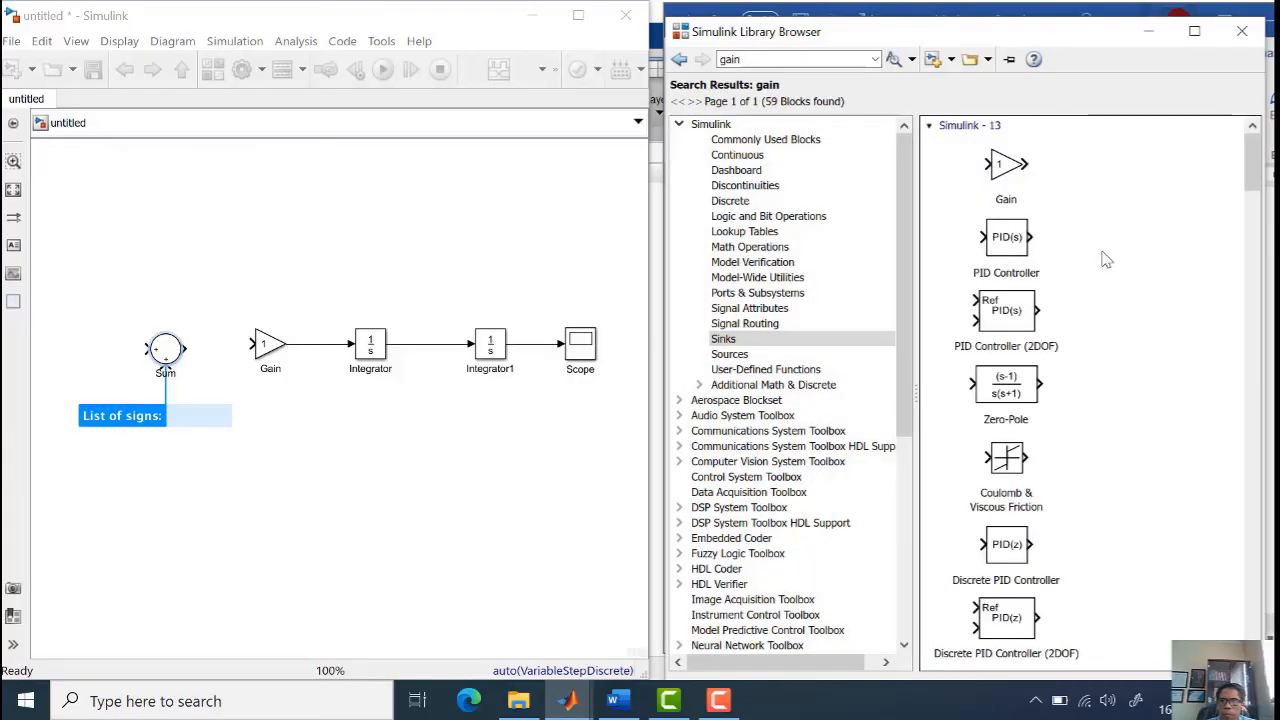
left_click_drag(1004, 172, 385, 455)
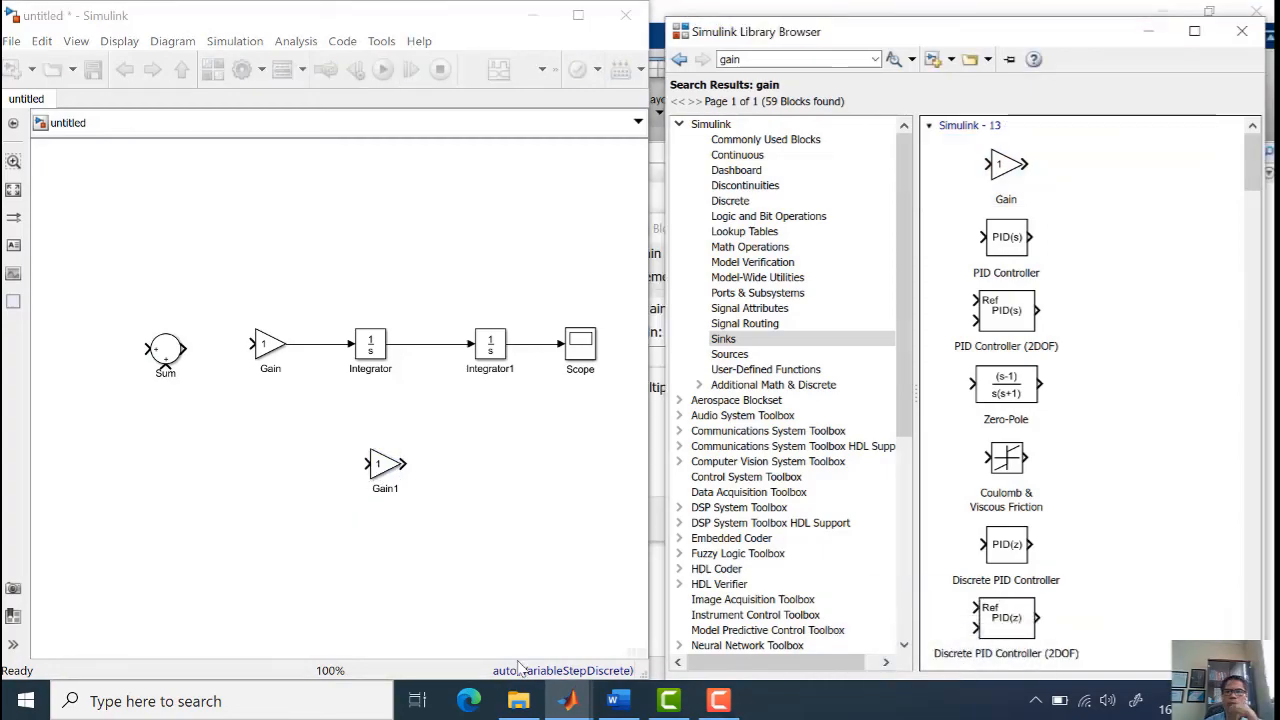
Add a third Gain block above the first Integrator
left_click(718, 700)
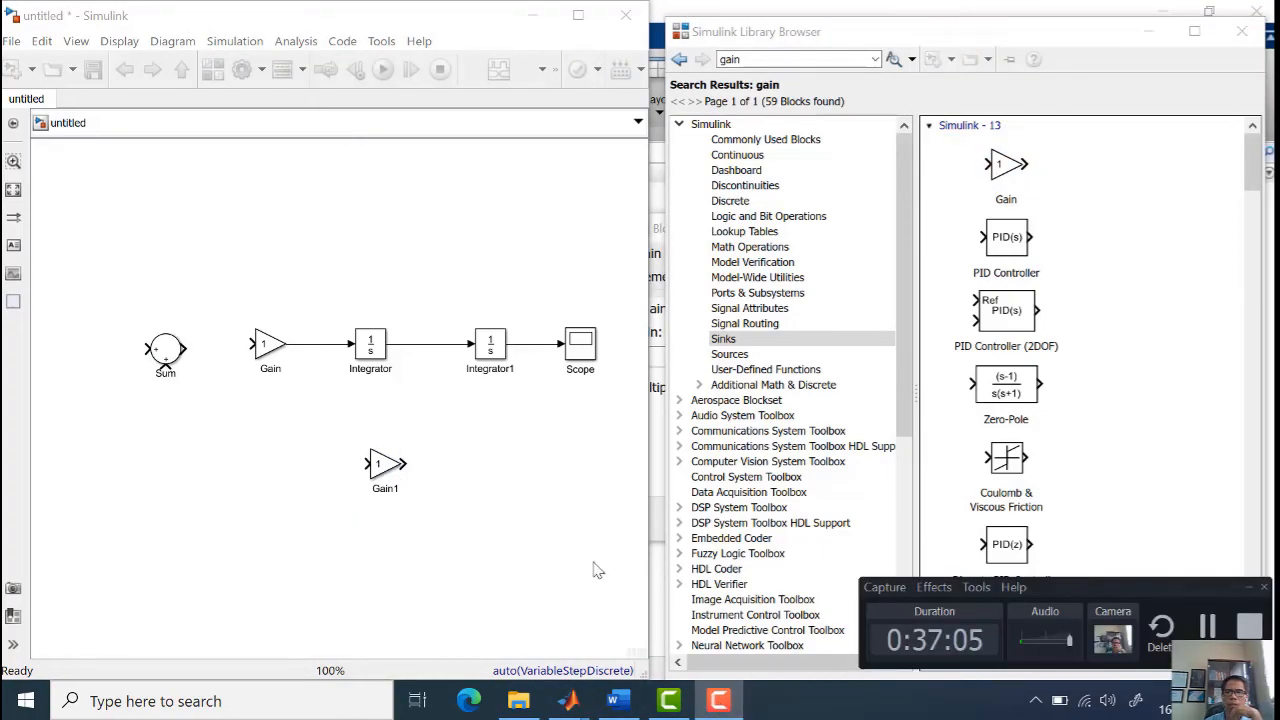
left_click(380, 472)
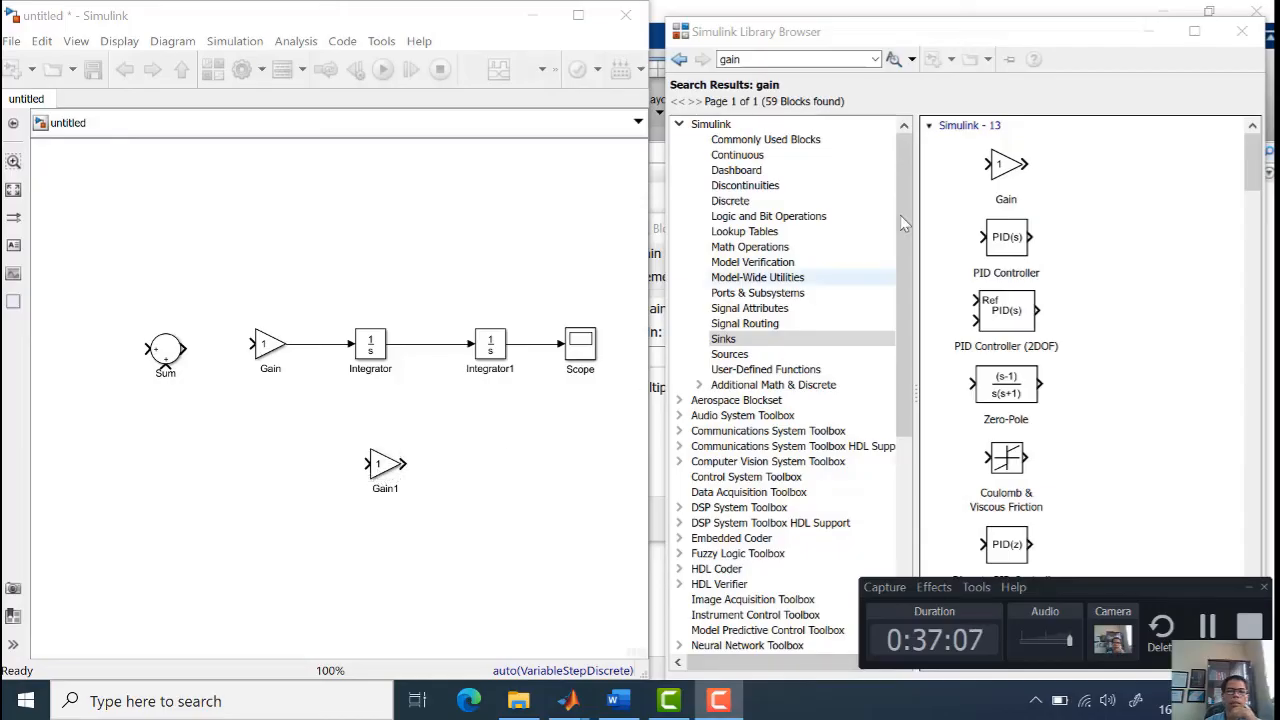
left_click(1010, 172)
left_click_drag(1010, 172, 371, 238)
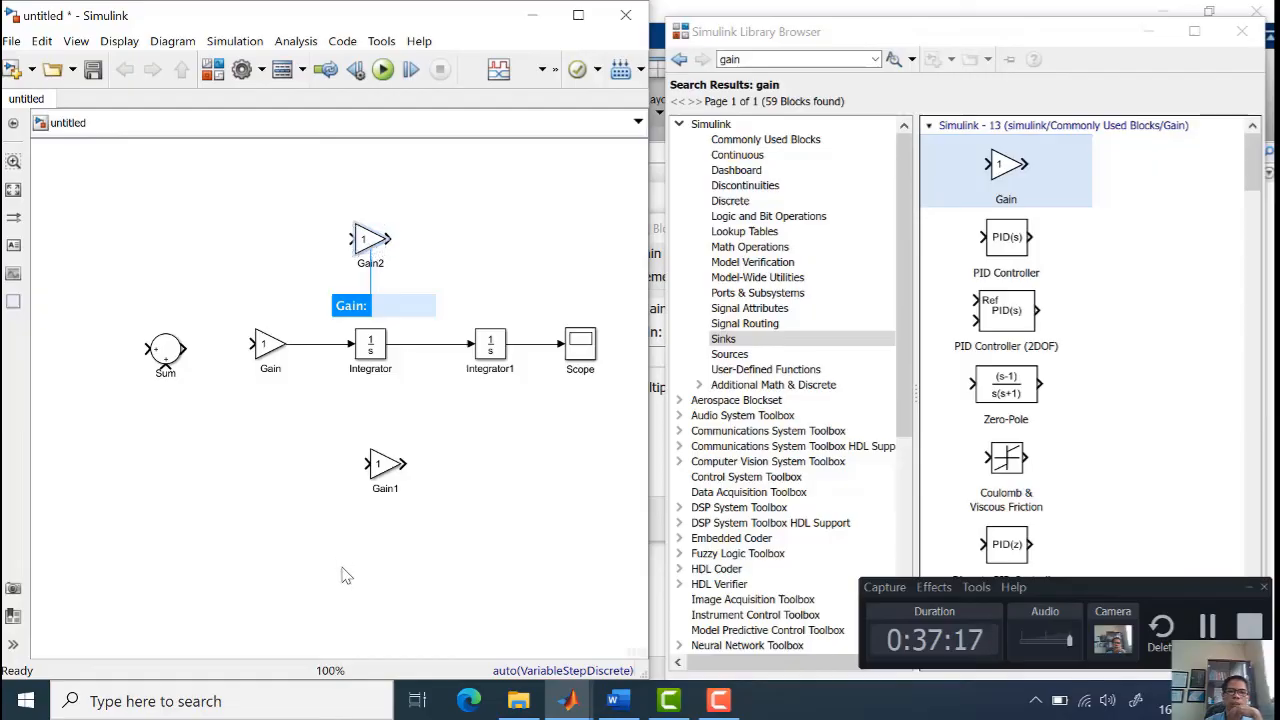
left_click(381, 470)
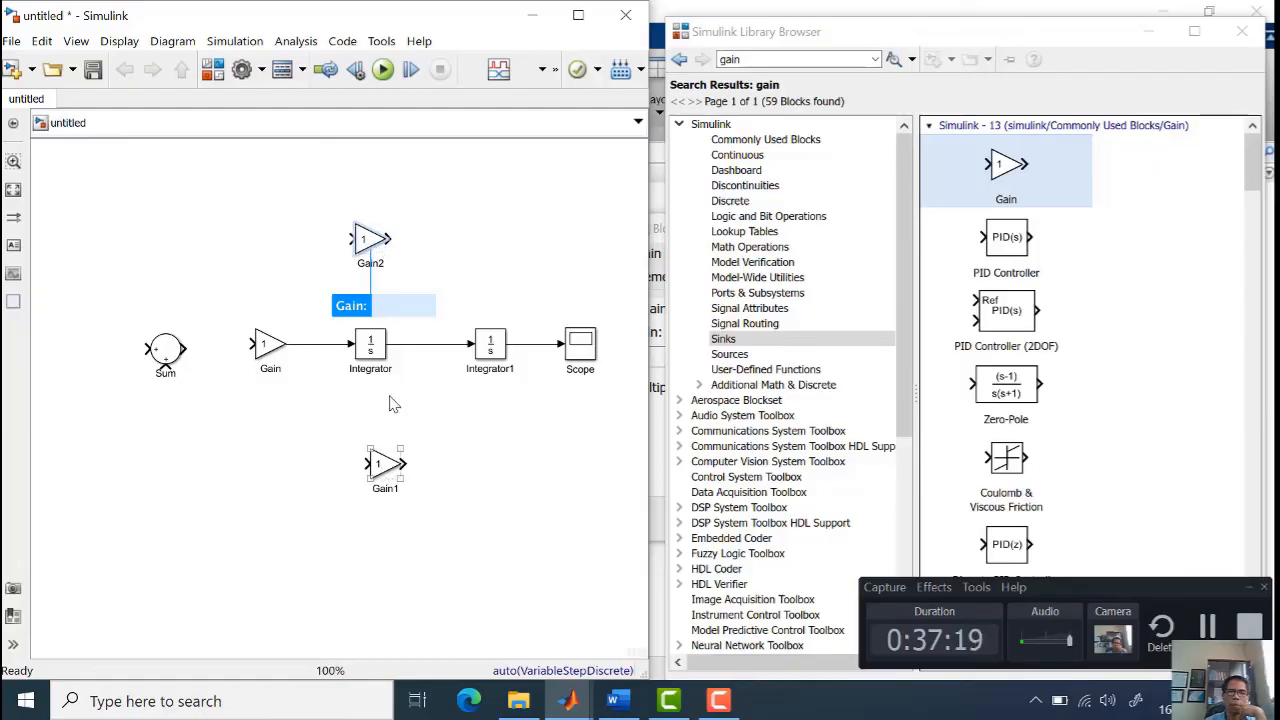
left_click(378, 355)
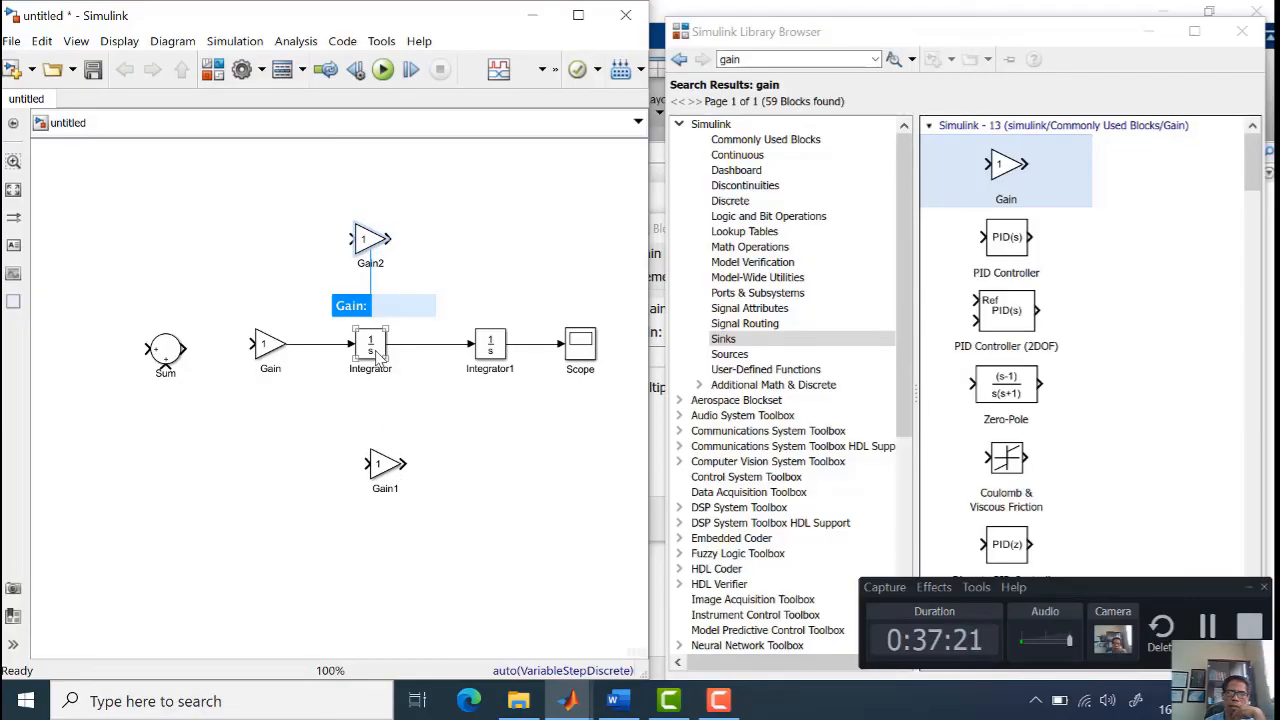
left_click(372, 245)
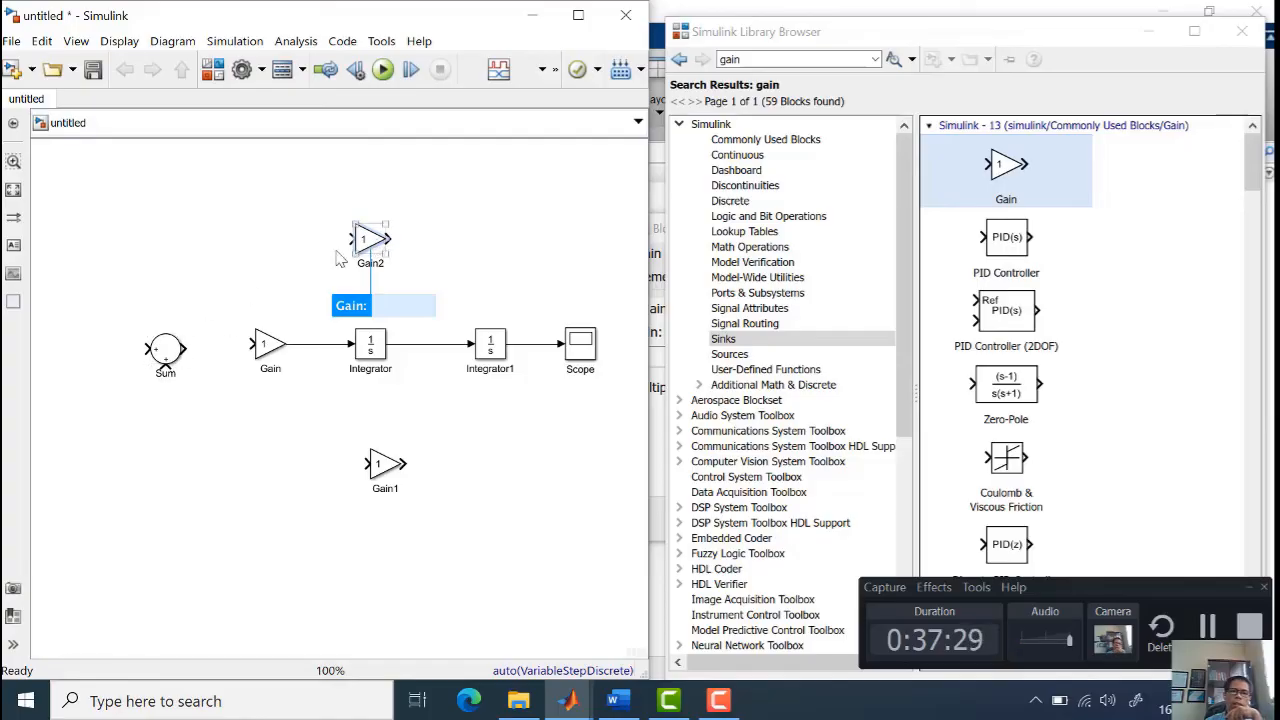
Set the Sum block's list of signs to |-- so that both of its inputs are subtracted
left_click(170, 364)
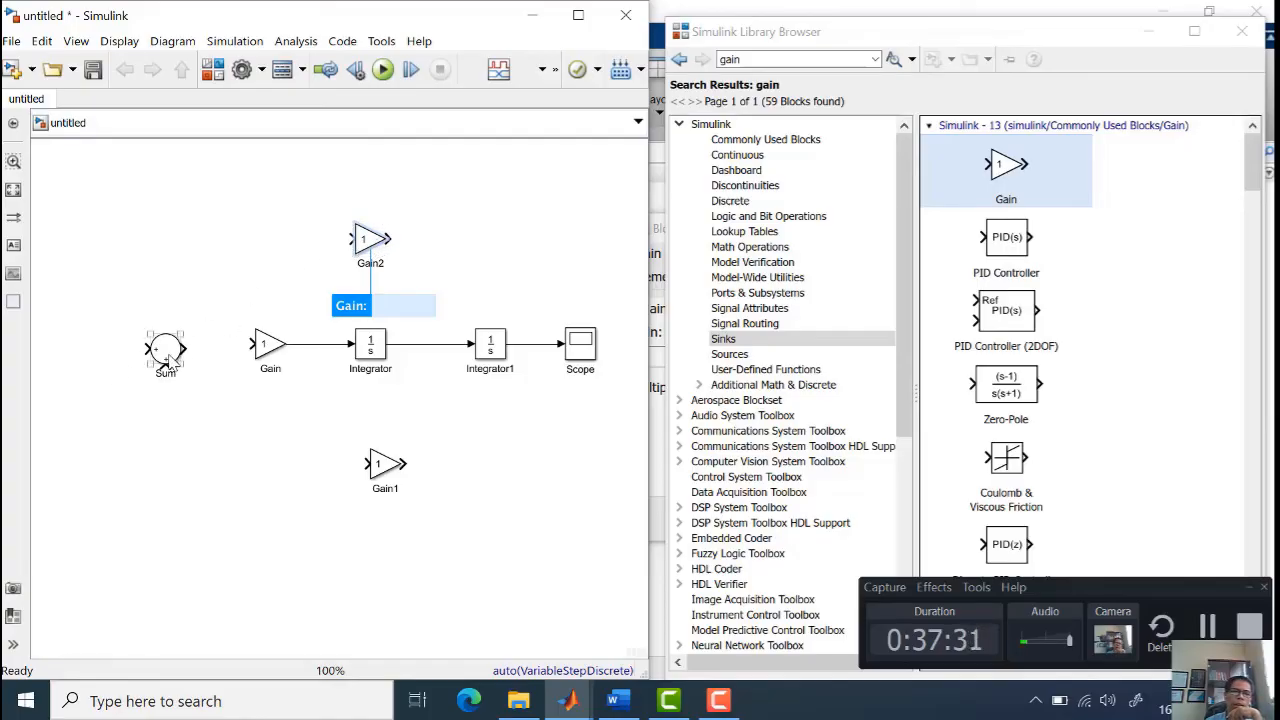
double_click(168, 350)
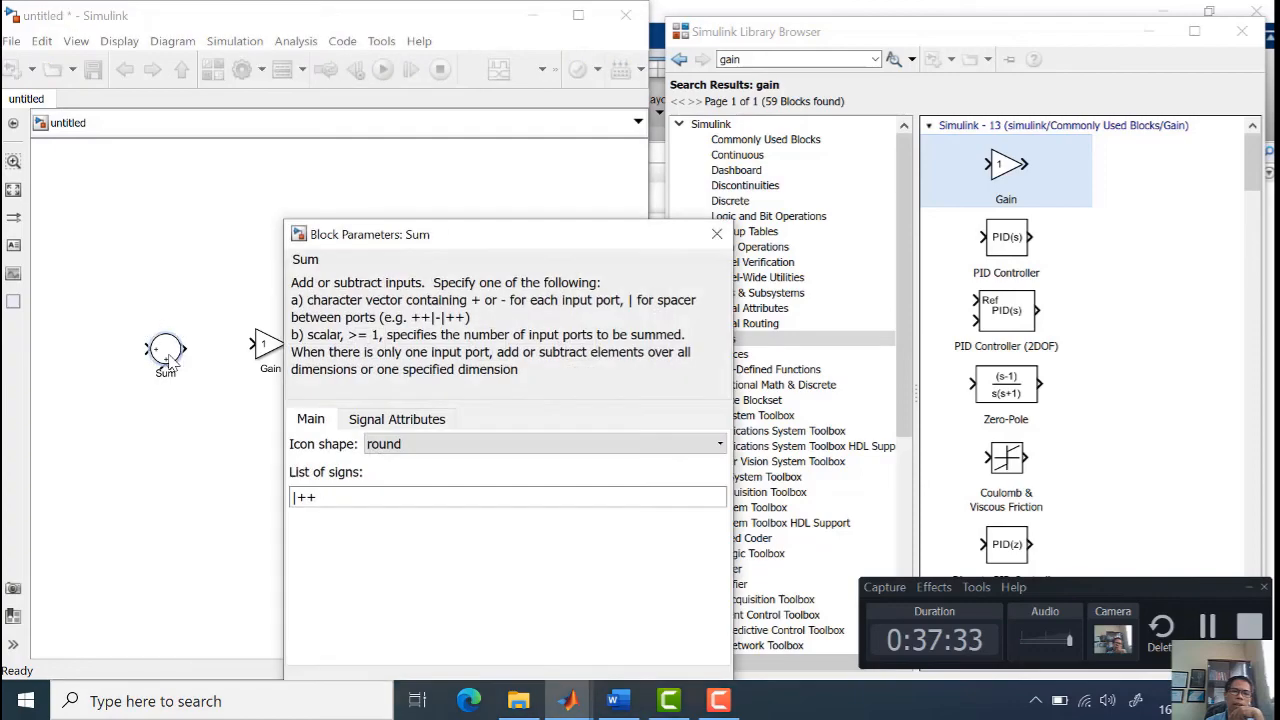
left_click(332, 497)
left_click_drag(290, 500, 334, 506)
left_click(334, 503)
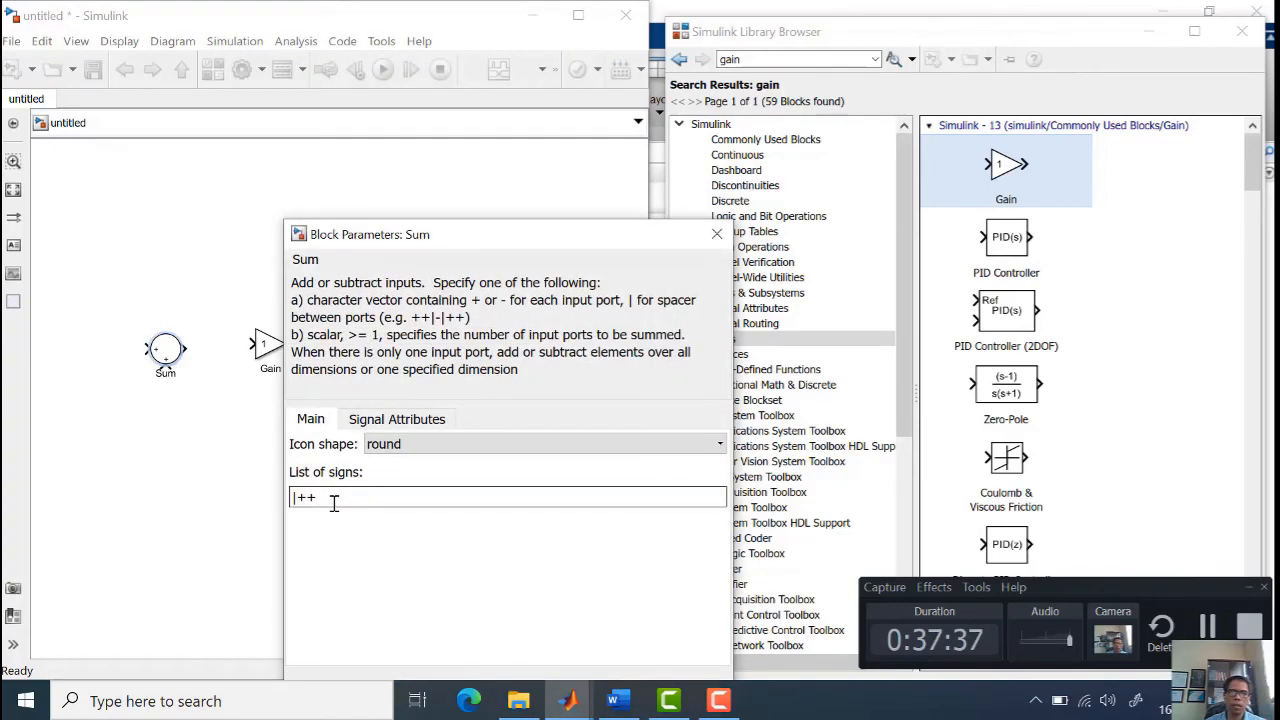
key("BackSpace")
key("BackSpace")
type("-")
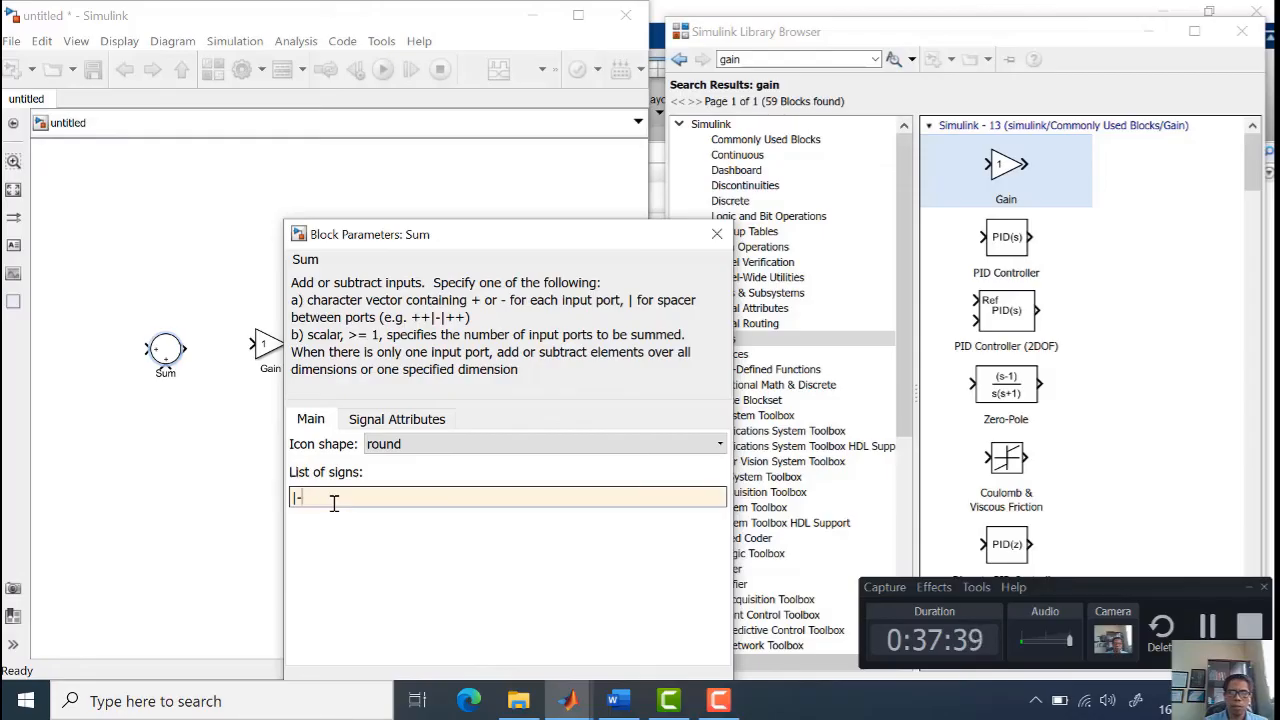
type("-")
key("Return")
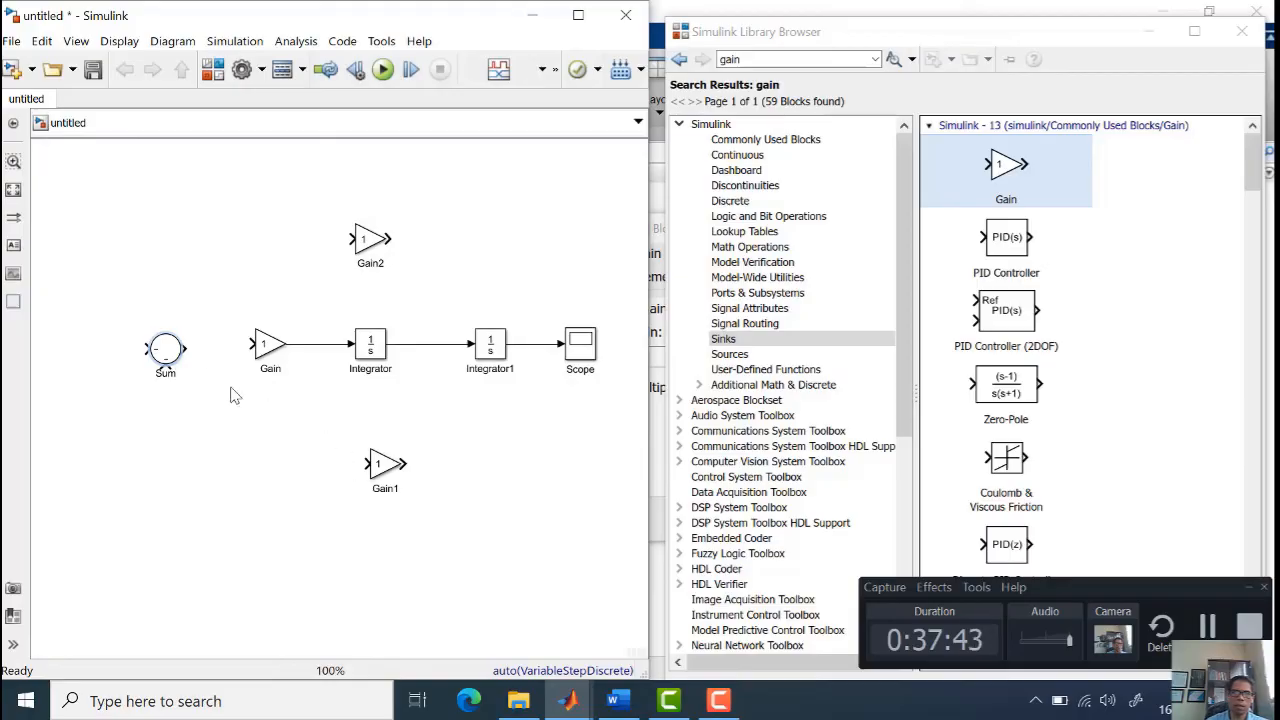
Rotate the Gain block above the first Integrator counterclockwise once
left_click(362, 240)
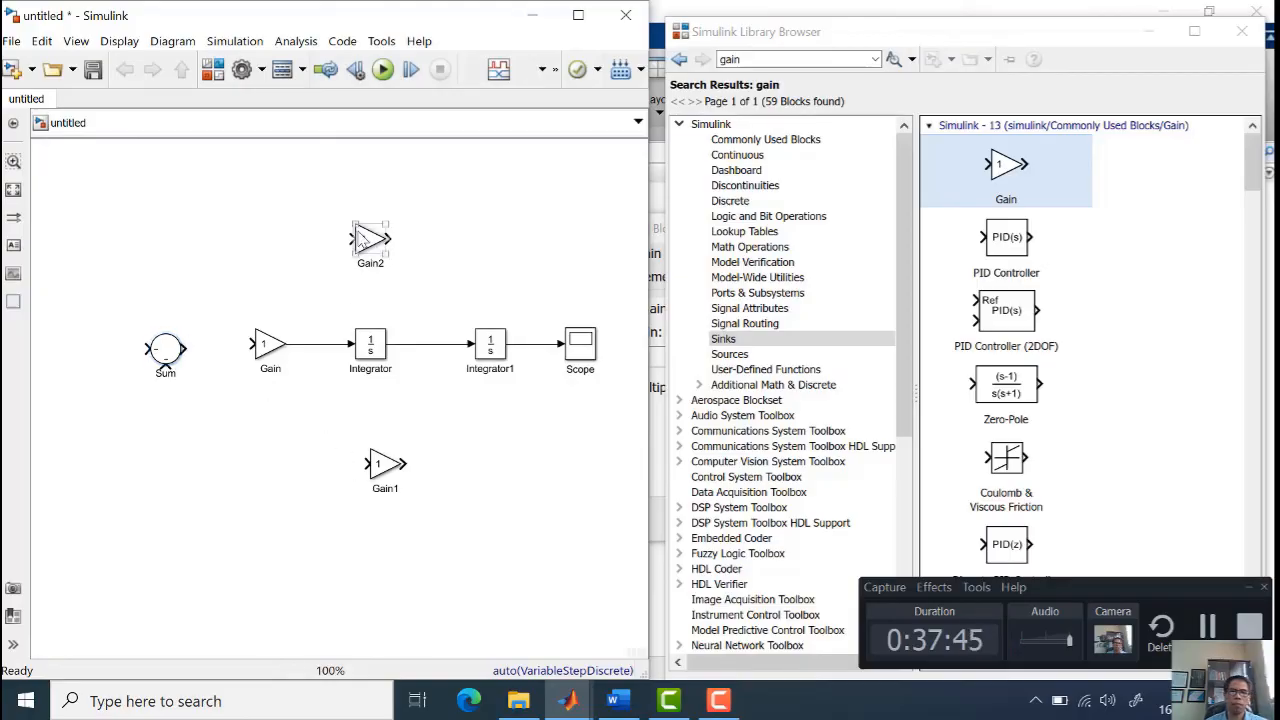
right_click(362, 240)
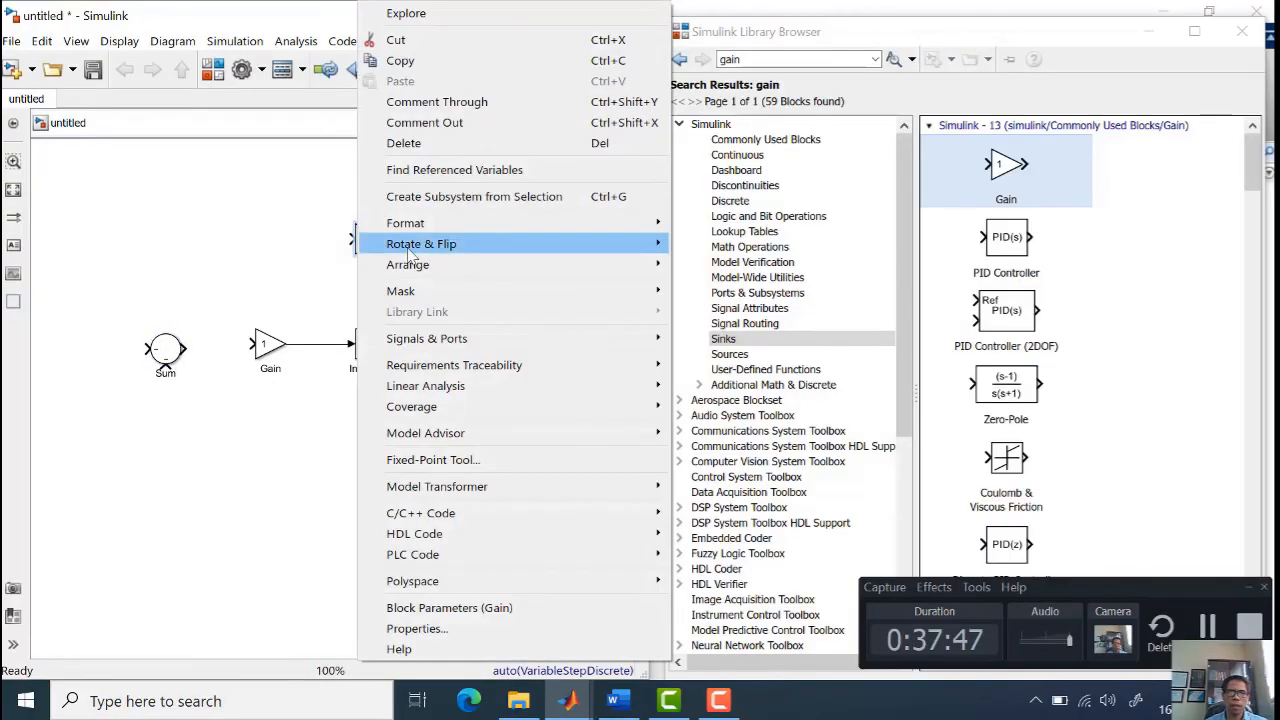
mouse_move(464, 250)
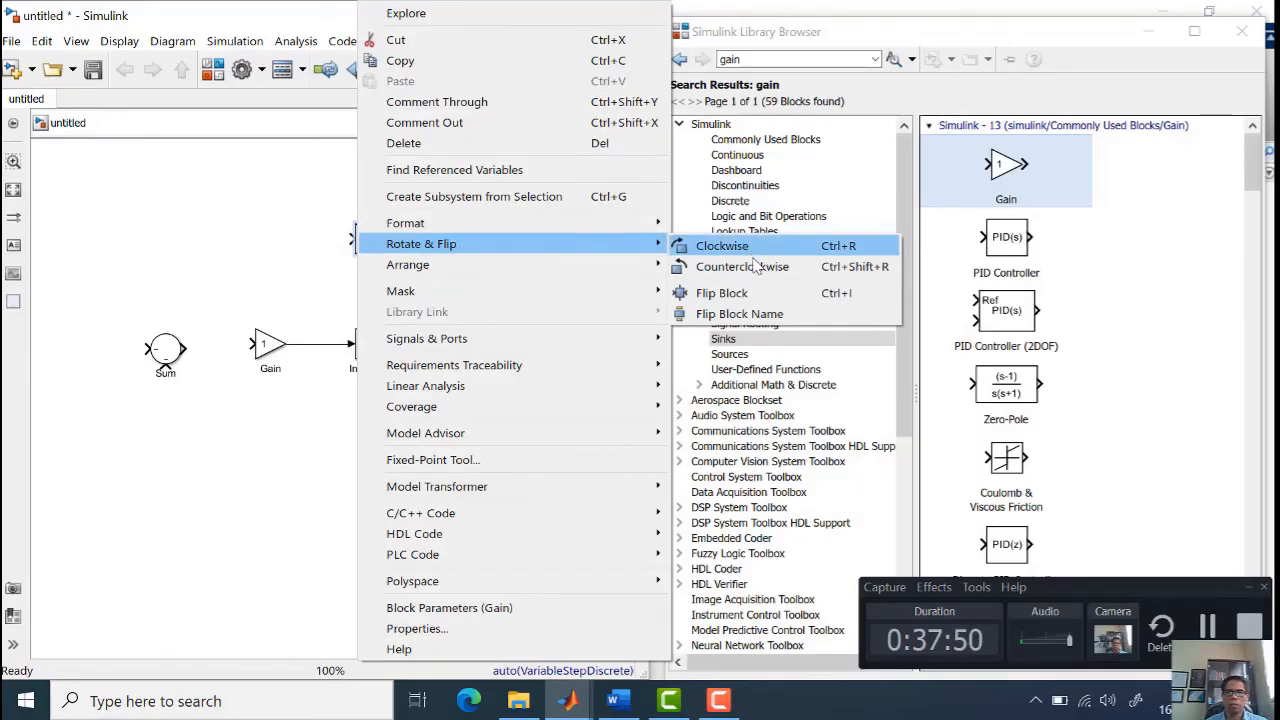
left_click(757, 267)
left_click(375, 245)
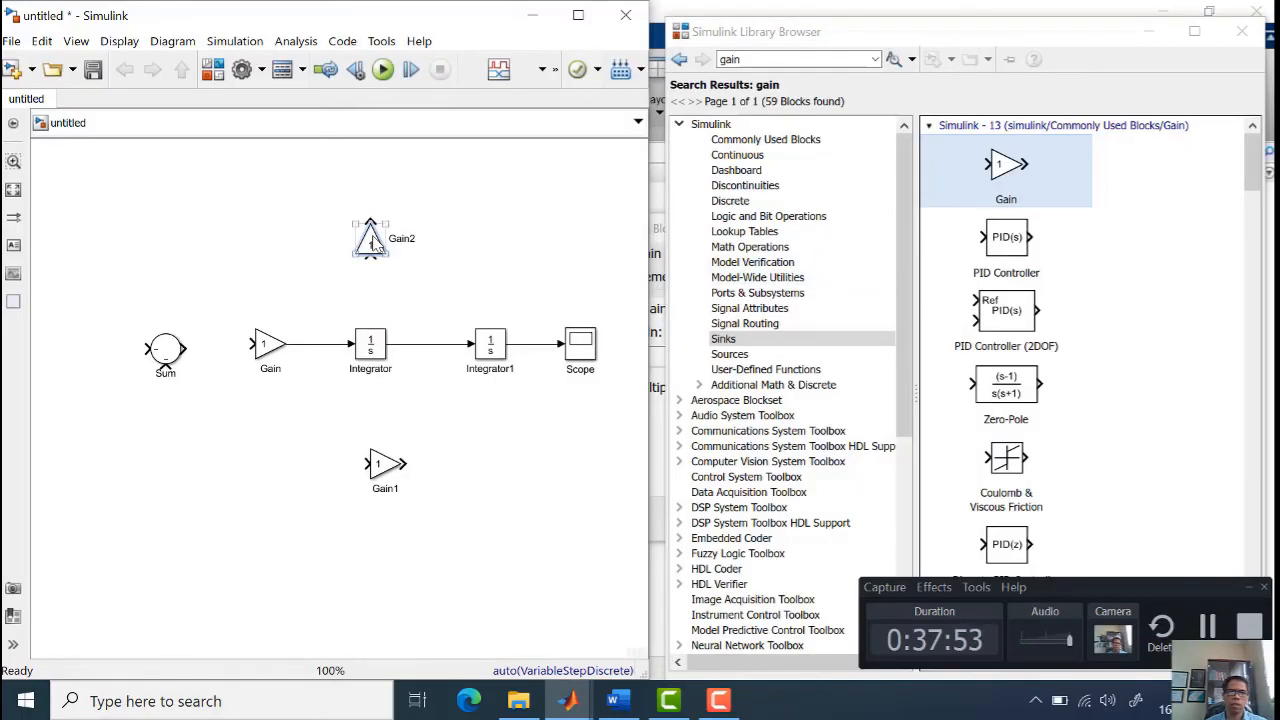
Rotate the Gain block above the first Integrator counterclockwise again so that its output faces the Sum block
right_click(375, 245)
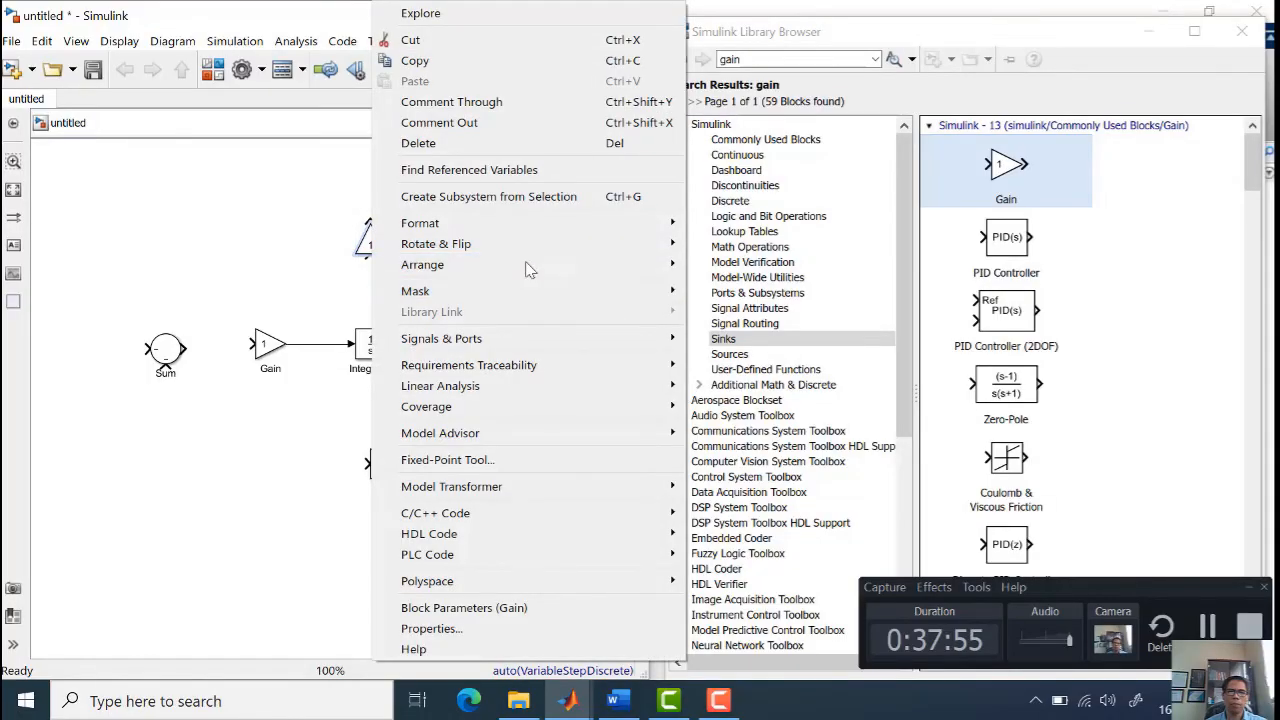
mouse_move(533, 248)
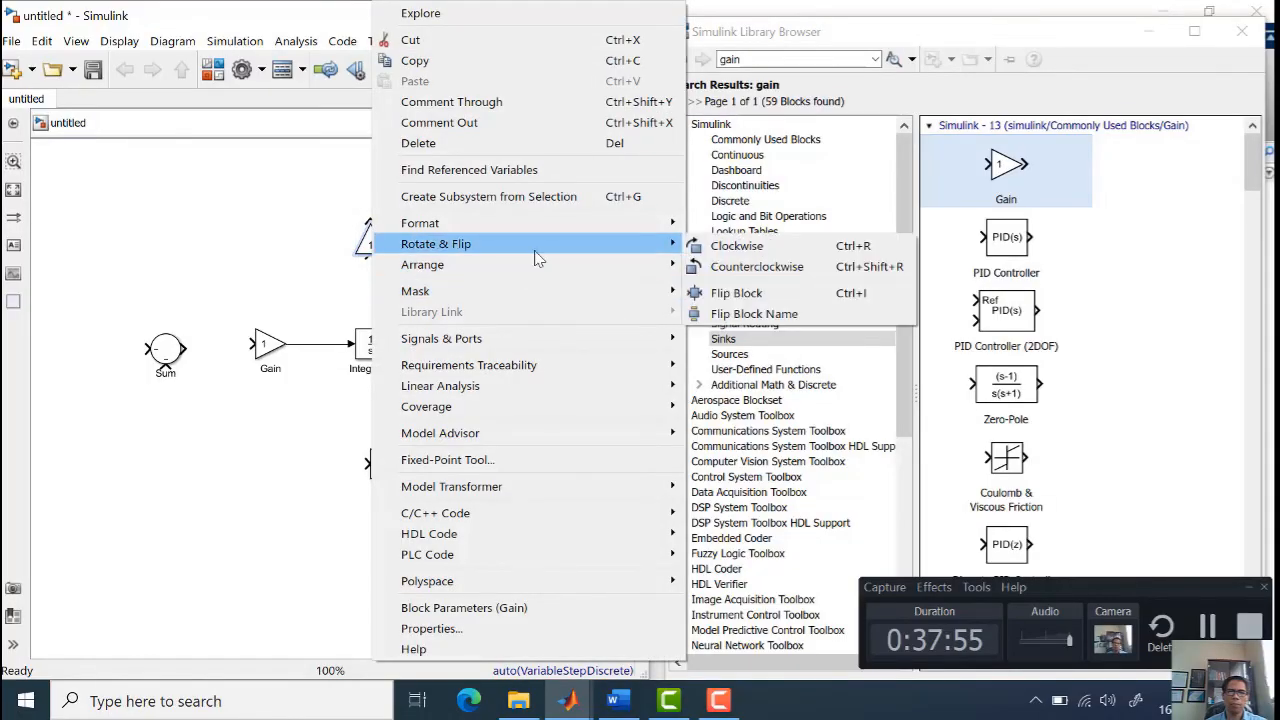
left_click(757, 267)
Rotate the Gain block below the first Integrator counterclockwise twice so that its output faces the Sum block
left_click(380, 466)
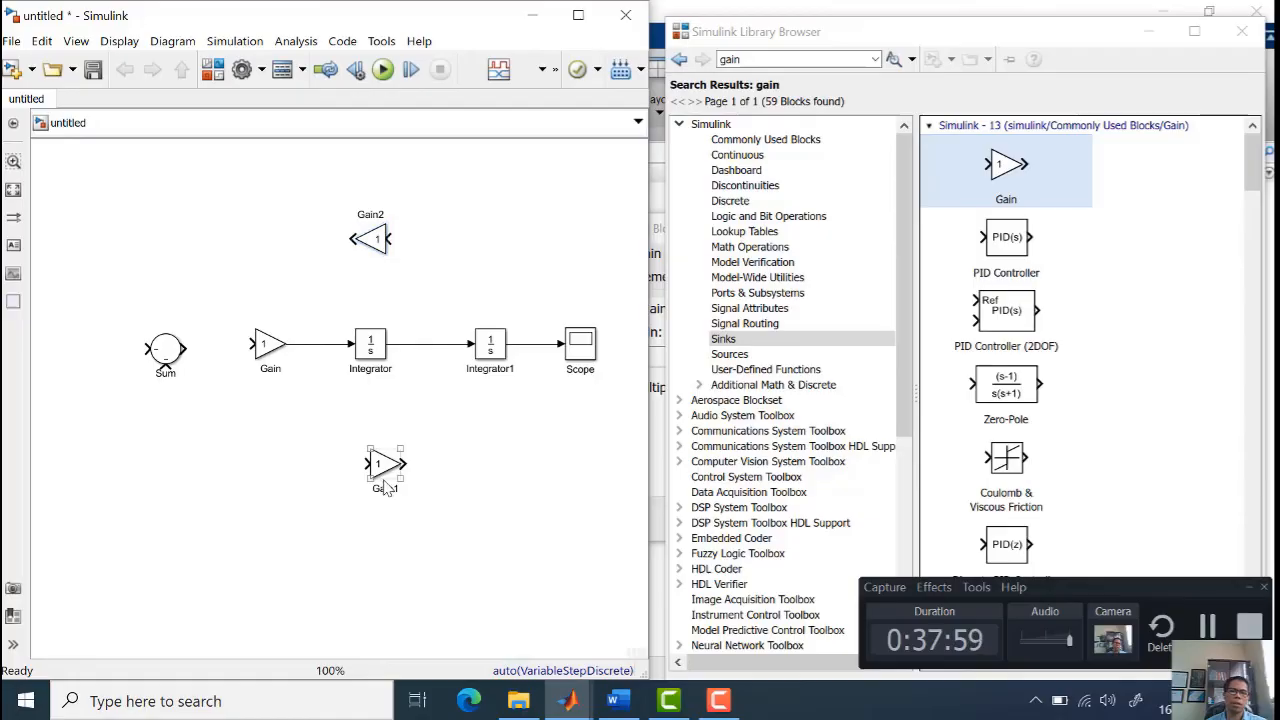
right_click(387, 474)
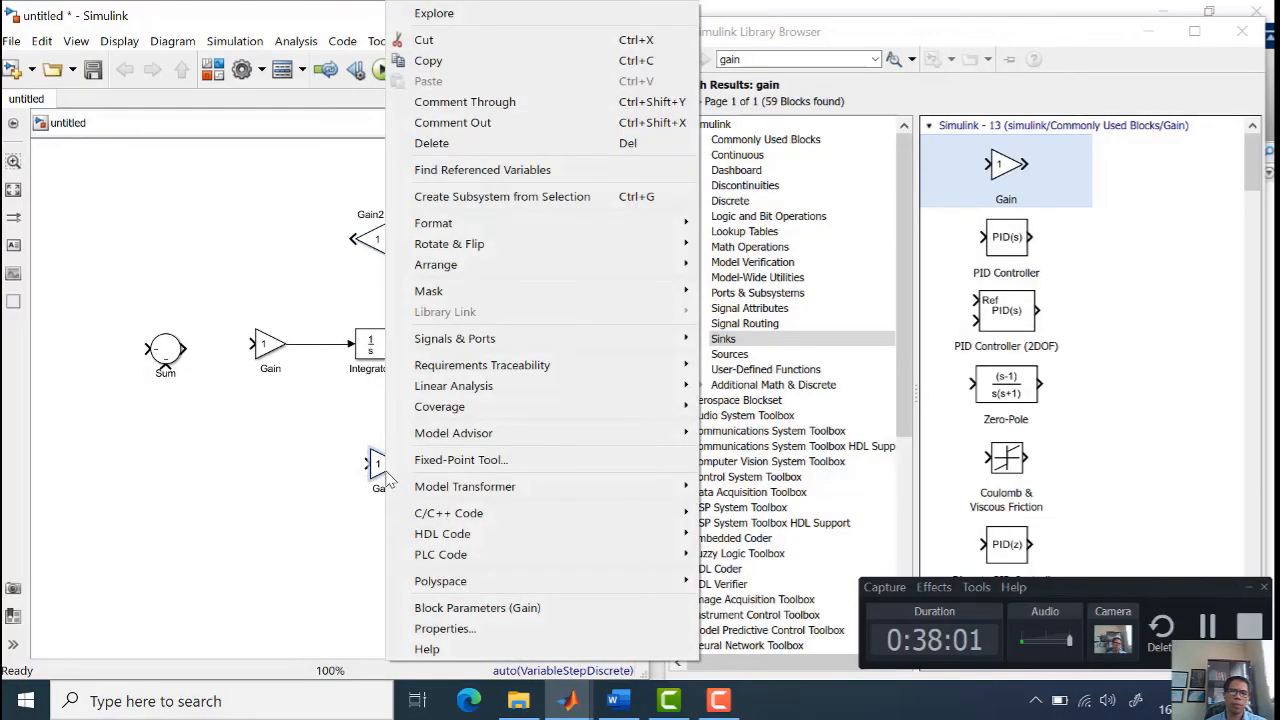
mouse_move(605, 247)
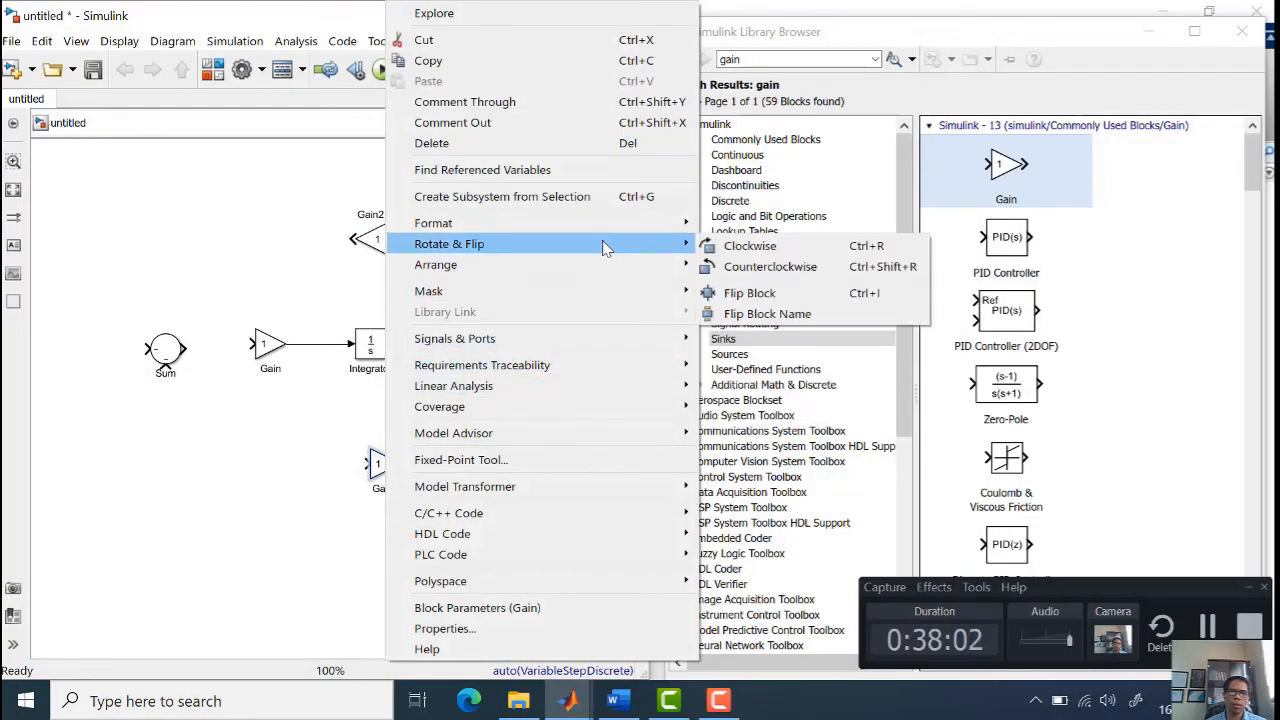
left_click(793, 266)
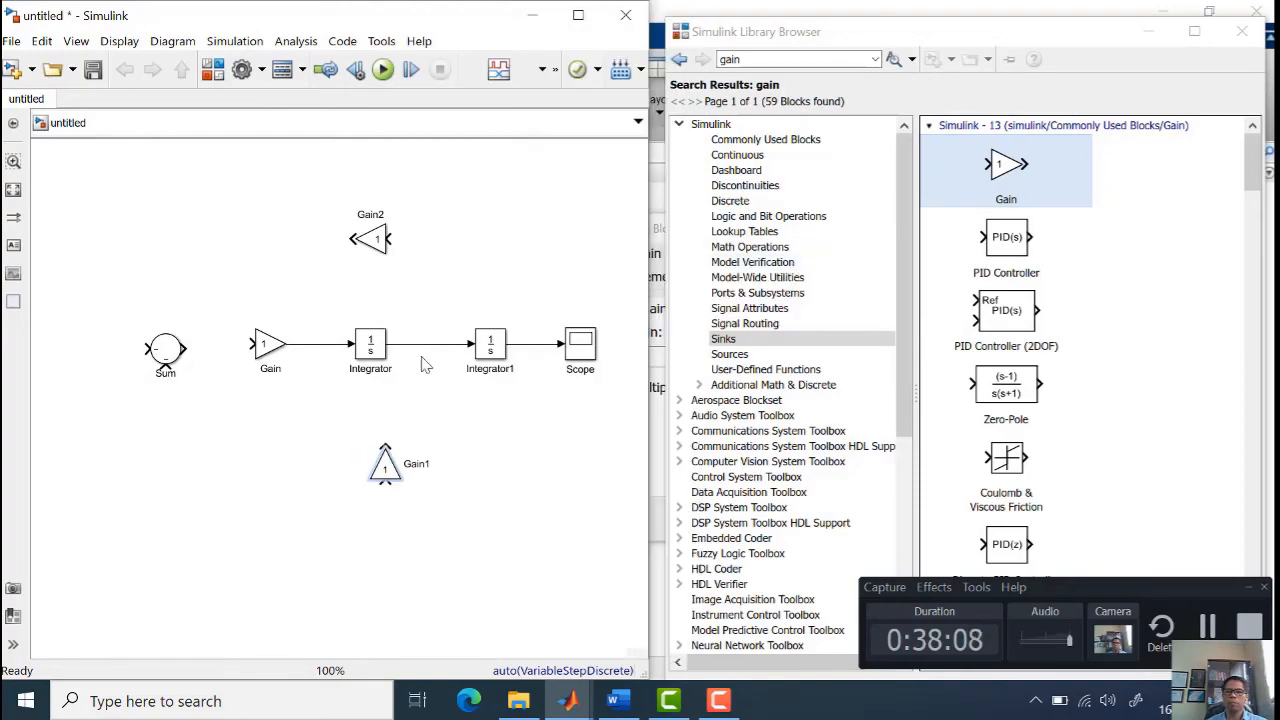
right_click(383, 474)
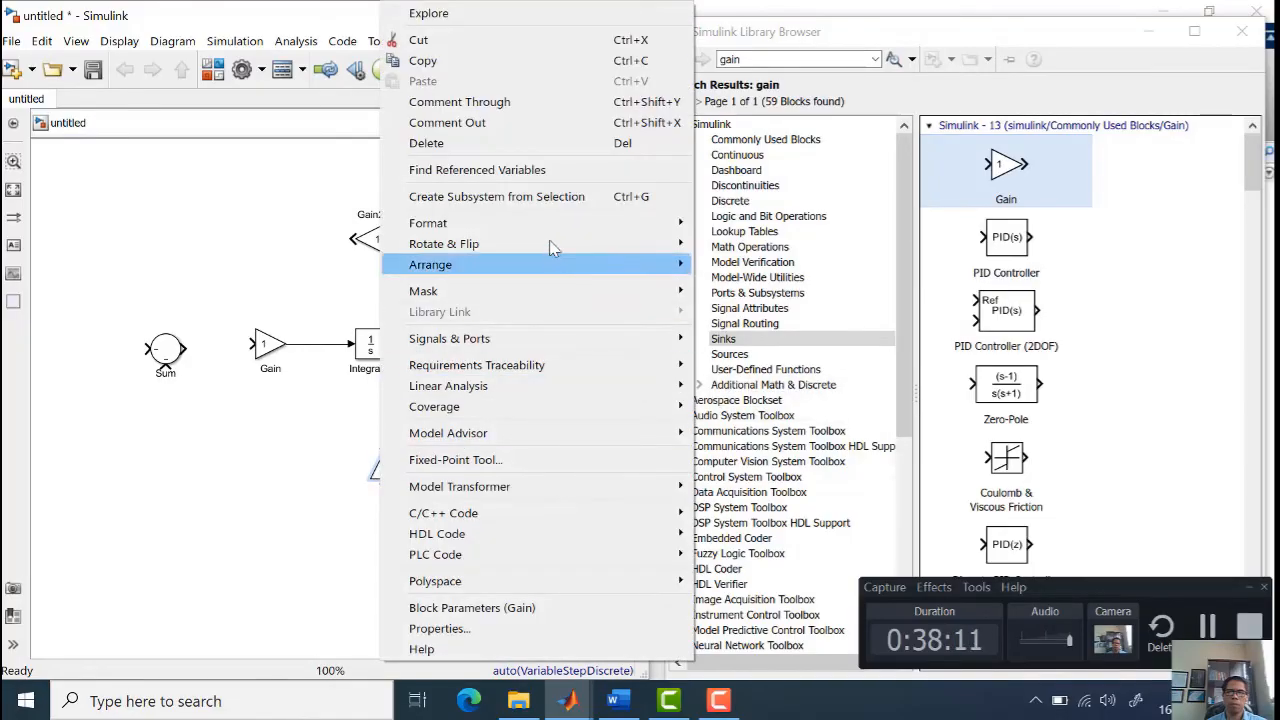
mouse_move(563, 240)
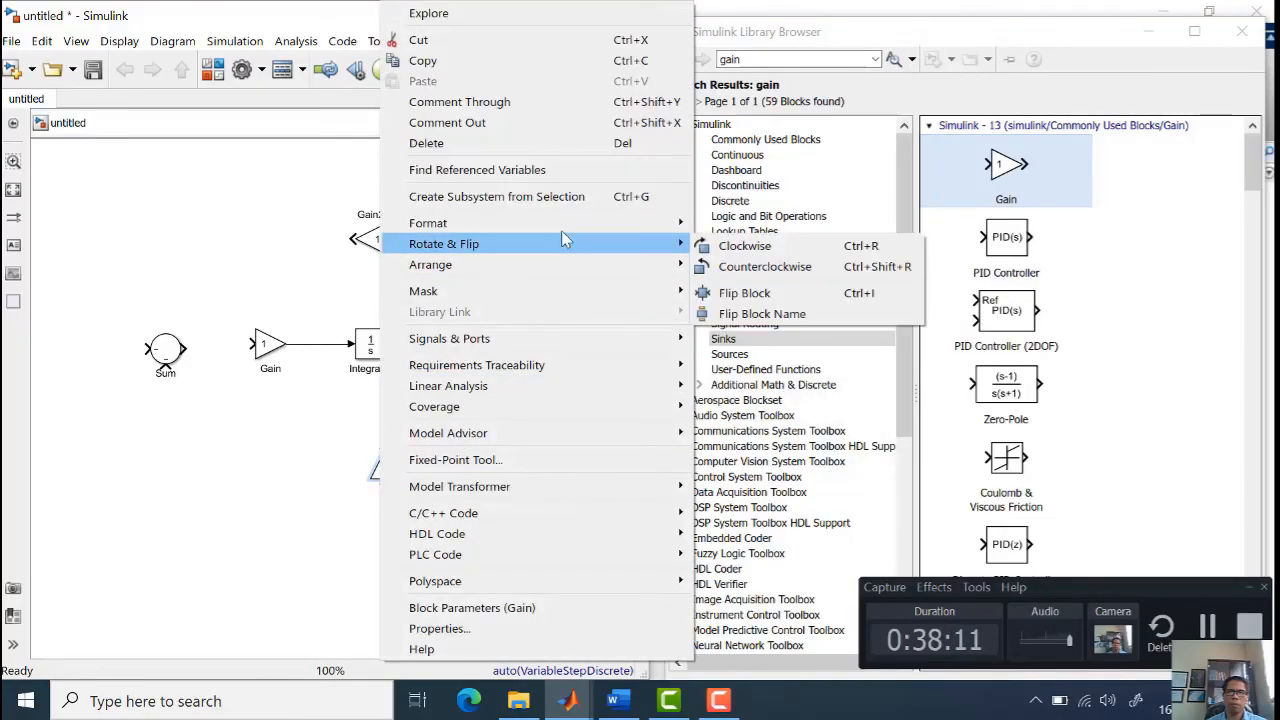
left_click(773, 268)
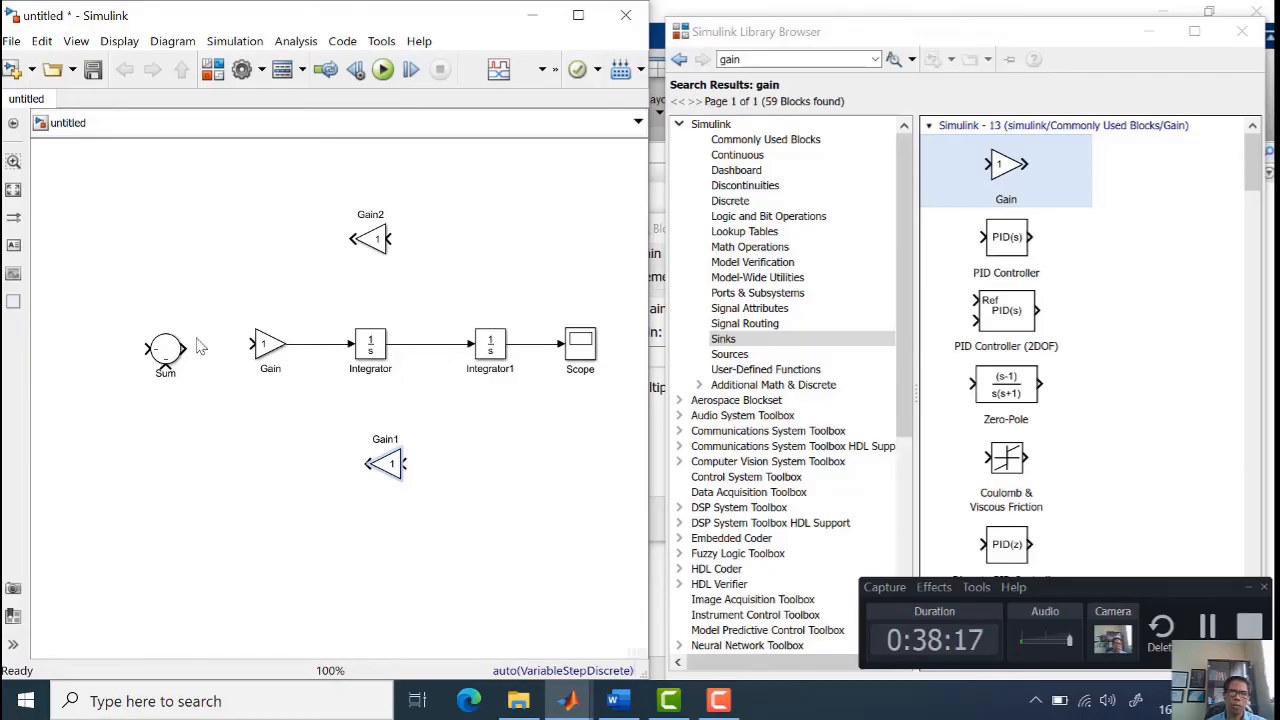
Wire the second Integrator's output through the upper Gain and the first's through the lower Gain into the Sum, and connect the Sum to the forward Gain
mouse_move(113, 318)
left_mouse_down()
mouse_move(214, 271)
mouse_move(348, 246)
left_mouse_up()
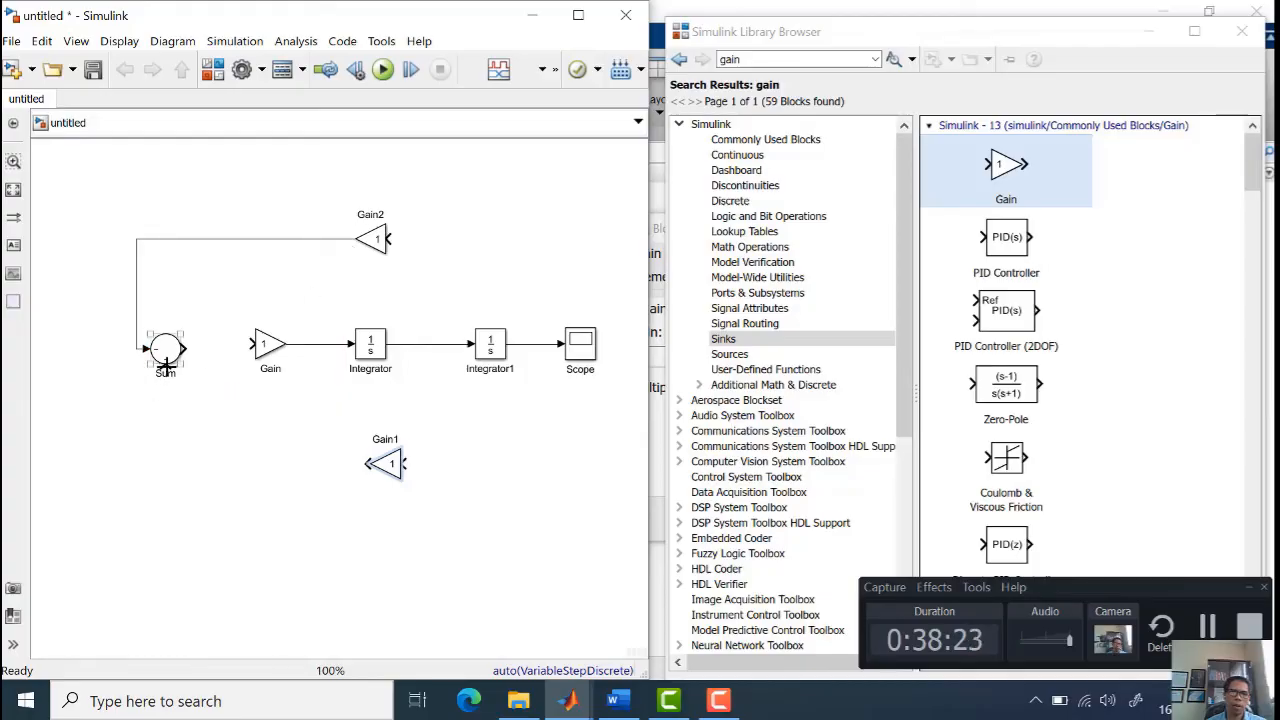
left_click_drag(166, 370, 424, 344)
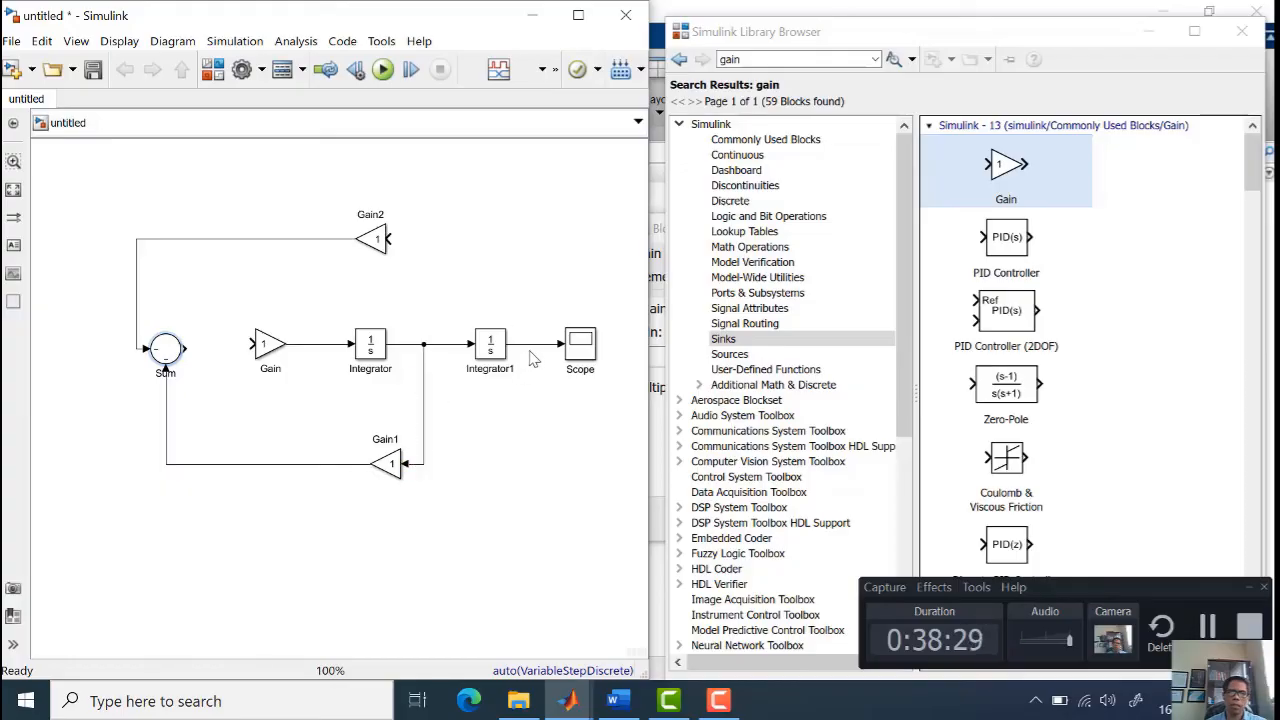
left_click_drag(390, 239, 523, 344)
left_click_drag(185, 351, 254, 344)
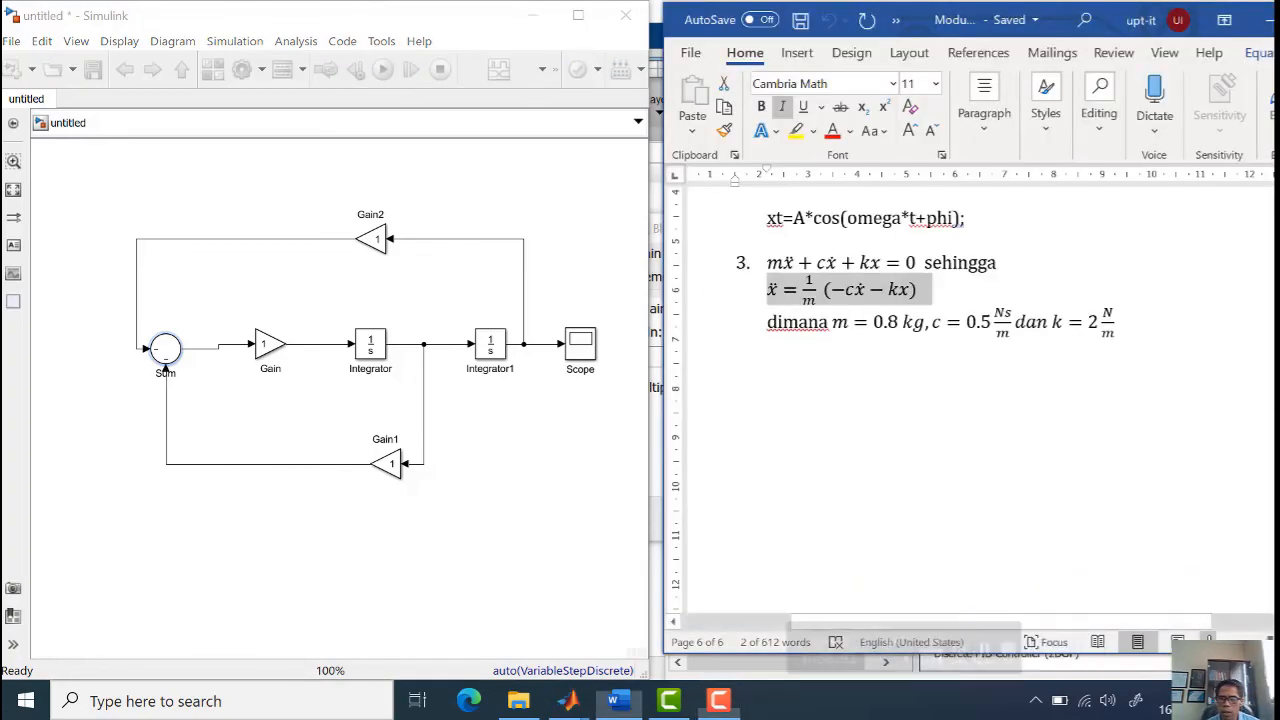
Set the gain of the forward Gain block between the Sum and the first Integrator to 1/0.8
left_click(718, 705)
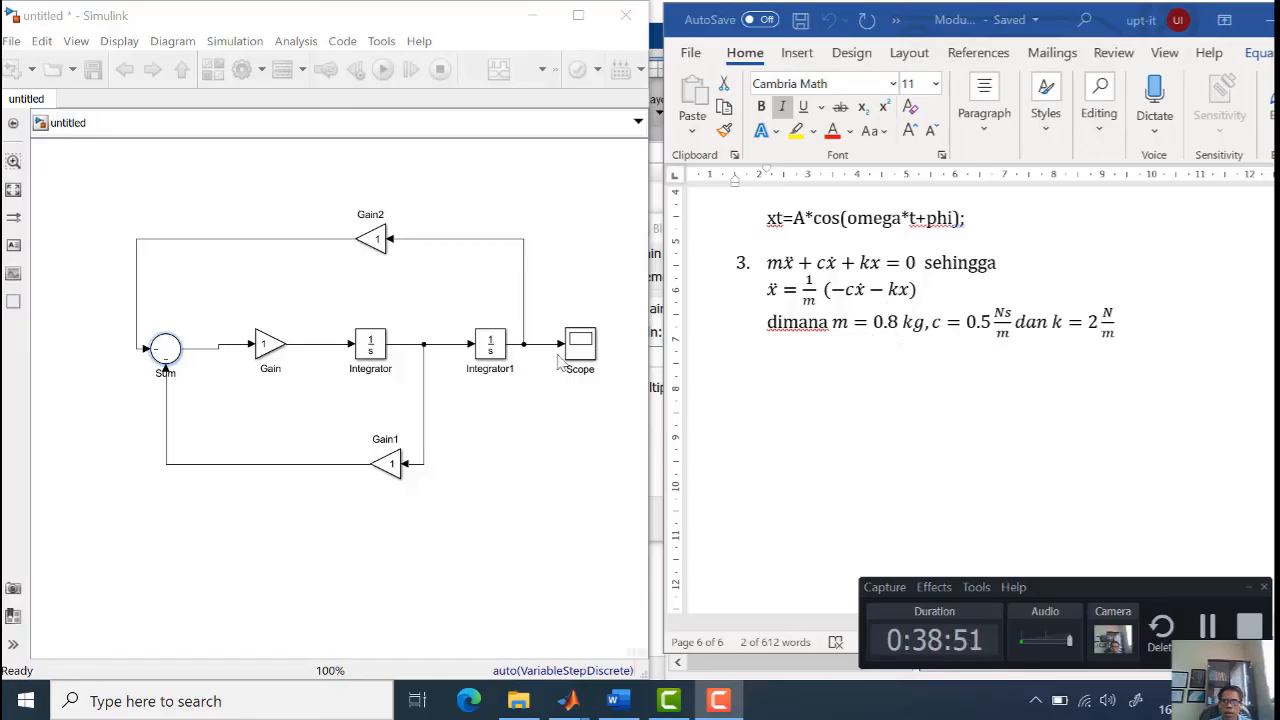
left_click(266, 348)
double_click(270, 348)
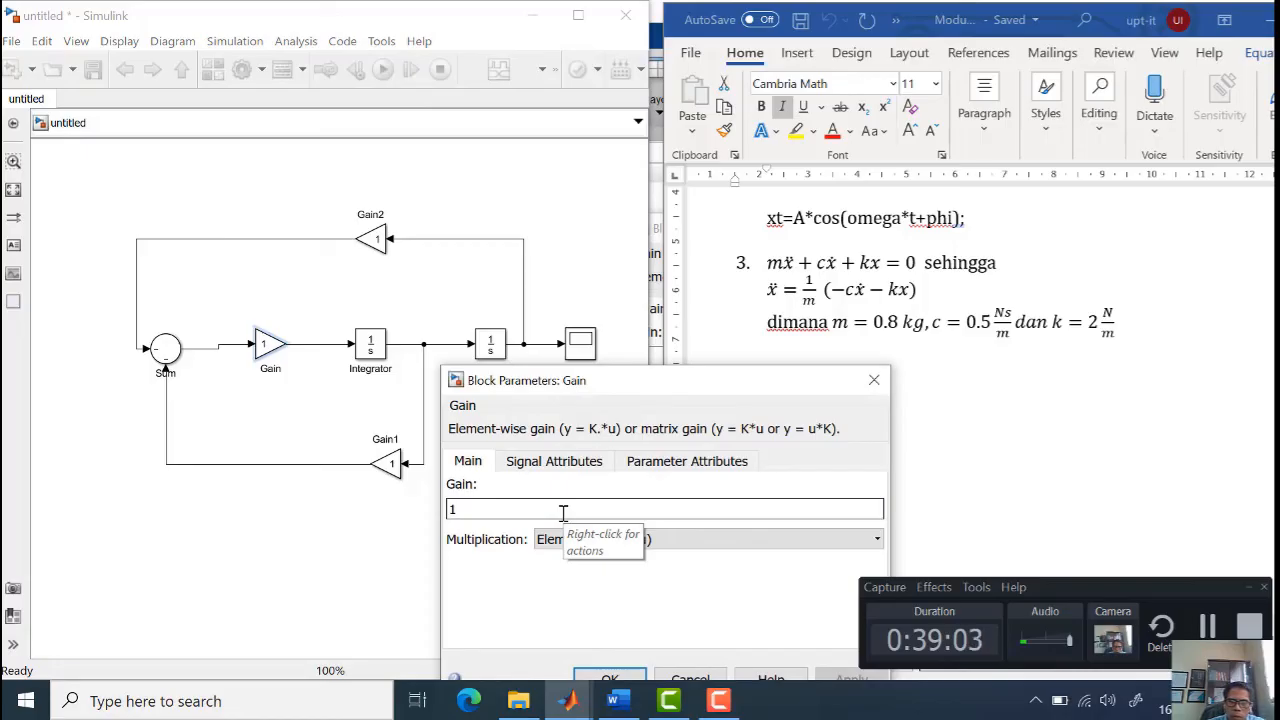
type("/0.8")
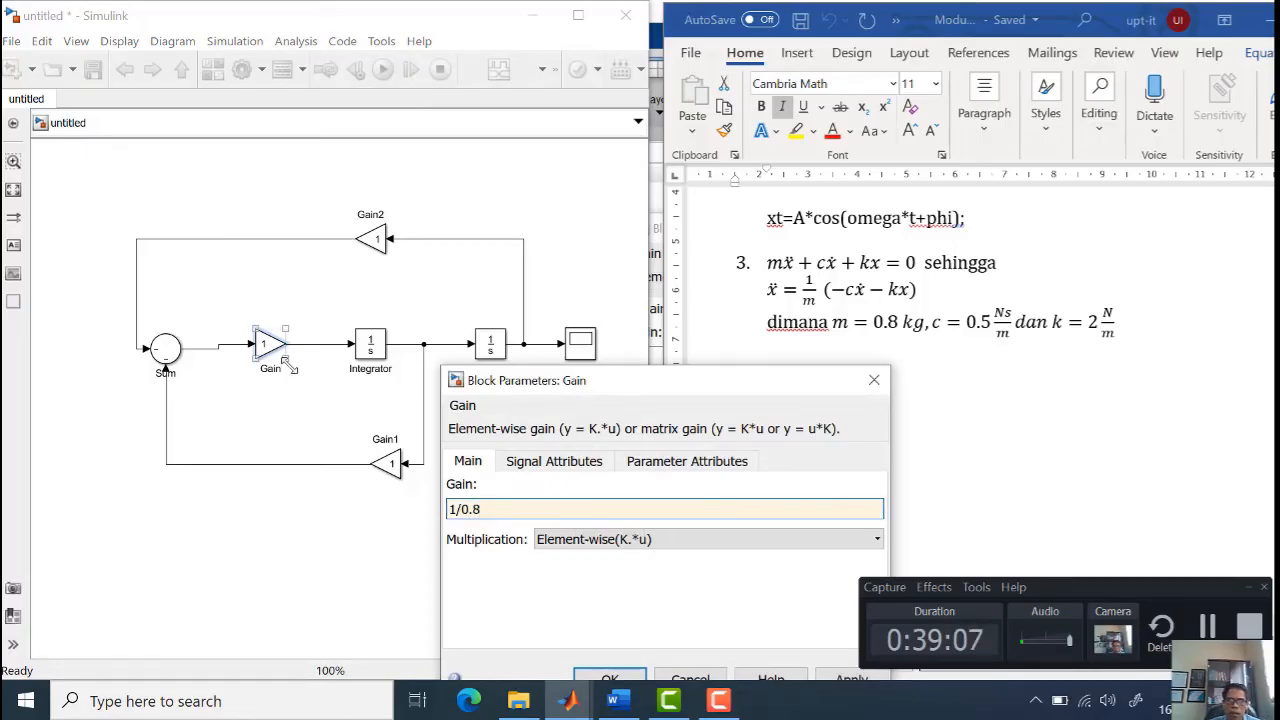
key("Return")
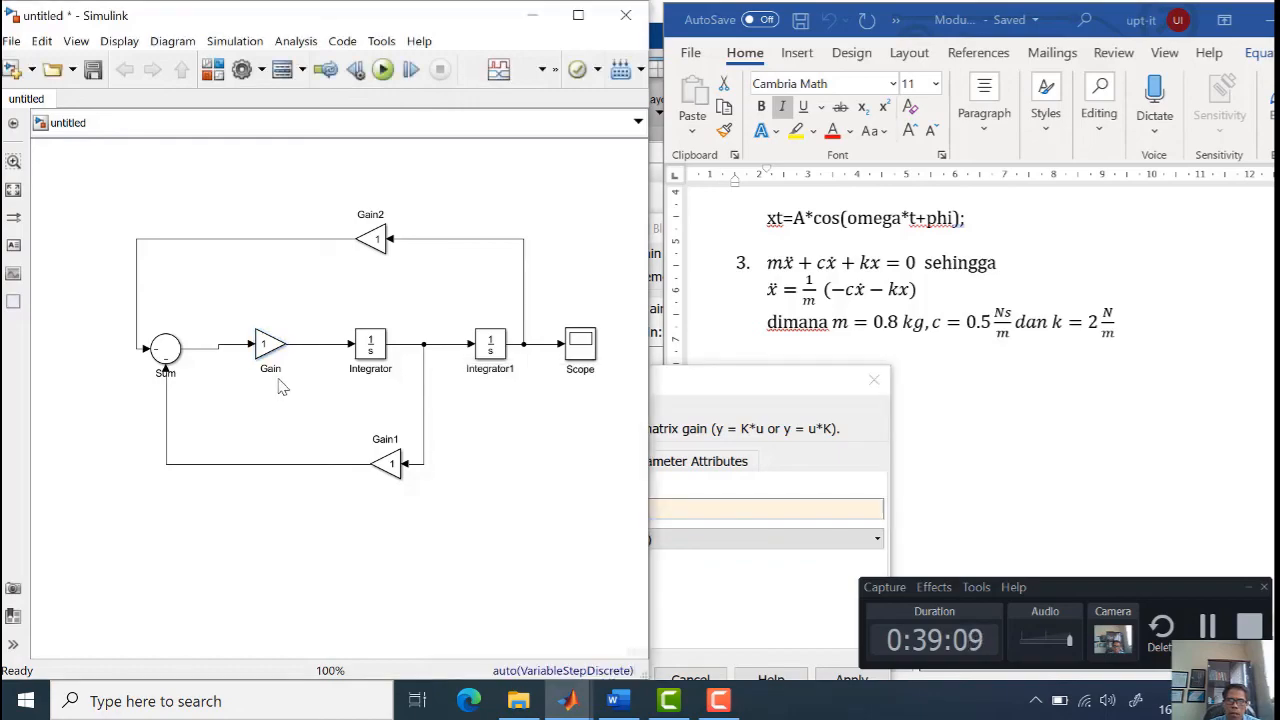
left_click(256, 396)
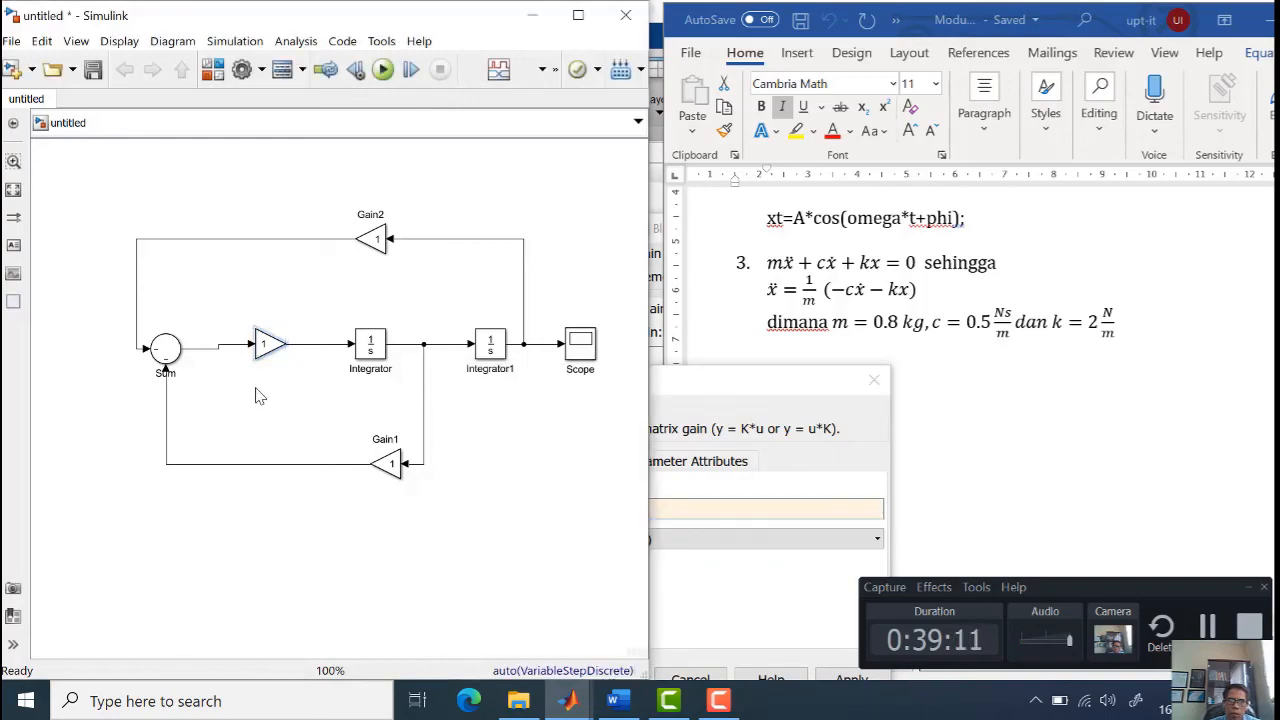
left_click_drag(789, 395, 1010, 158)
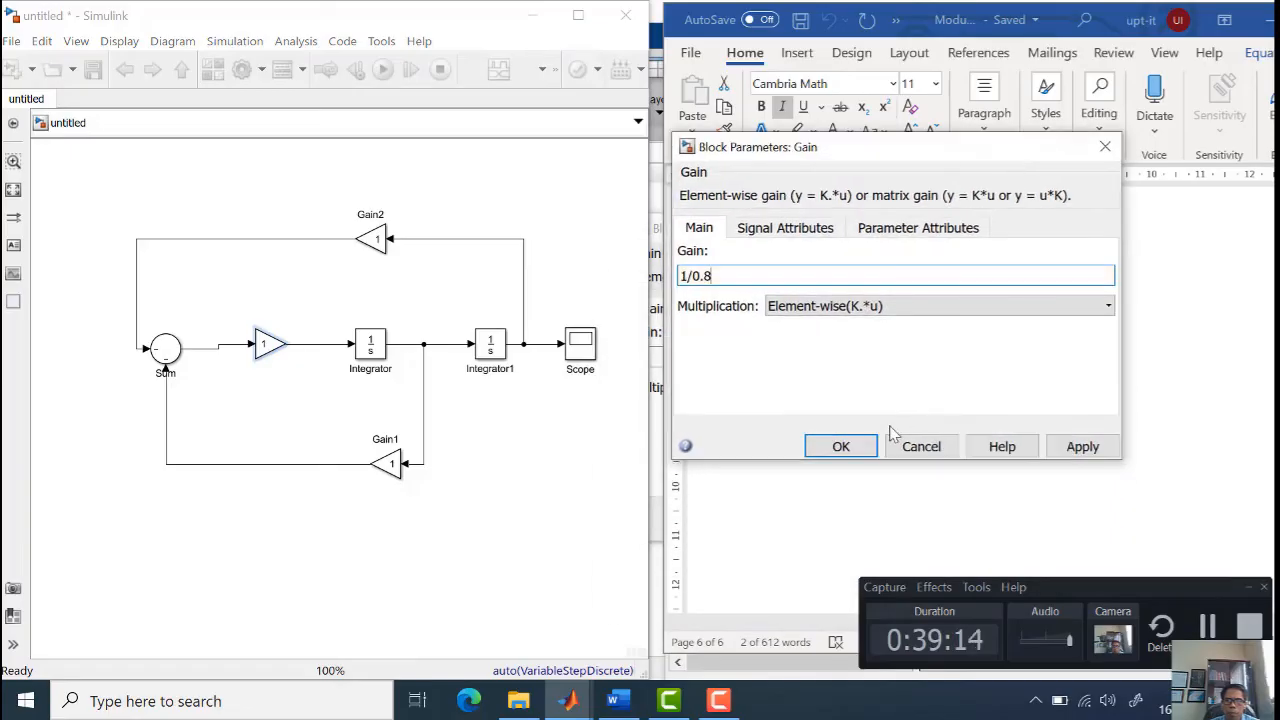
left_click(843, 447)
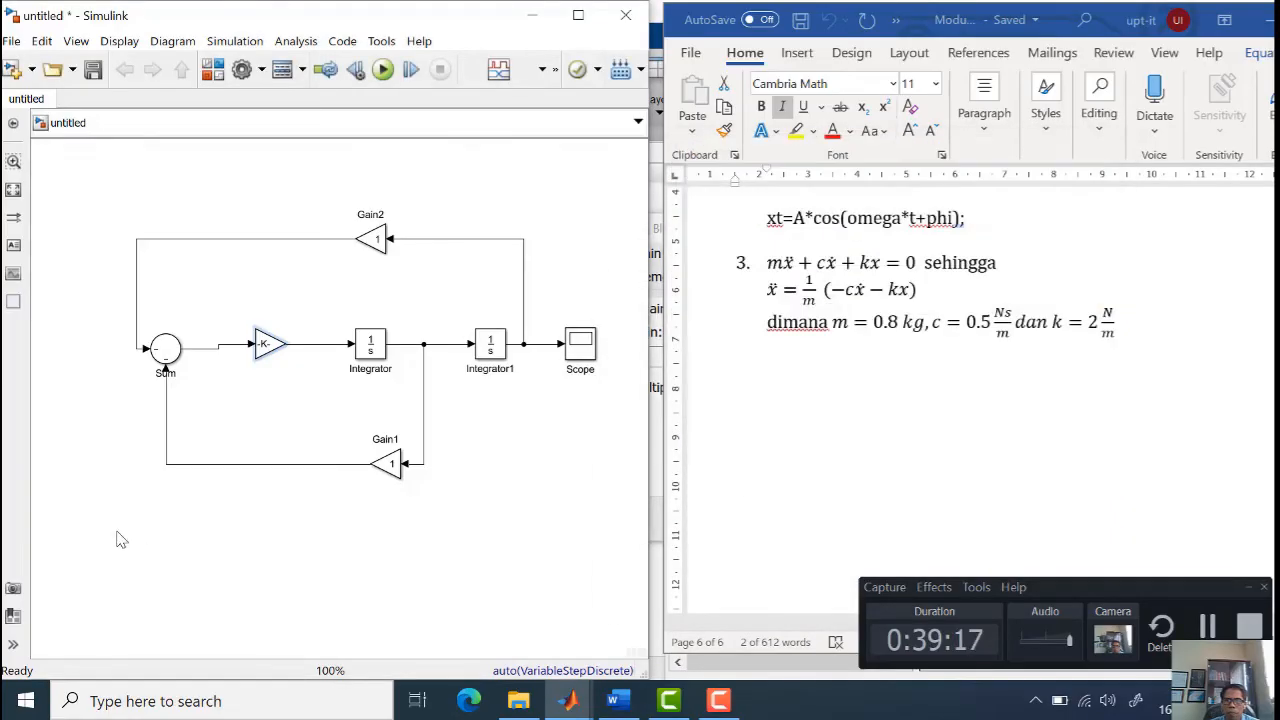
Enlarge the forward Gain block so that its value fits inside the triangle
left_click(273, 350)
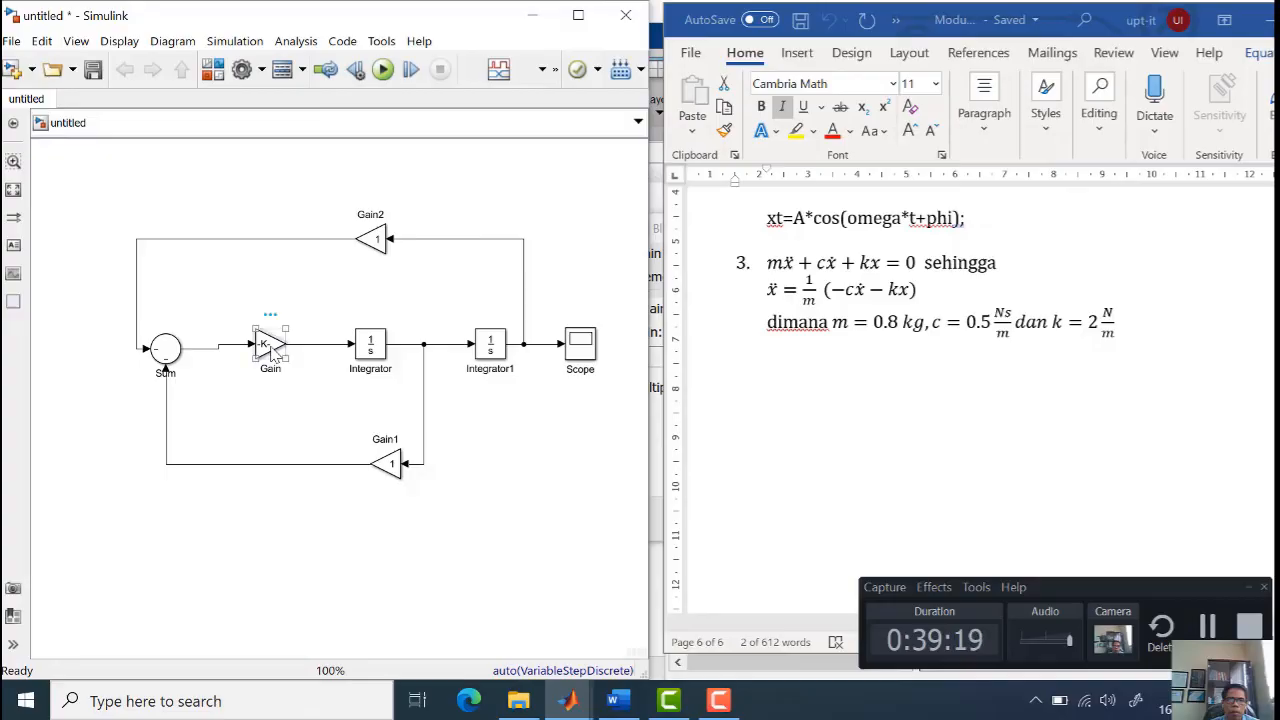
double_click(273, 348)
mouse_move(287, 362)
left_mouse_down()
mouse_move(291, 392)
mouse_move(300, 378)
left_mouse_up()
left_click(294, 430)
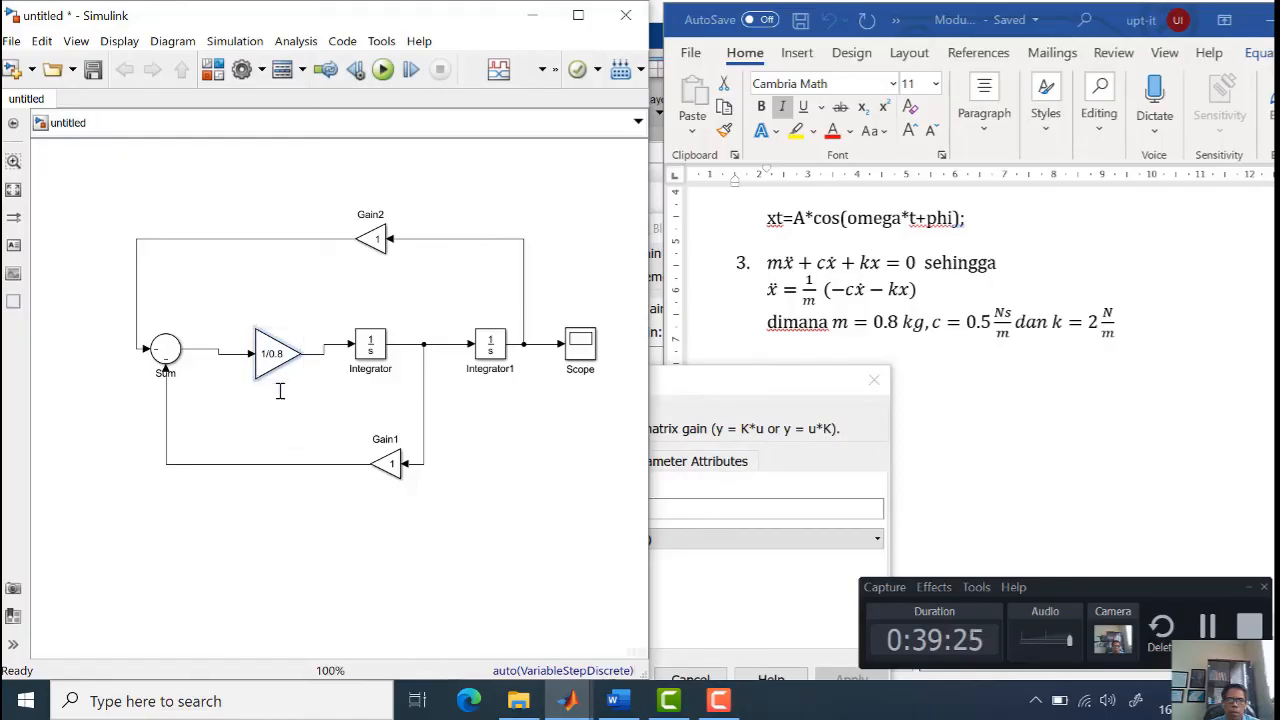
left_click(286, 390)
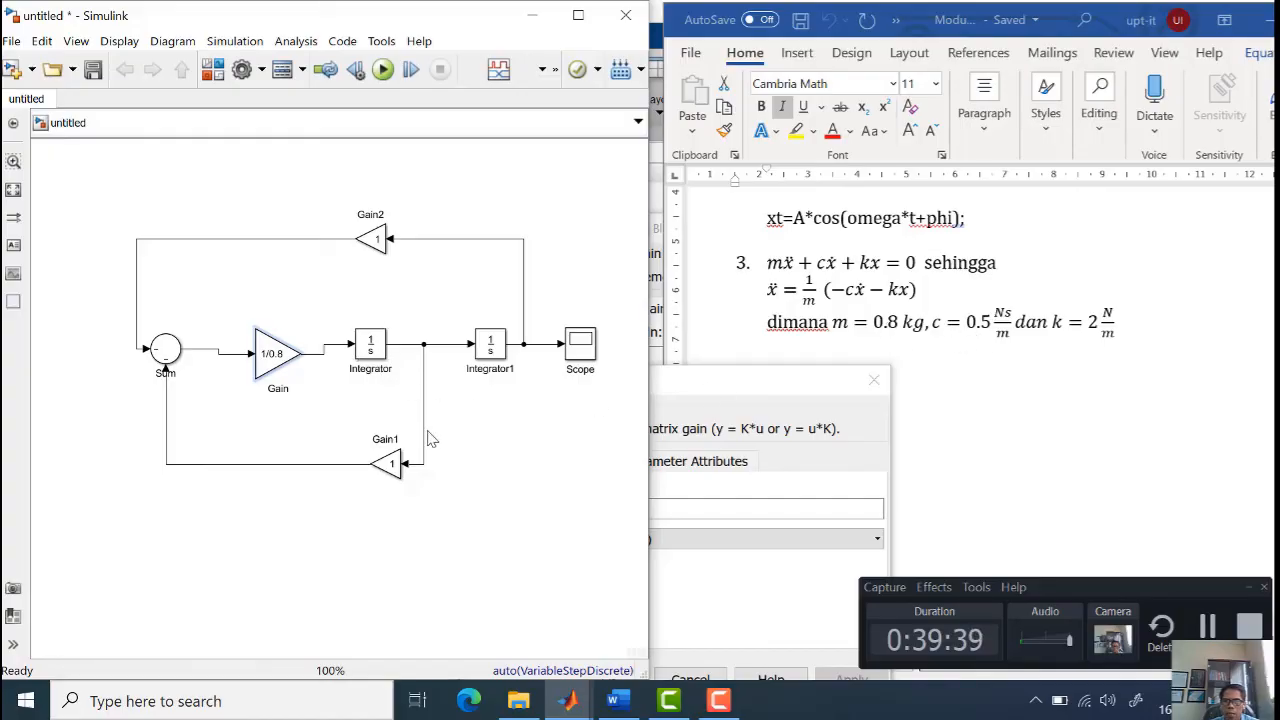
Set the gain of the lower feedback block Gain1 to 0.5 for the damping coefficient
double_click(385, 462)
double_click(685, 357)
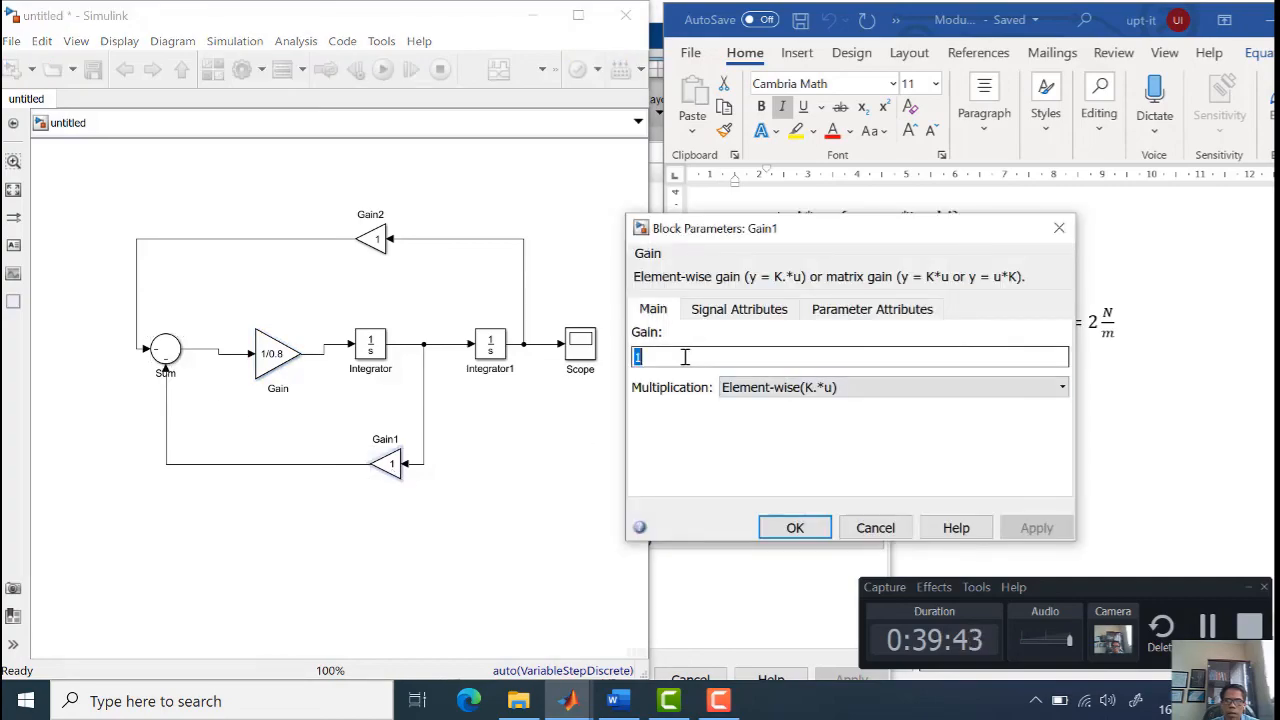
type("0.5")
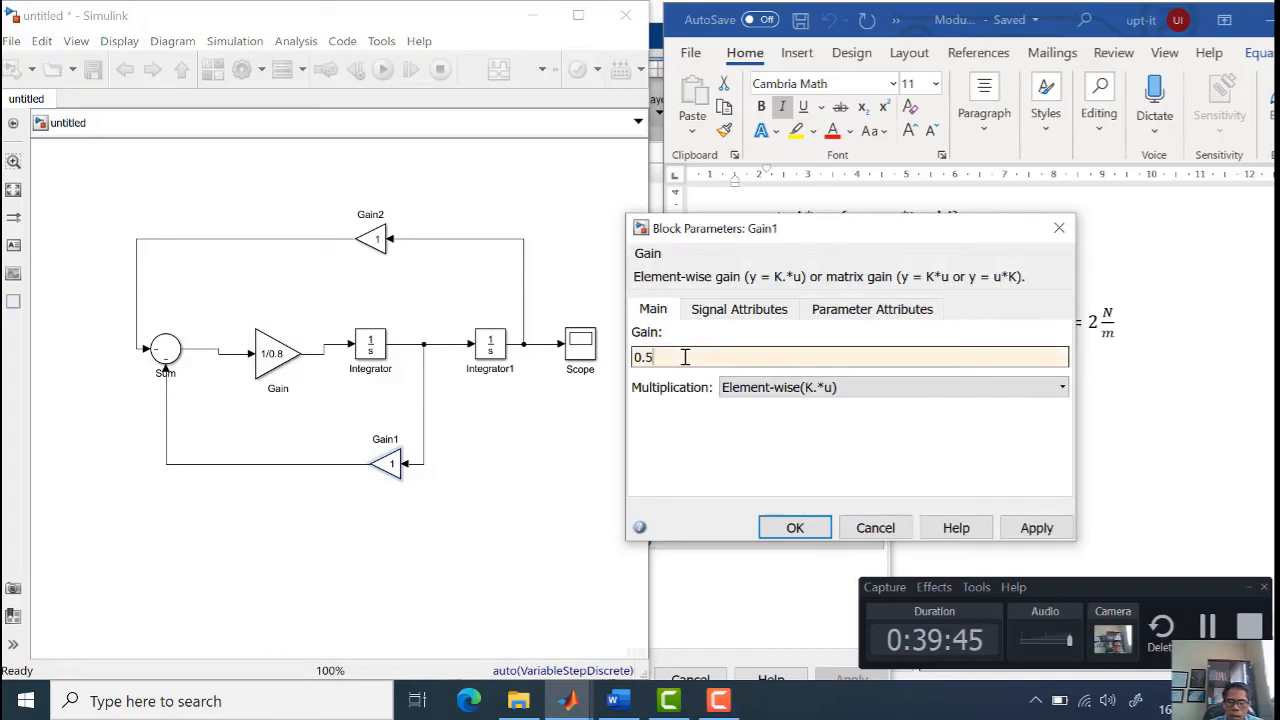
left_click(795, 527)
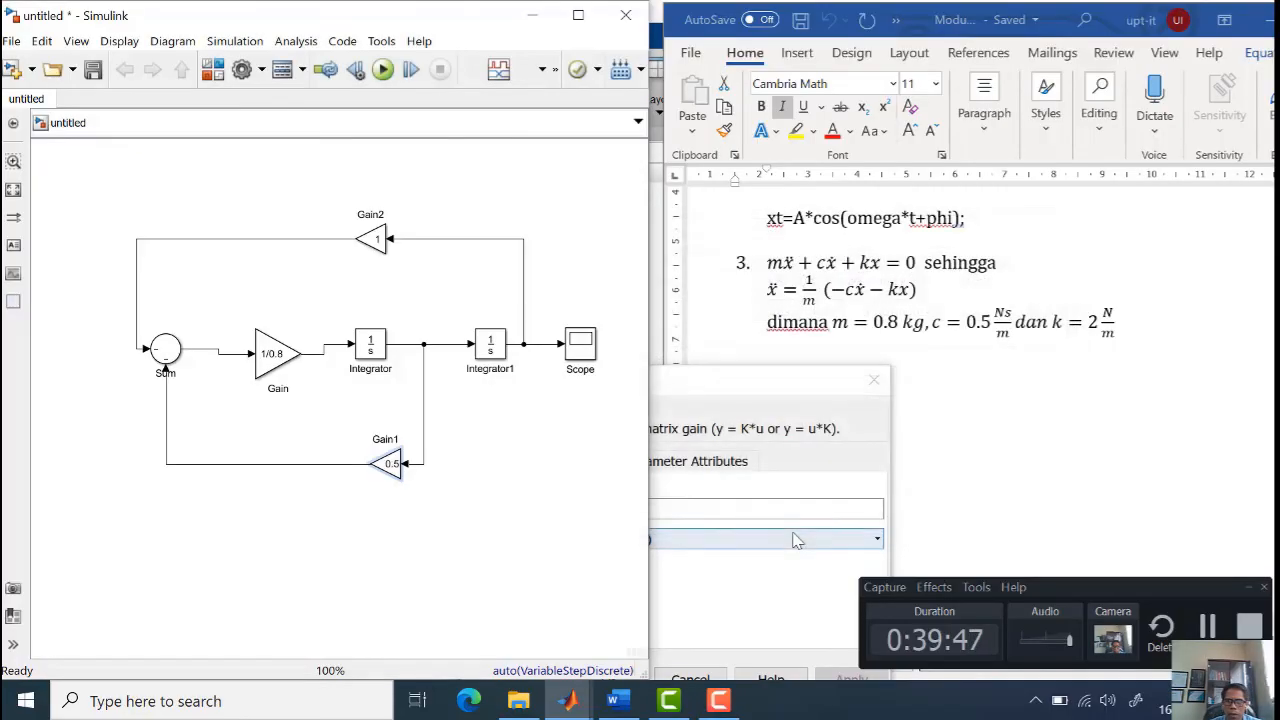
Set the gain of the upper feedback block Gain2 to 2 for the spring stiffness
left_click(377, 248)
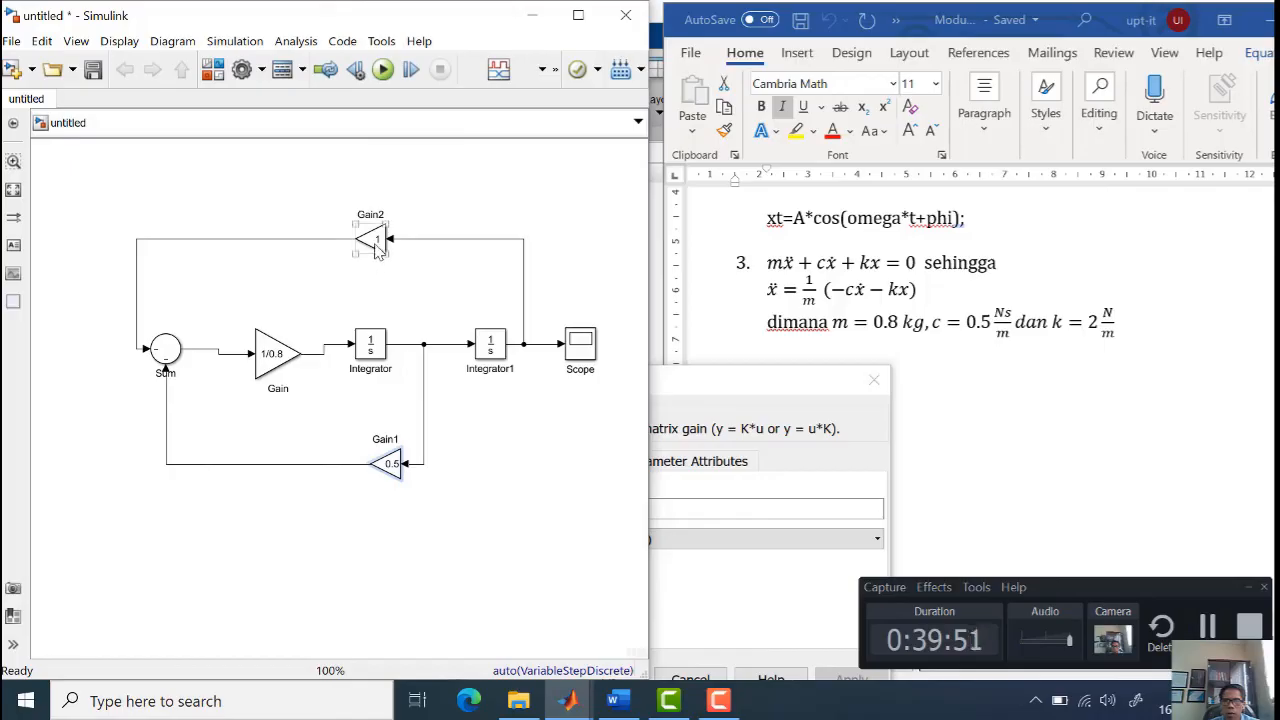
double_click(377, 248)
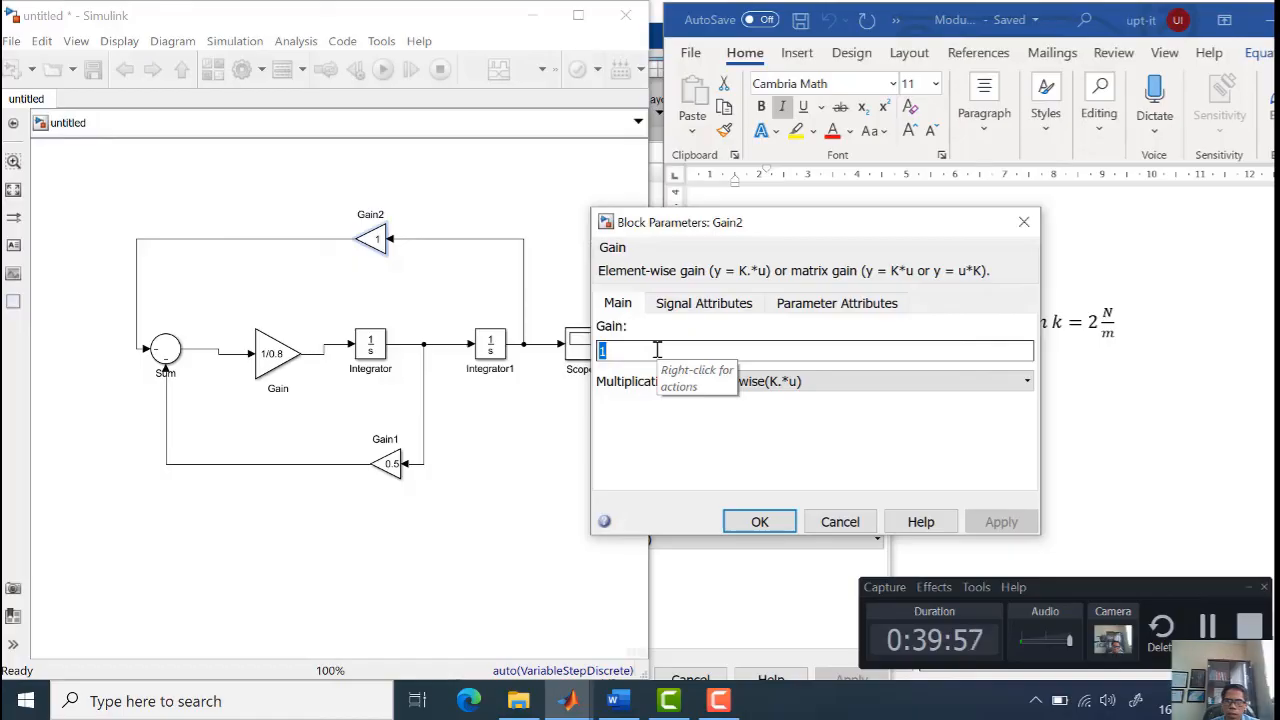
type("2")
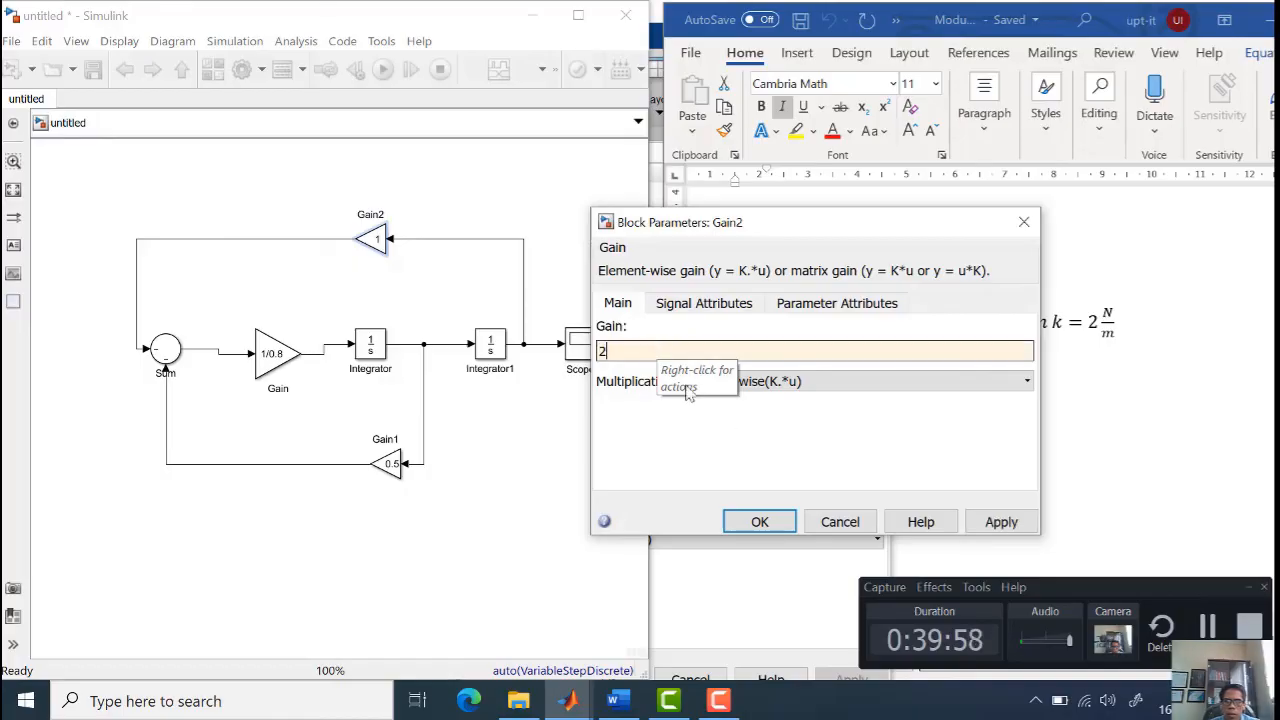
left_click(760, 525)
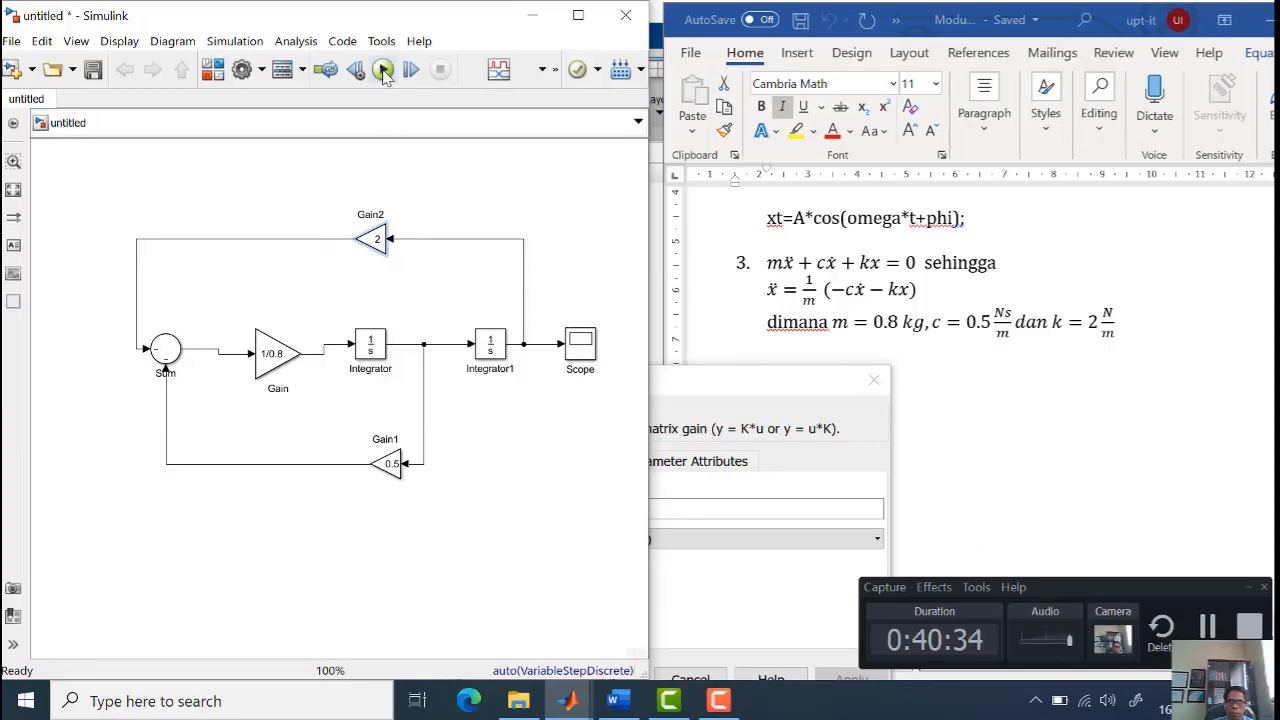
Run the simulation, open the Scope plot and place its window beside the model
left_click(383, 70)
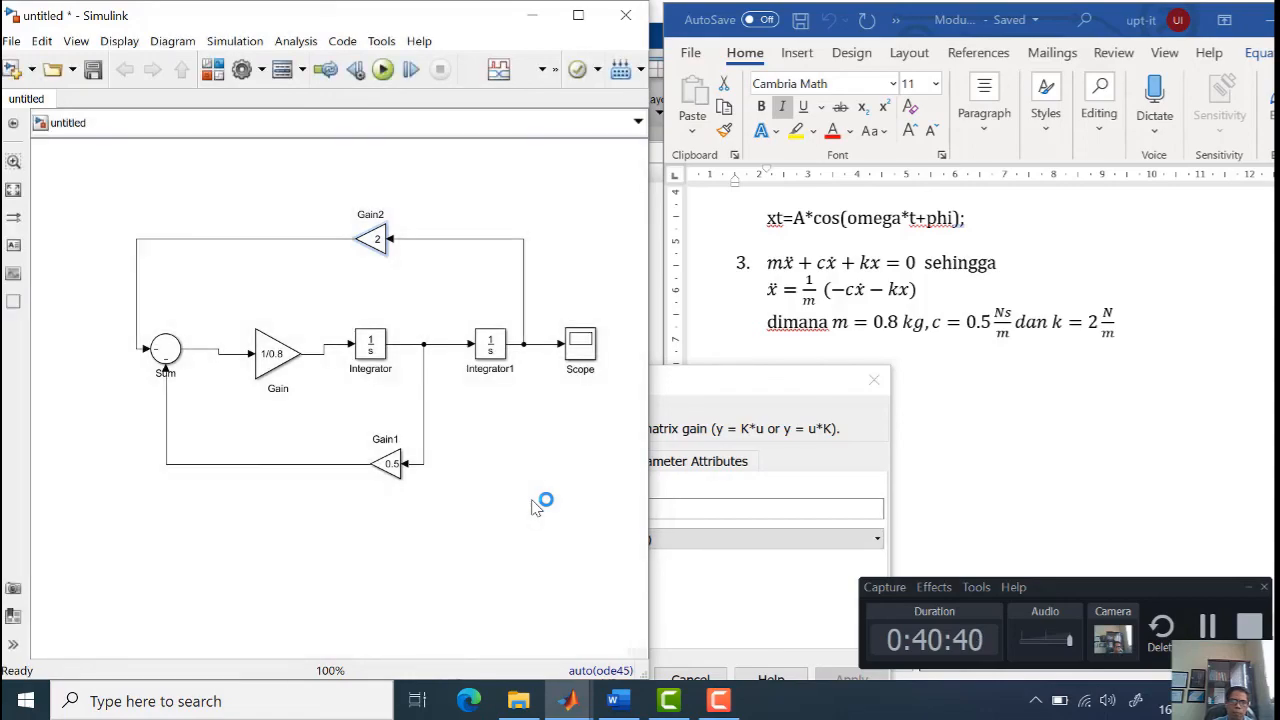
left_click(584, 355)
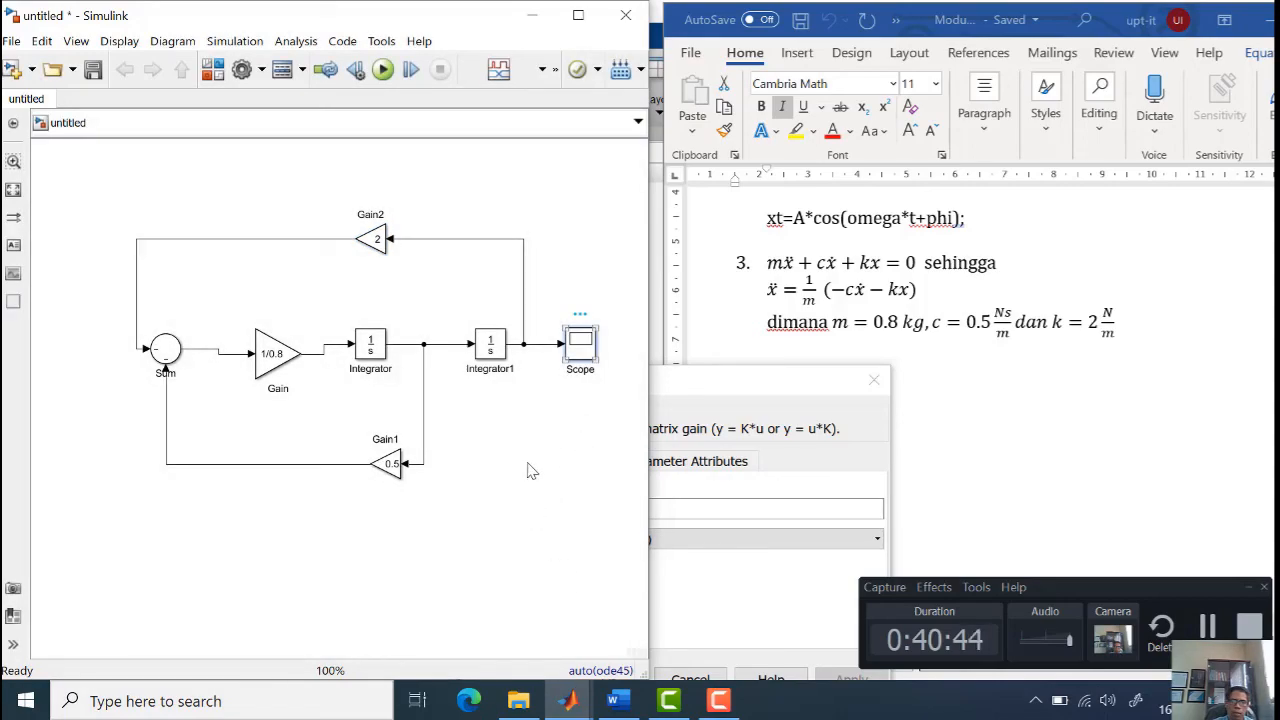
double_click(583, 343)
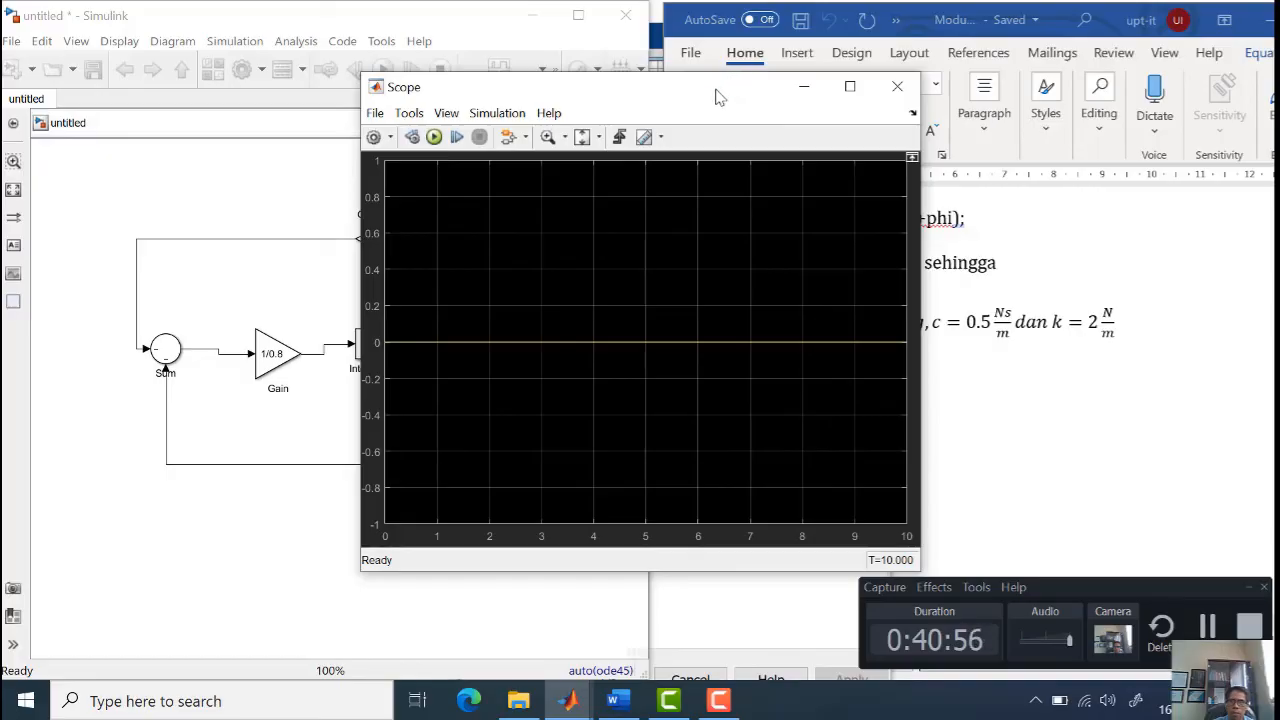
left_click_drag(717, 94, 1014, 37)
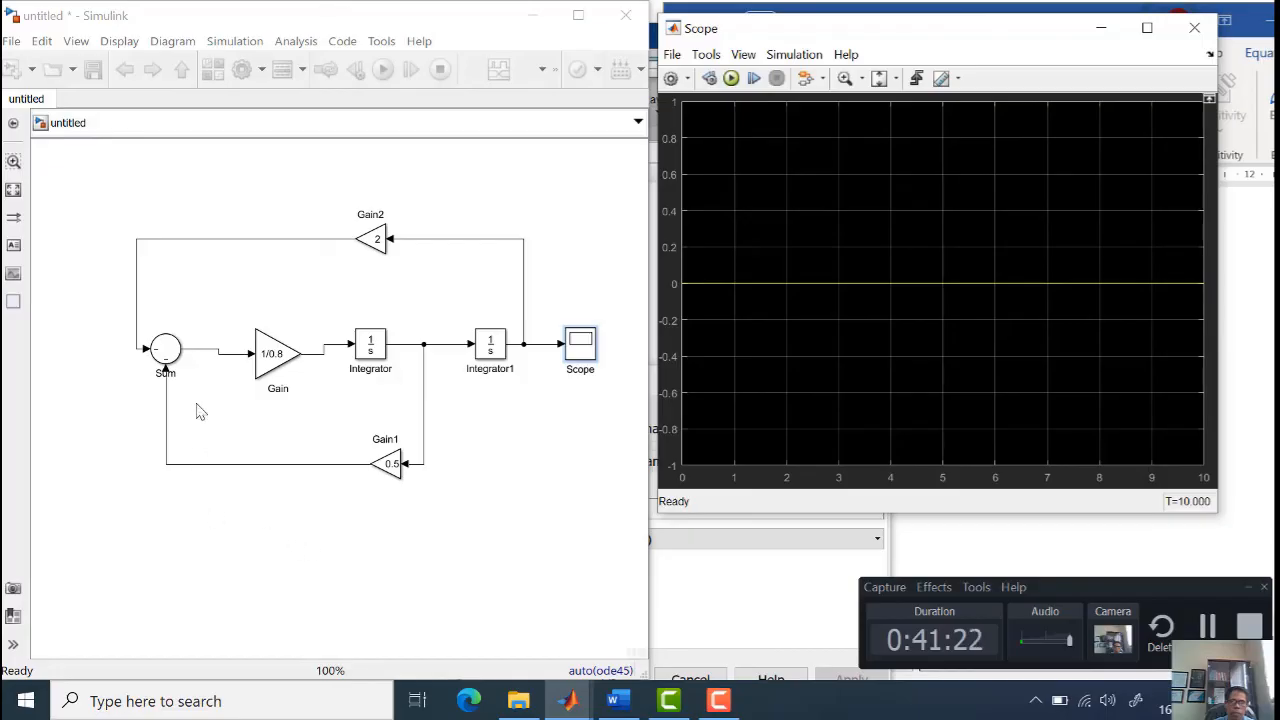
left_click(280, 387)
left_click(365, 408)
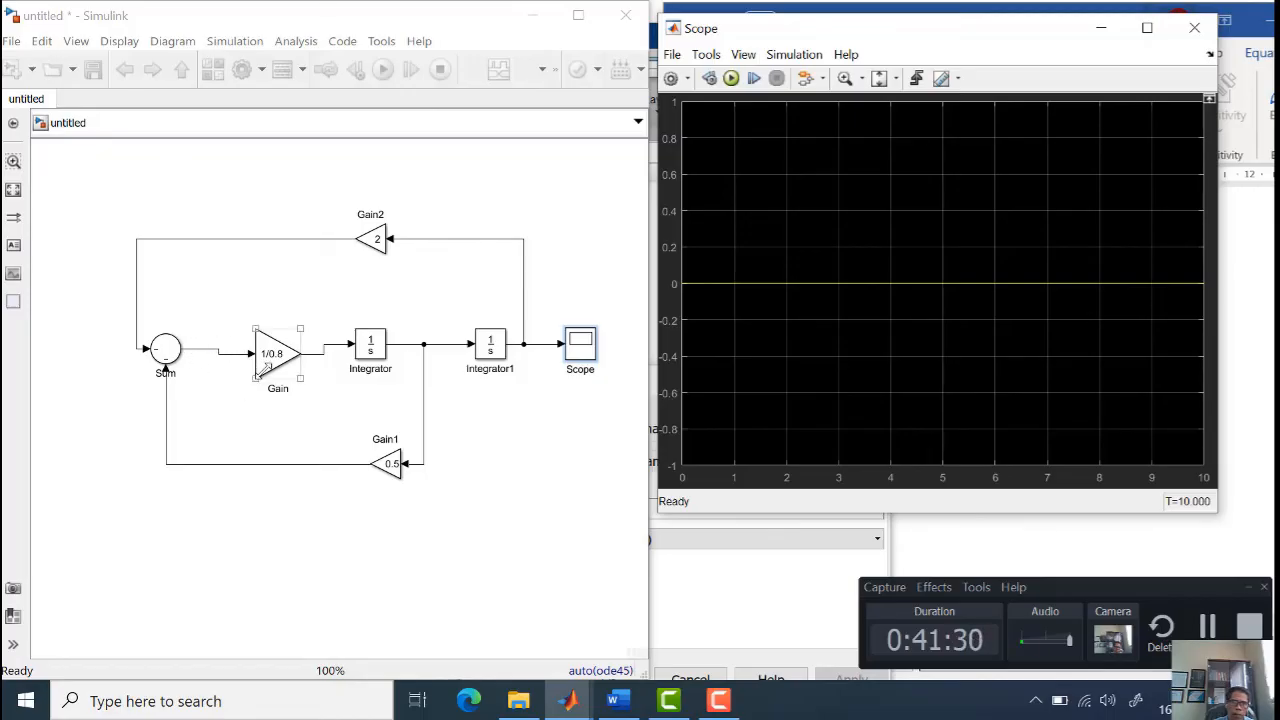
left_click(383, 365)
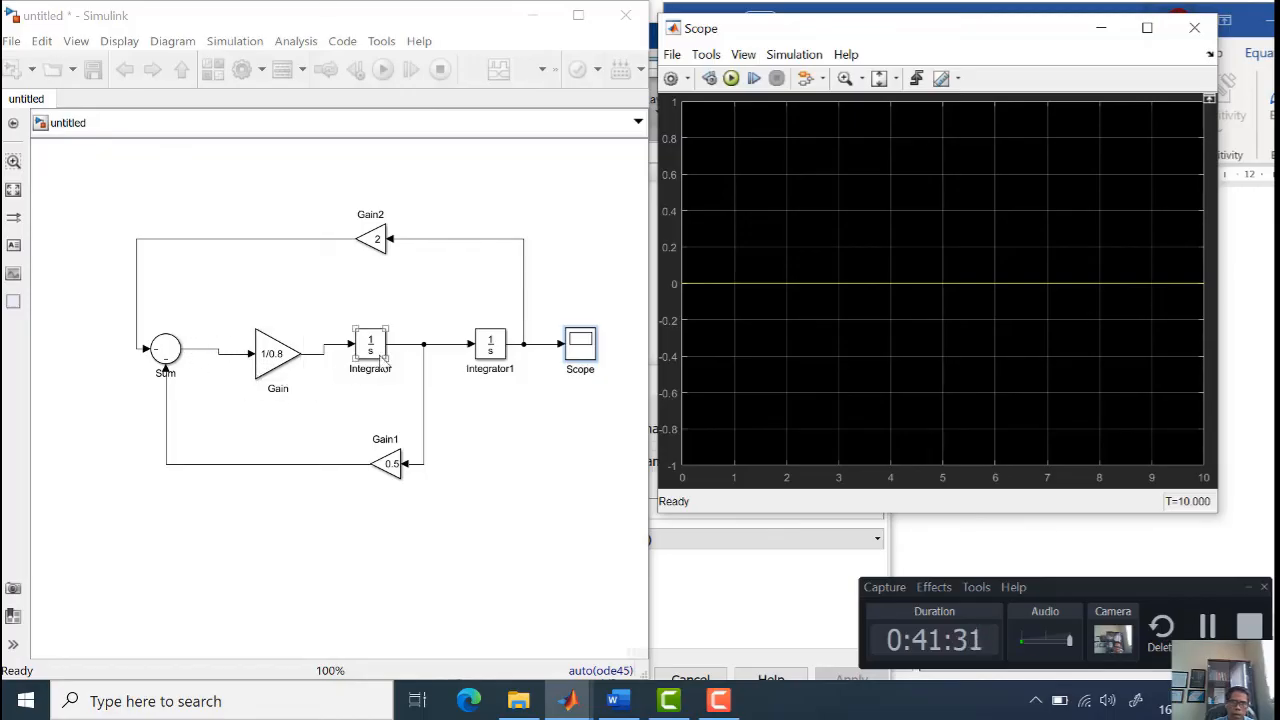
left_click(392, 356)
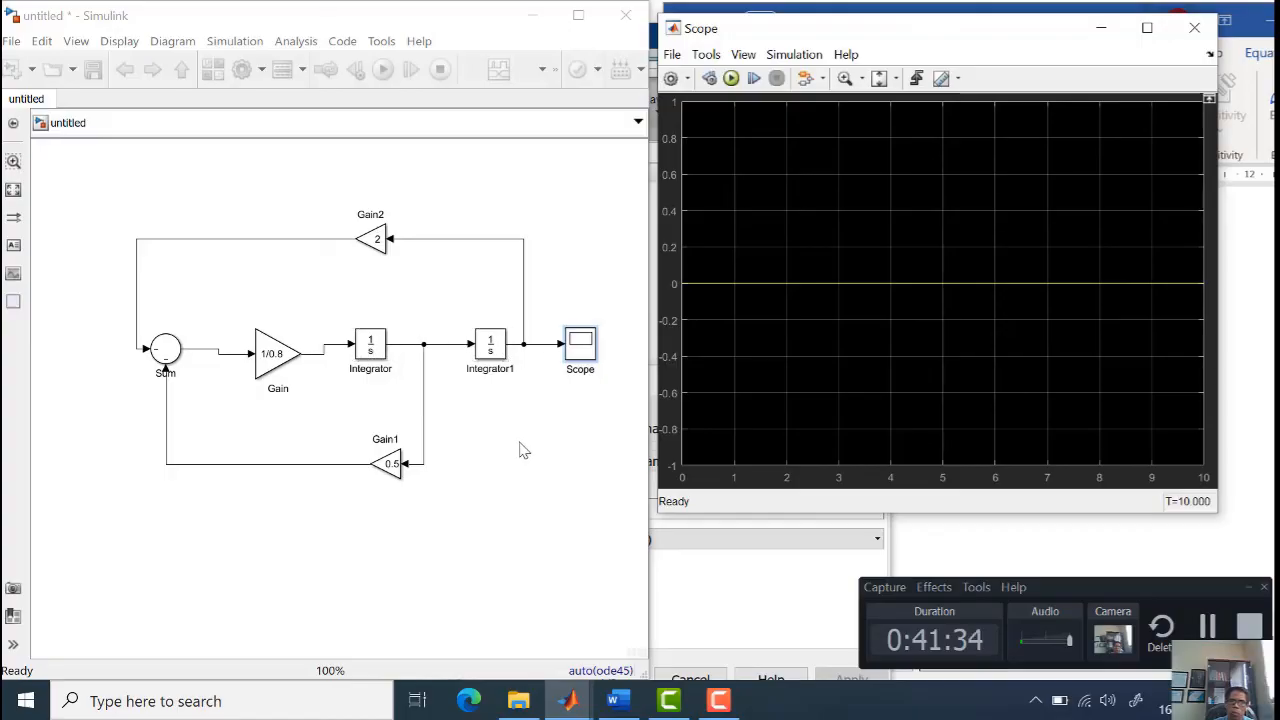
left_click(169, 367)
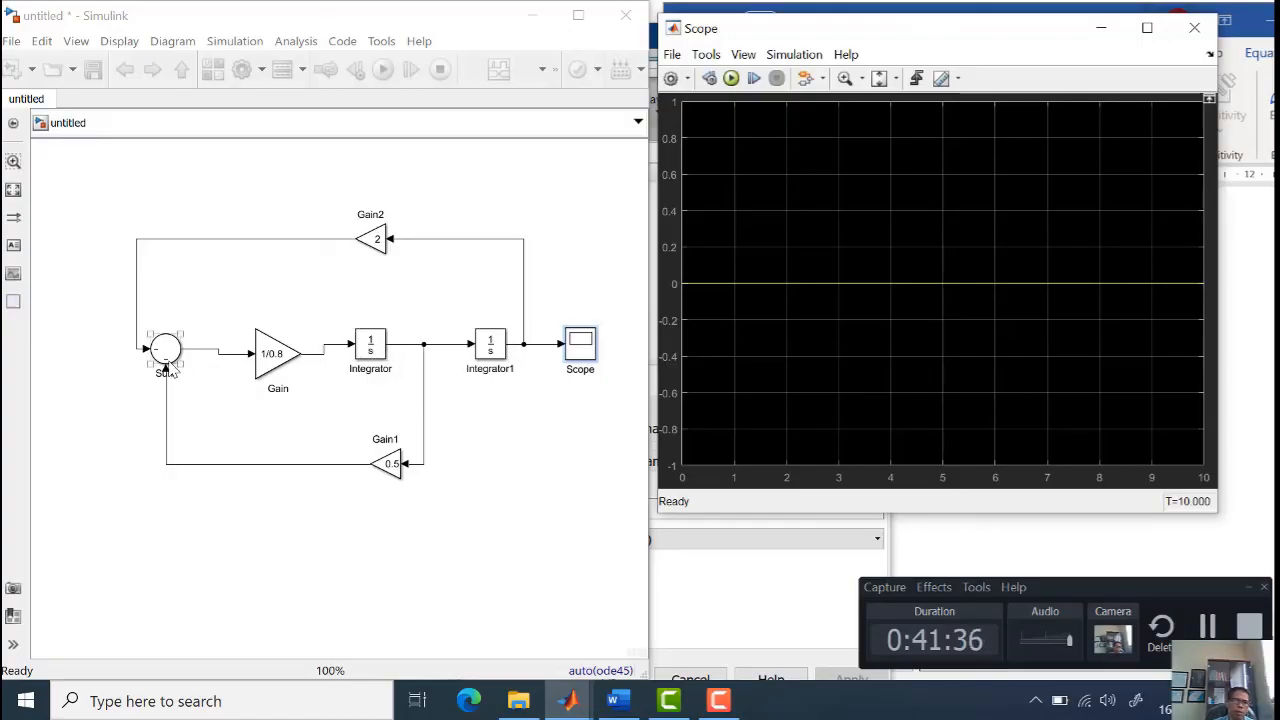
left_click(372, 243)
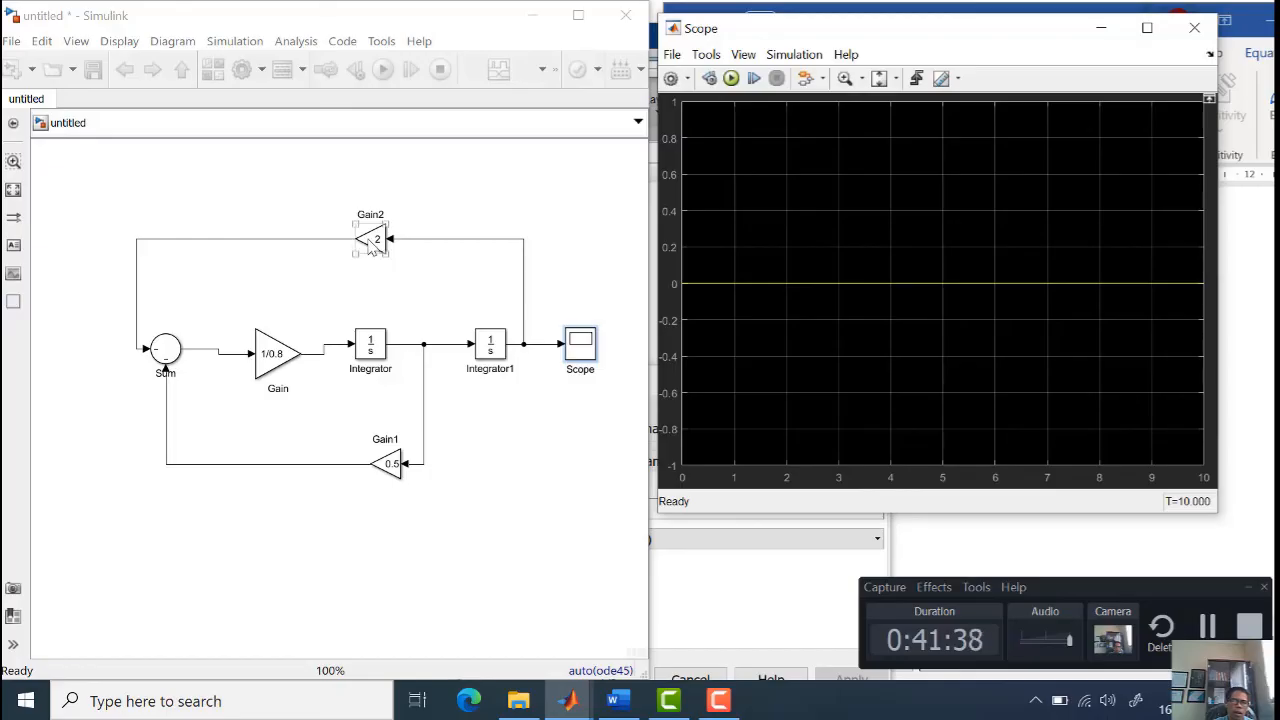
left_click(163, 350)
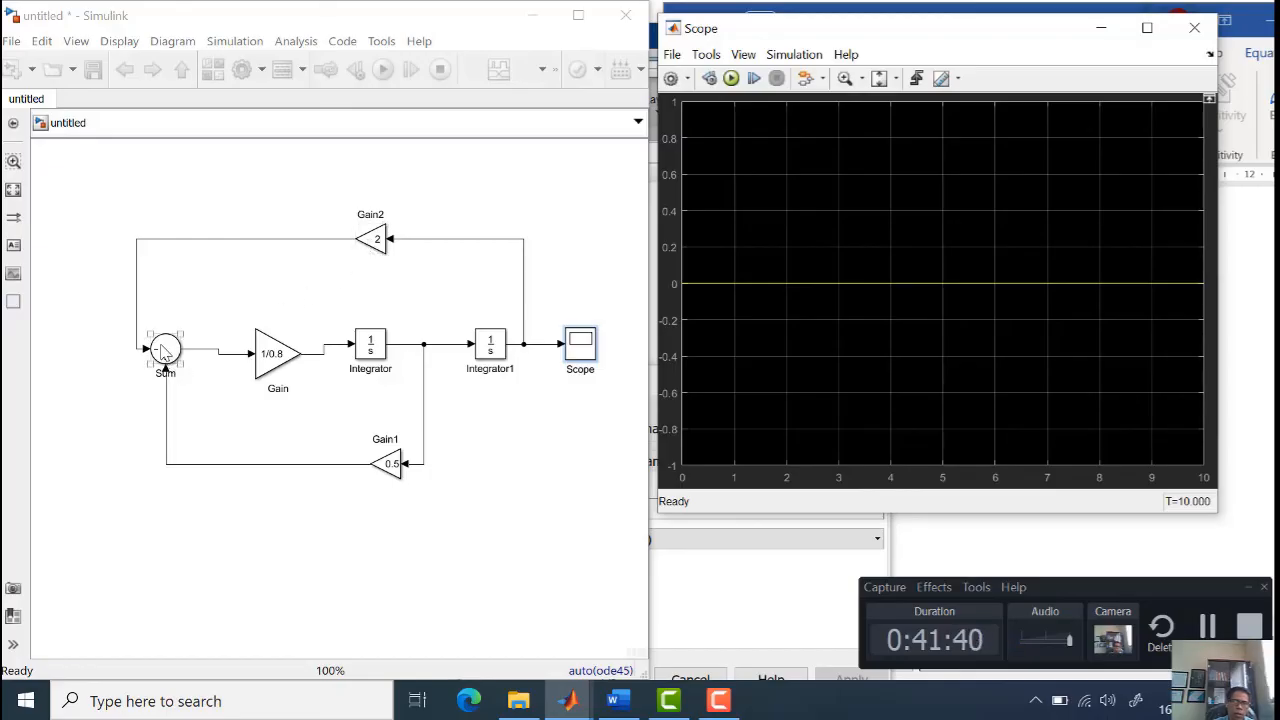
left_click(573, 372)
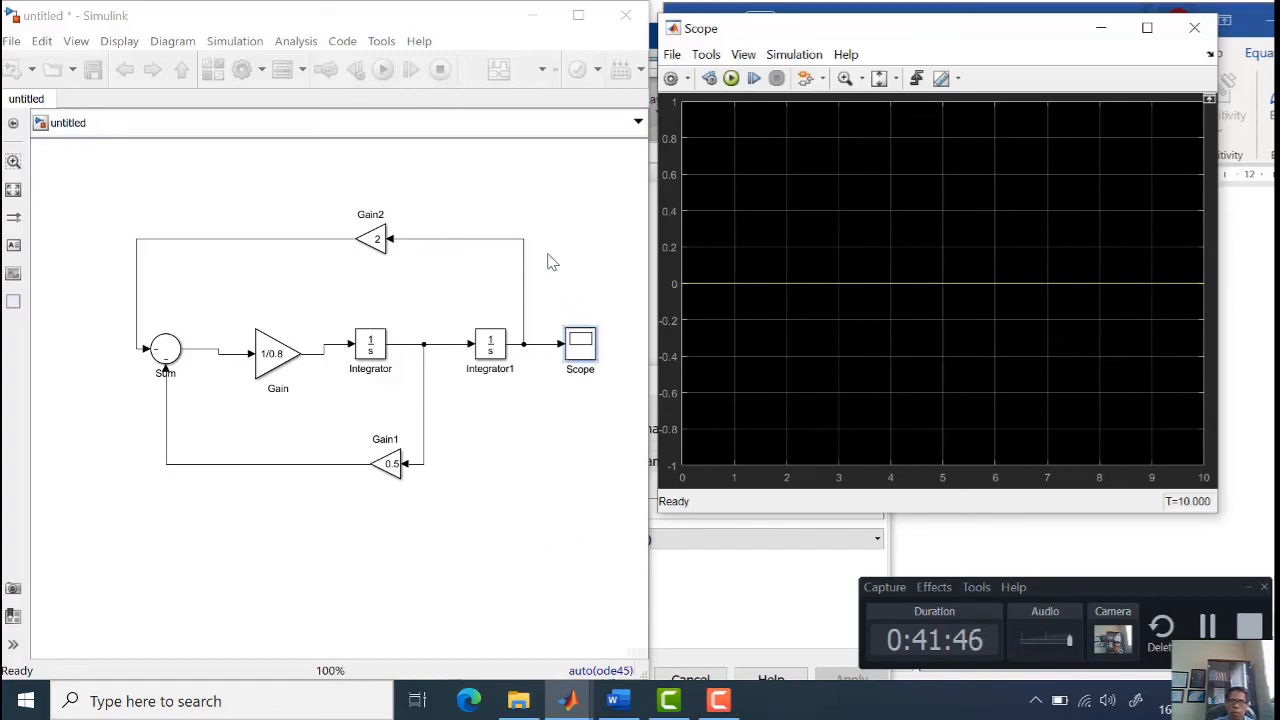
Stretch the branch line between the Integrator output and Gain1 far down below the Gain1 block
left_click_drag(424, 350, 421, 660)
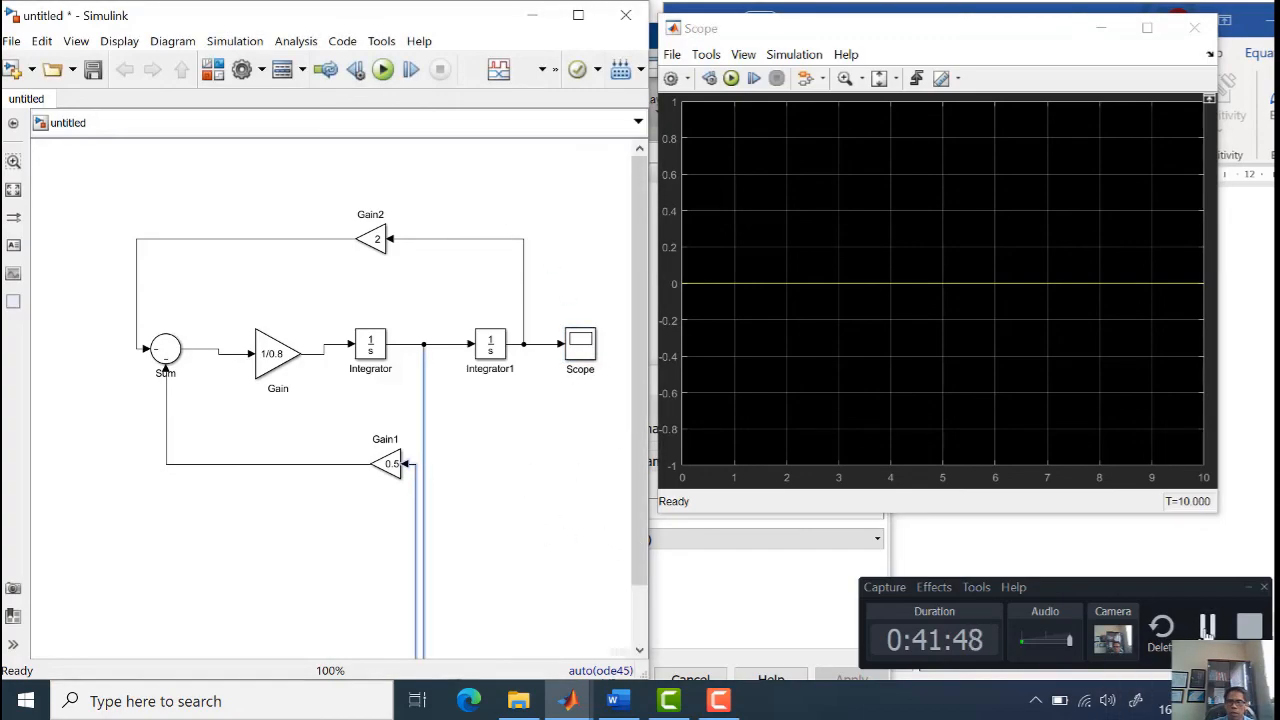